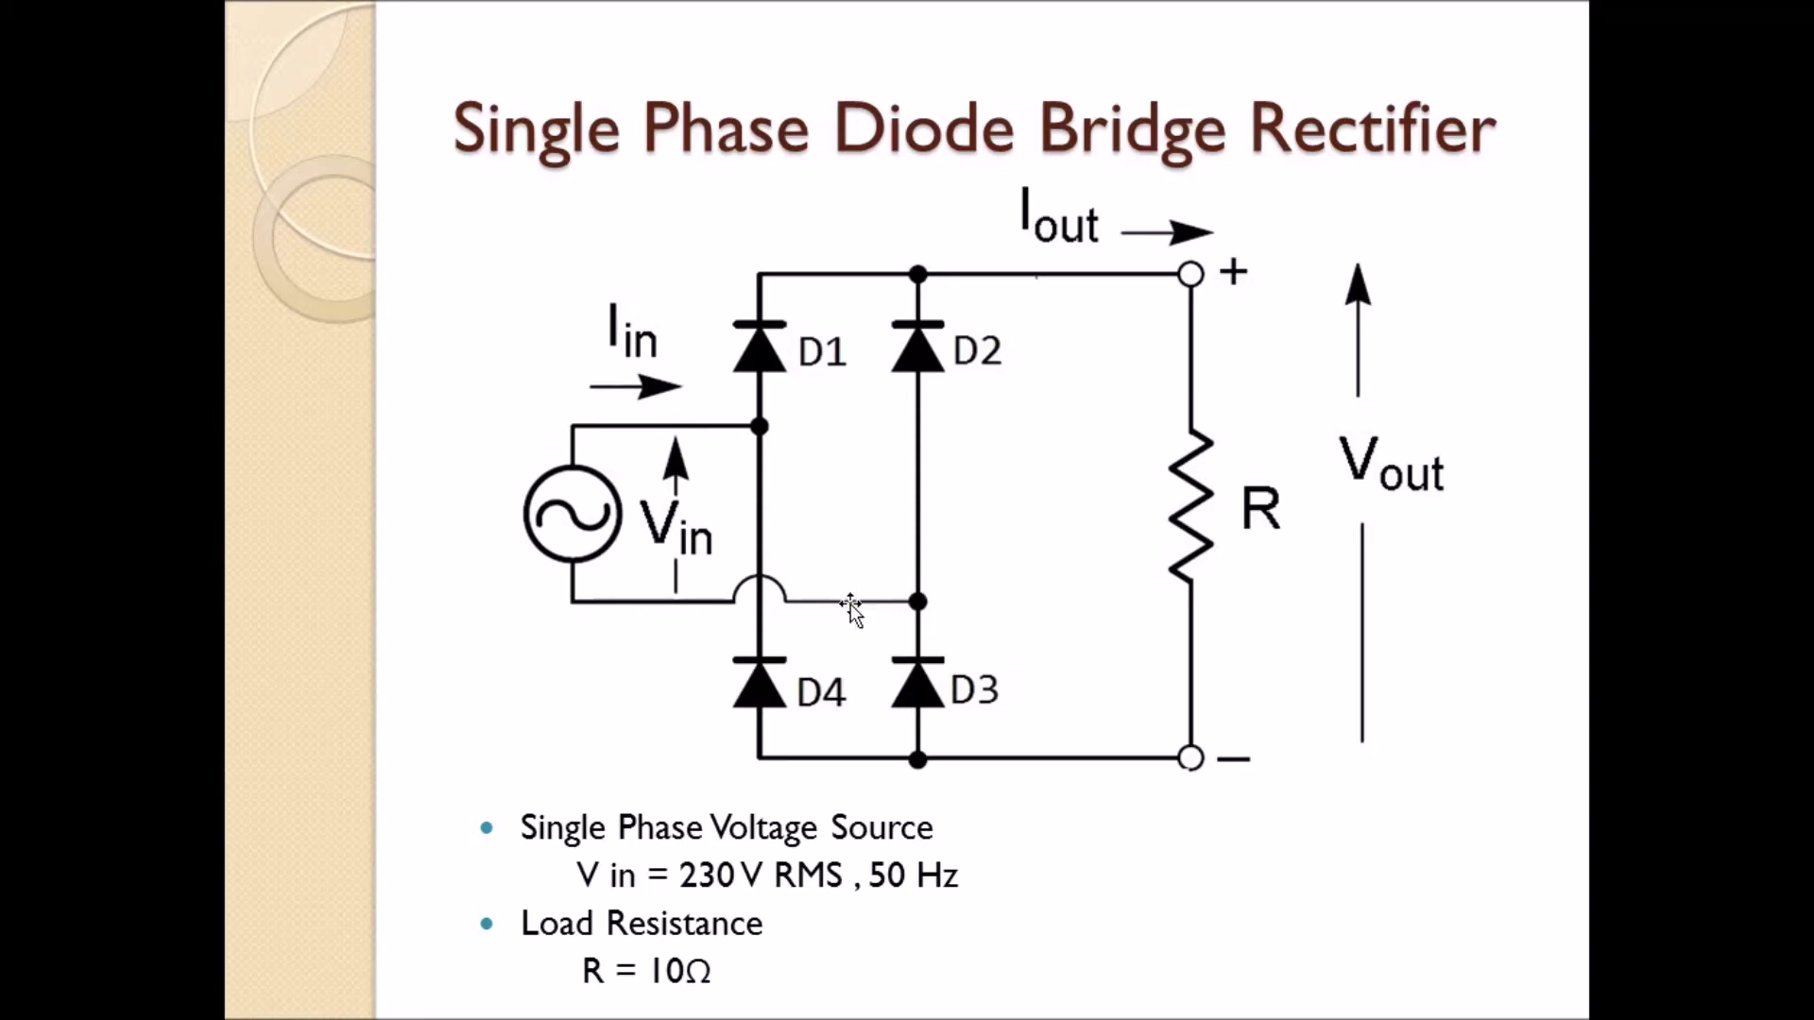
End the slide show, switch to MATLAB and open the Simulink Library Browser
key(Escape)
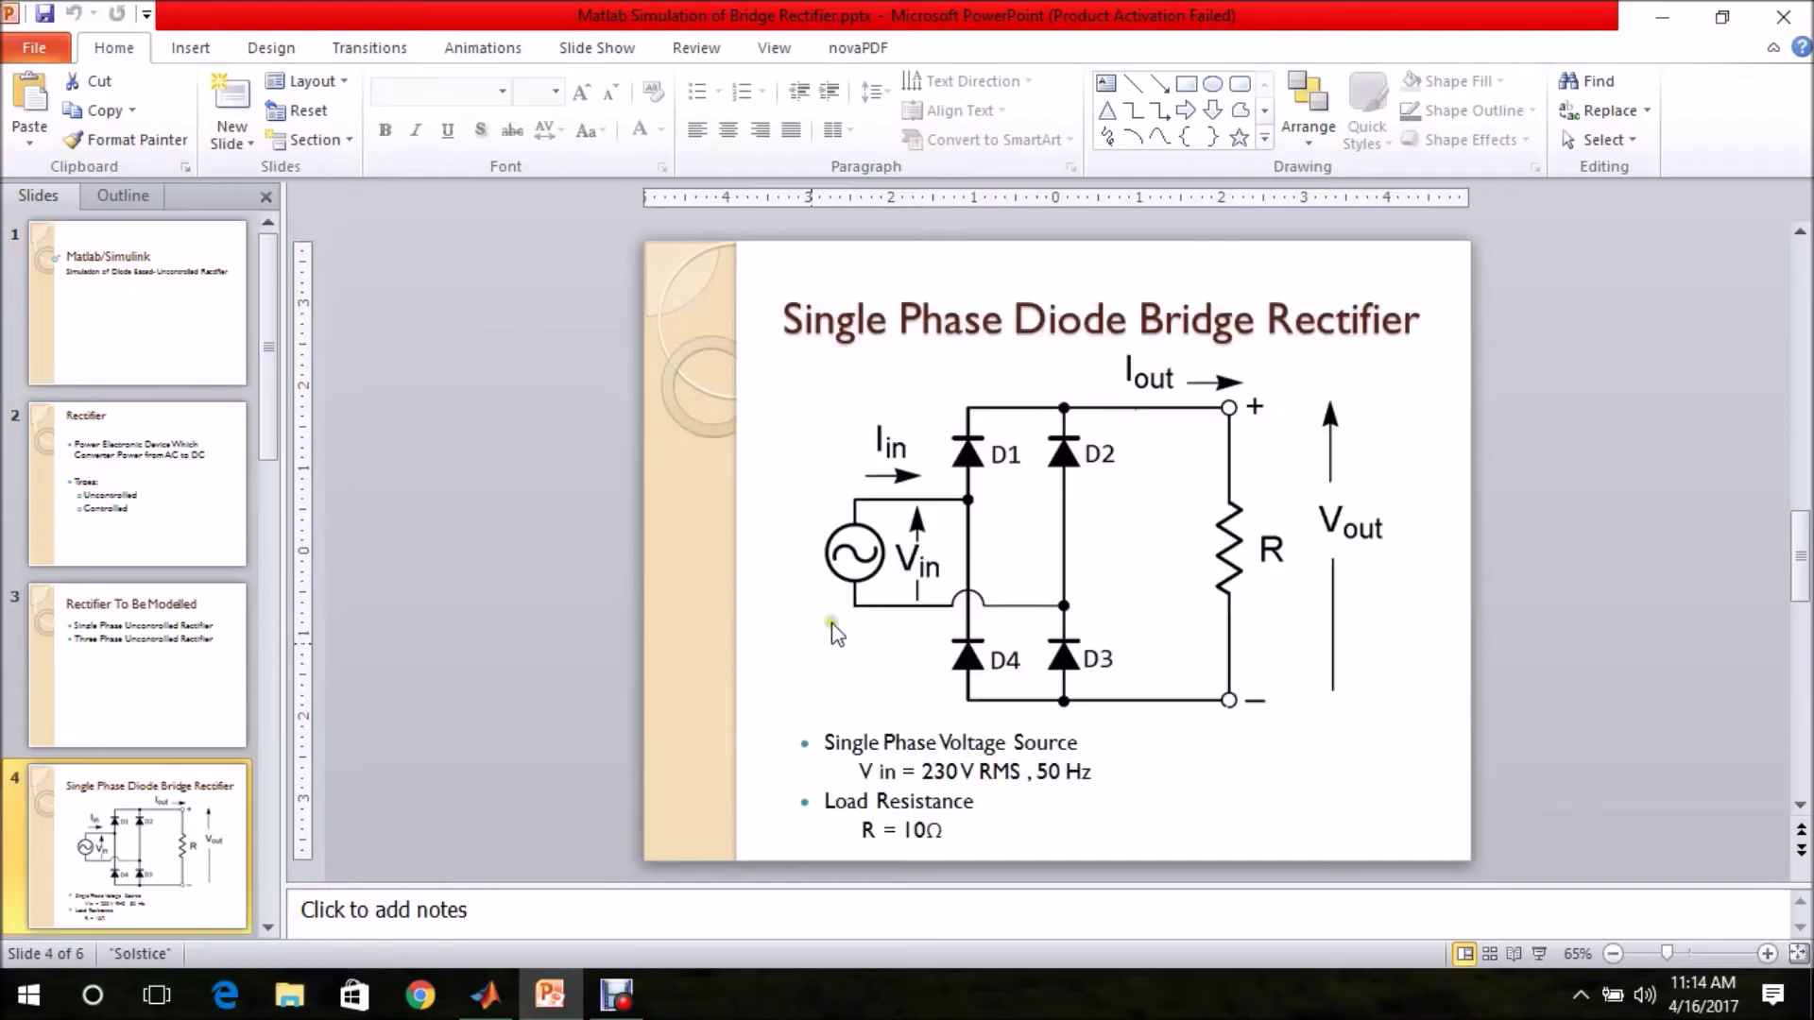
click(506, 1003)
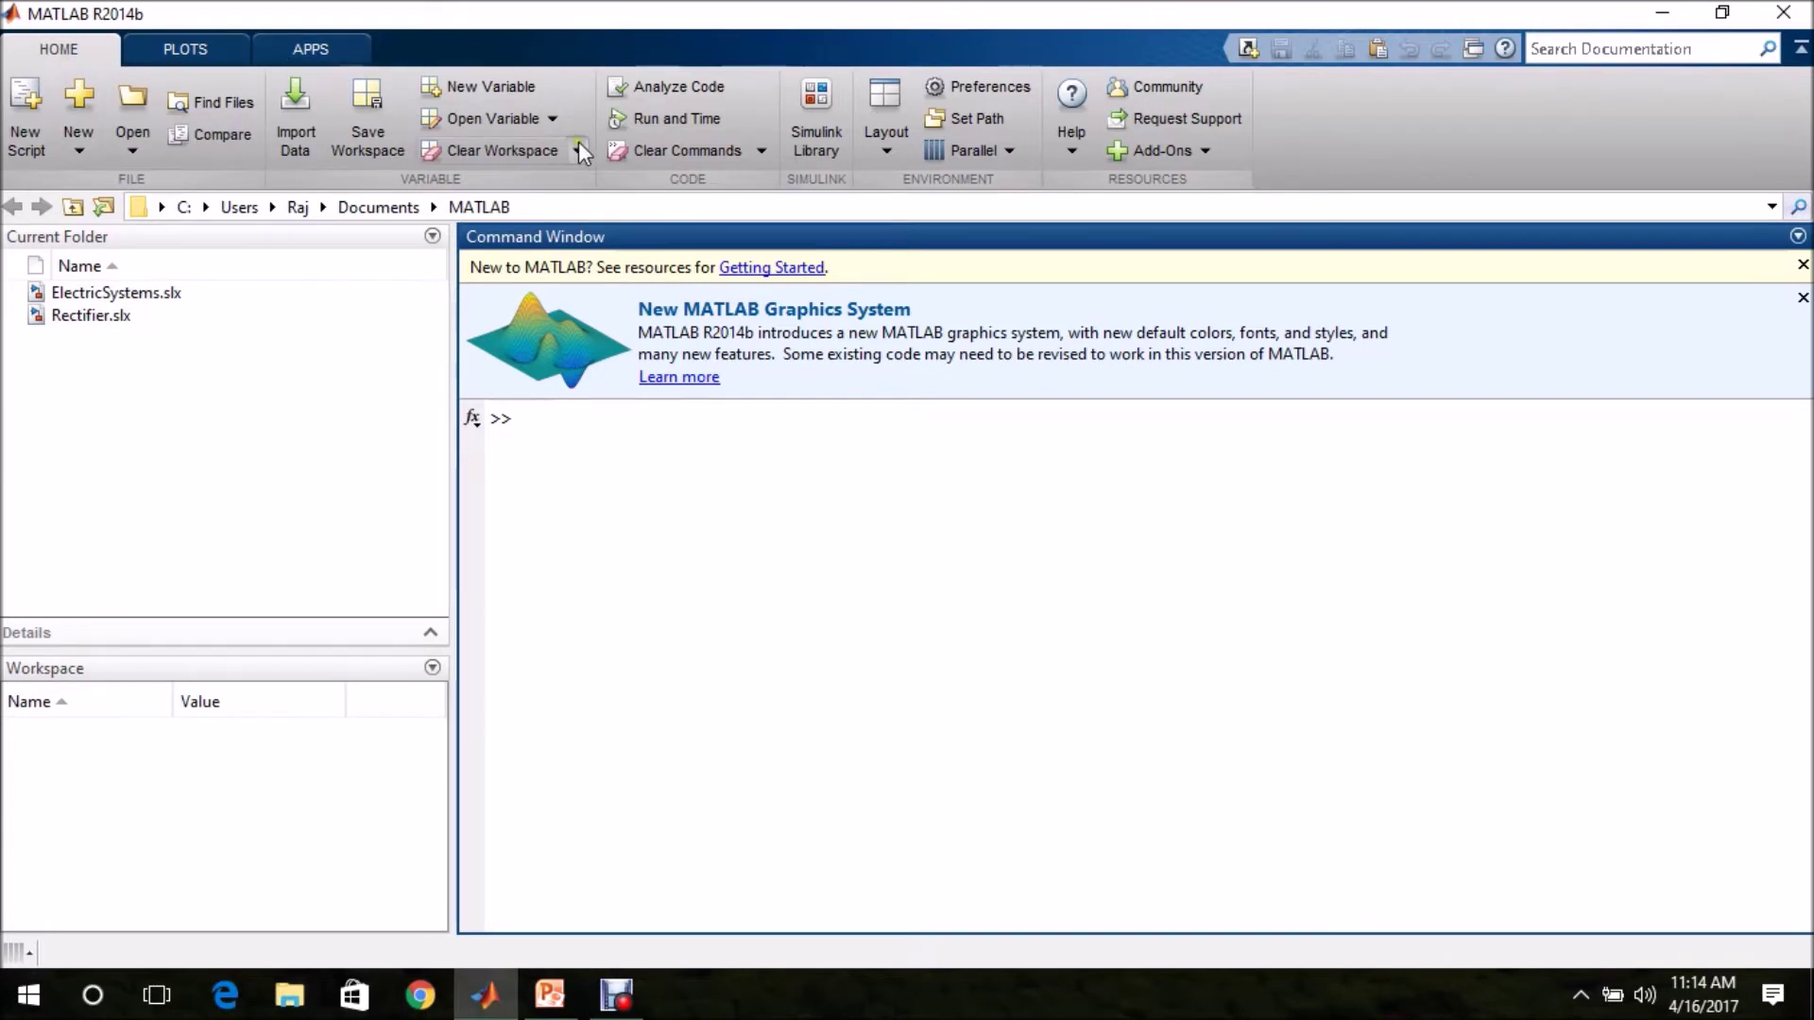
click(819, 129)
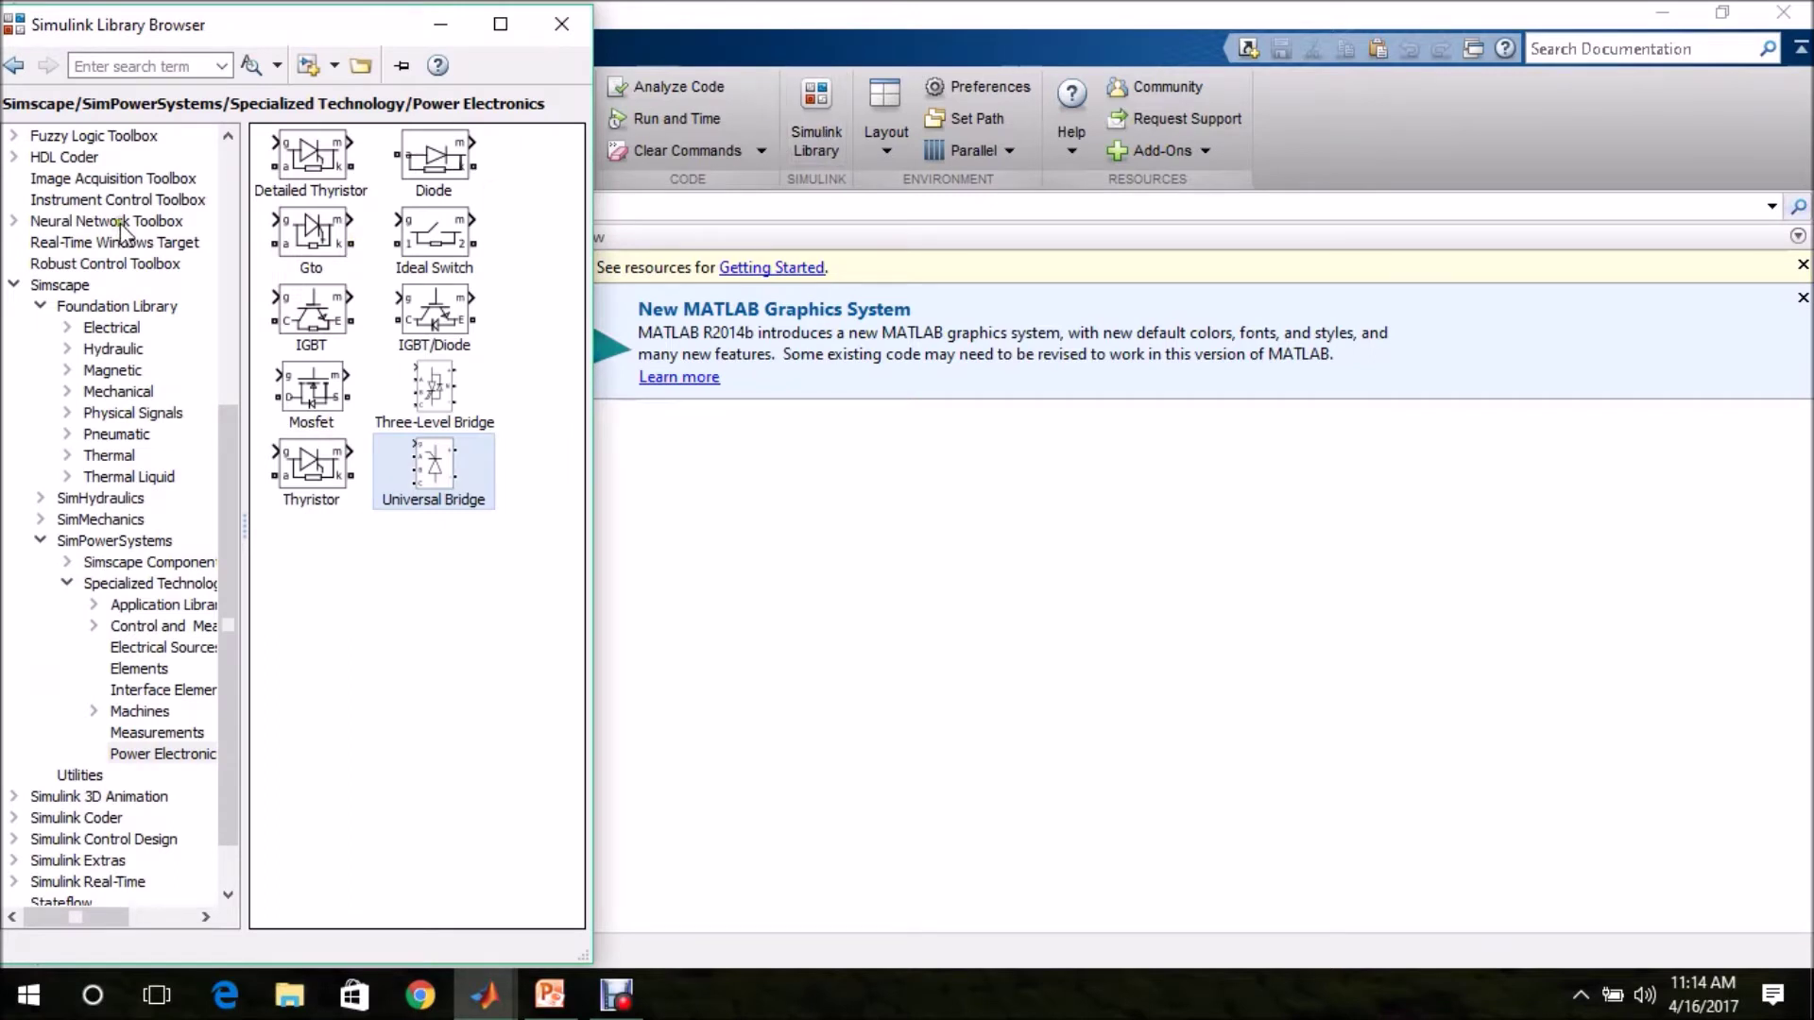
Browse the block library to Simscape, SimPowerSystems, Specialized Technology, Power Electronics
drag(228, 429, 236, 156)
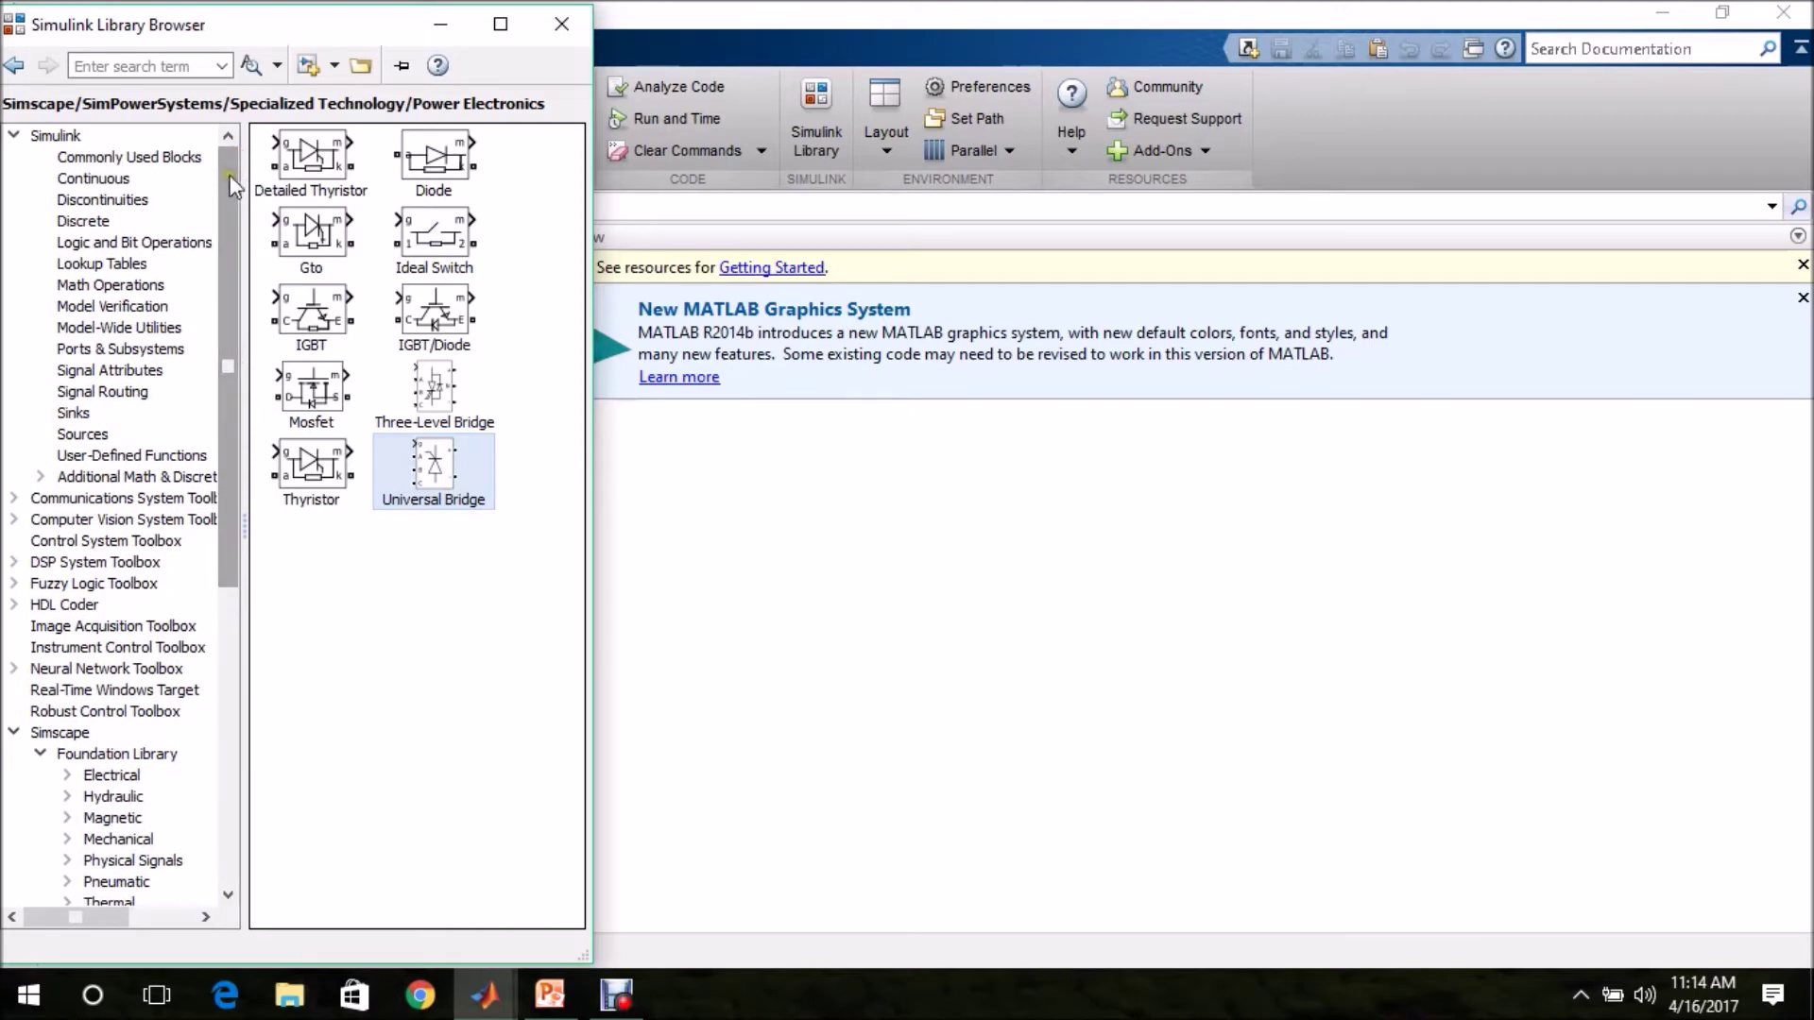
drag(229, 179, 225, 280)
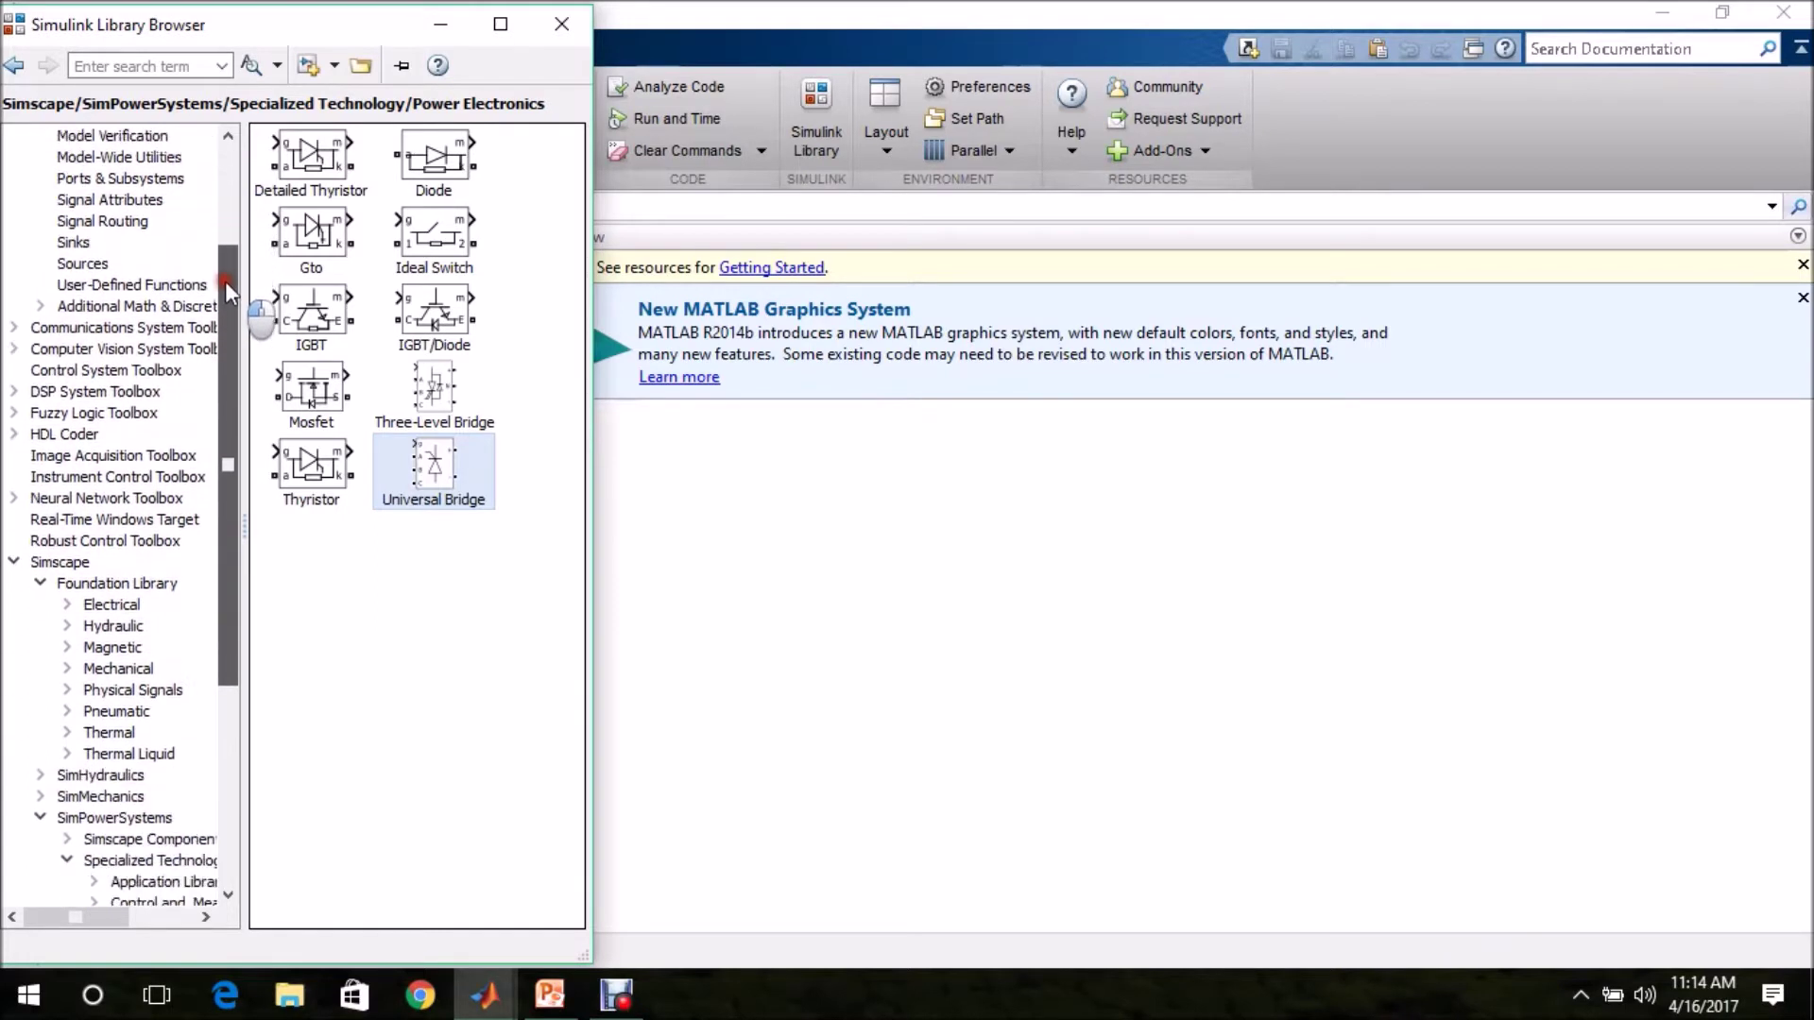
click(47, 563)
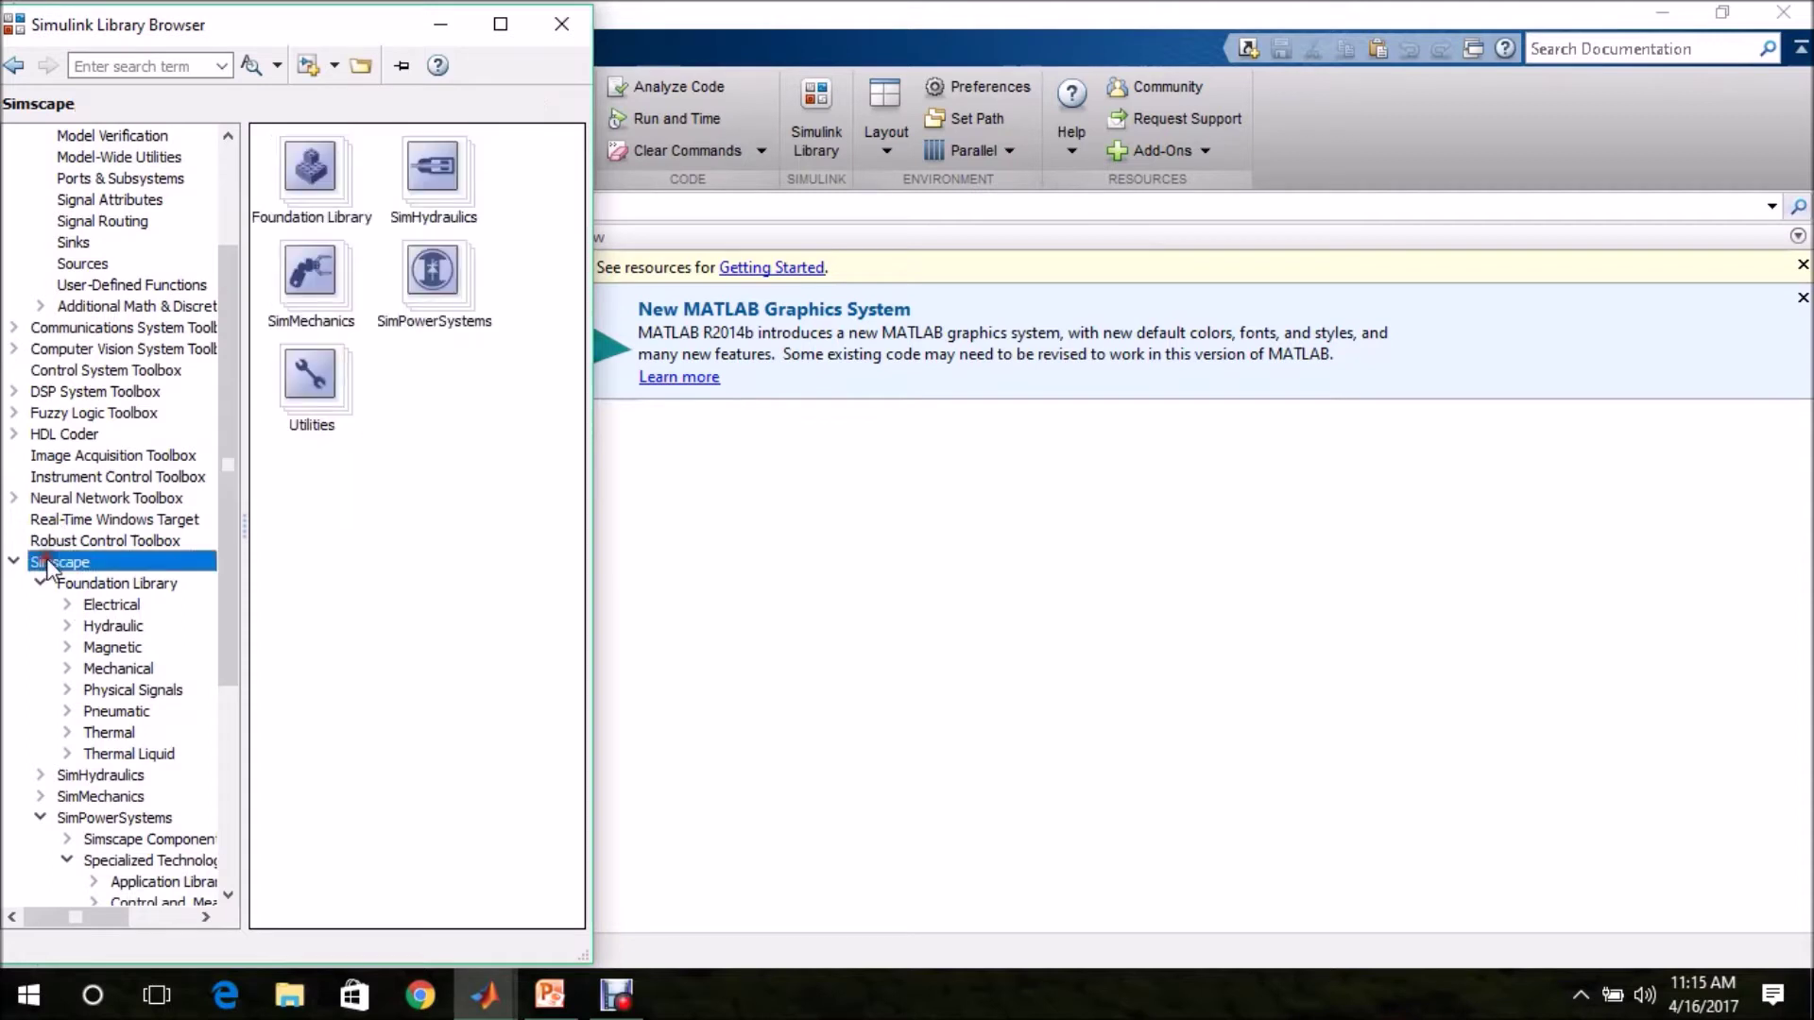
drag(234, 476, 219, 672)
click(132, 627)
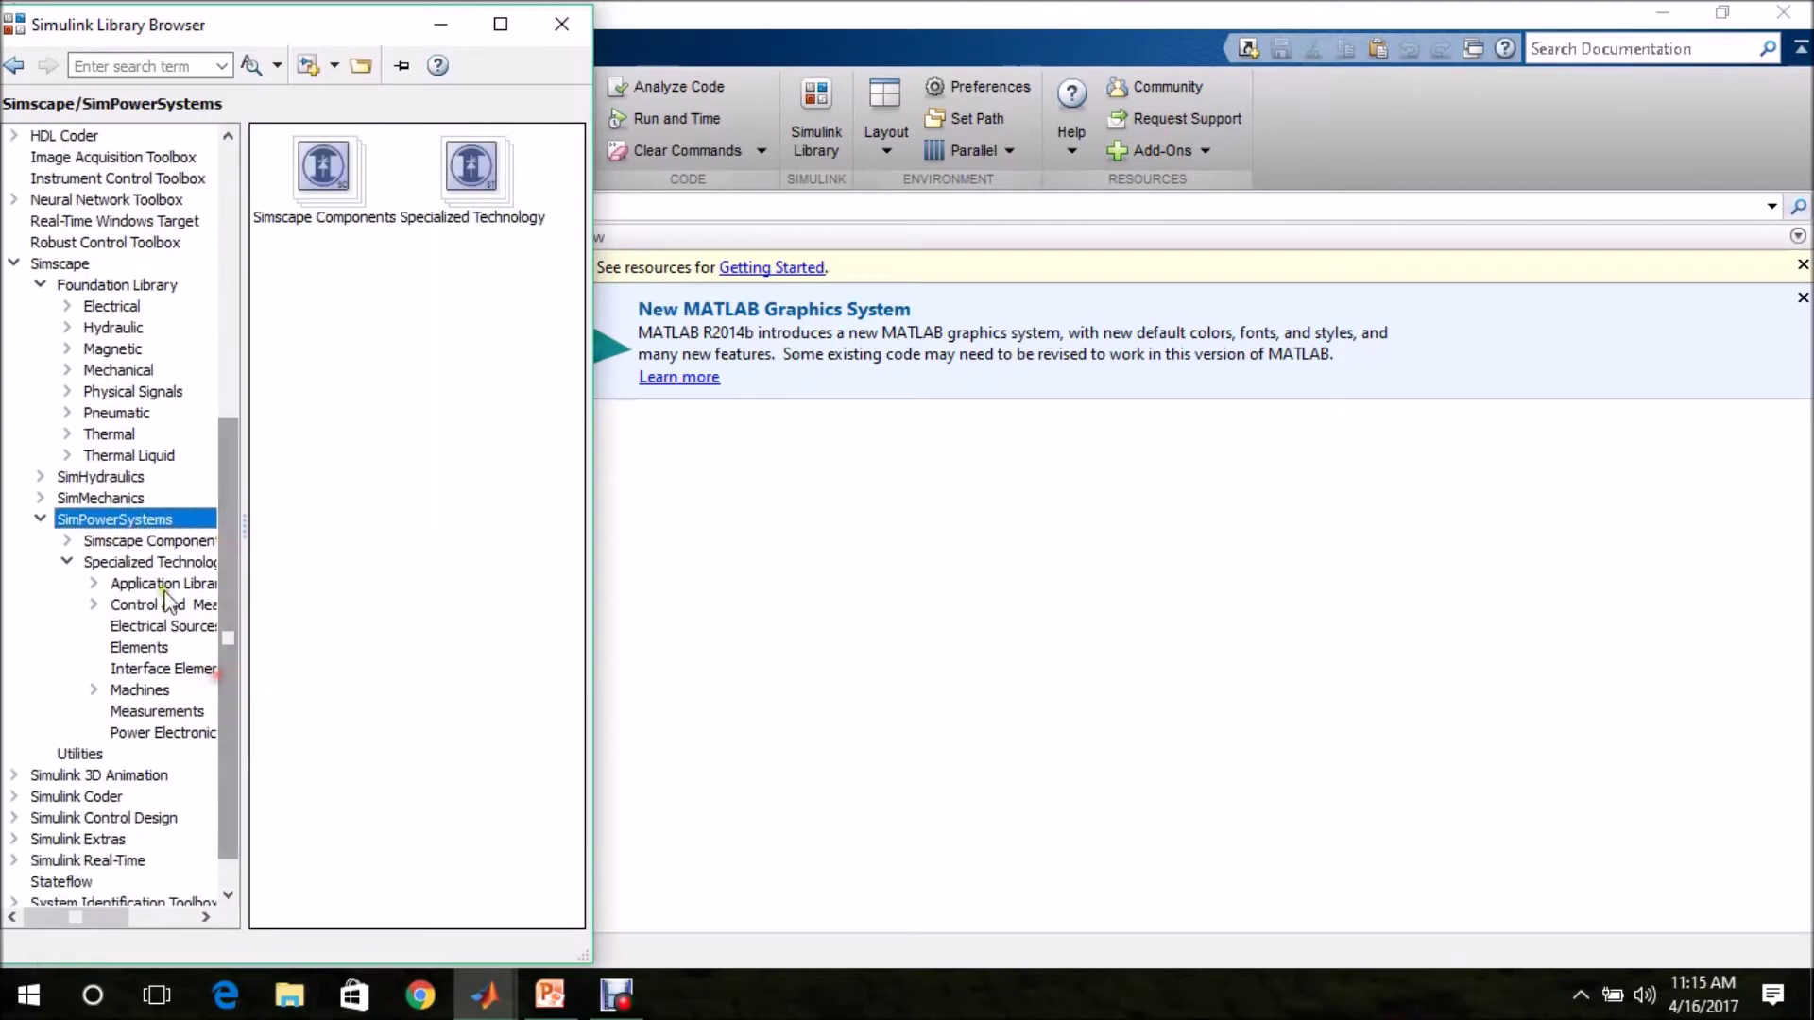
click(158, 564)
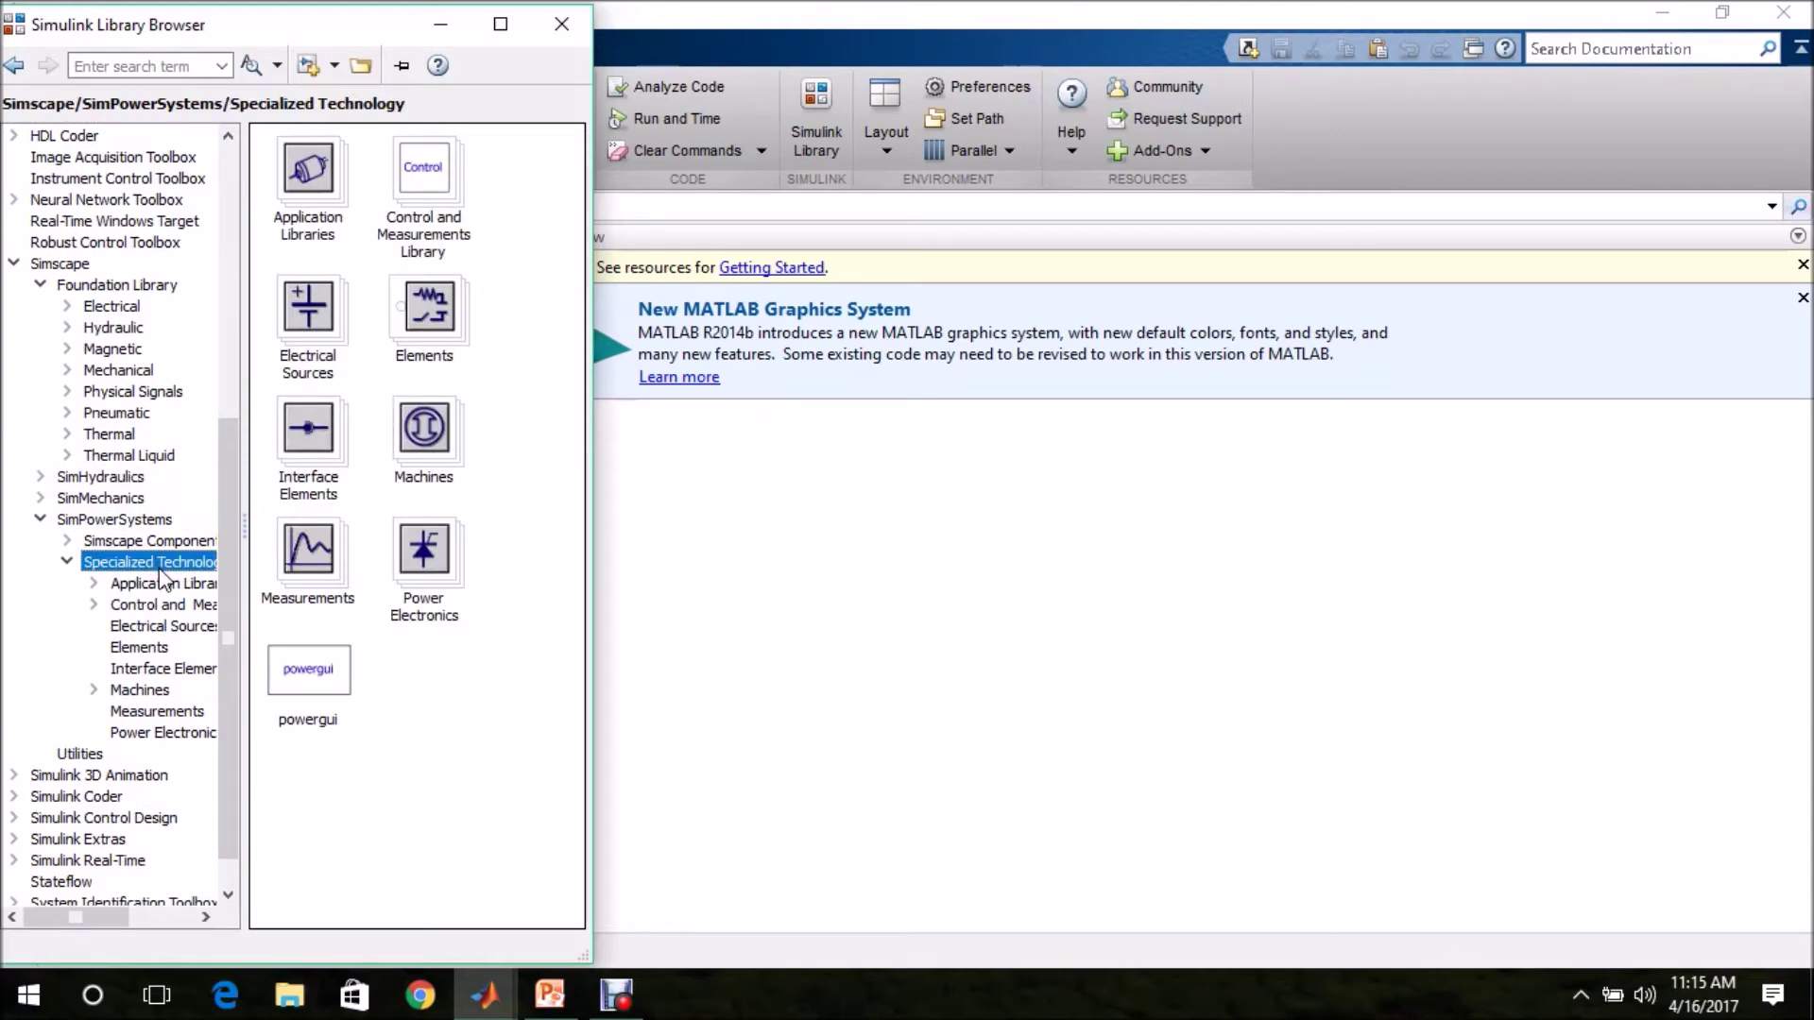
click(145, 733)
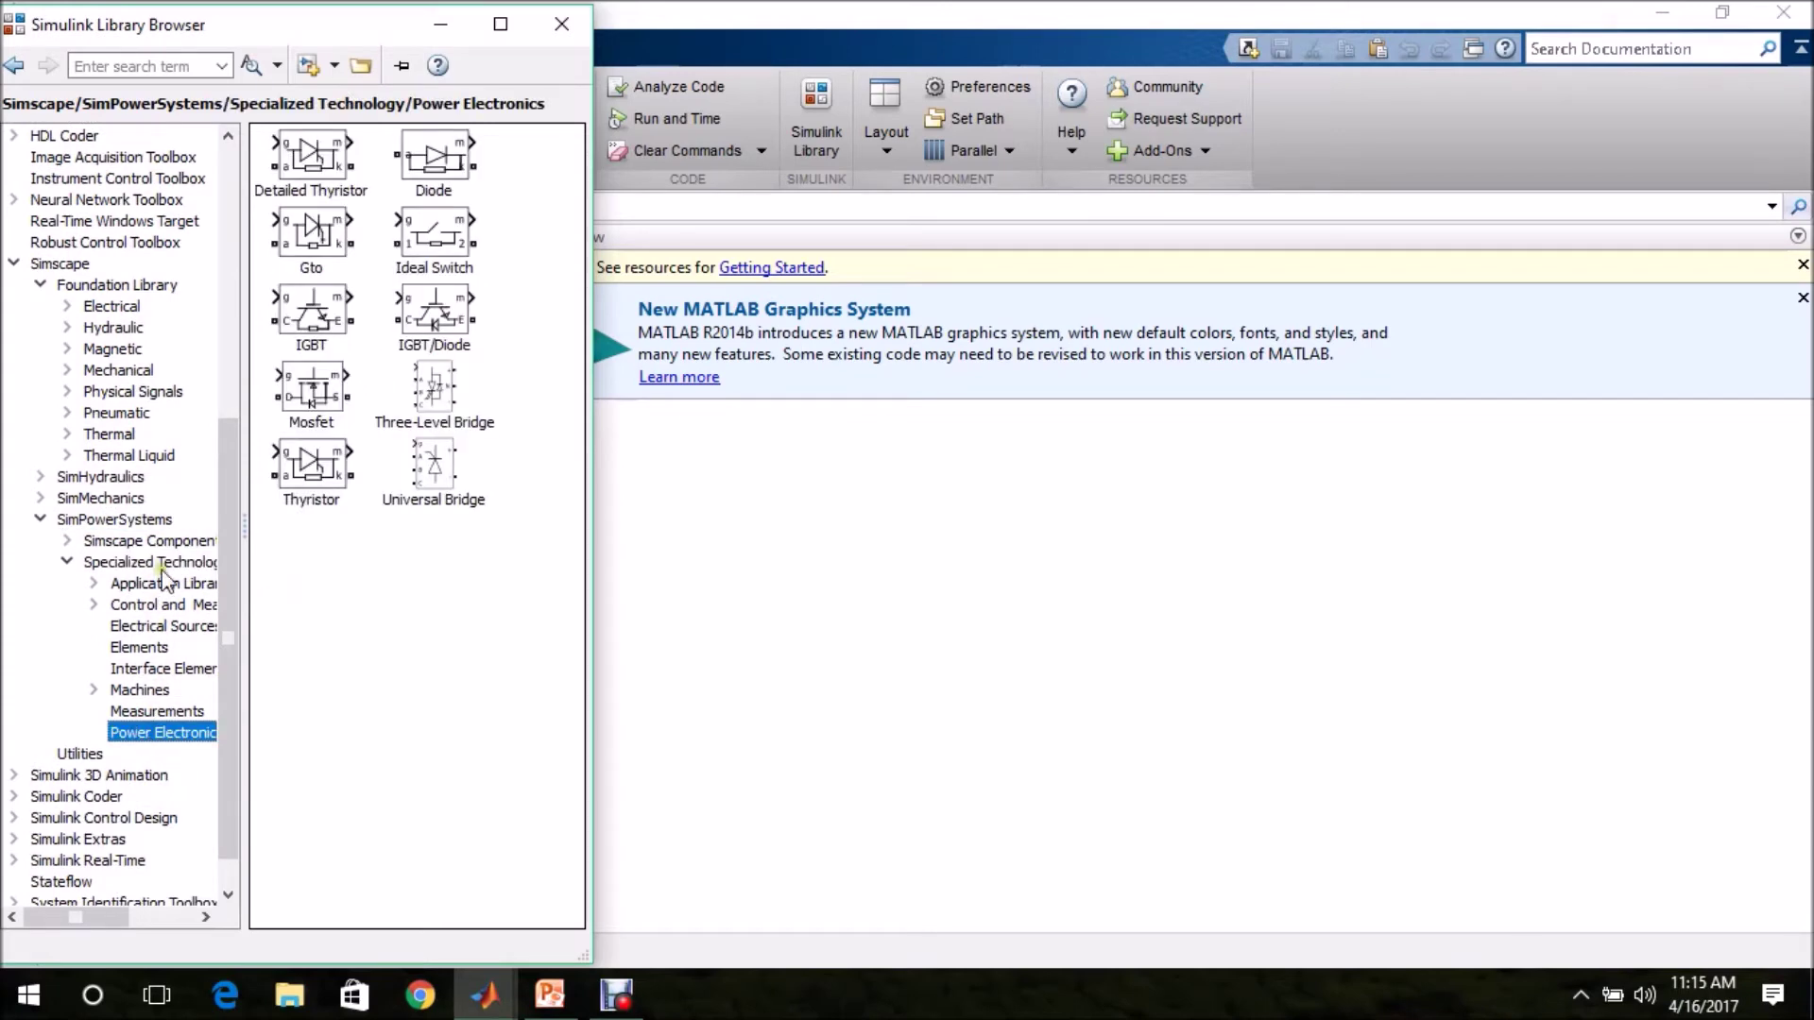
Create a new blank Simulink model and place its window beside the Library Browser
click(336, 68)
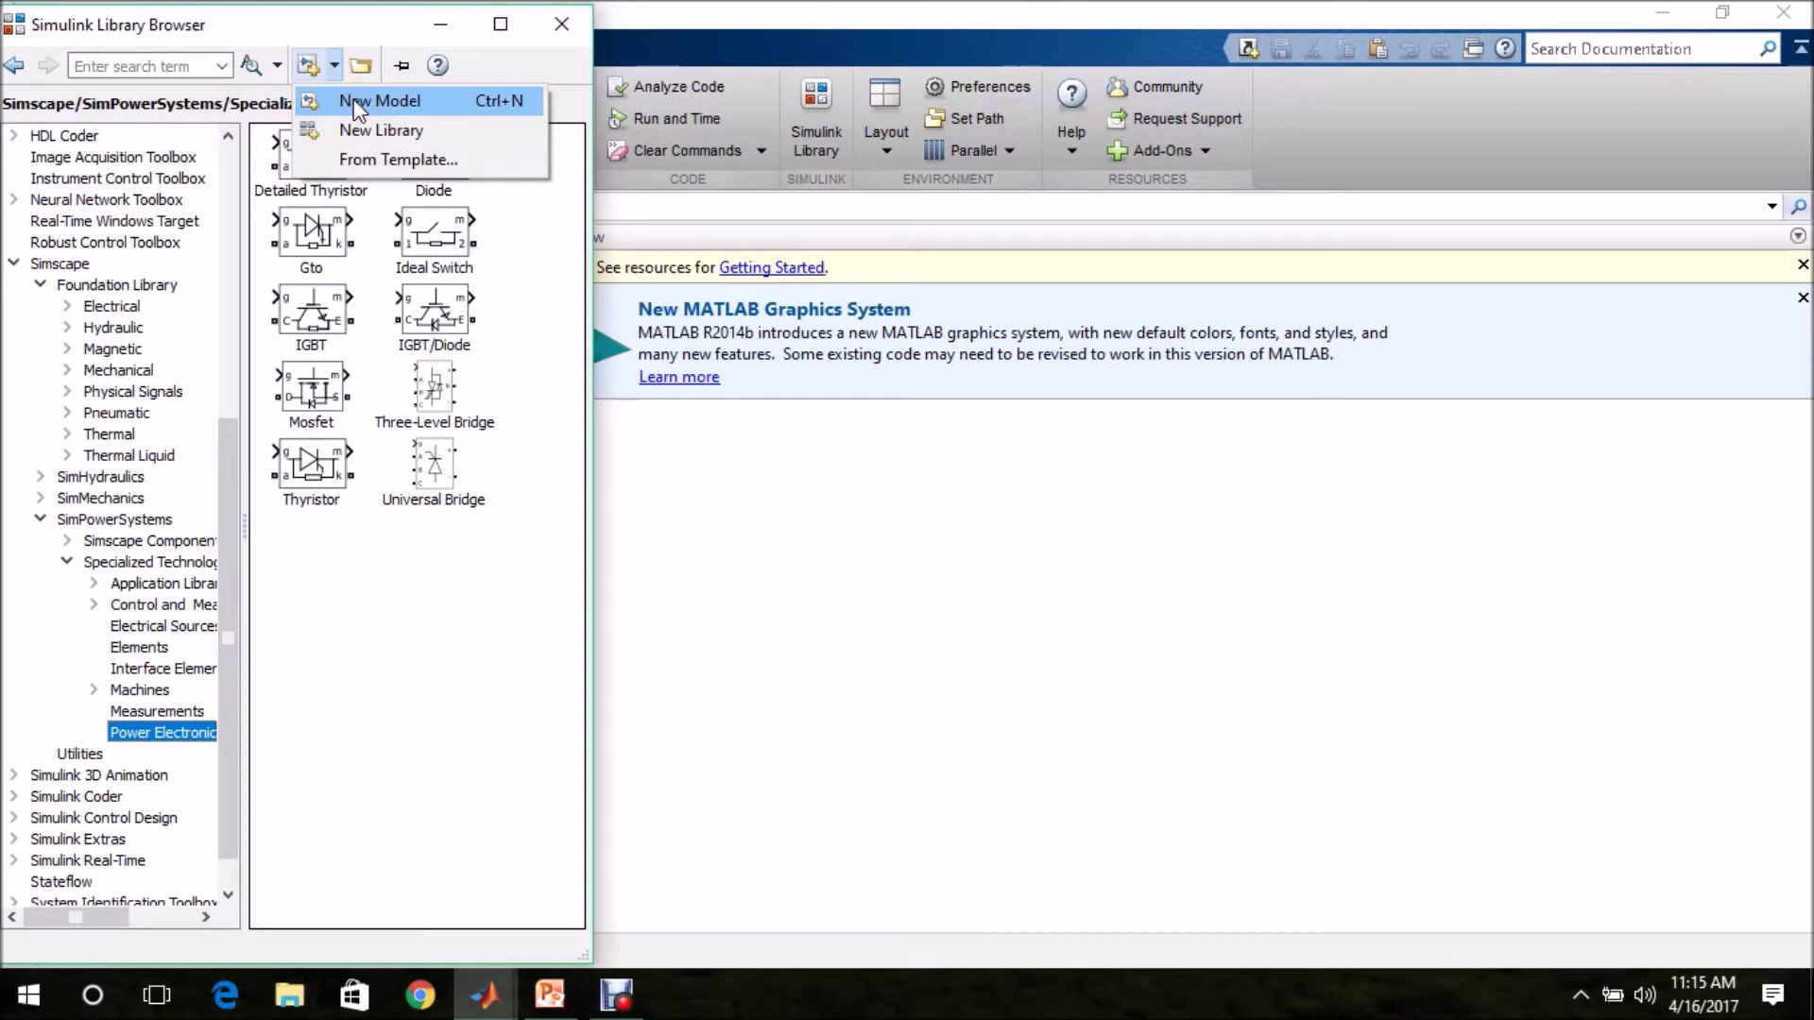
click(355, 100)
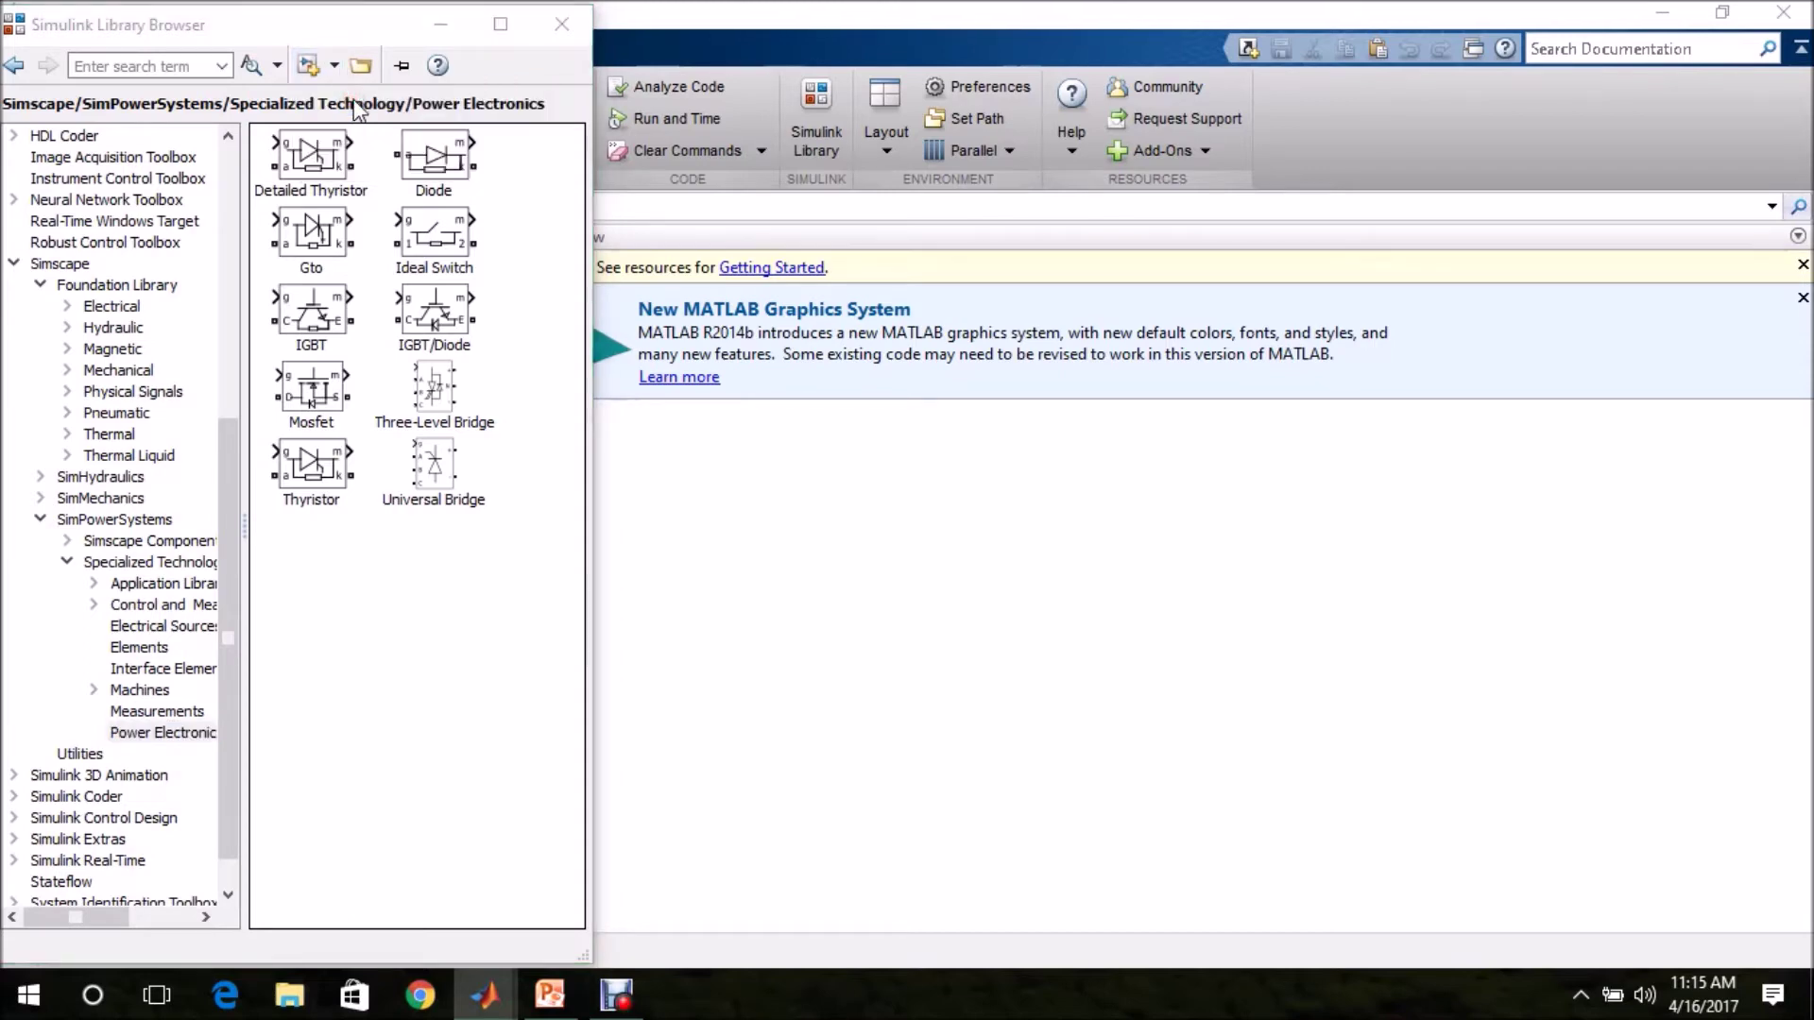
drag(435, 111, 895, 25)
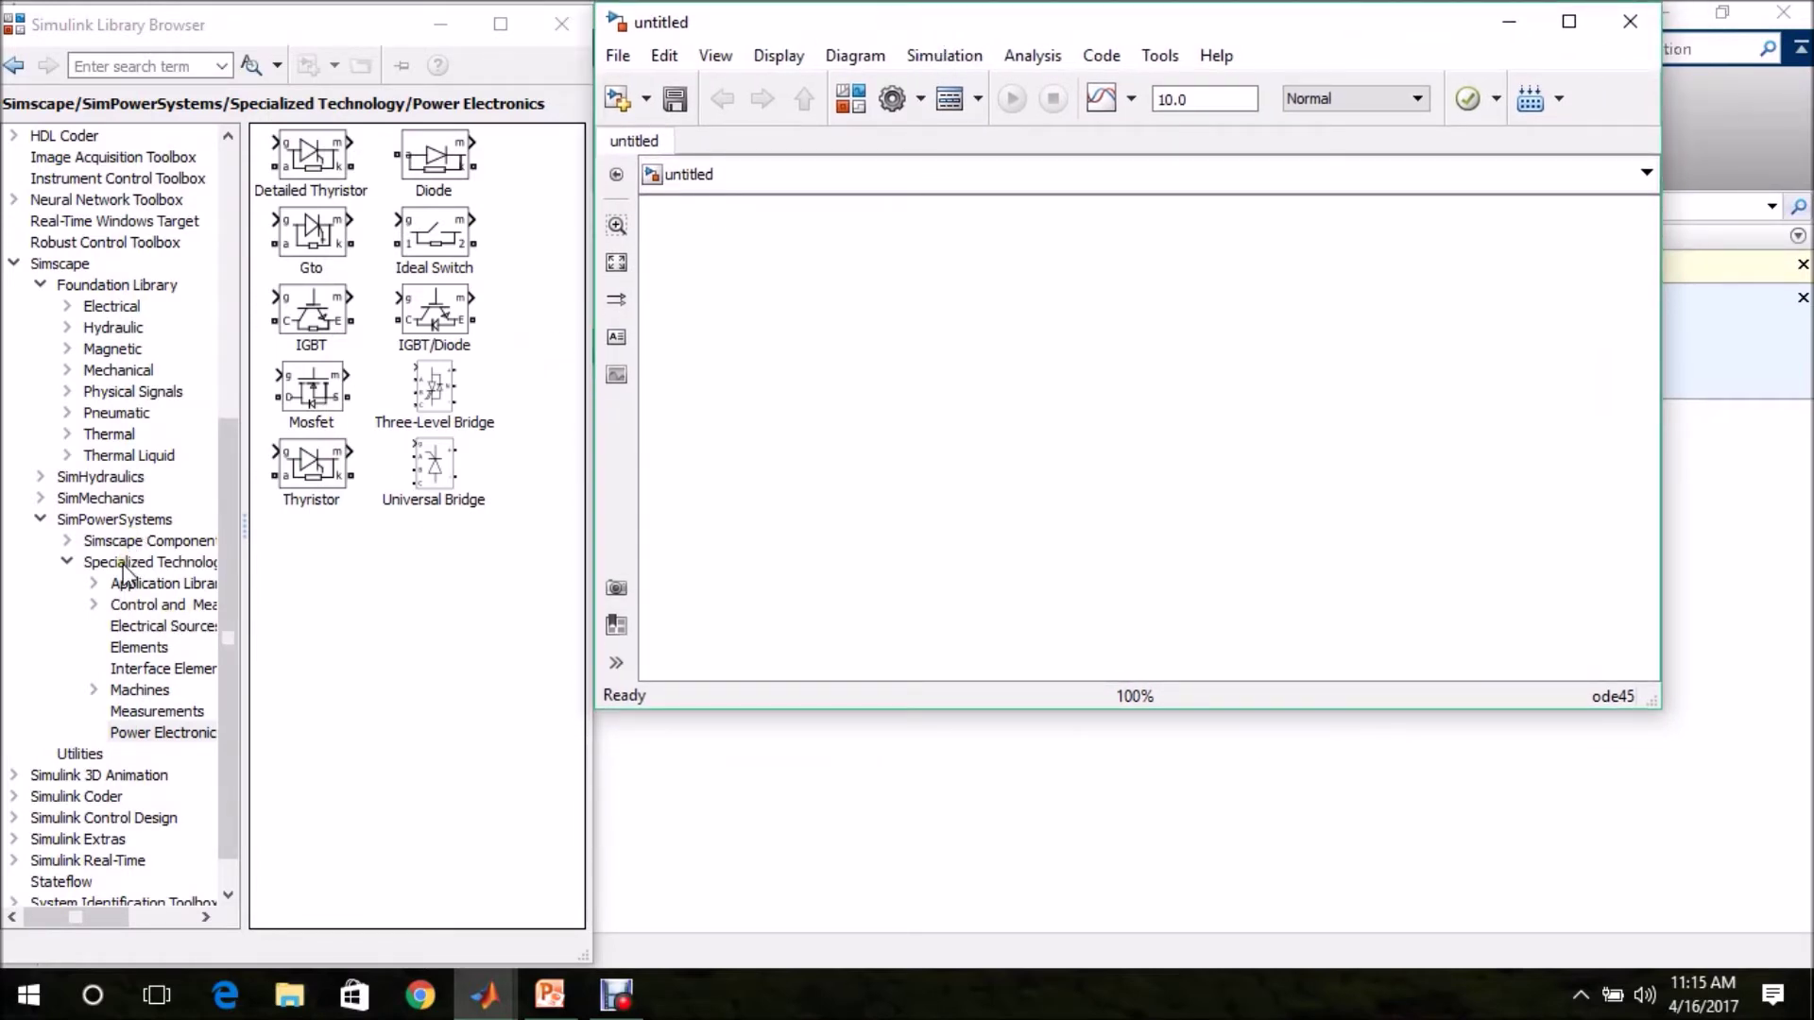
Add a Diode block from the Power Electronics library to the model and rotate it so it points upward
click(137, 736)
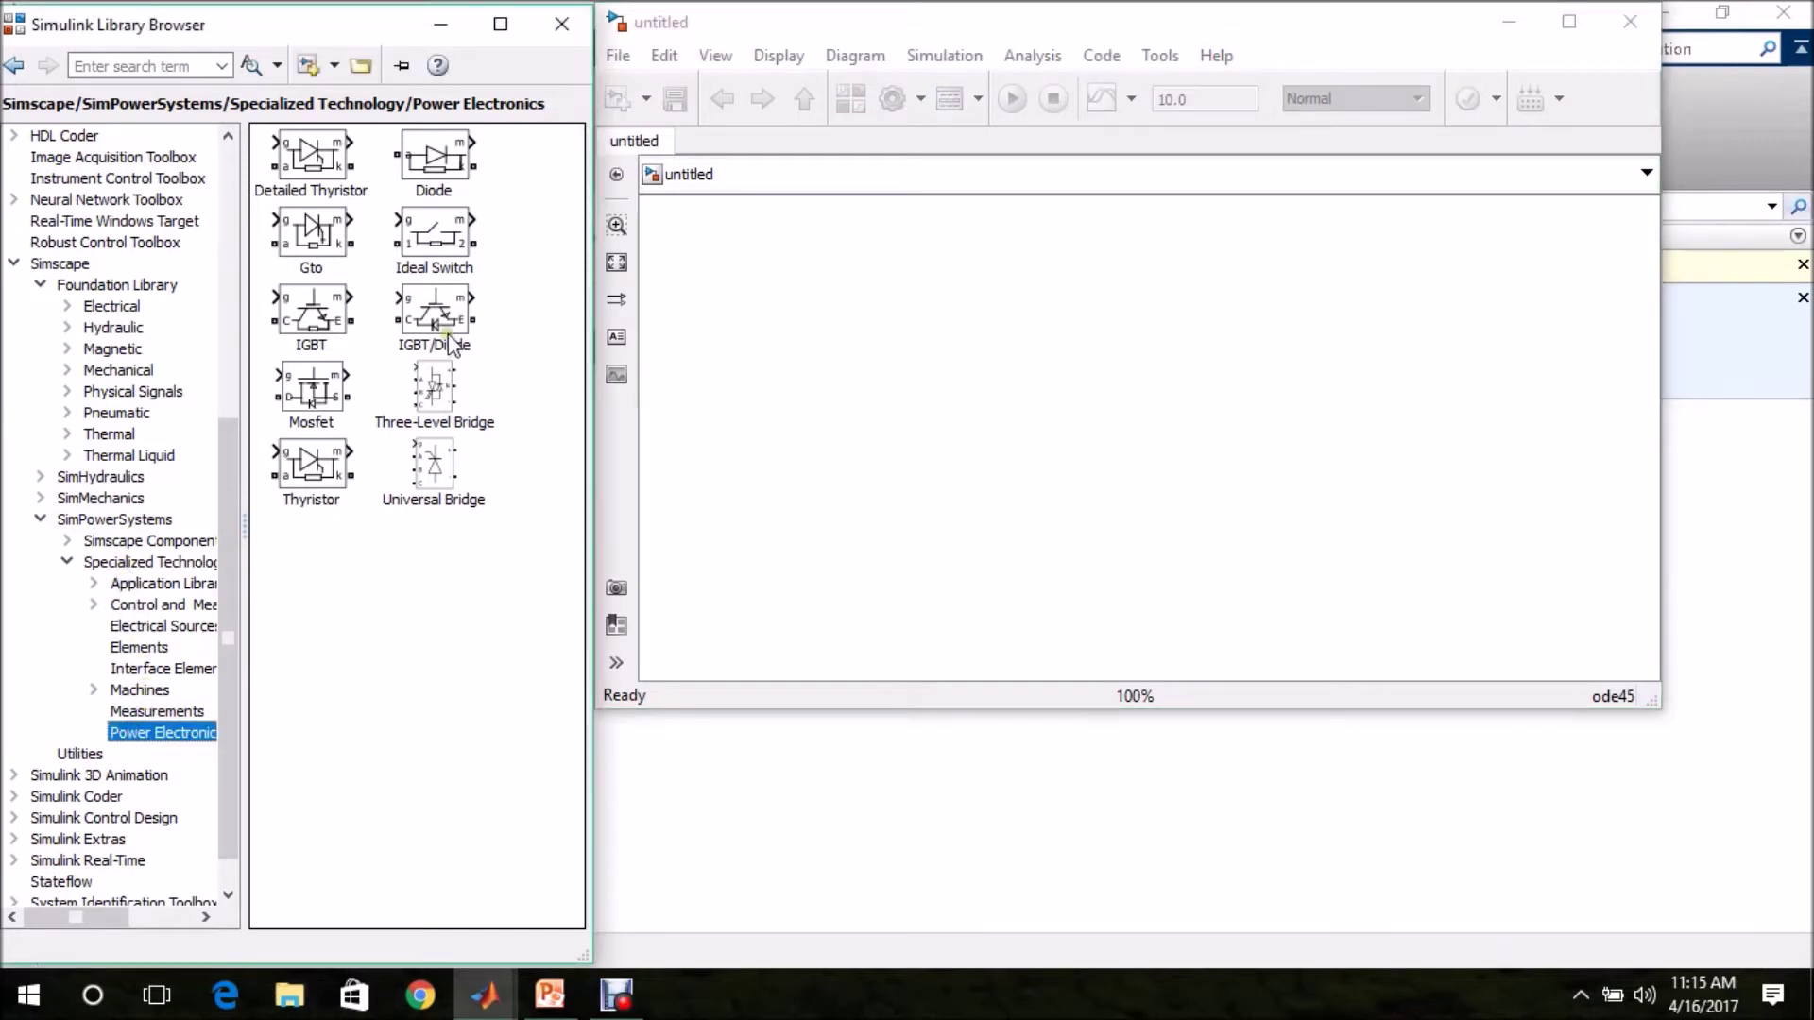
click(440, 157)
click(440, 157)
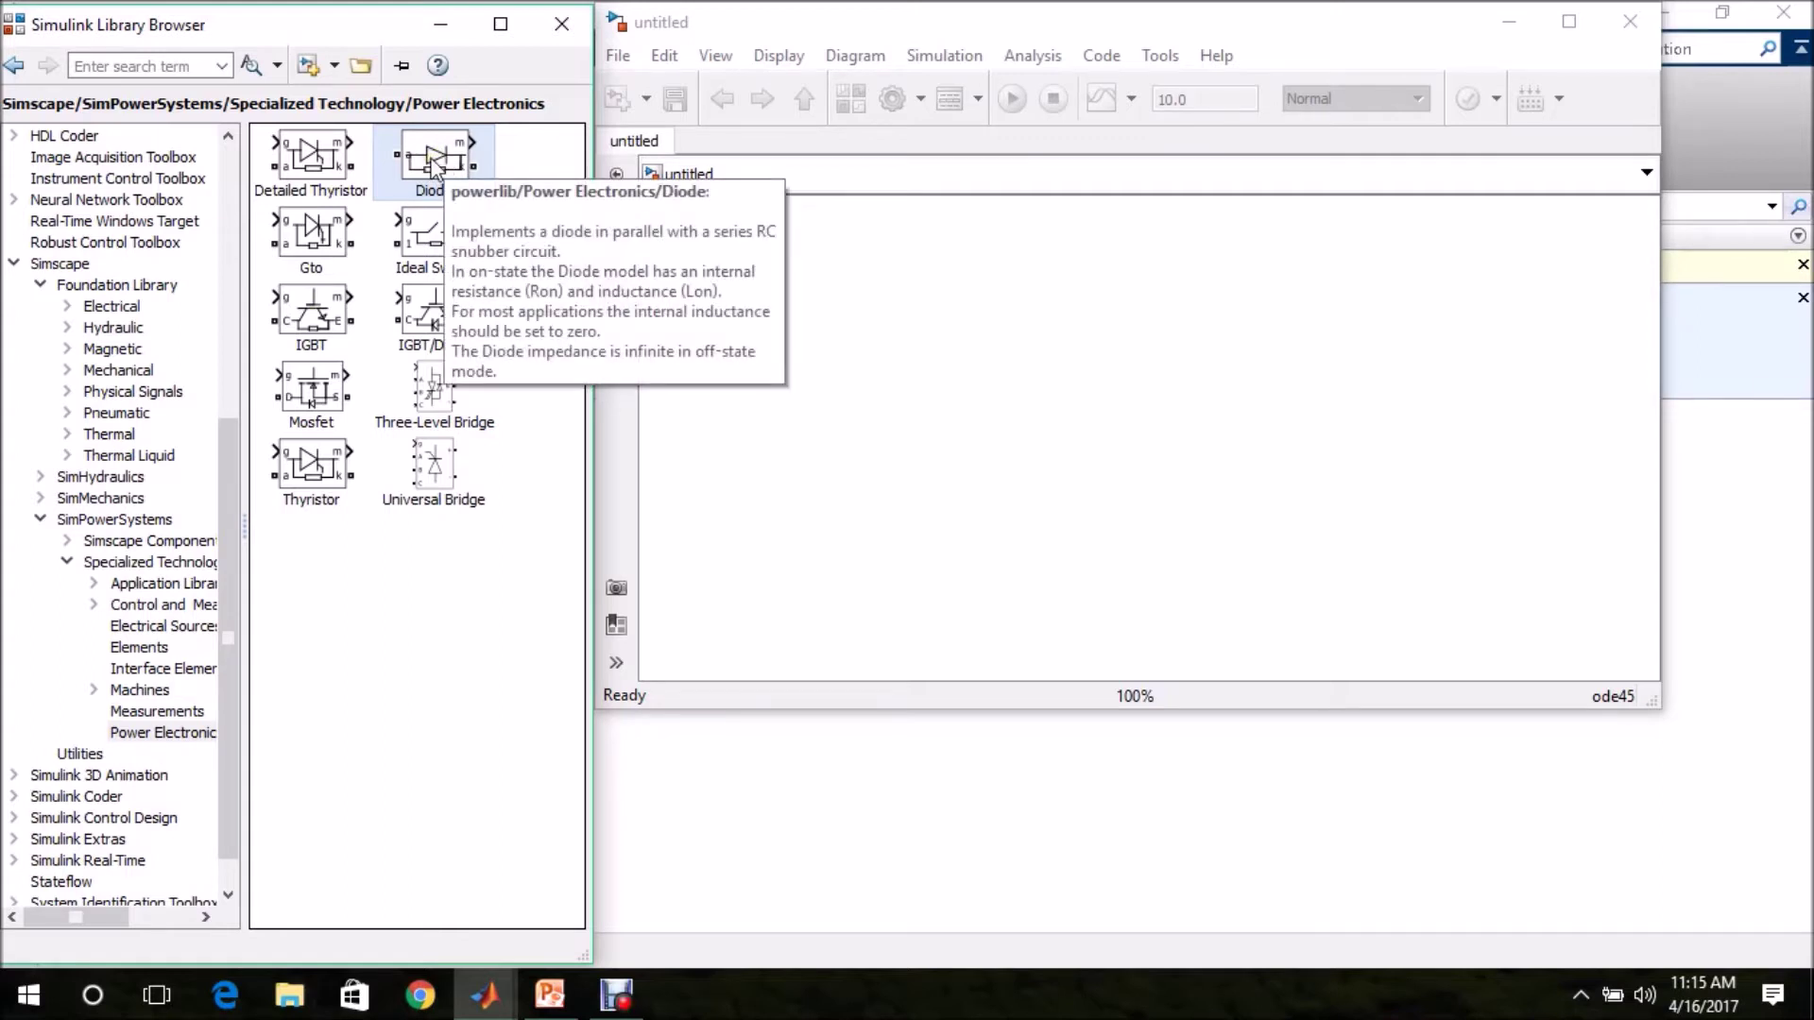
drag(435, 165, 1041, 414)
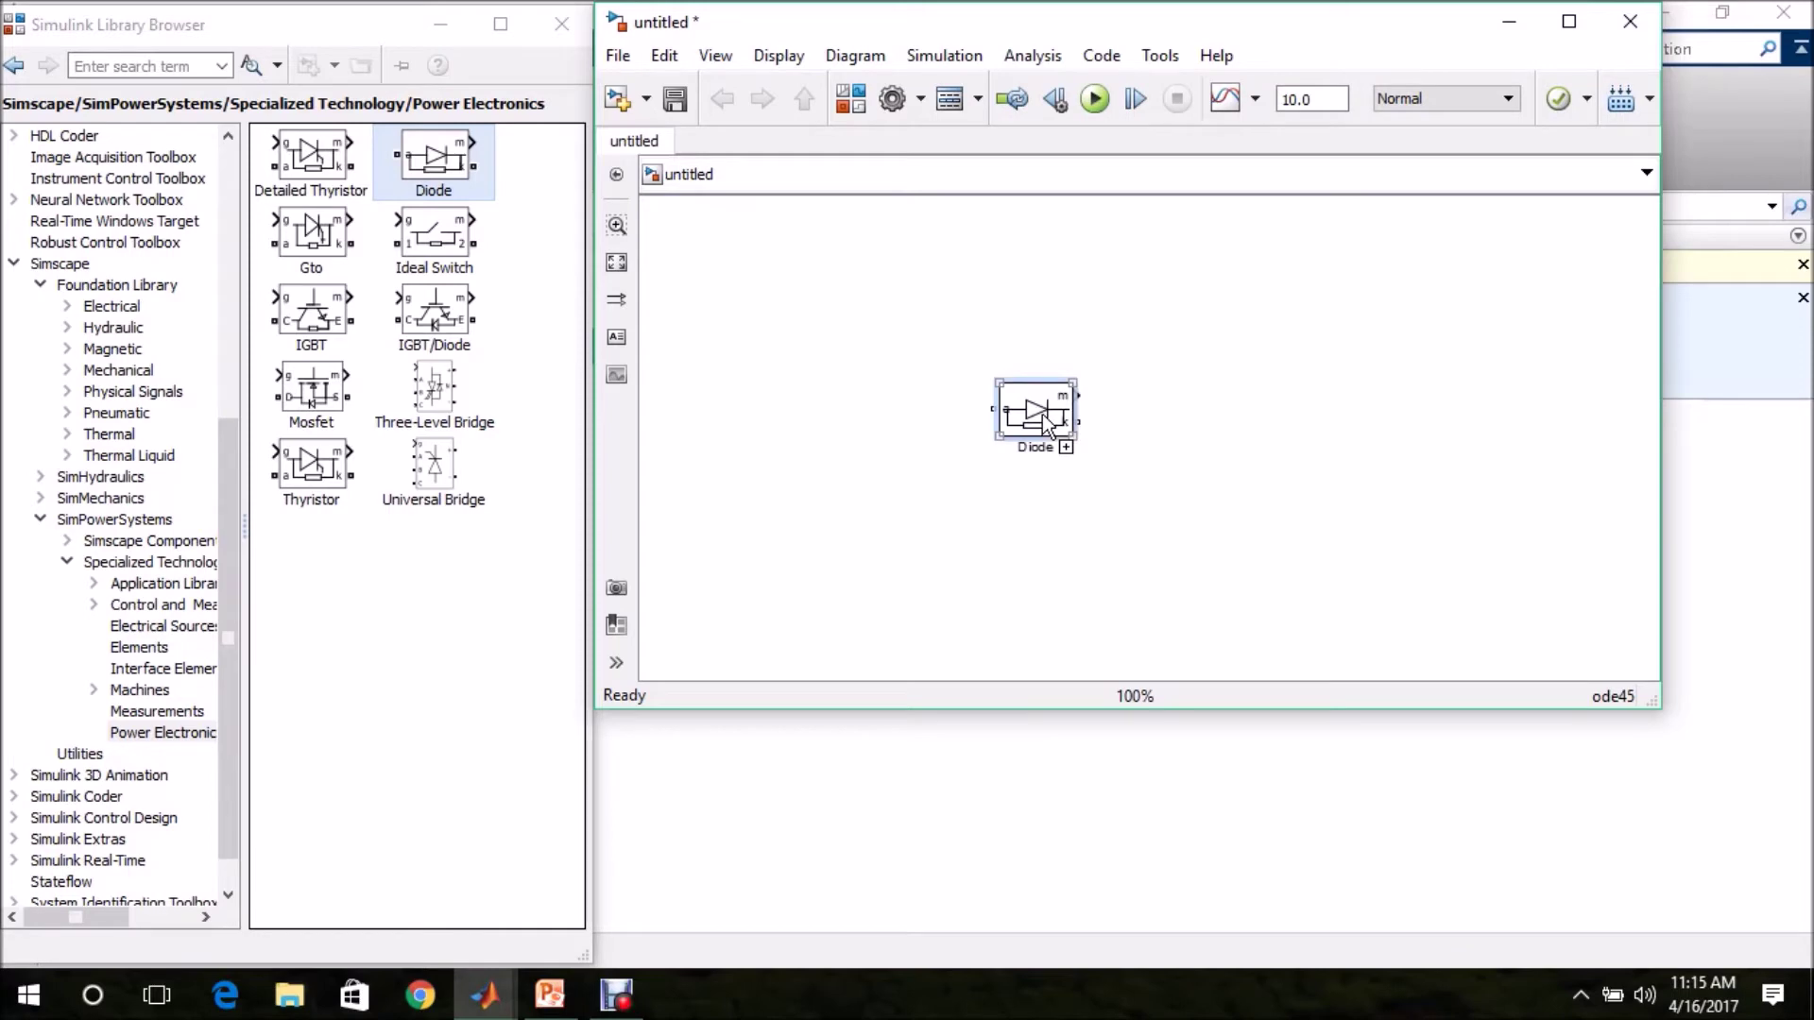
key(ctrl+r)
key(ctrl+r)
key(ctrl+r)
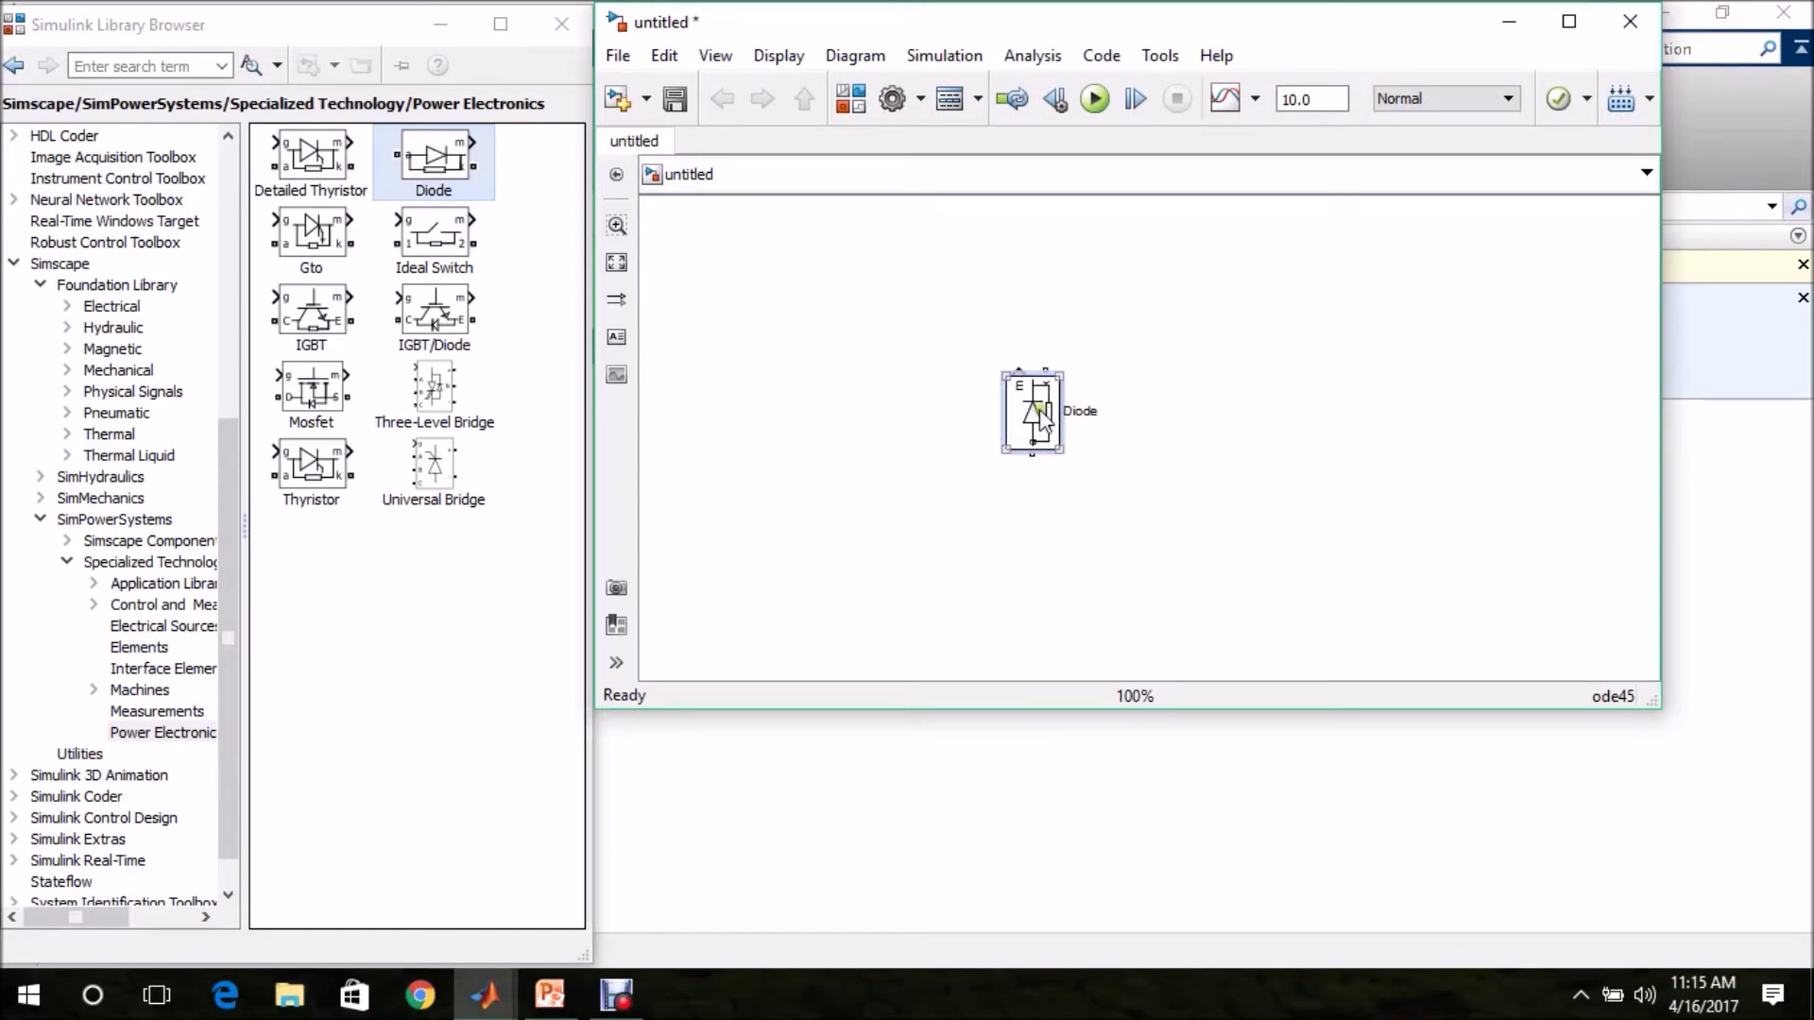
Turn off Show measurement port in the Diode block's parameters
double_click(1039, 418)
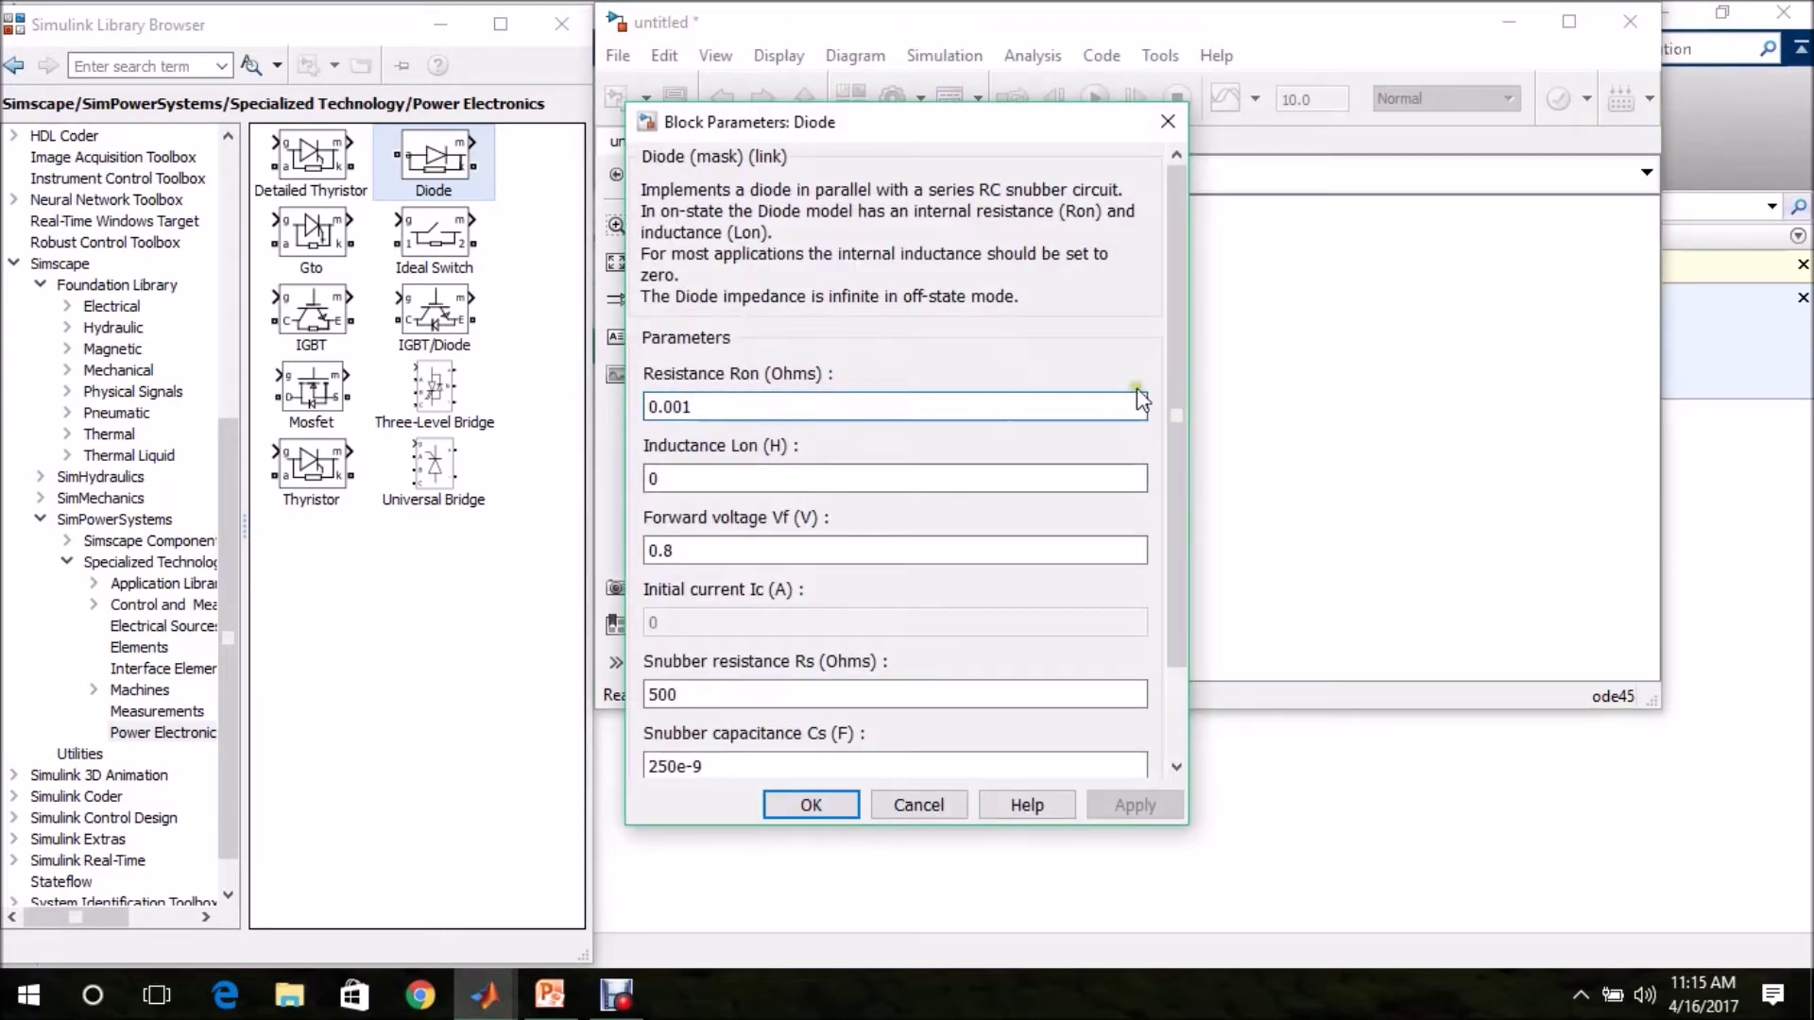
drag(1171, 357, 1181, 406)
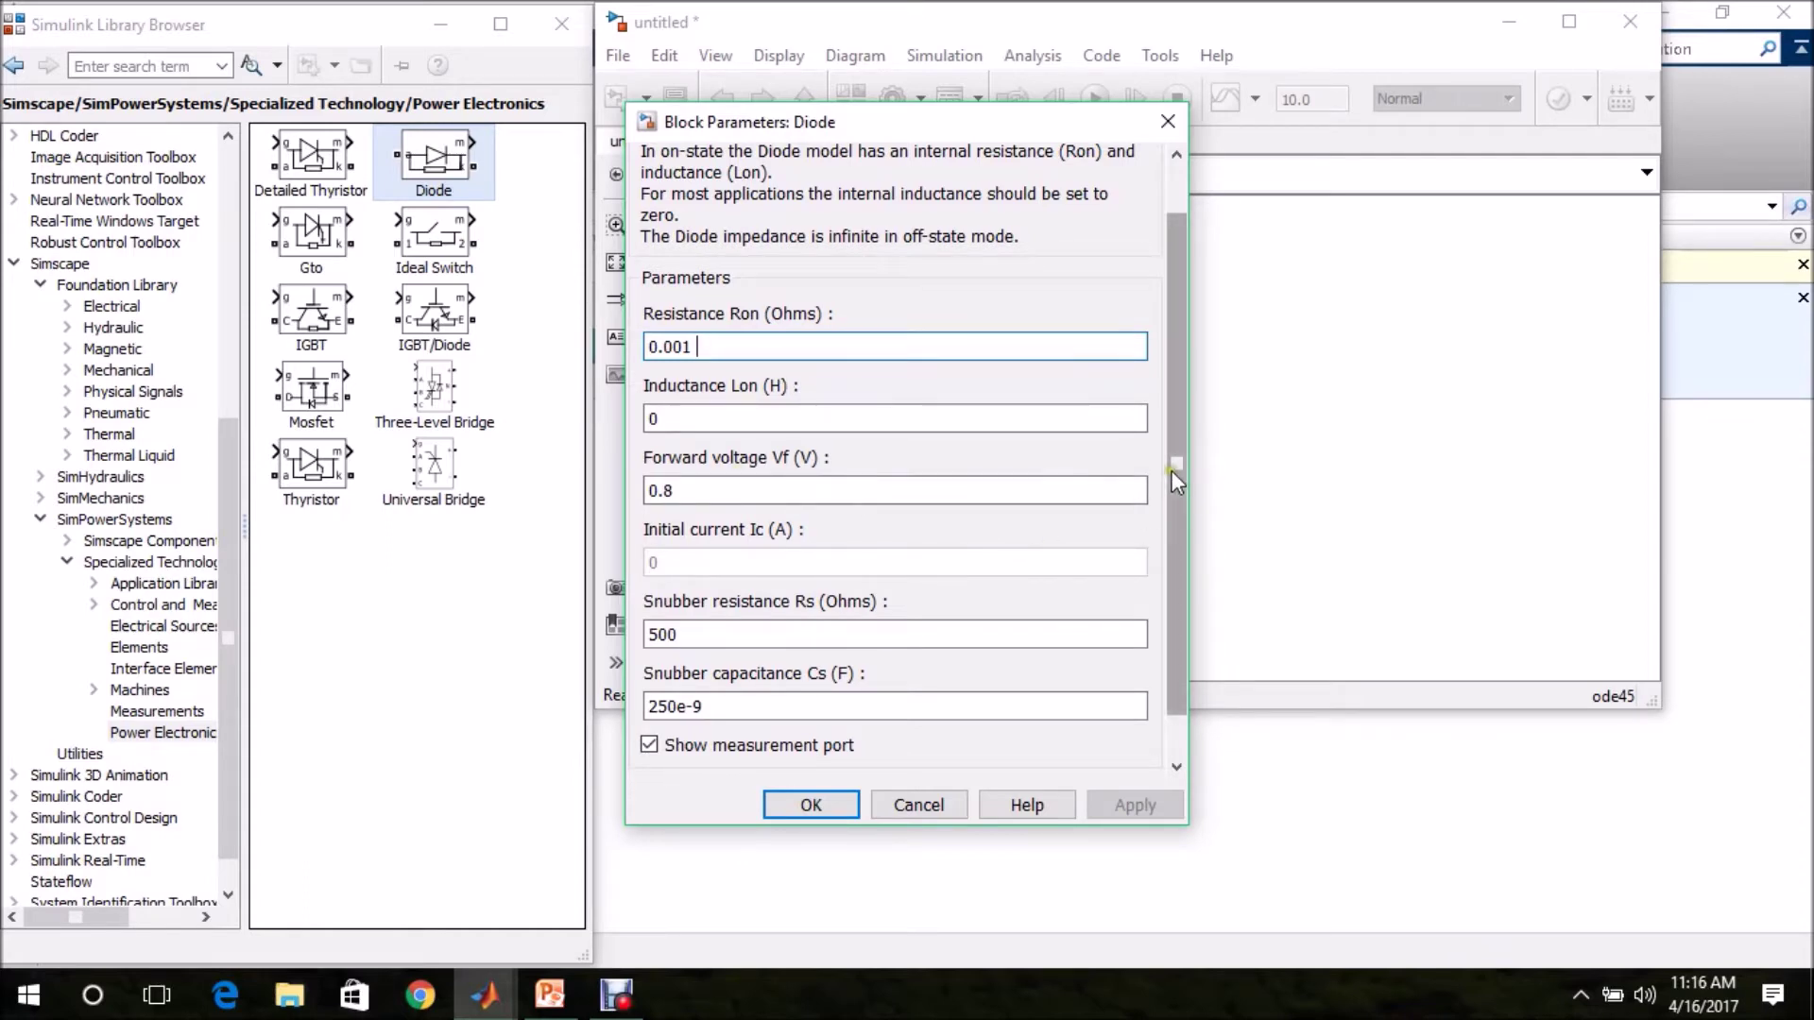
drag(1171, 471, 1176, 536)
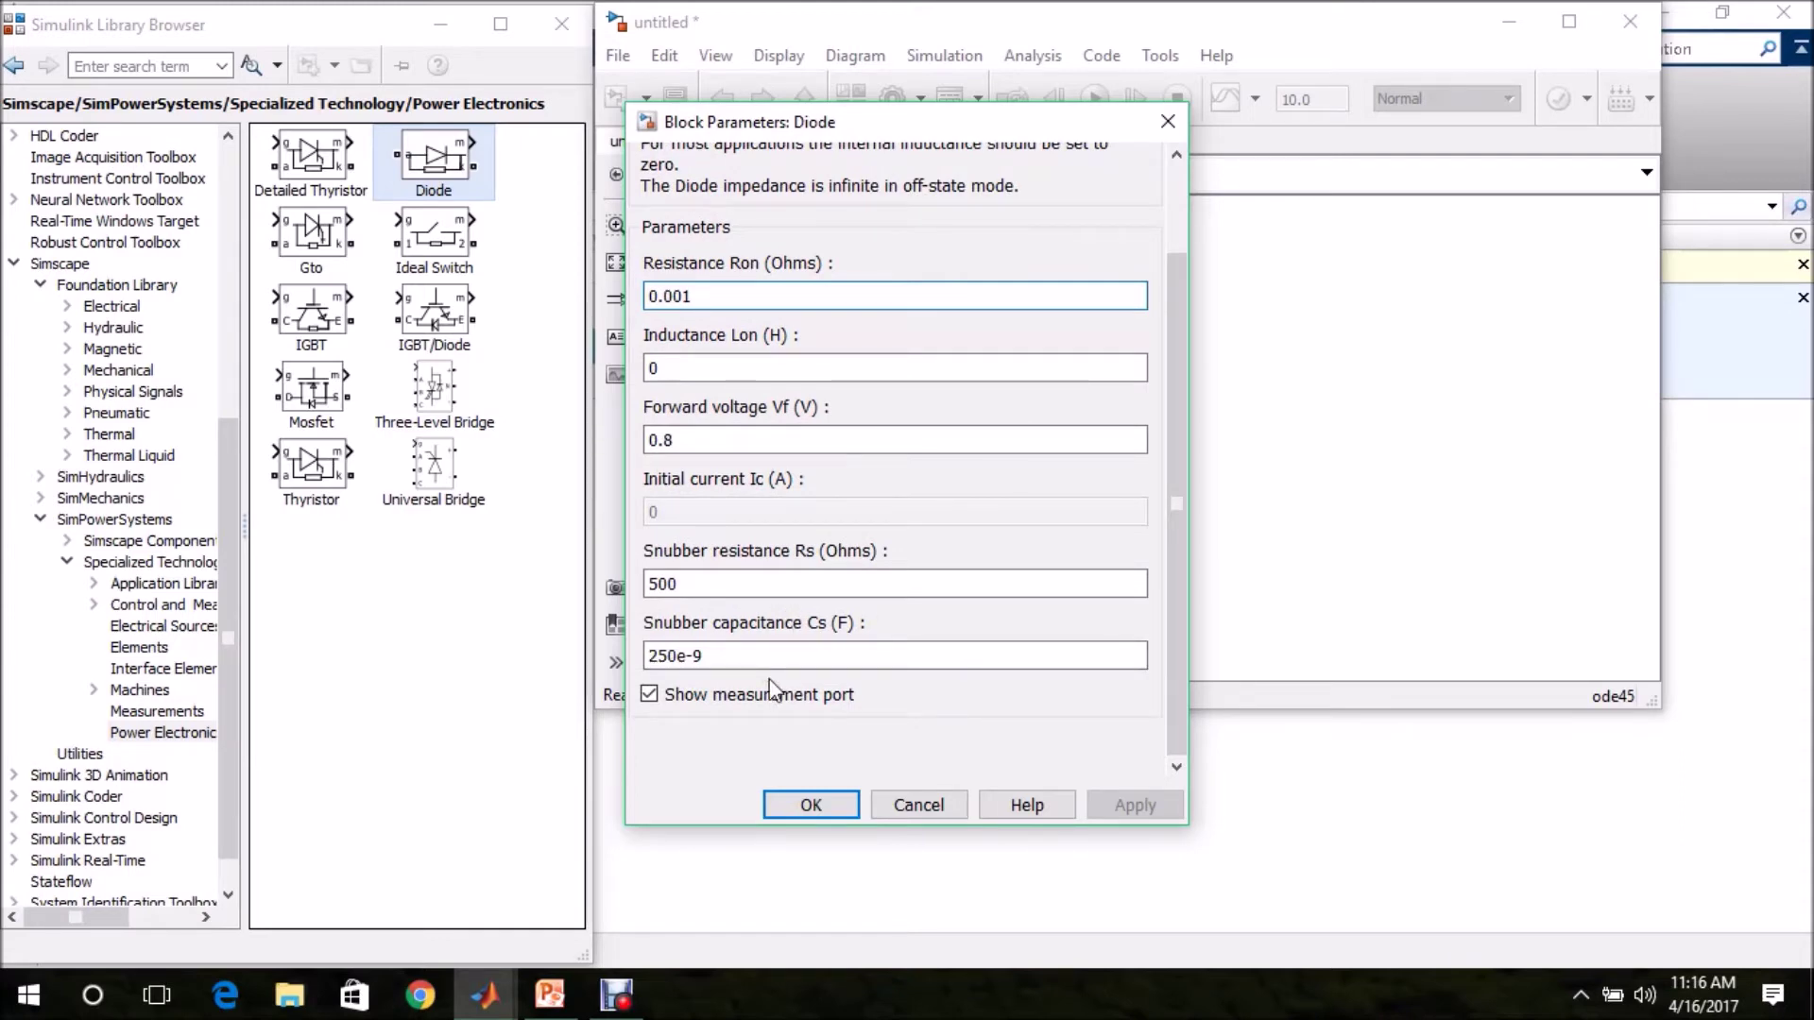
click(650, 696)
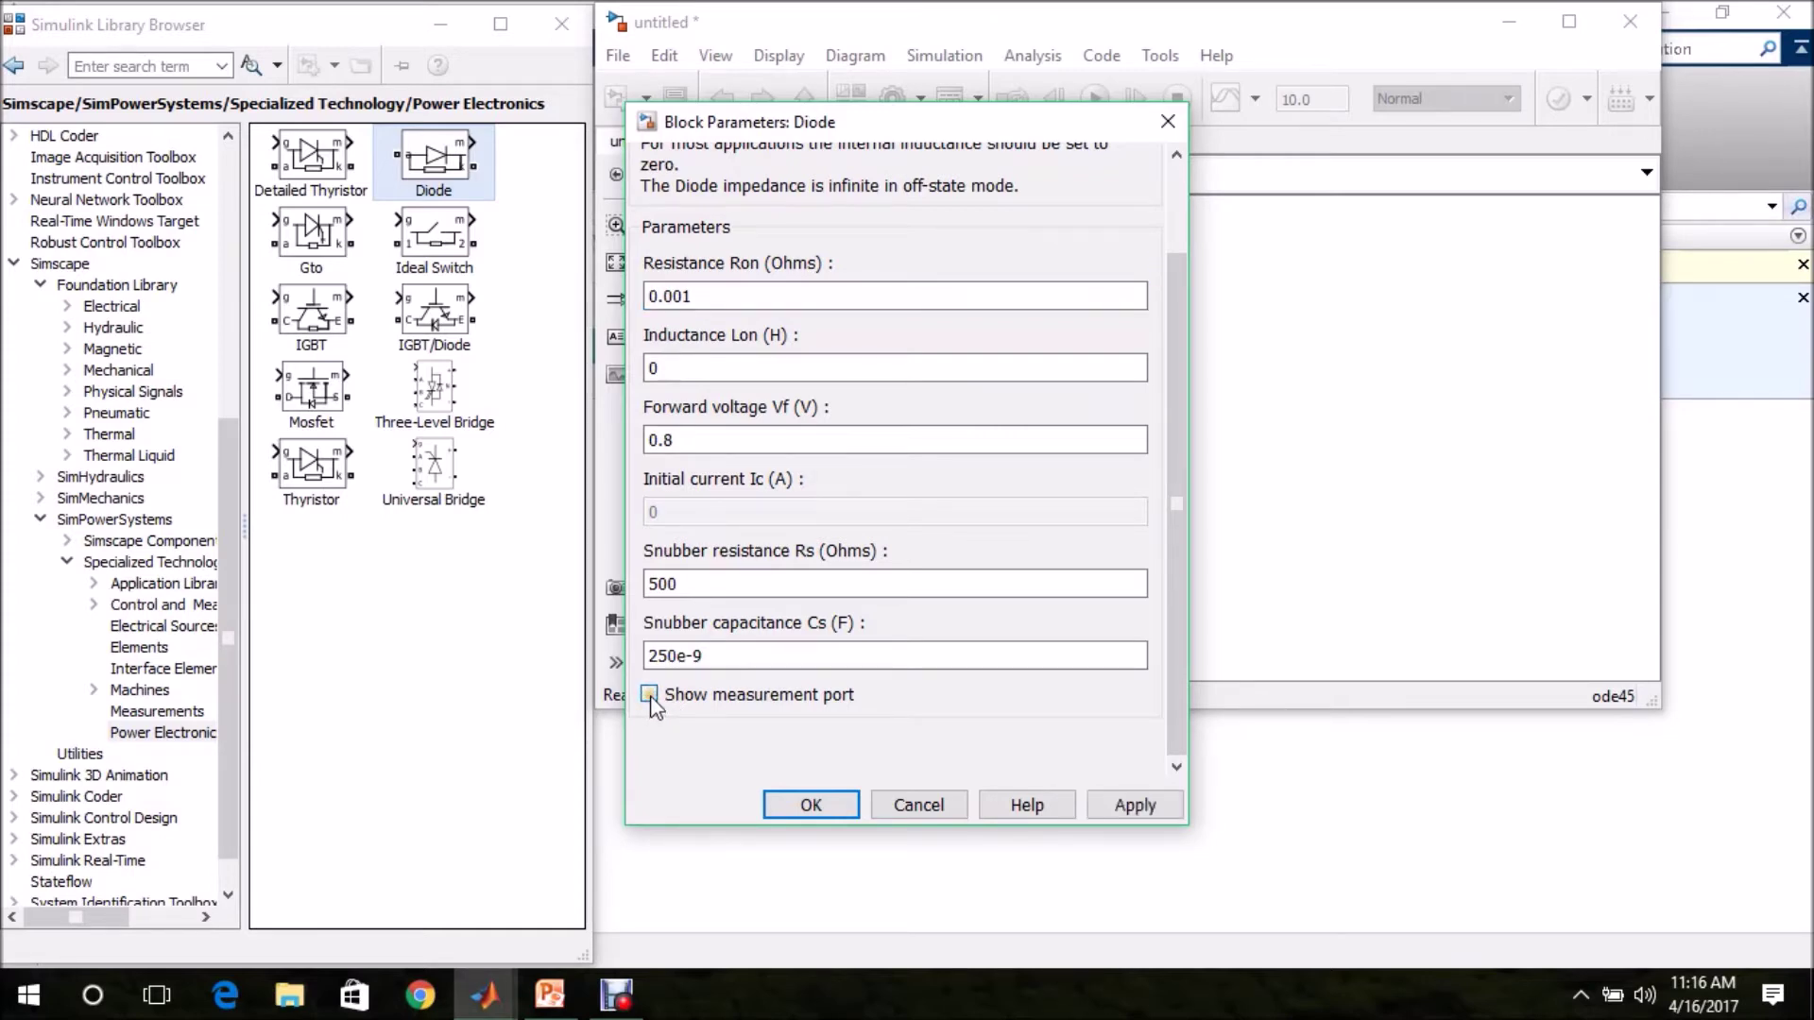
click(804, 806)
Rename the Diode block as D1
click(1128, 529)
click(1088, 413)
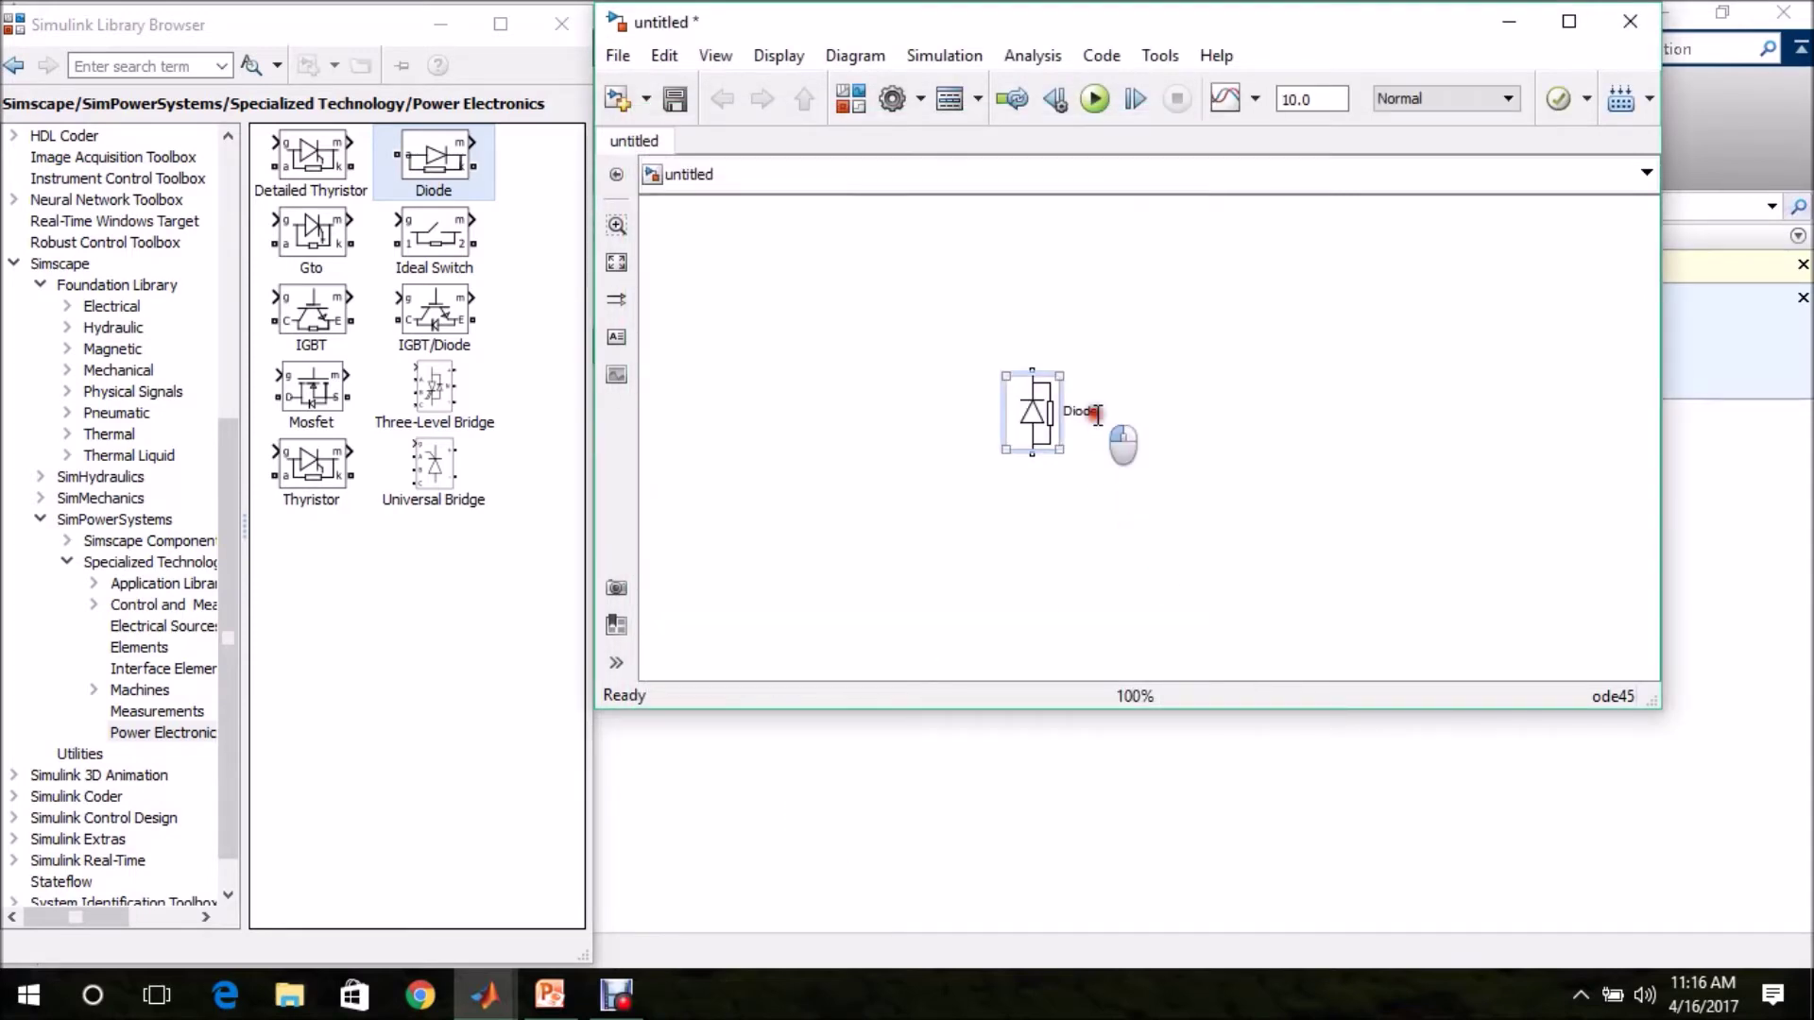
key(BackSpace)
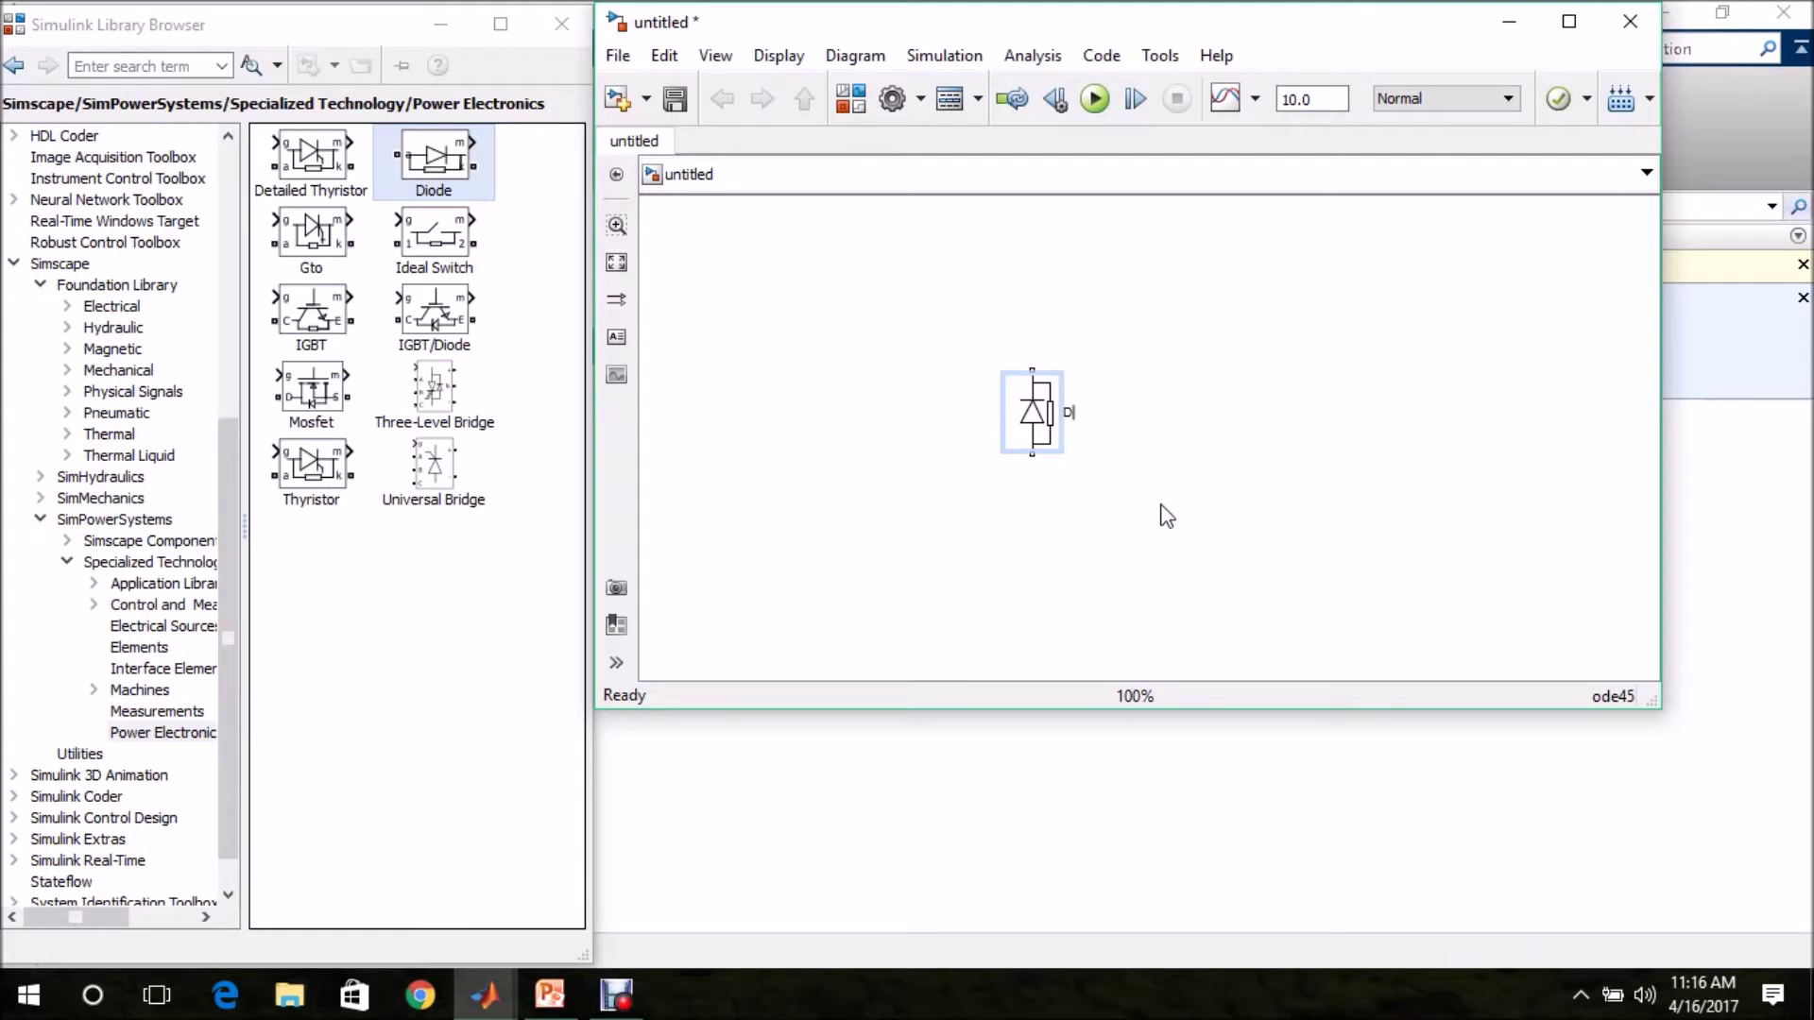
Copy D1 into a two-by-two arrangement, with D2 beside it, D4 below it and D3 below D2
click(1032, 430)
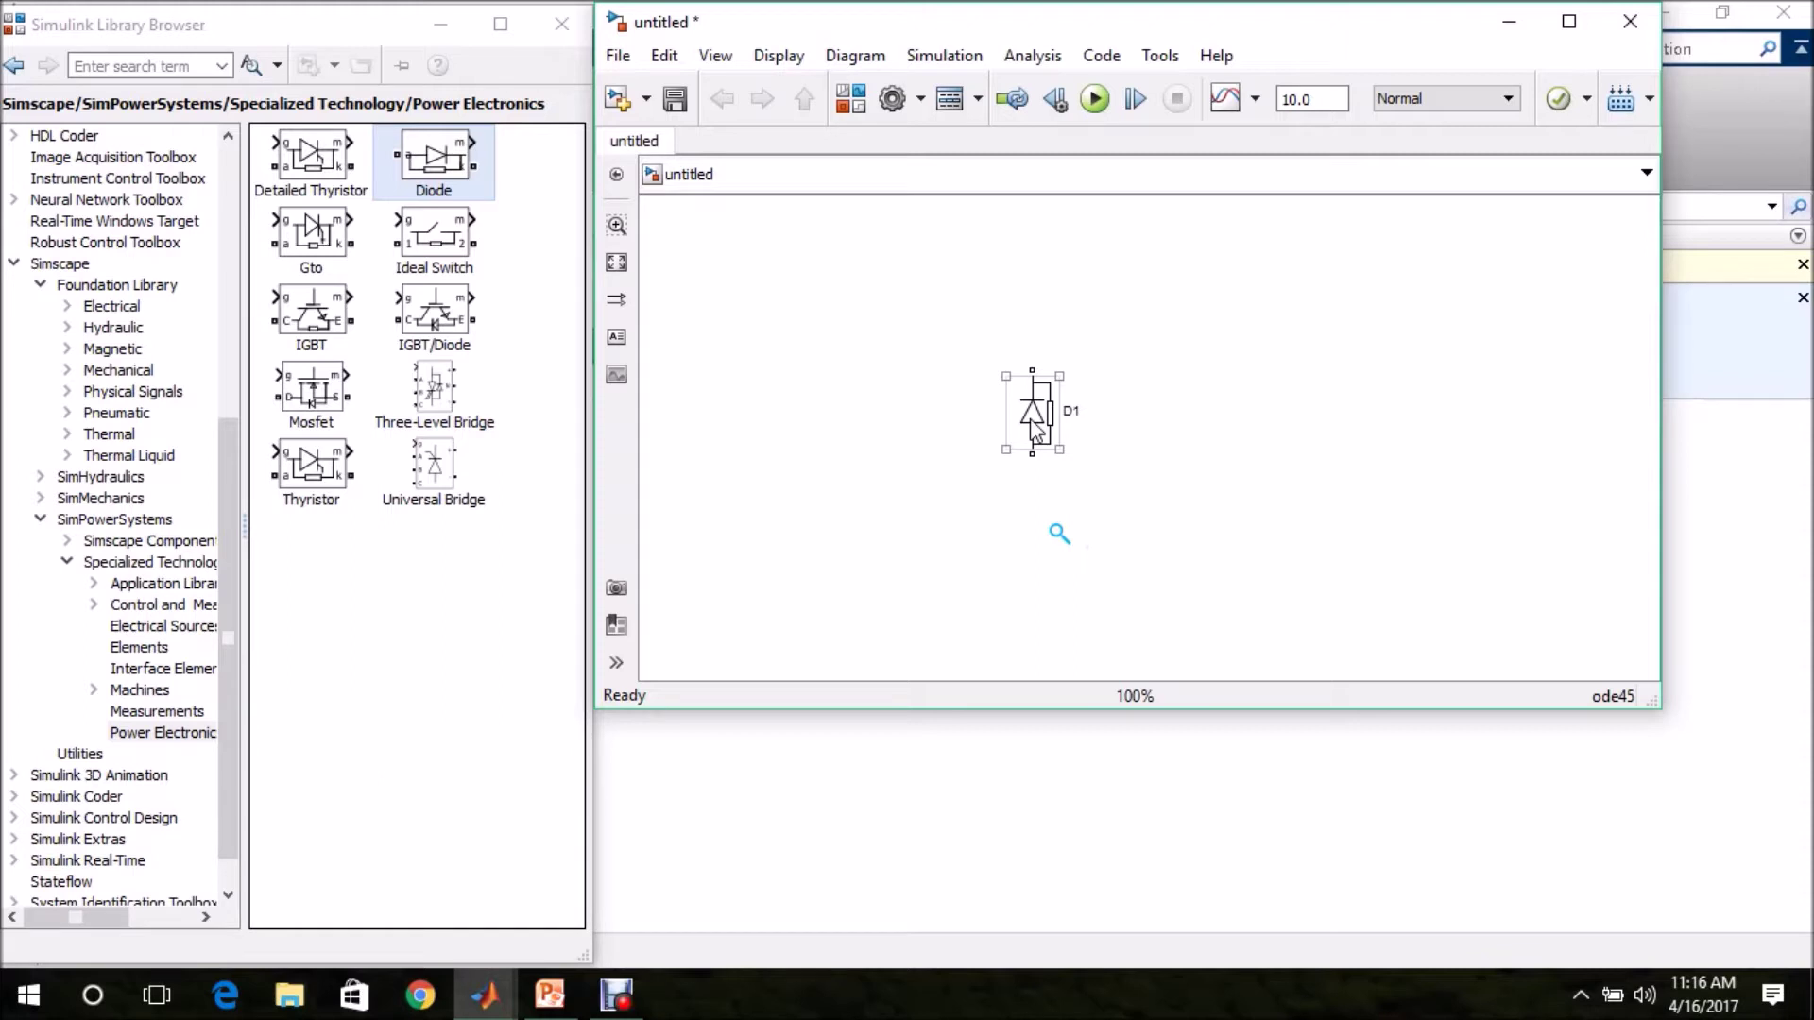
drag(1036, 430, 1039, 567)
click(1322, 536)
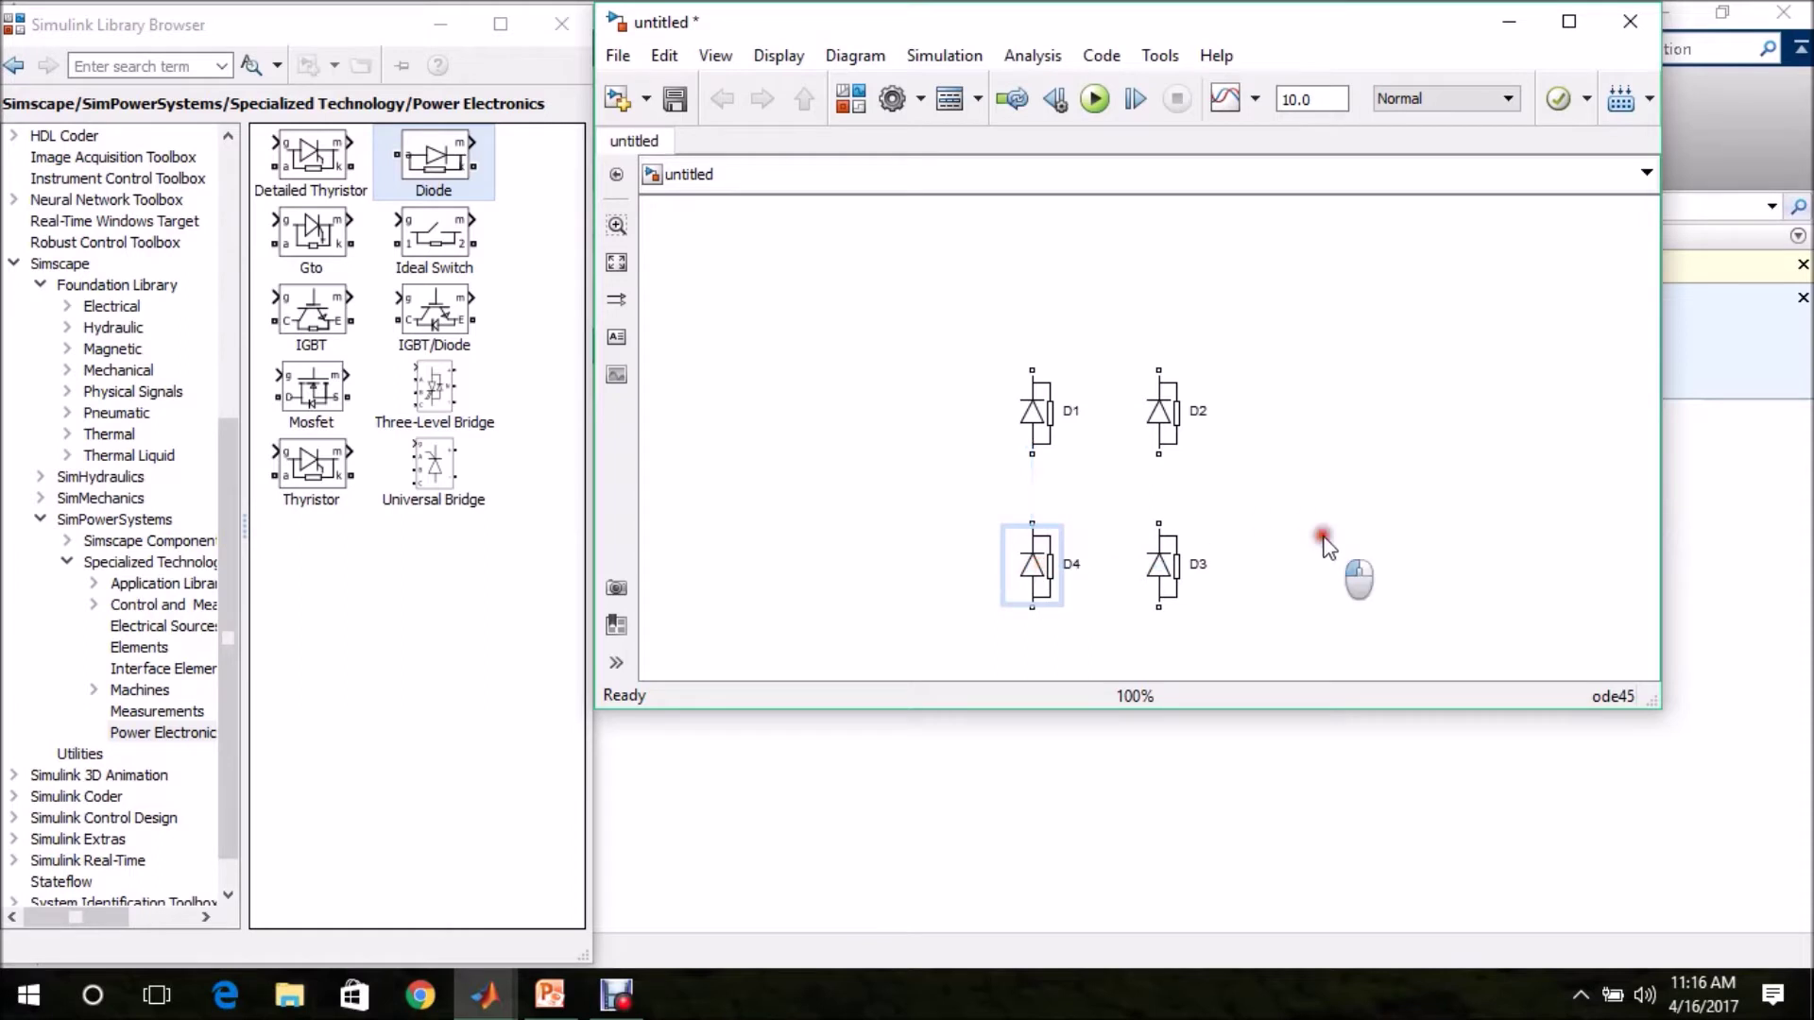
Move diodes D1 and D2 together upward to widen the gap above D4 and D3
drag(1253, 359, 997, 464)
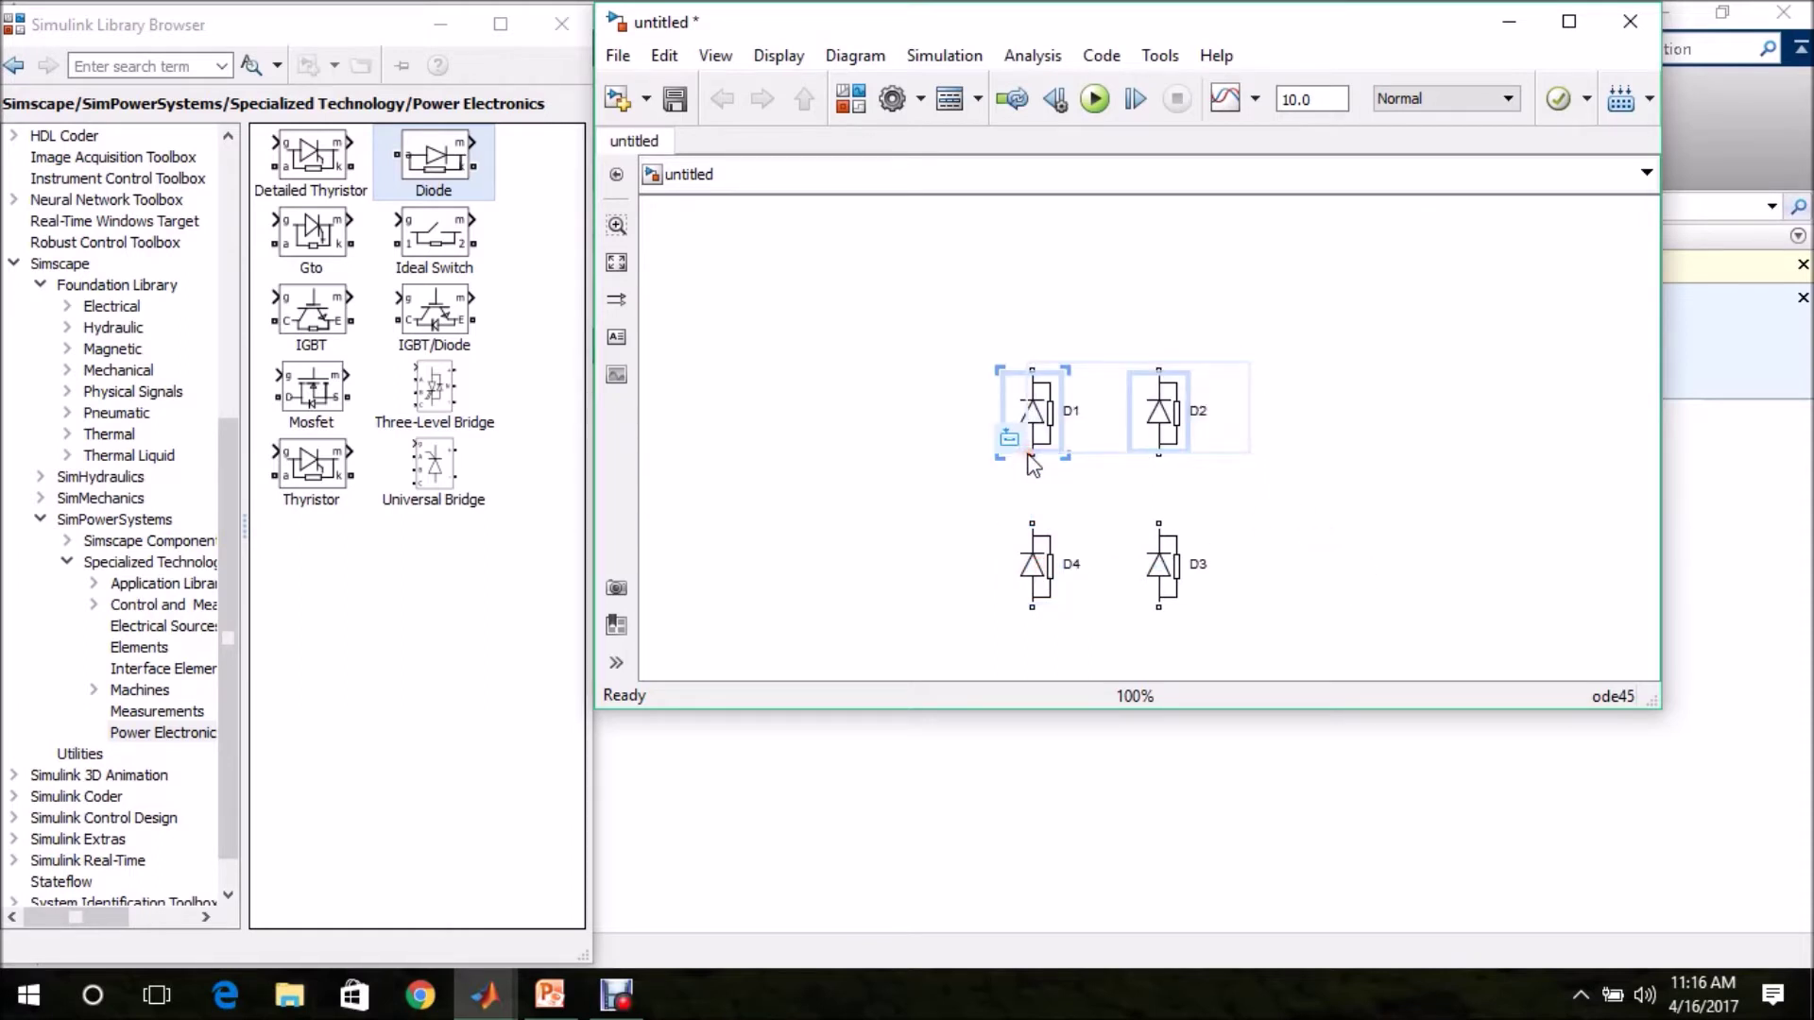
key(Up)
key(Up)
key(Up)
key(Up)
key(Up)
key(Up)
key(Up)
key(Up)
key(Up)
key(Up)
key(Up)
key(Up)
key(Up)
key(Up)
key(Up)
key(Up)
key(Up)
key(Up)
click(1405, 446)
Wire D1 to D4 and D2 to D3, and join the two legs at their upper and lower ends
drag(1031, 408, 1032, 523)
drag(1158, 408, 1158, 523)
drag(1031, 607, 1118, 645)
drag(1031, 323, 1115, 279)
click(1237, 585)
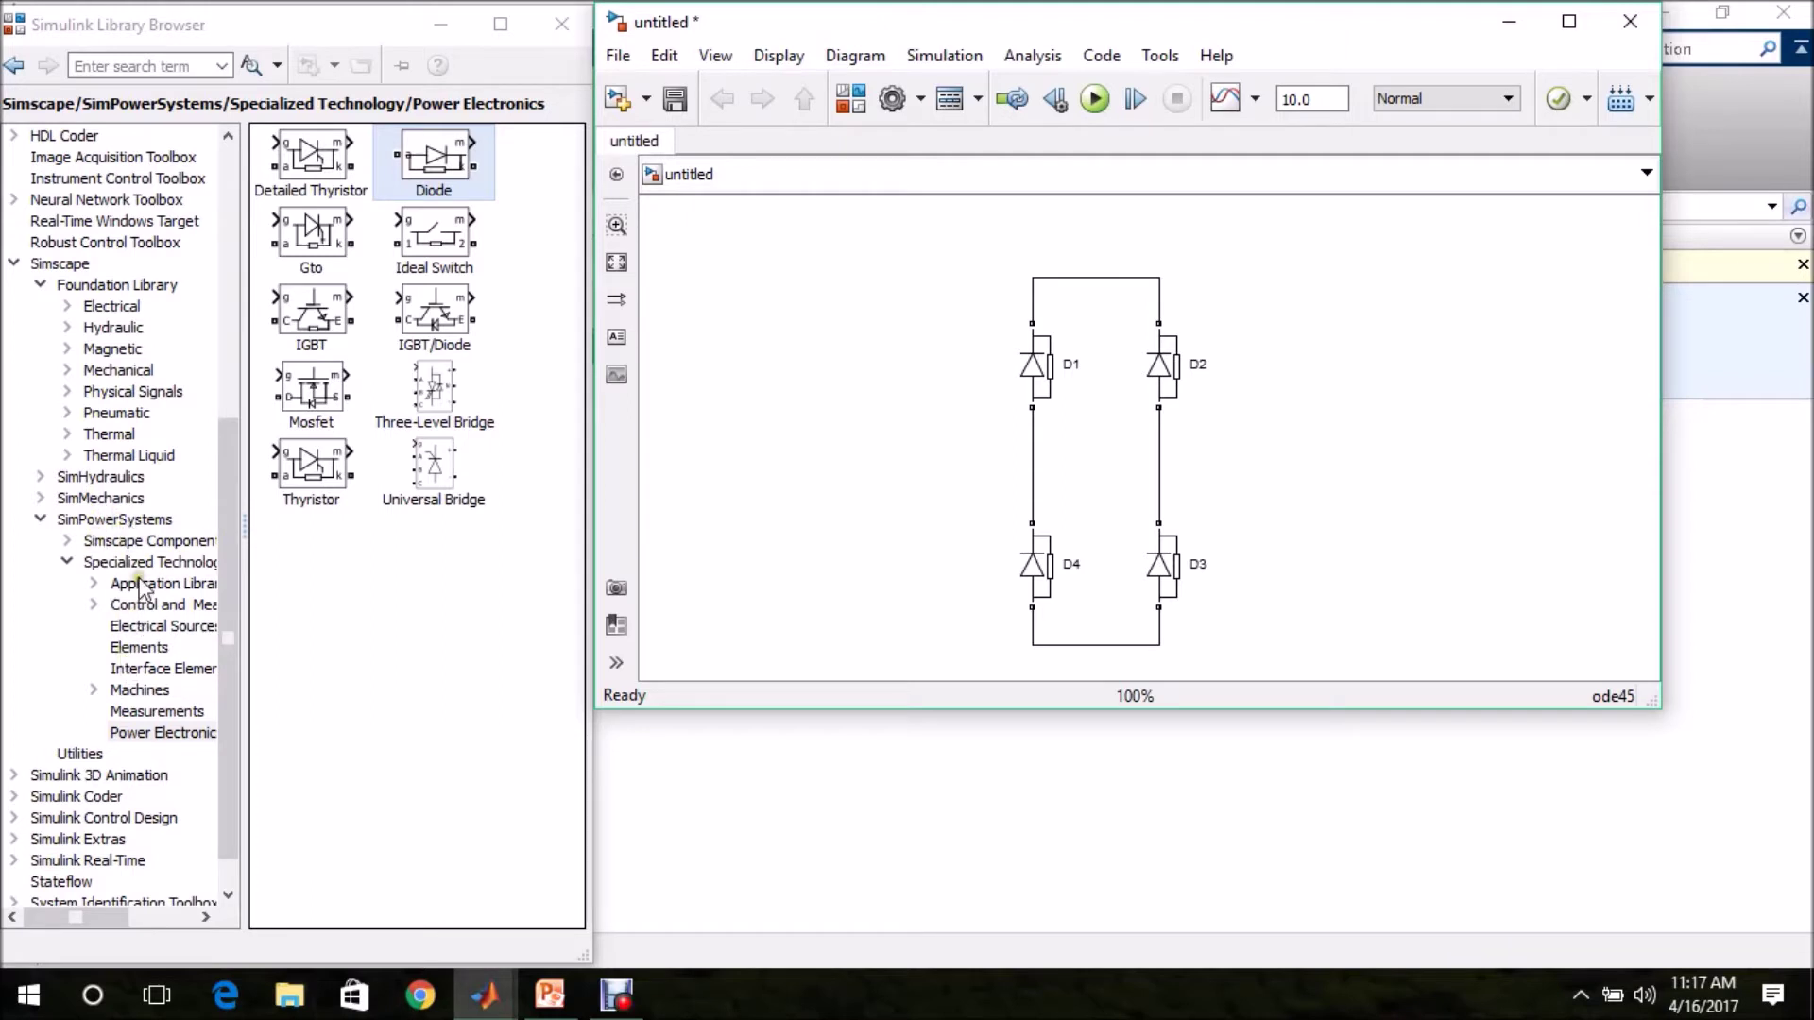
Add an AC Voltage Source beside the bridge and wire its terminals to the D1–D4 and D2–D3 connections
click(140, 625)
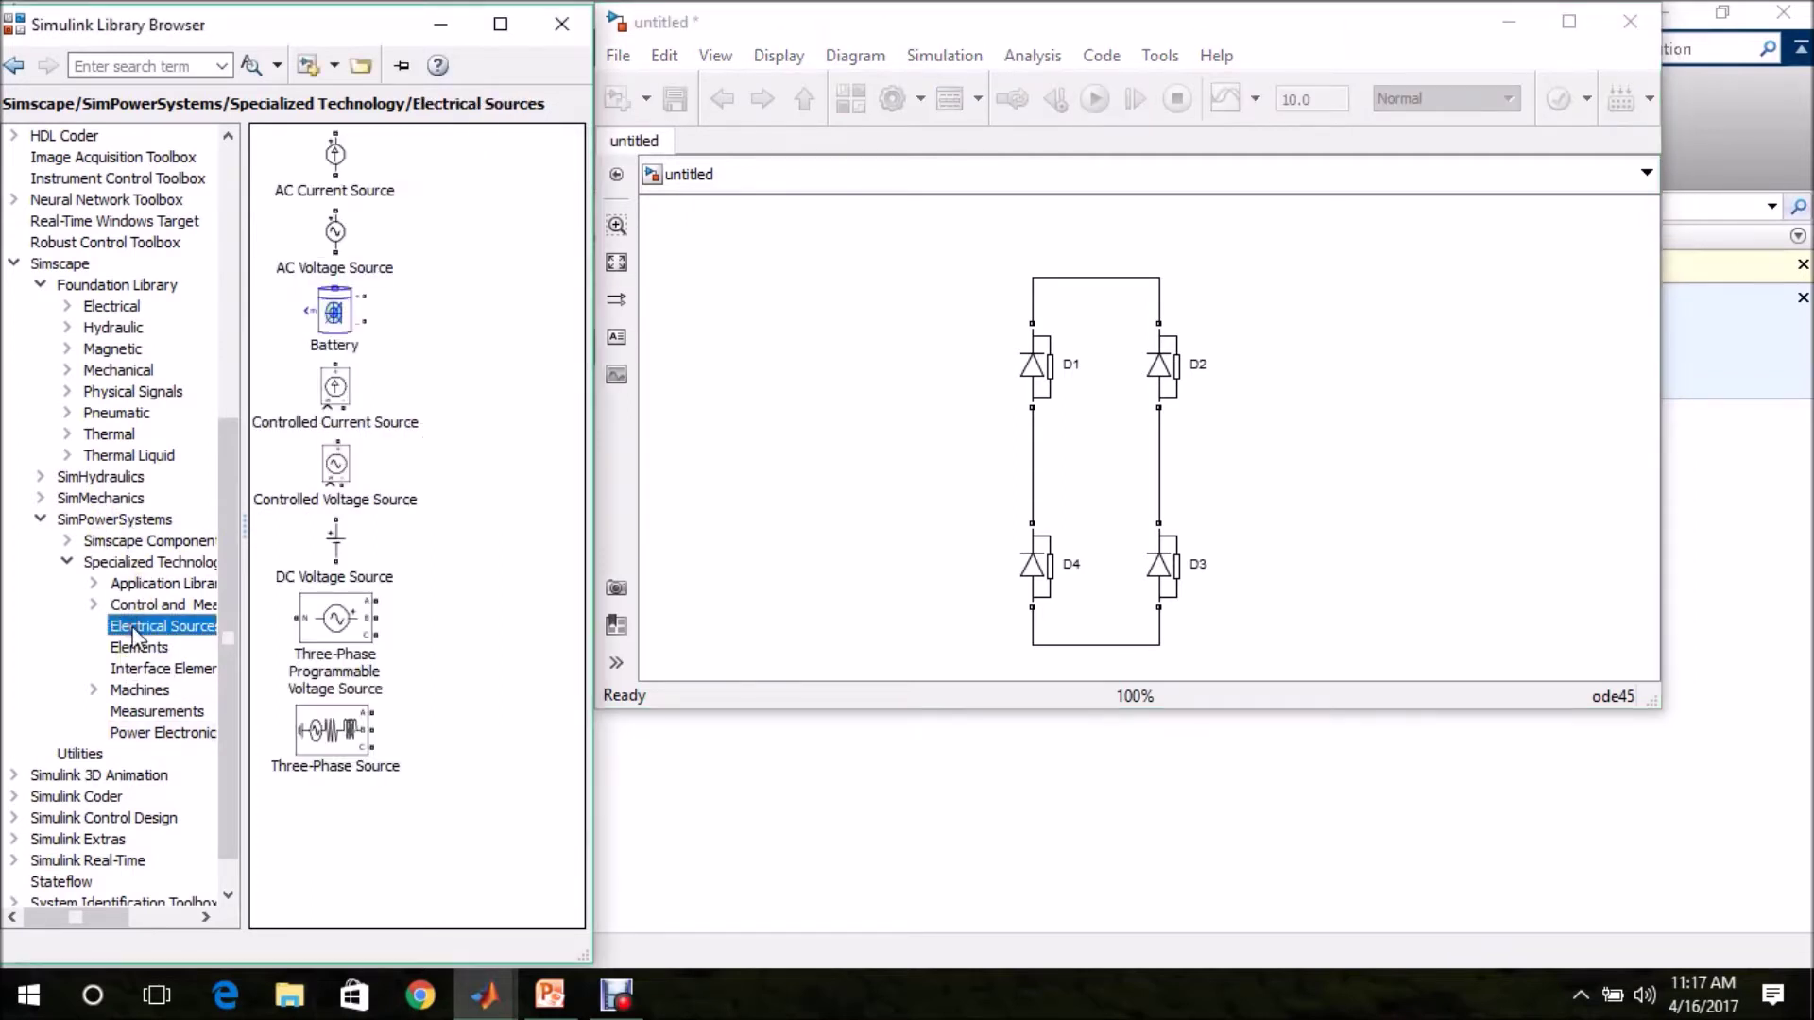
click(336, 245)
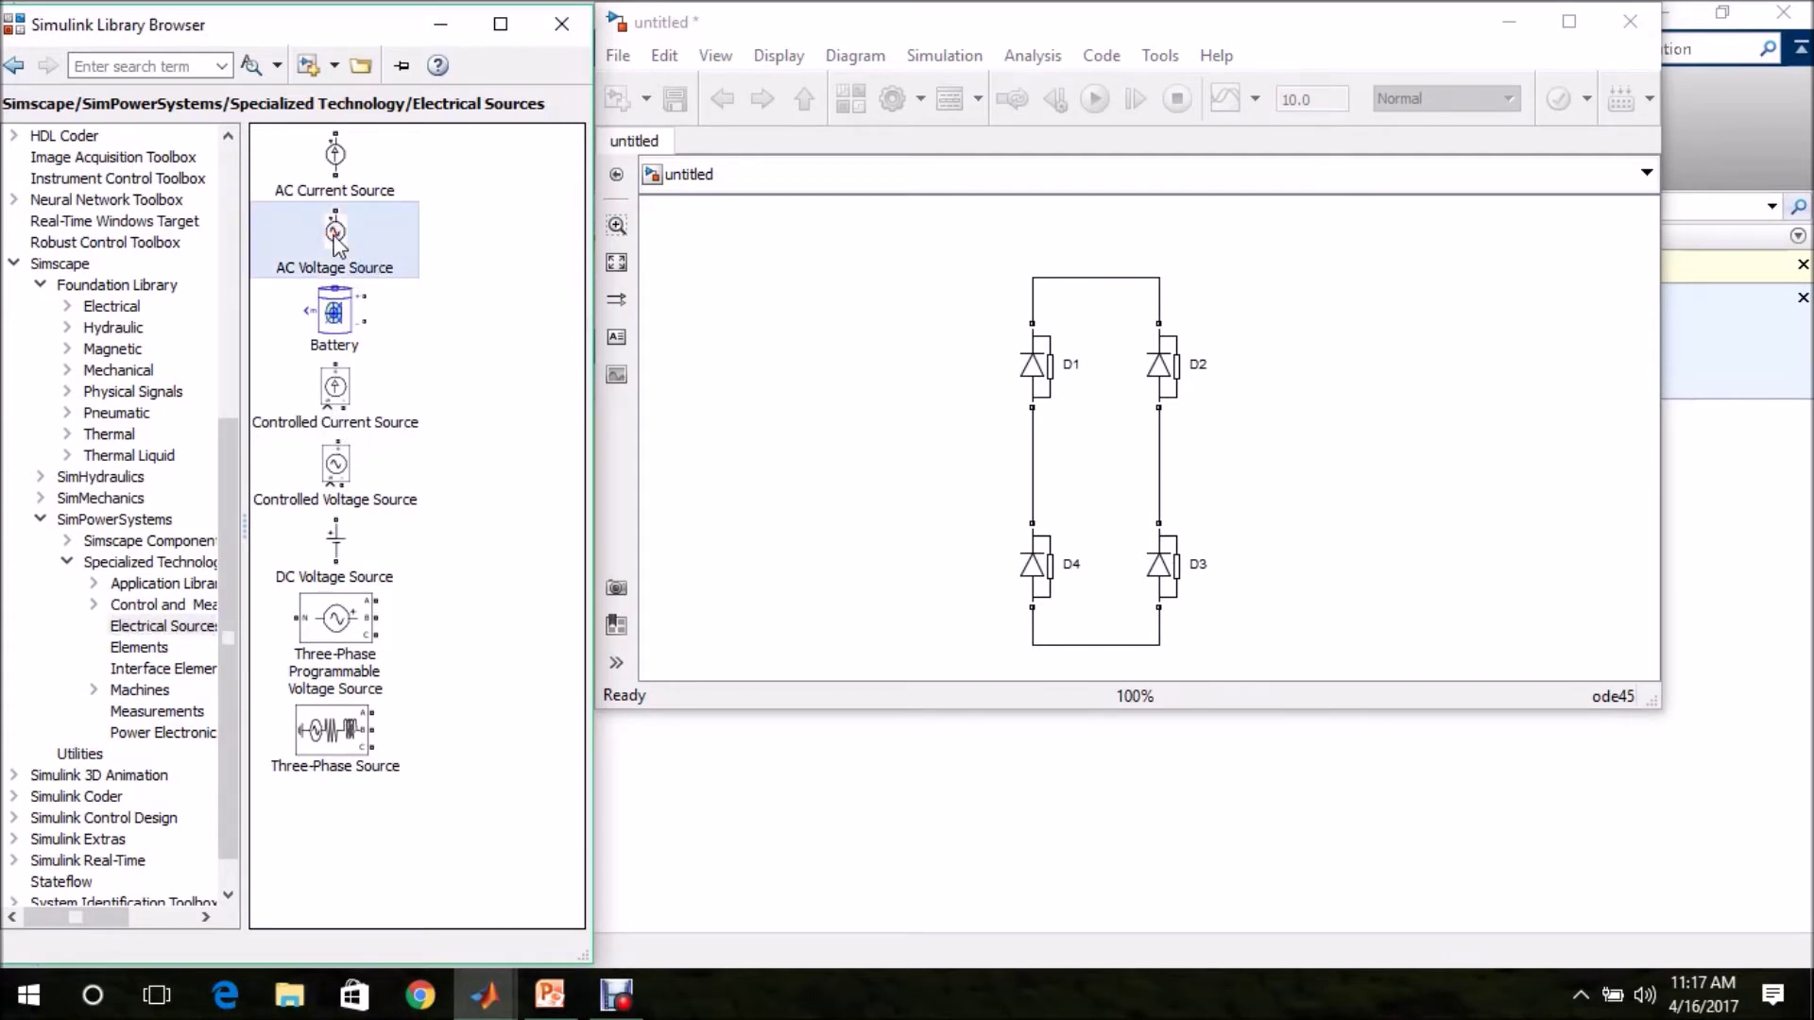
drag(336, 245, 1030, 429)
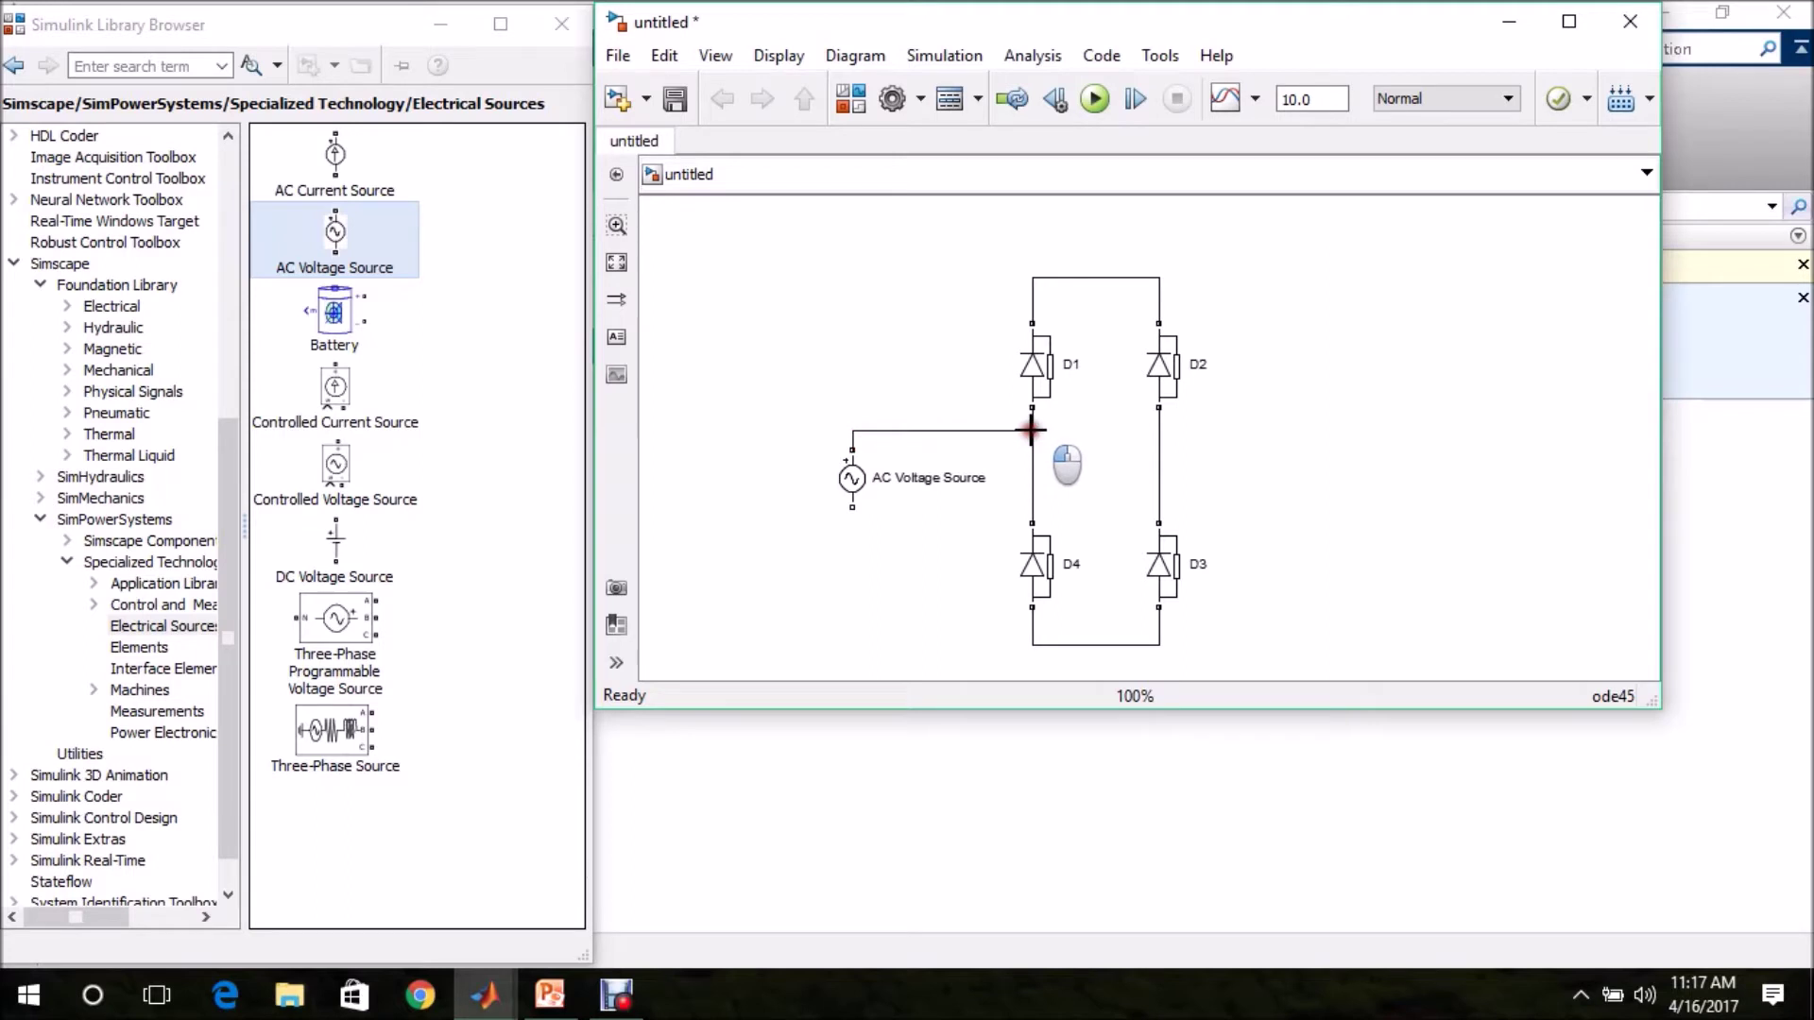
drag(852, 508, 1160, 483)
Enlarge the model window, move D4 and D3 down with their wire, and straighten the source's lower wire to the D2–D3 leg
drag(924, 663, 921, 513)
drag(1230, 557, 1007, 904)
key(Down)
key(Down)
key(Down)
key(Down)
key(Down)
key(Down)
key(Down)
drag(1221, 502, 1158, 513)
click(1211, 532)
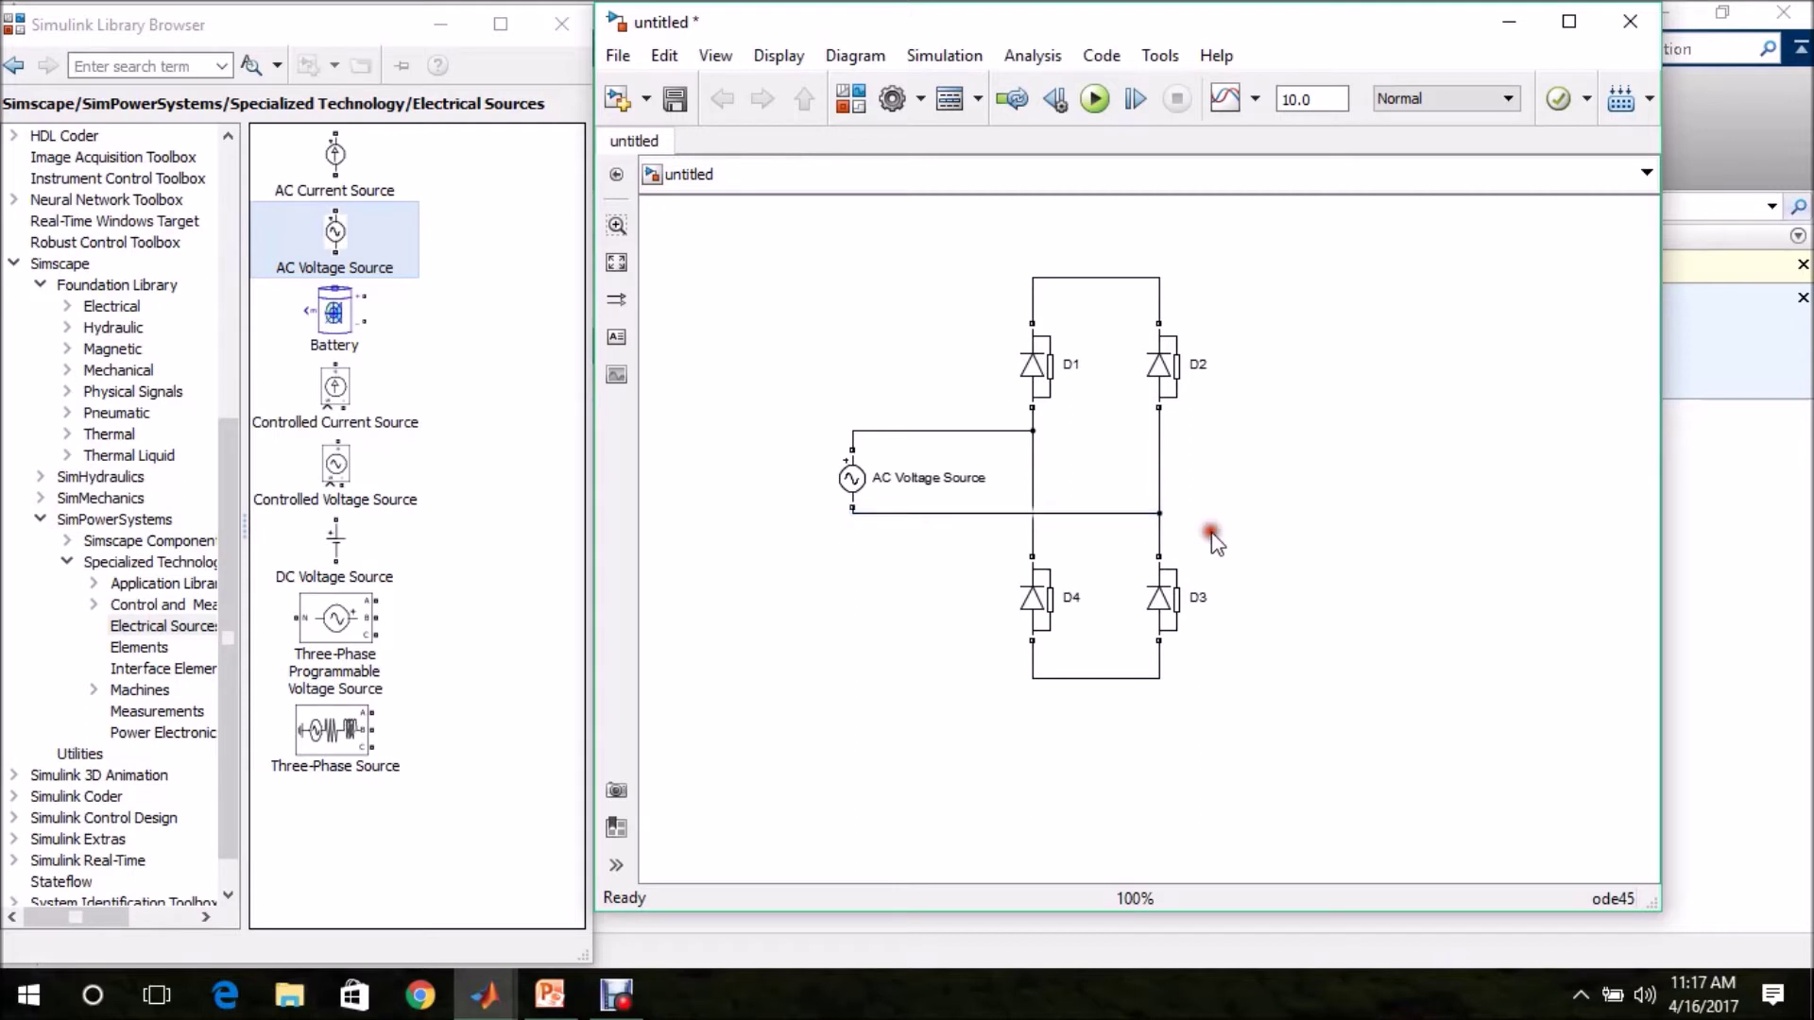
Set the AC Voltage Source's peak amplitude to 230*1.4142 V and its frequency to 50 Hz
click(854, 481)
double_click(854, 482)
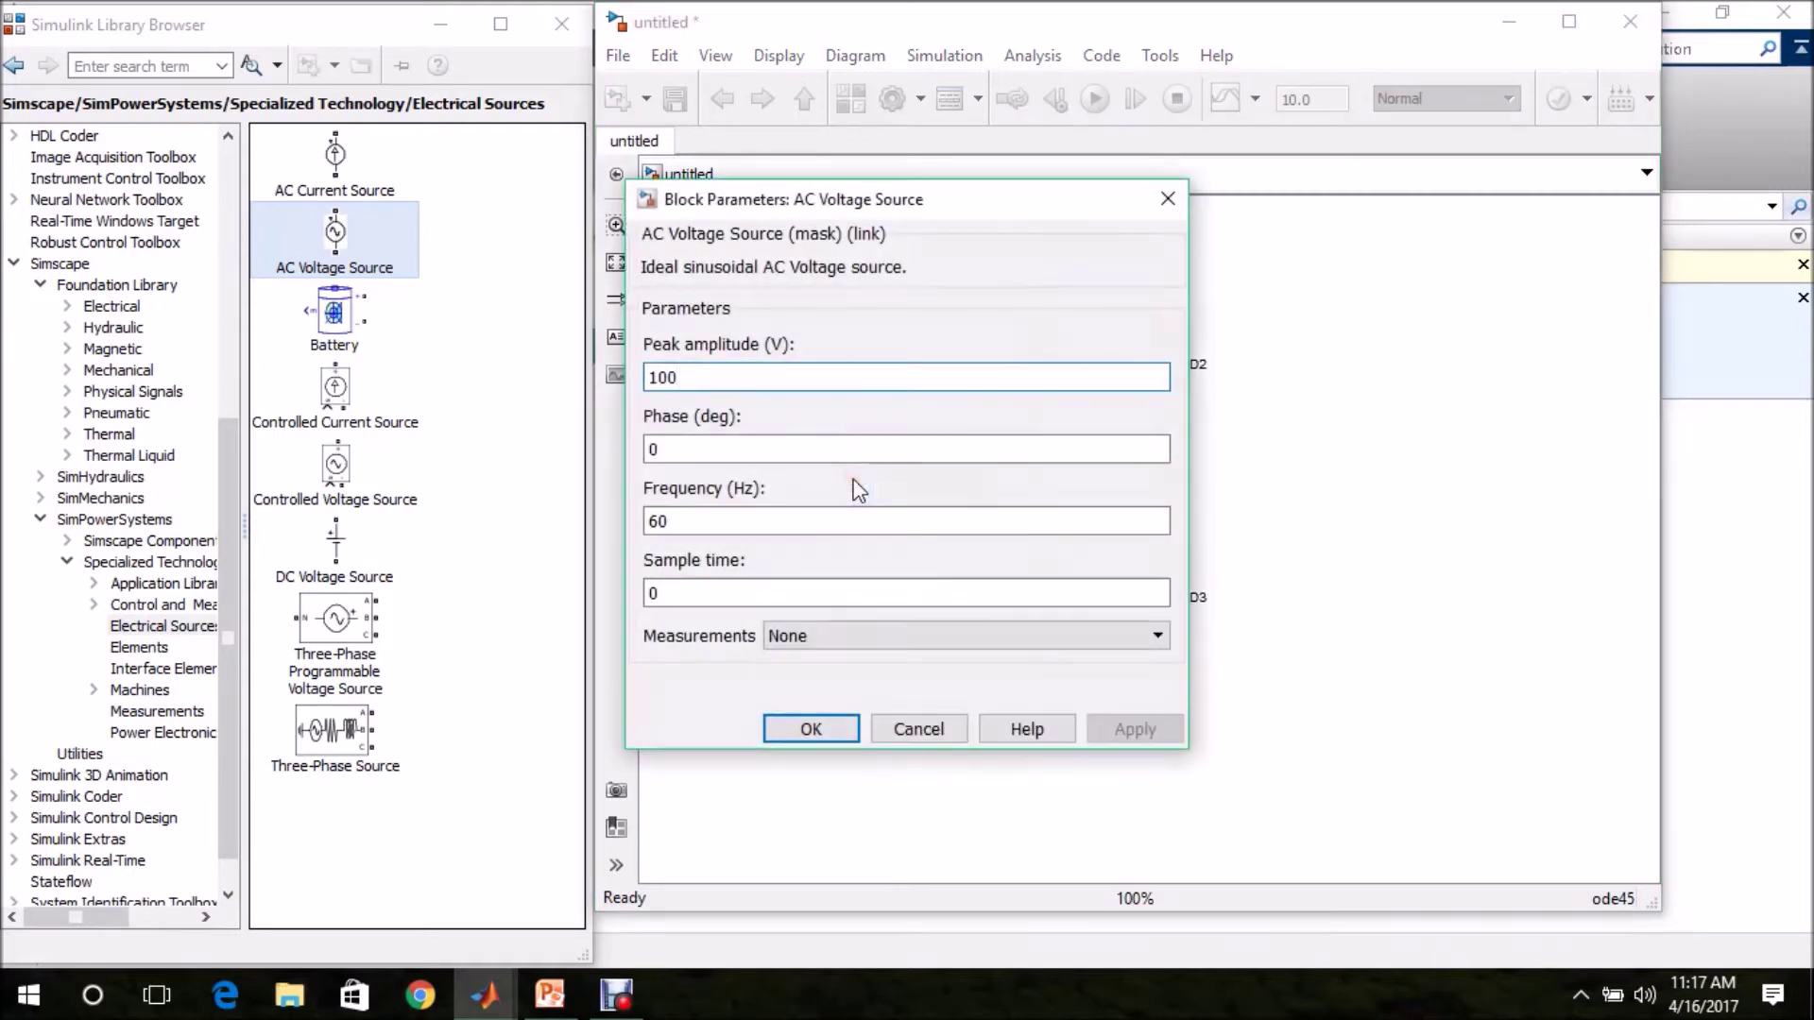
click(711, 377)
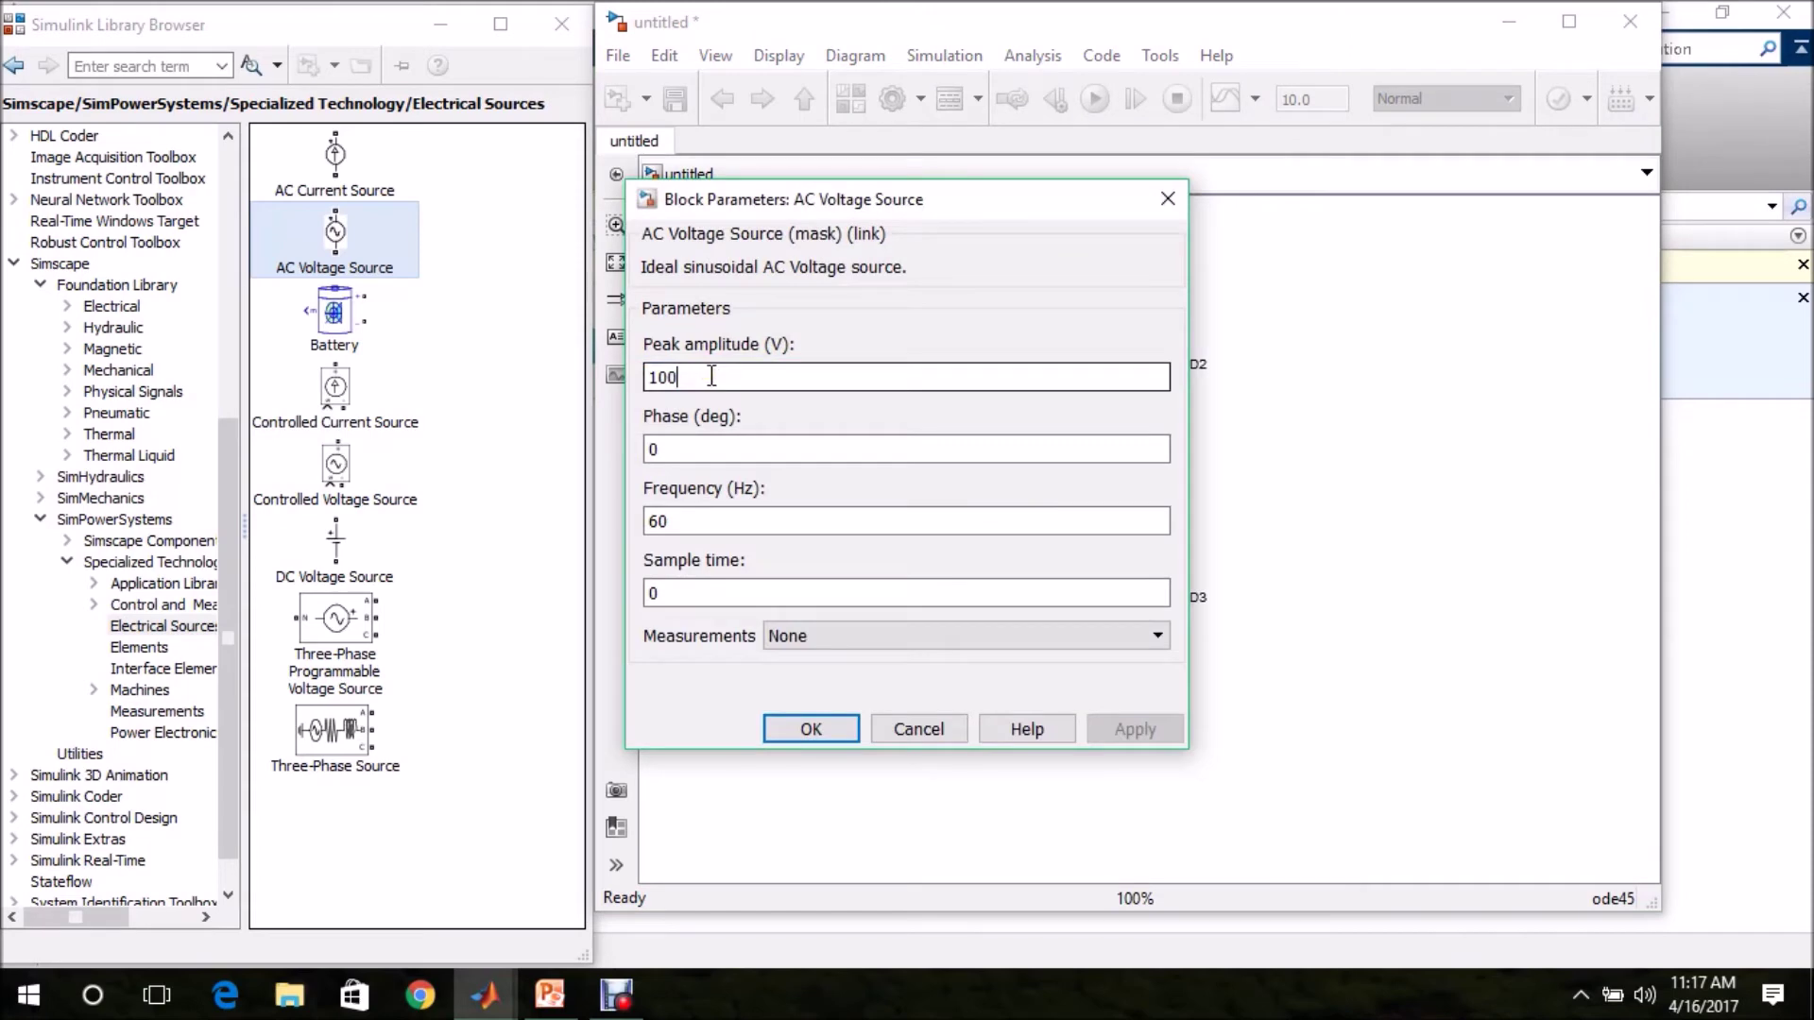
key(BackSpace)
key(BackSpace)
key(BackSpace)
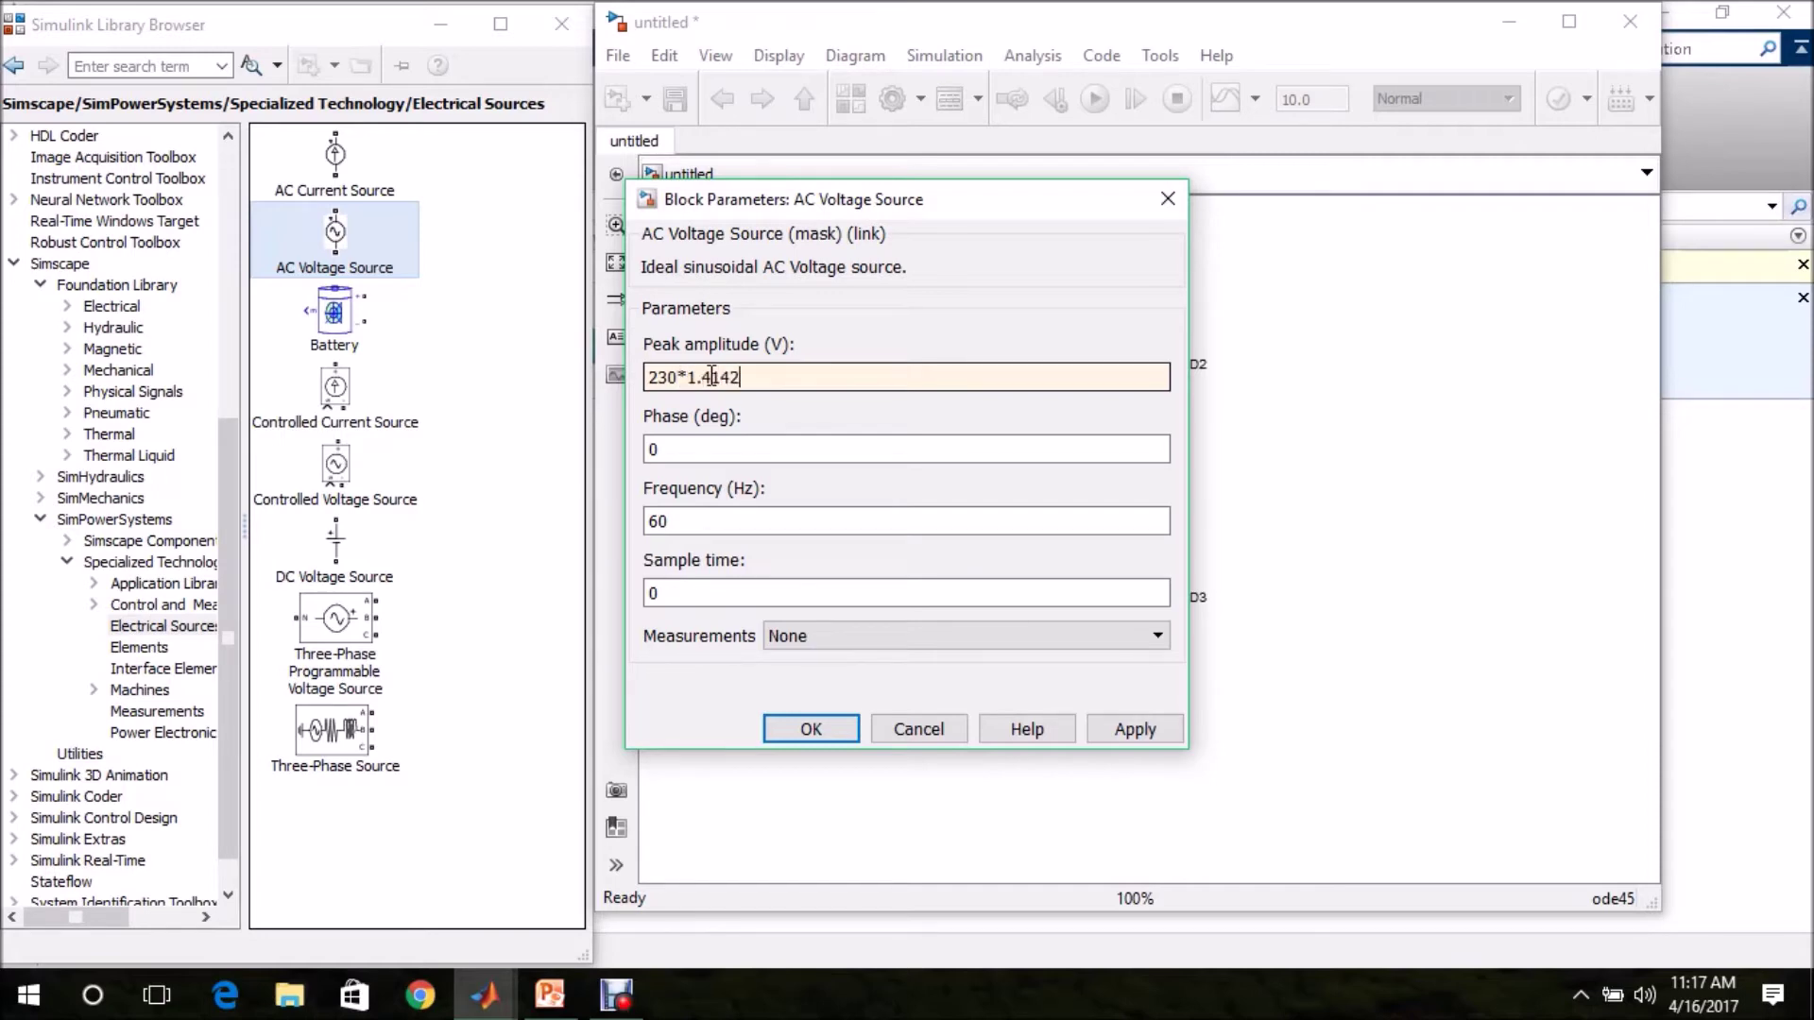
double_click(736, 523)
text(5)
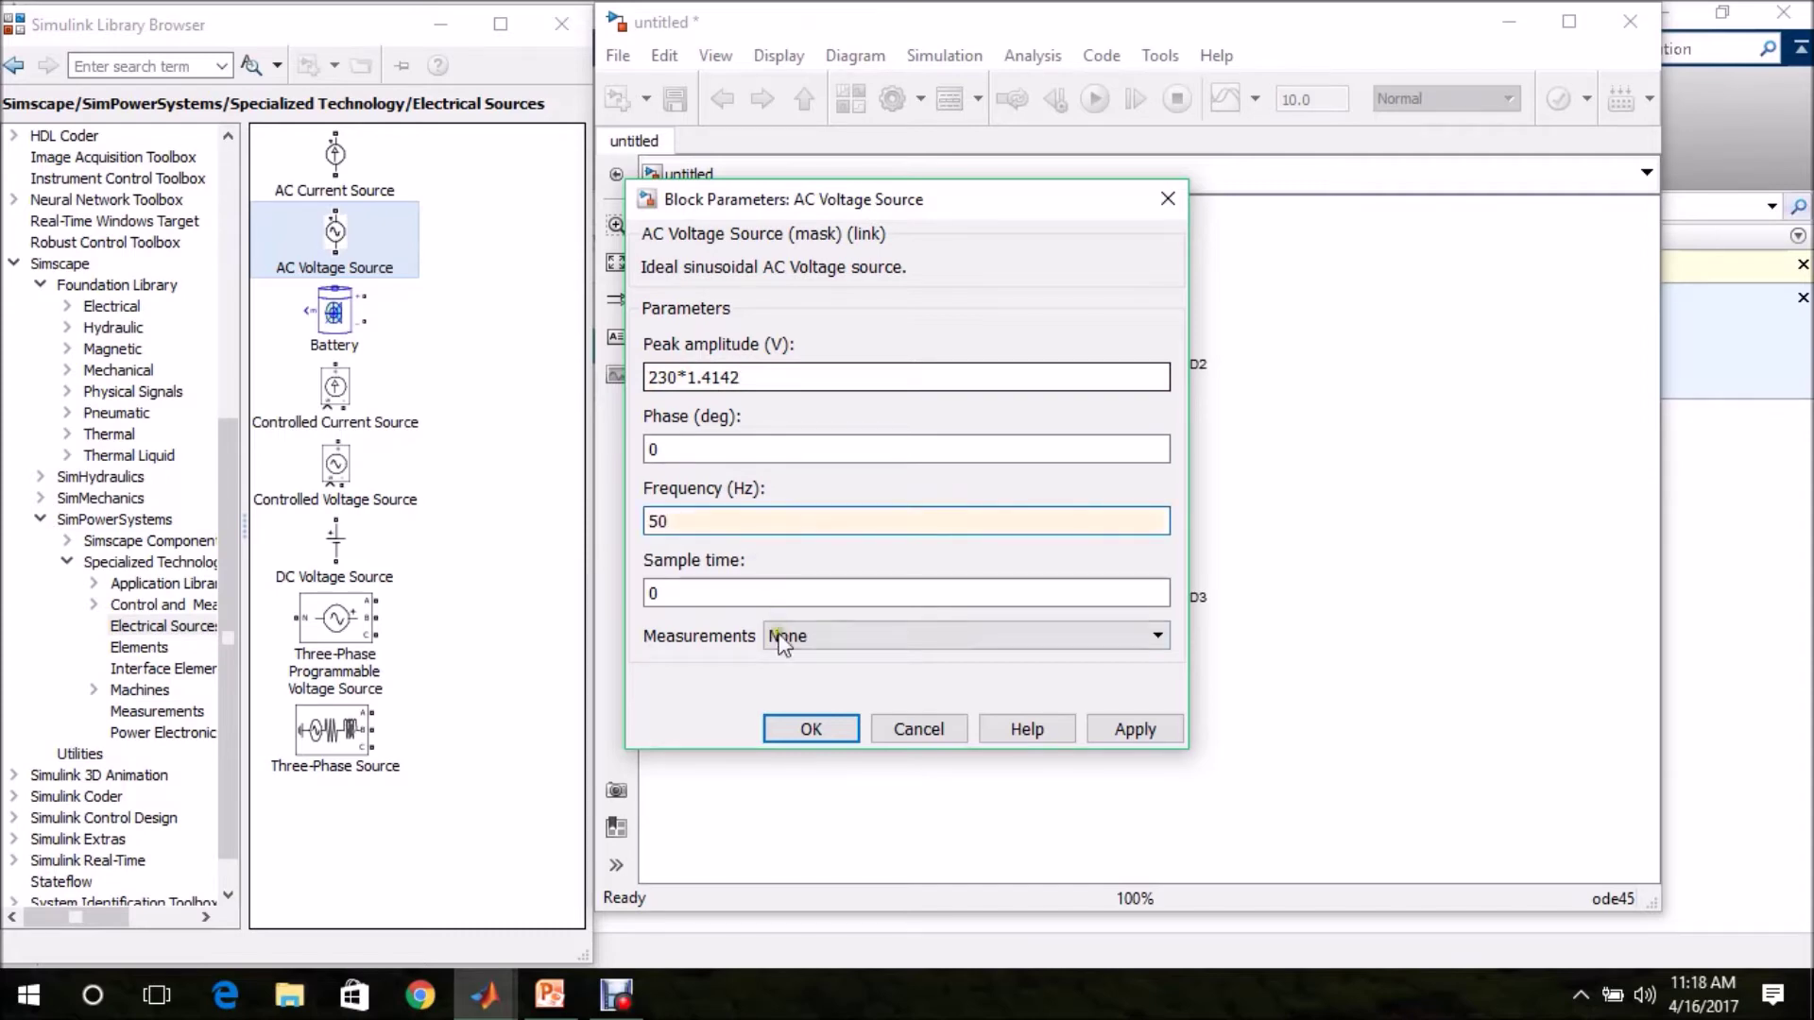
click(801, 725)
click(857, 725)
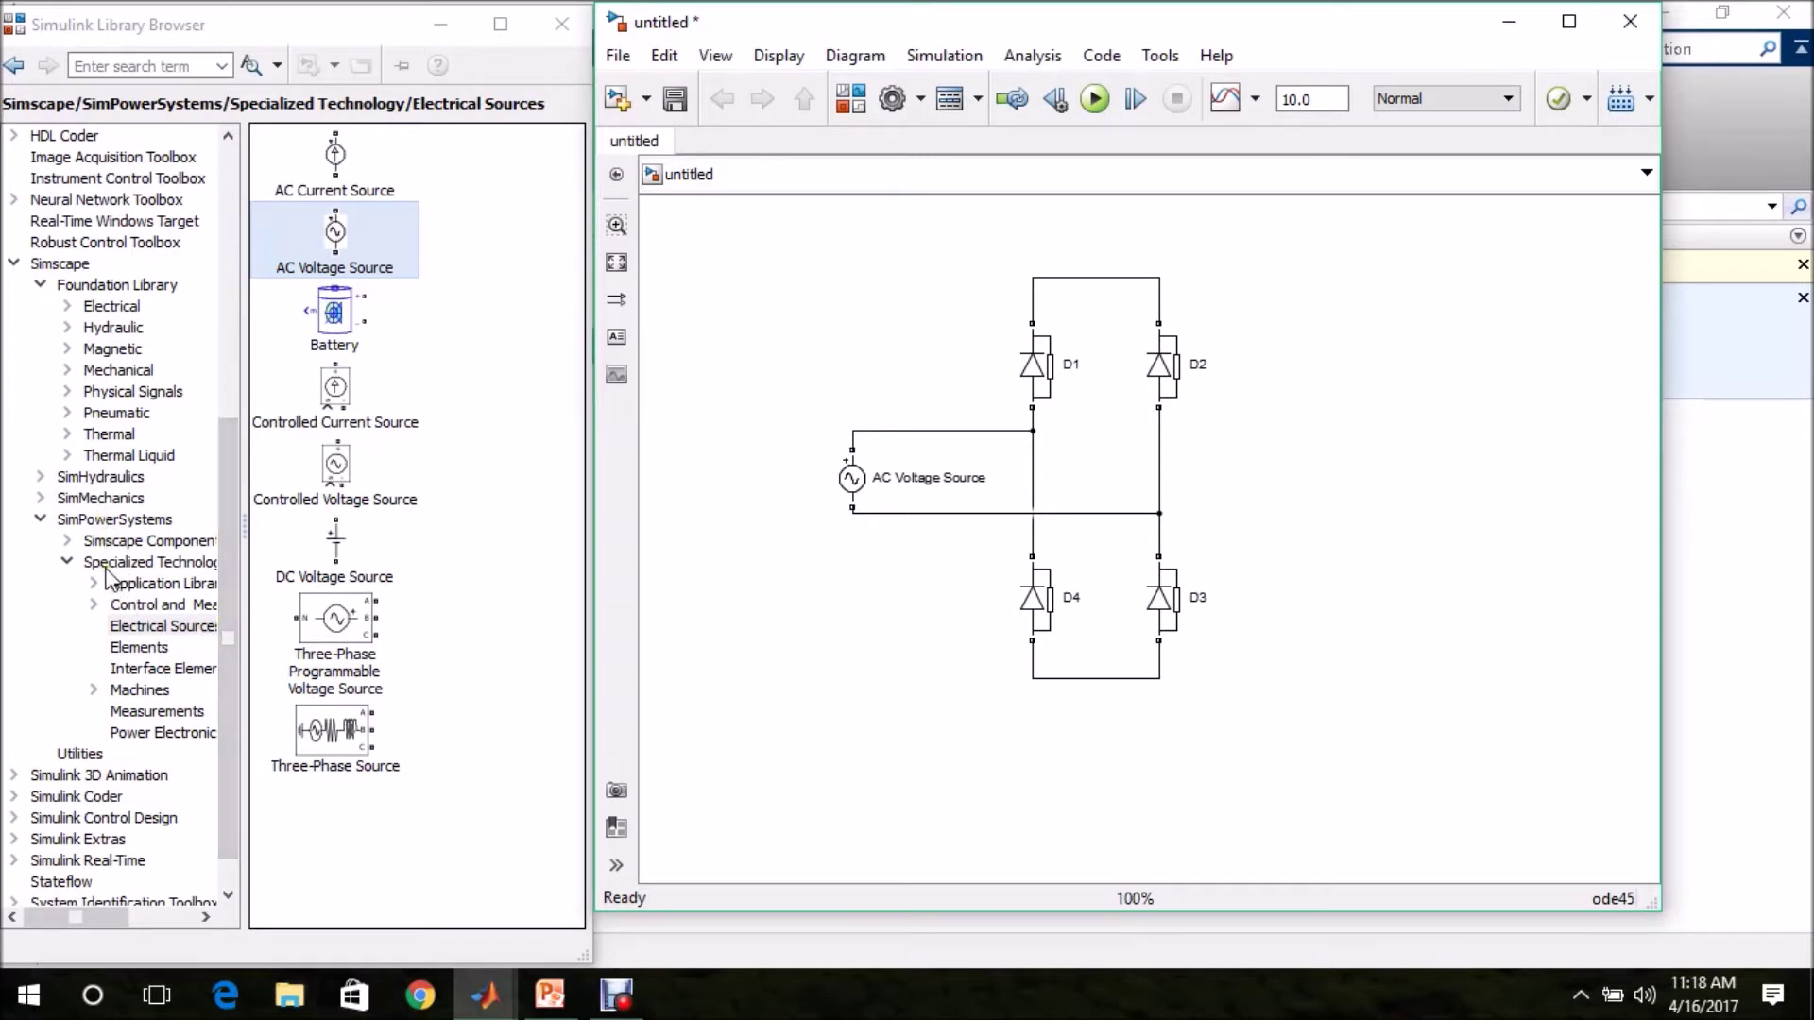
Add a Series RLC Branch from the SimPowerSystems Elements library, rotate it vertical and place it beside the D2–D3 leg
click(144, 649)
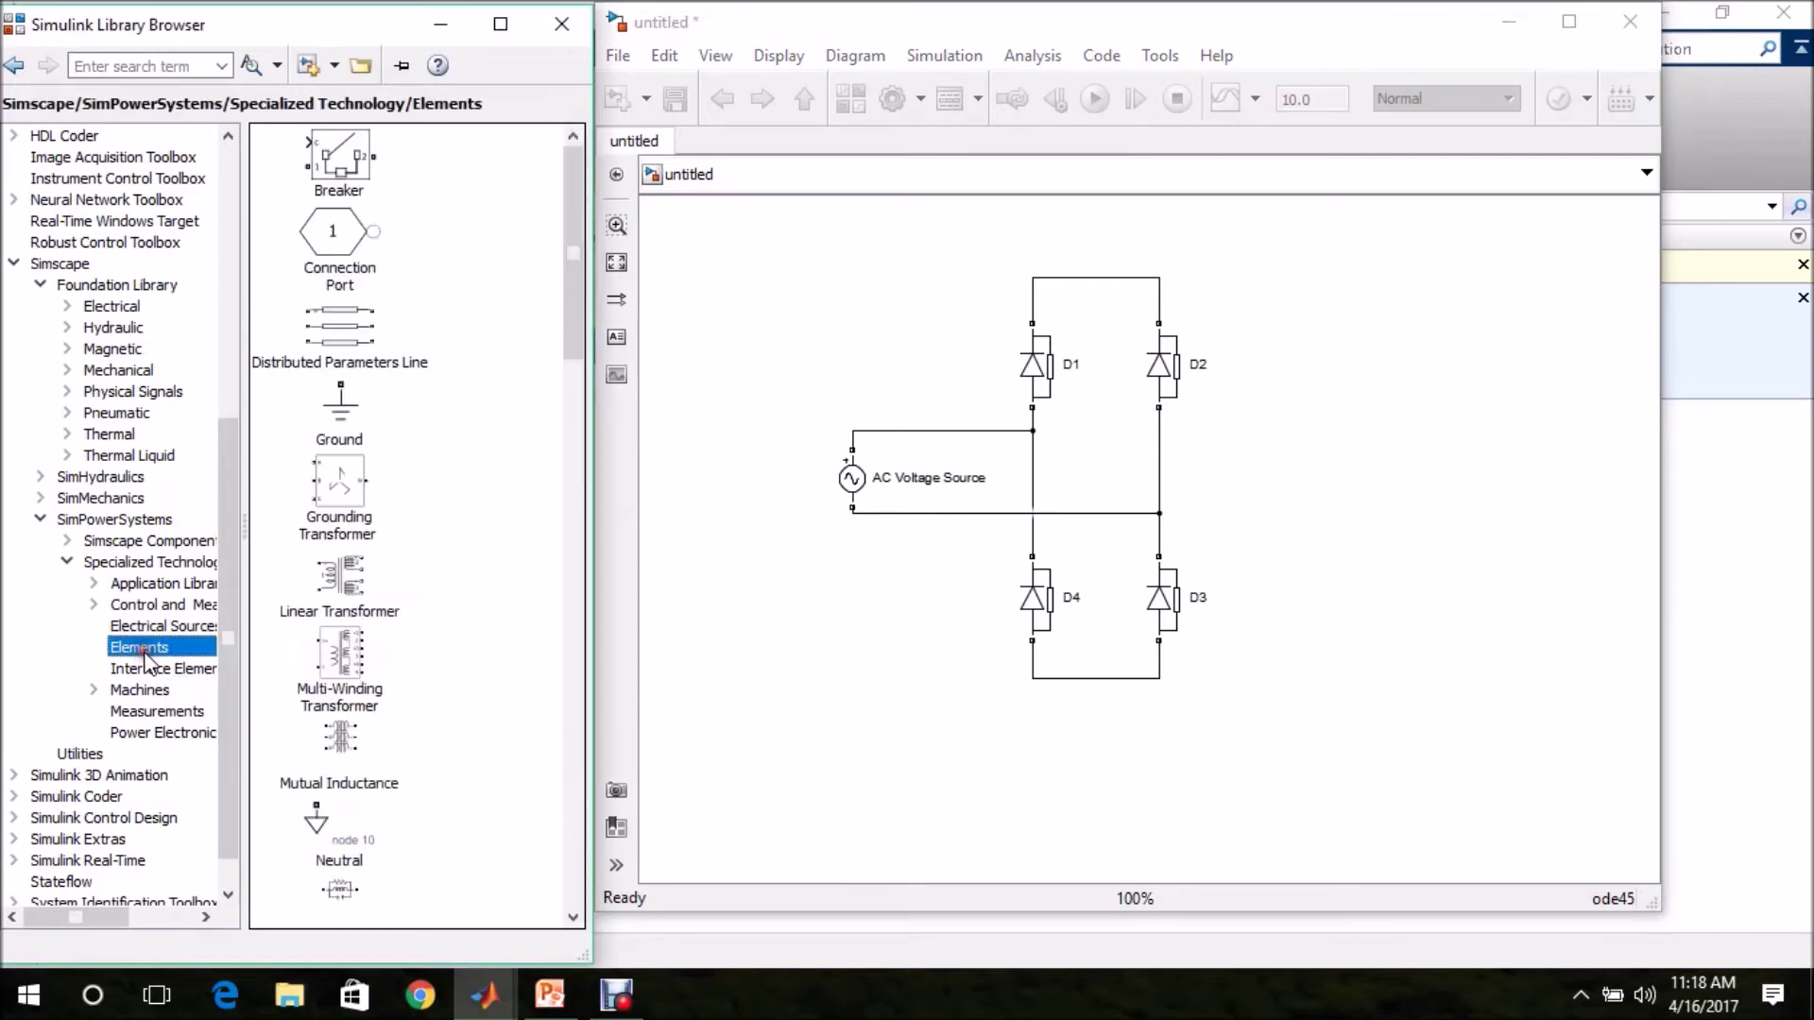
drag(584, 319, 563, 491)
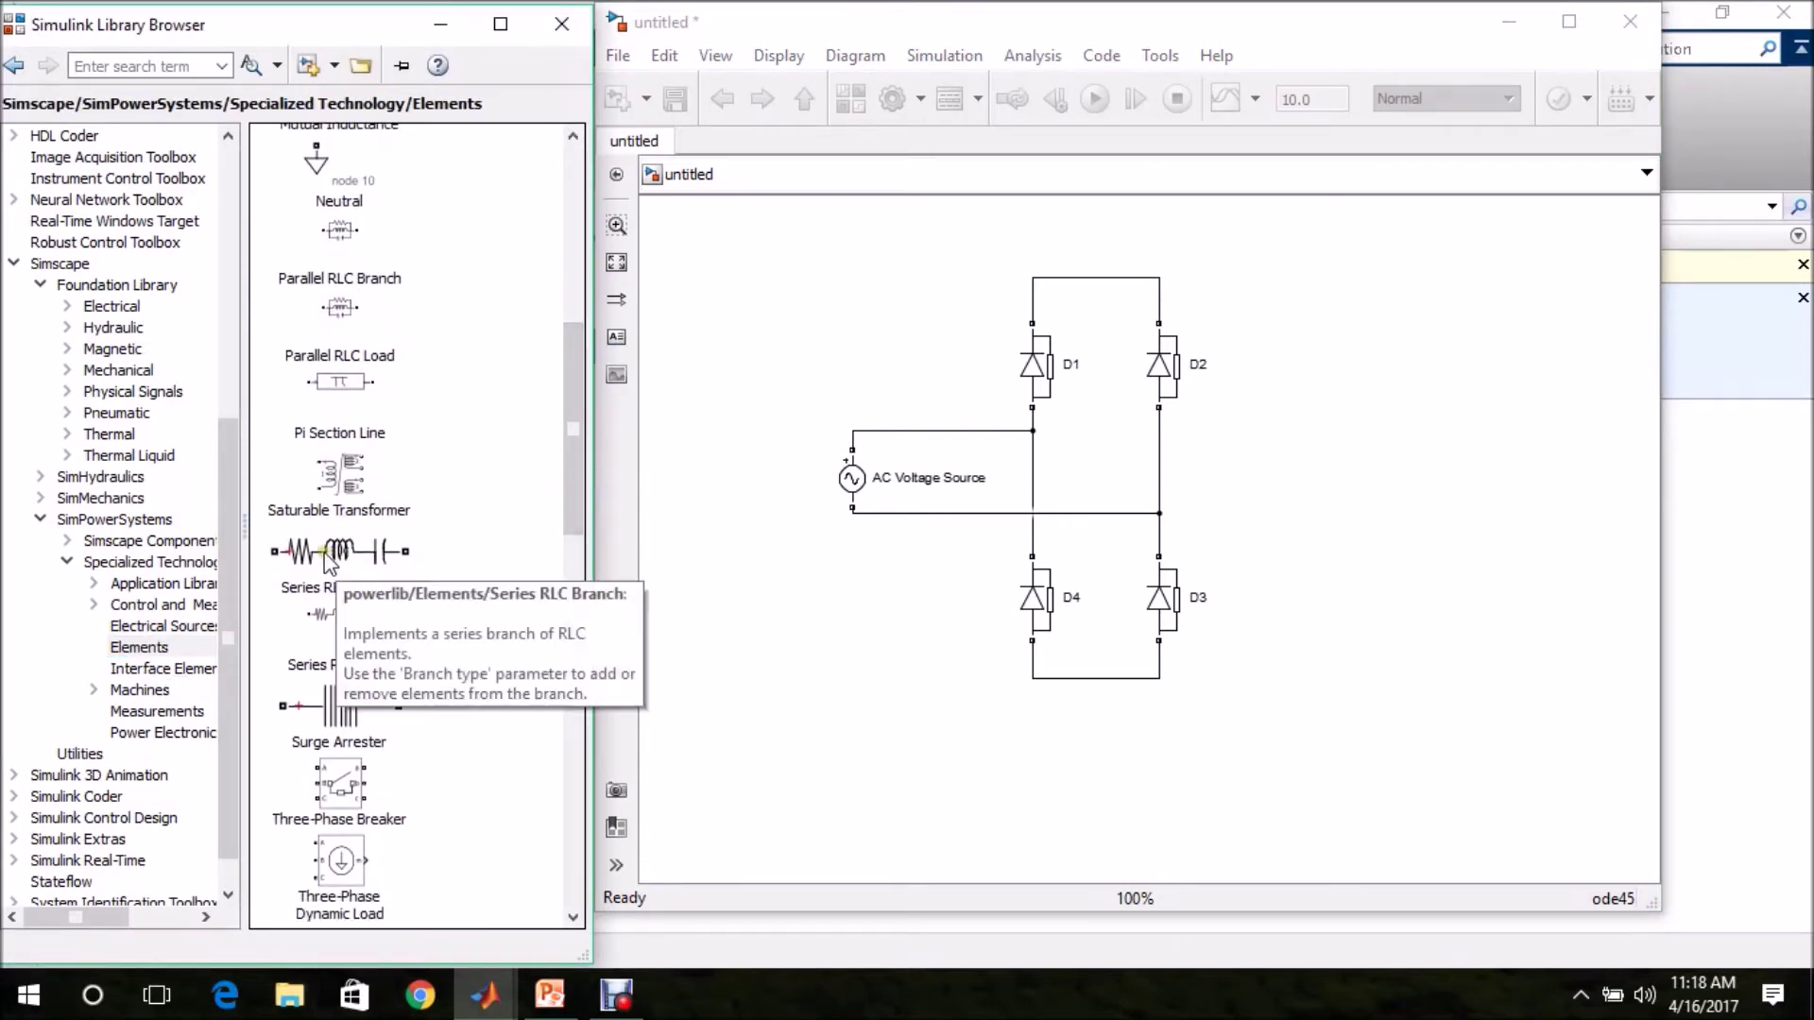
drag(329, 560, 1339, 501)
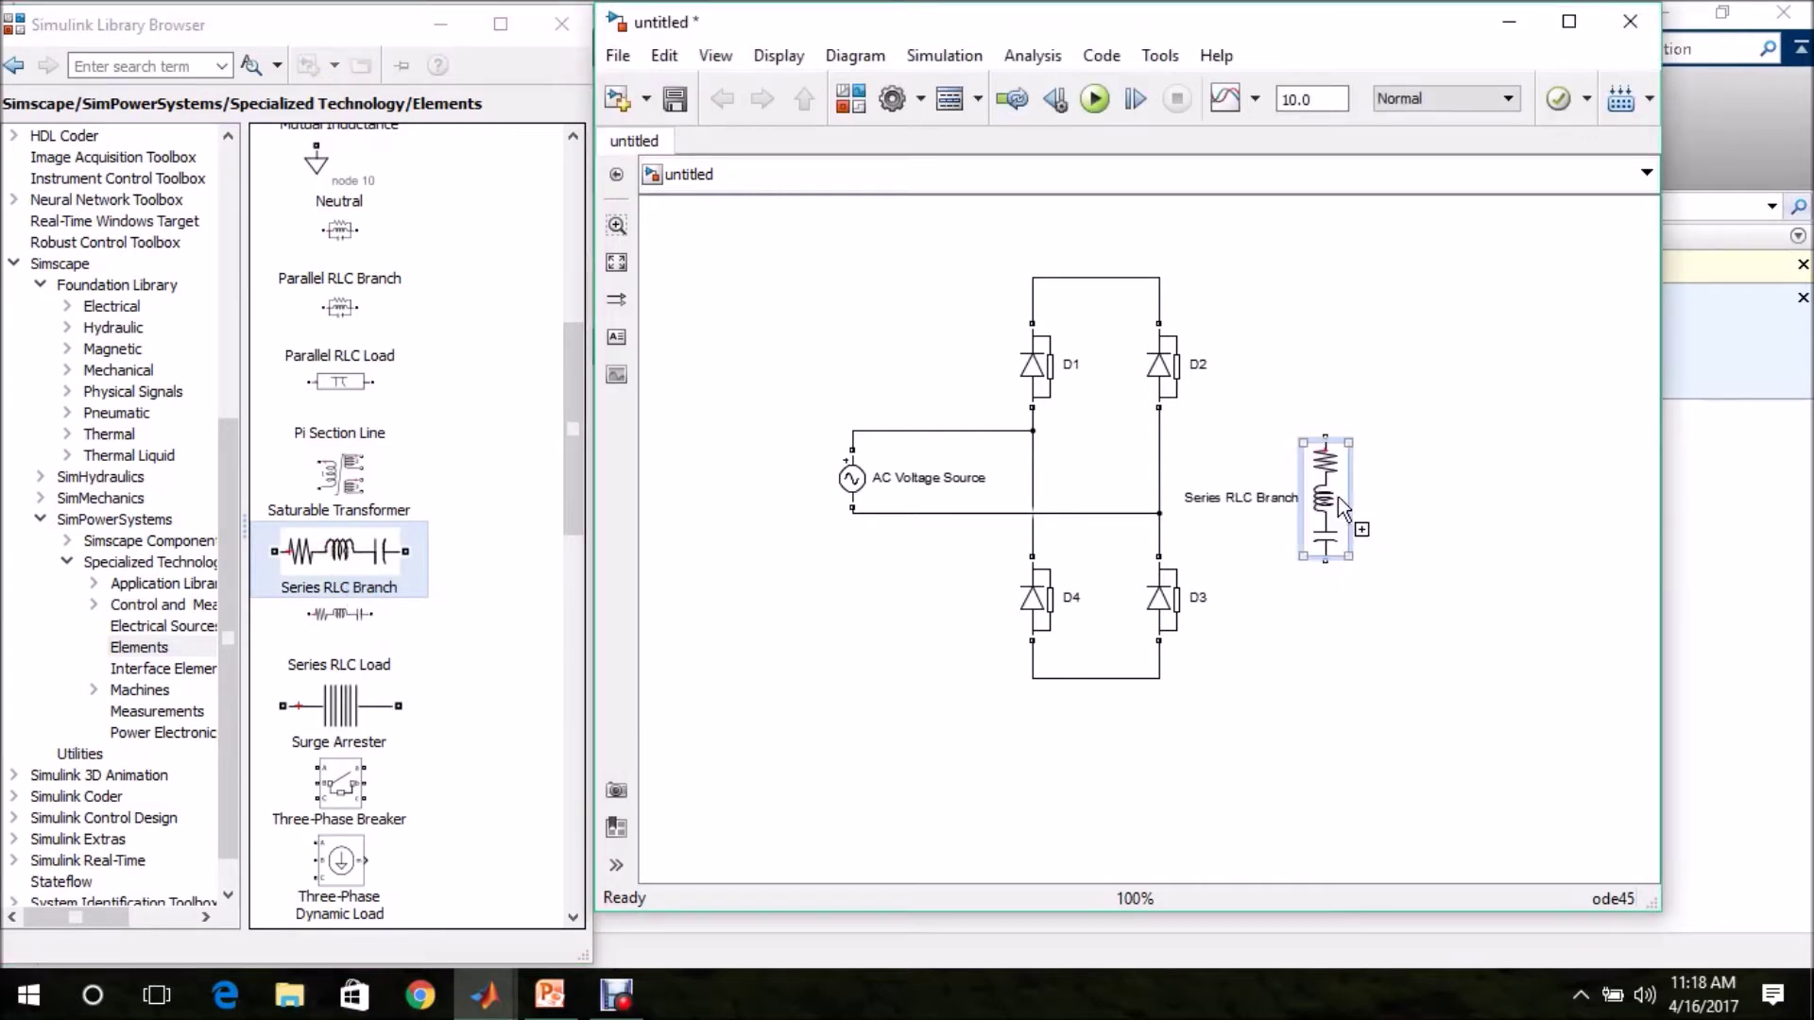
click(1338, 497)
key(ctrl+r)
drag(1363, 507, 1422, 510)
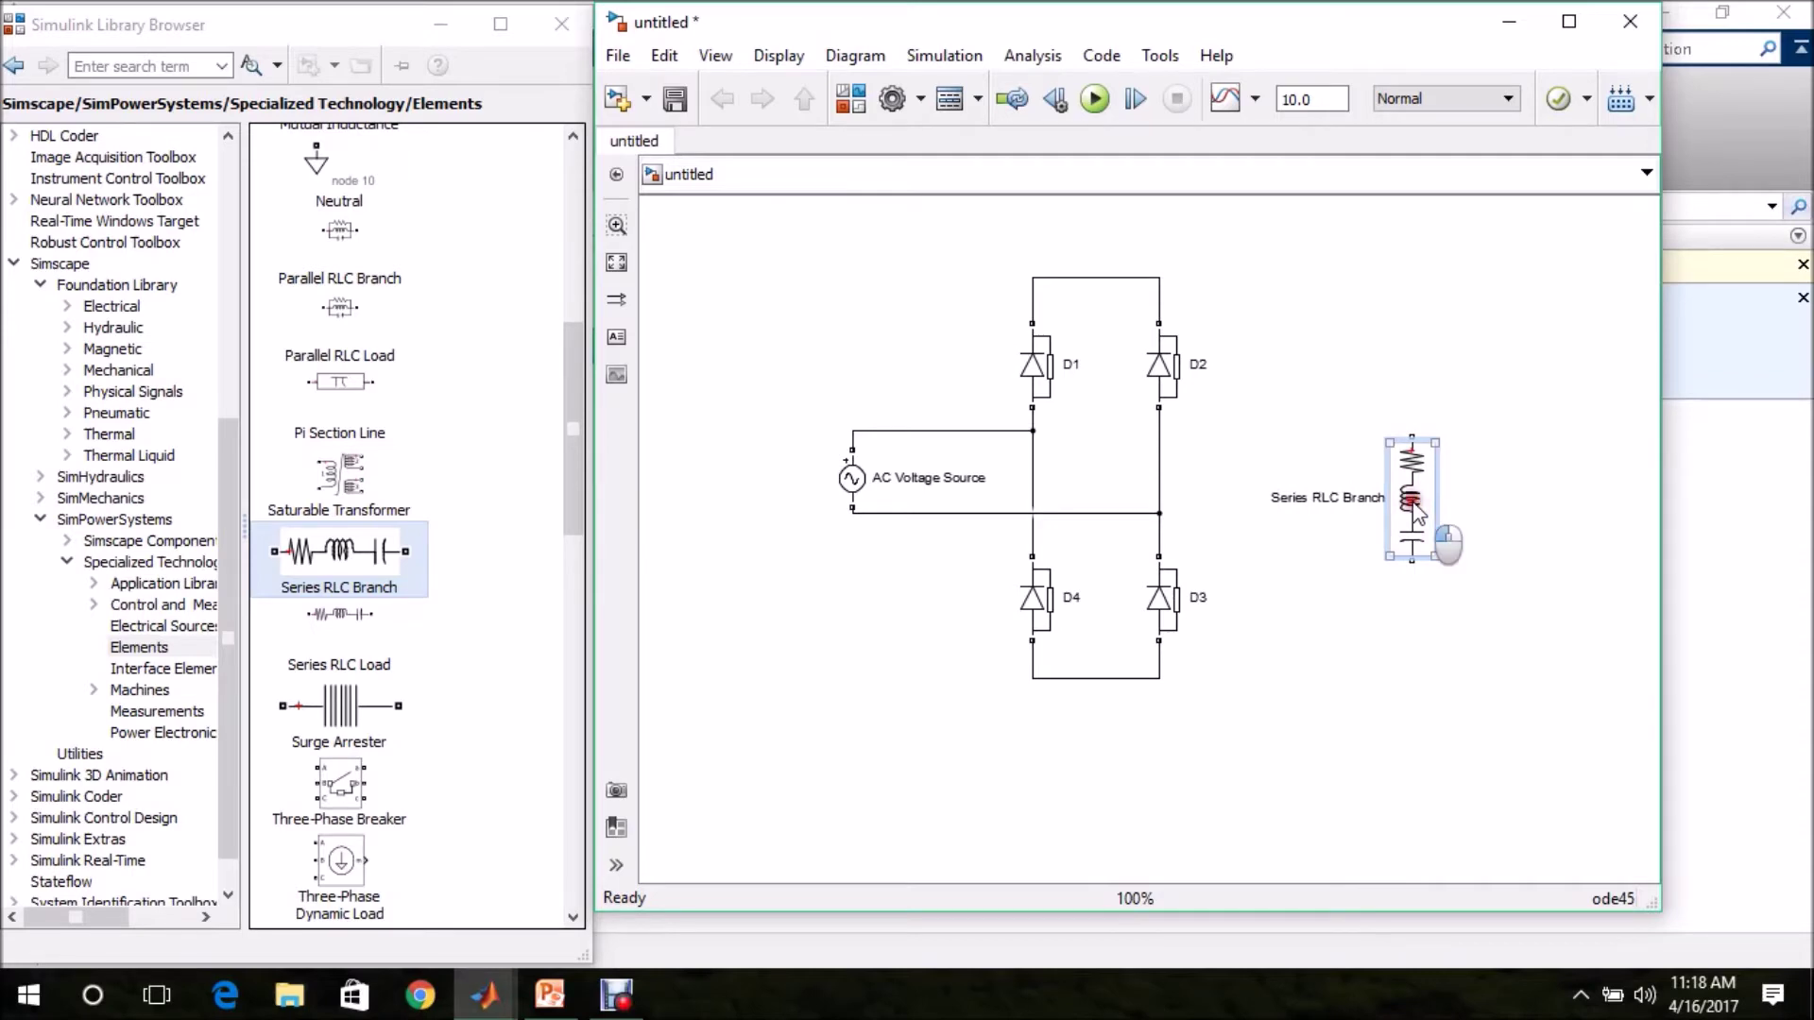
Set the Series RLC Branch to branch type R with a resistance of 10 ohms
double_click(1417, 514)
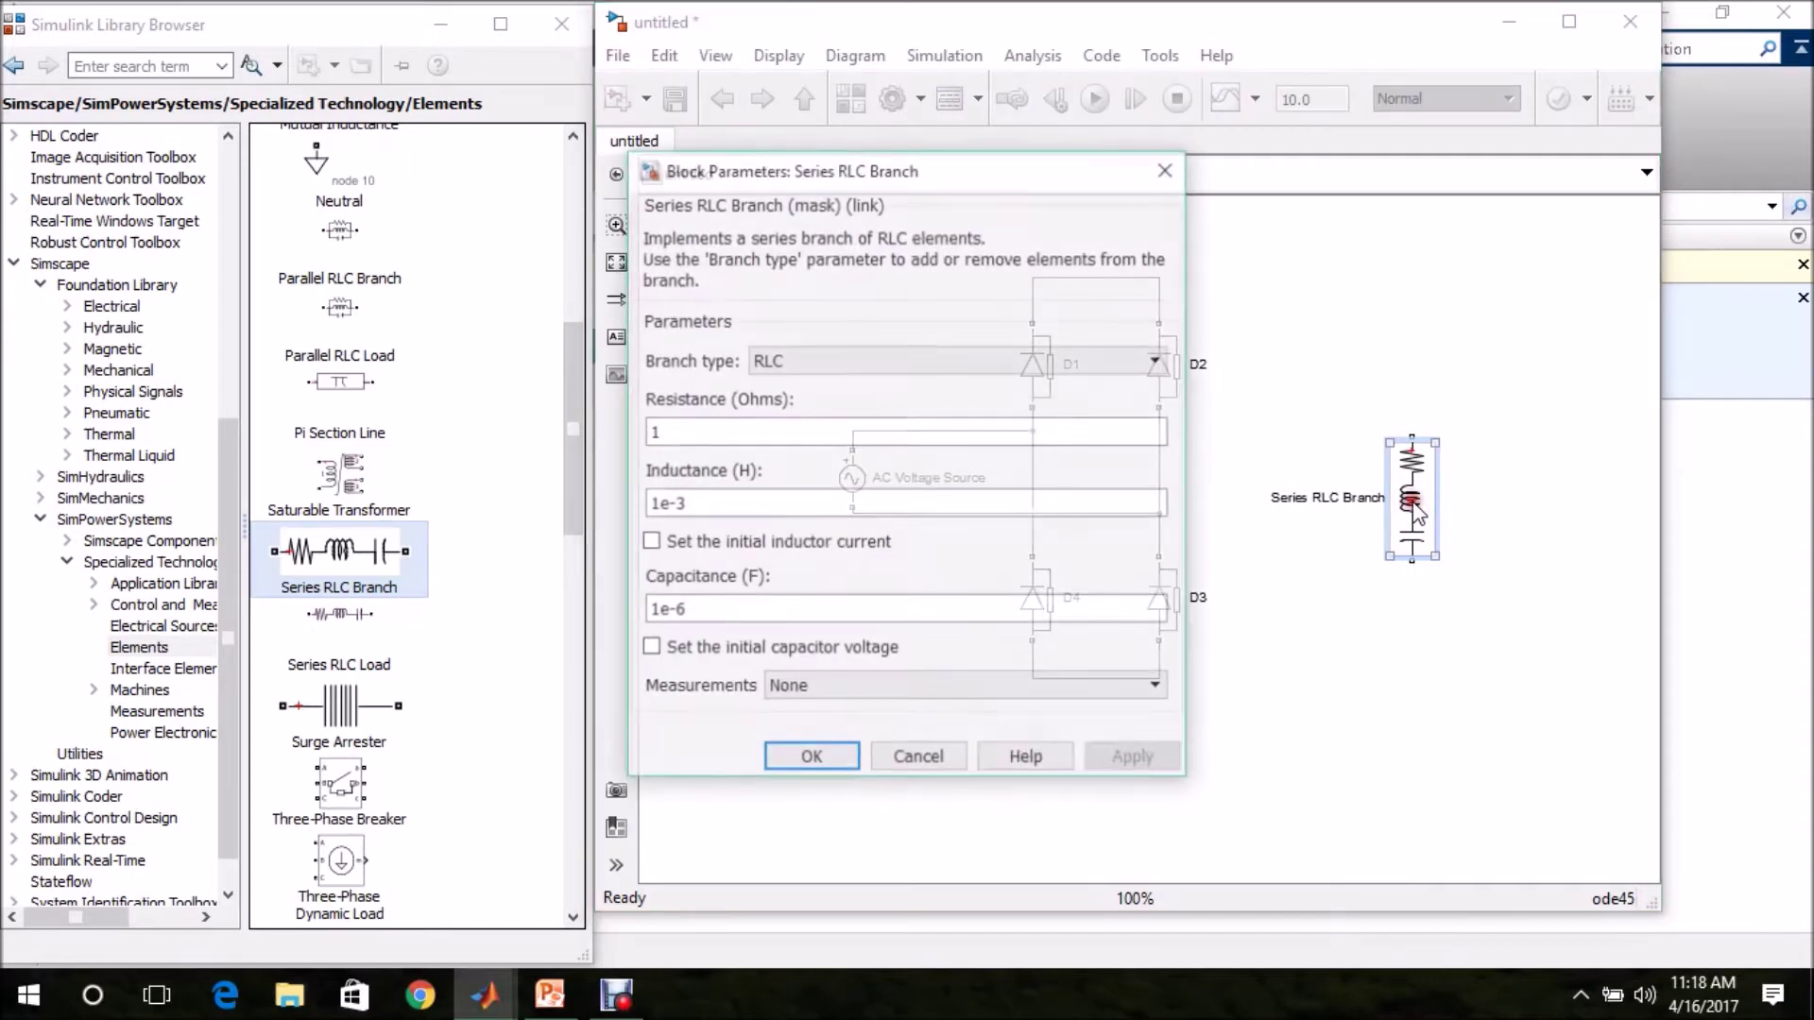
click(853, 360)
click(803, 404)
click(802, 432)
double_click(748, 433)
text(10)
click(792, 545)
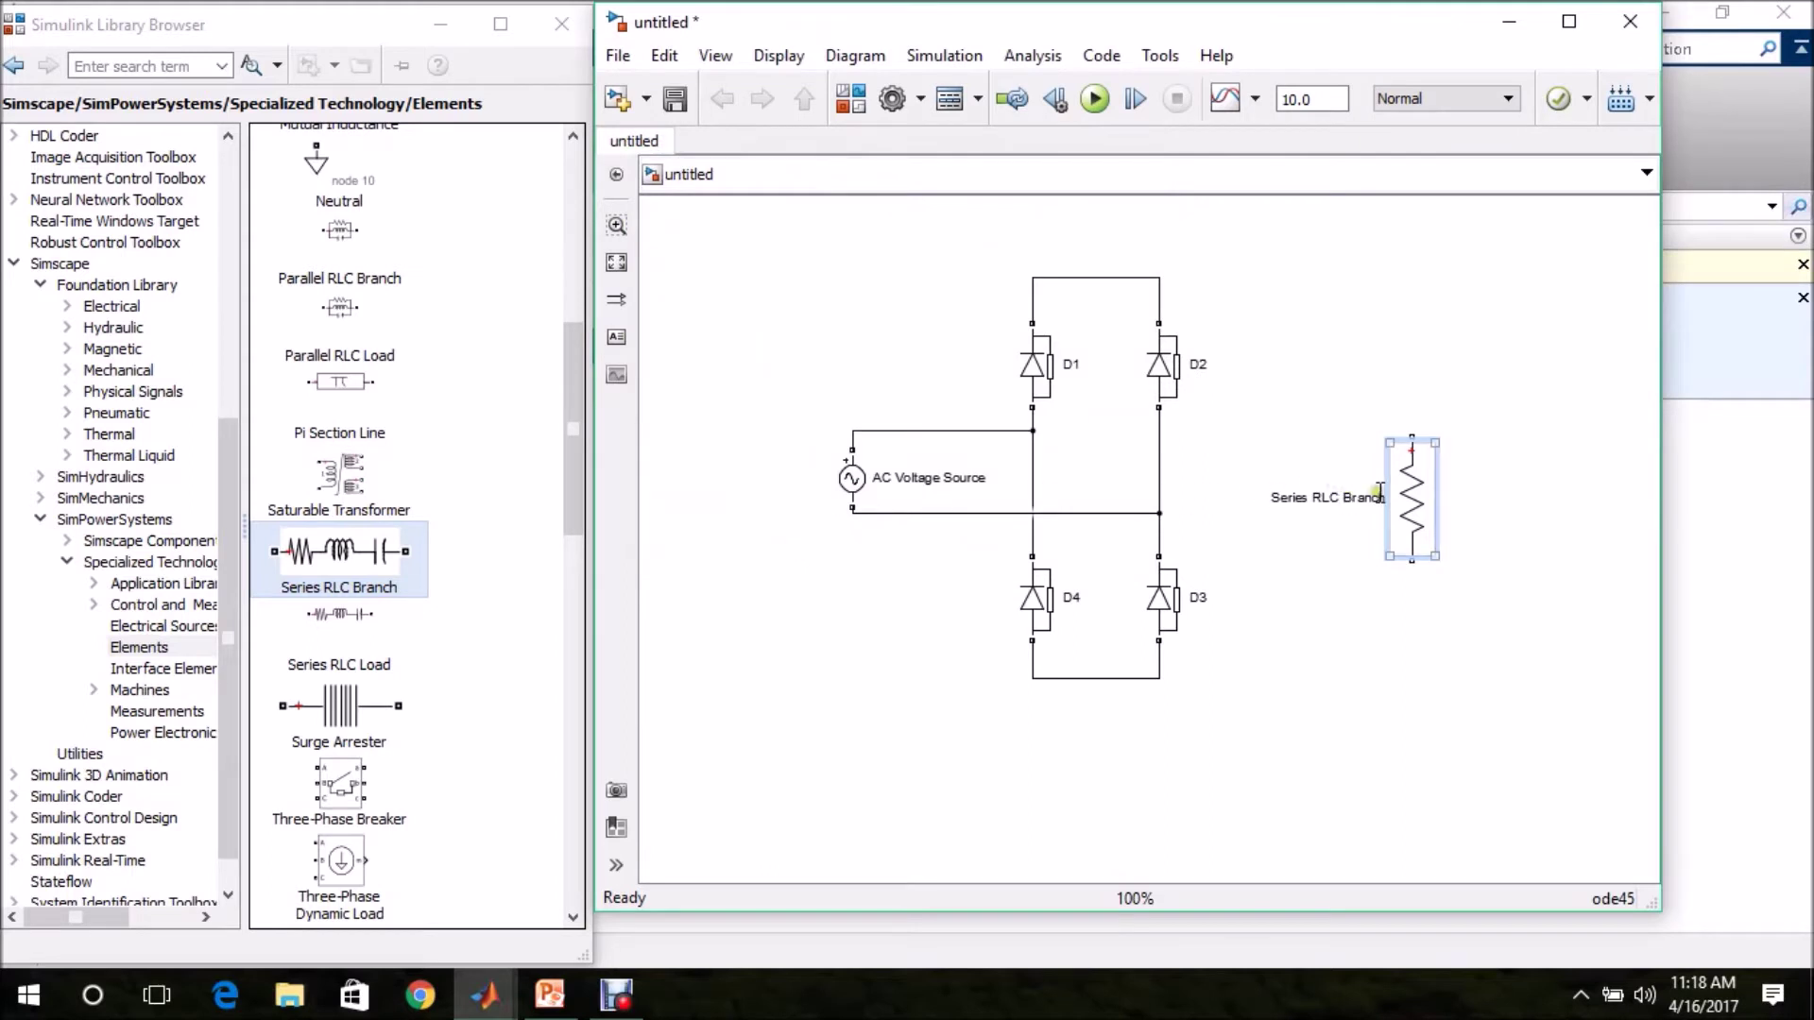
Rename the resistive branch as R and wire its lower terminal to the bridge's lower rail
click(1387, 498)
key(BackSpace)
key(BackSpace)
key(BackSpace)
key(BackSpace)
key(BackSpace)
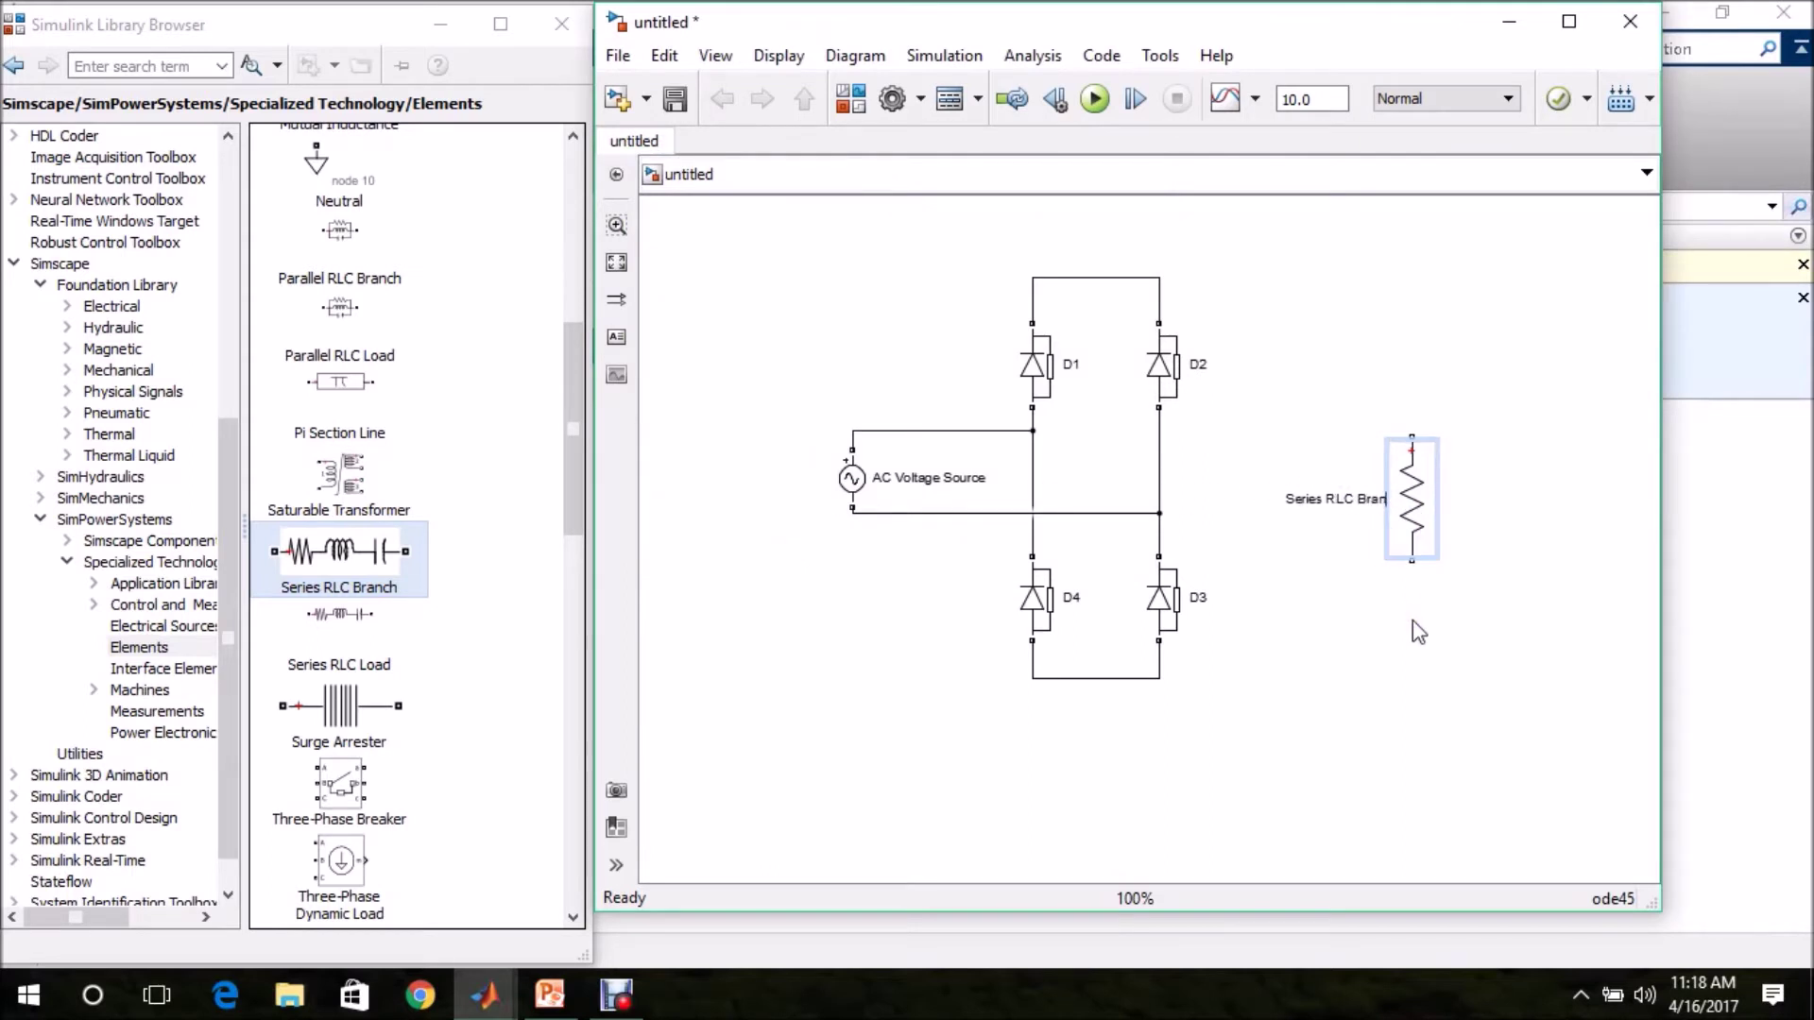
key(BackSpace)
key(BackSpace)
key(BackSpace)
key(BackSpace)
key(Left)
key(BackSpace)
key(BackSpace)
key(BackSpace)
key(BackSpace)
key(BackSpace)
key(BackSpace)
key(BackSpace)
click(1413, 622)
mouse_move(1412, 550)
mouse_down()
mouse_move(1412, 583)
mouse_move(1156, 679)
mouse_up()
click(1174, 723)
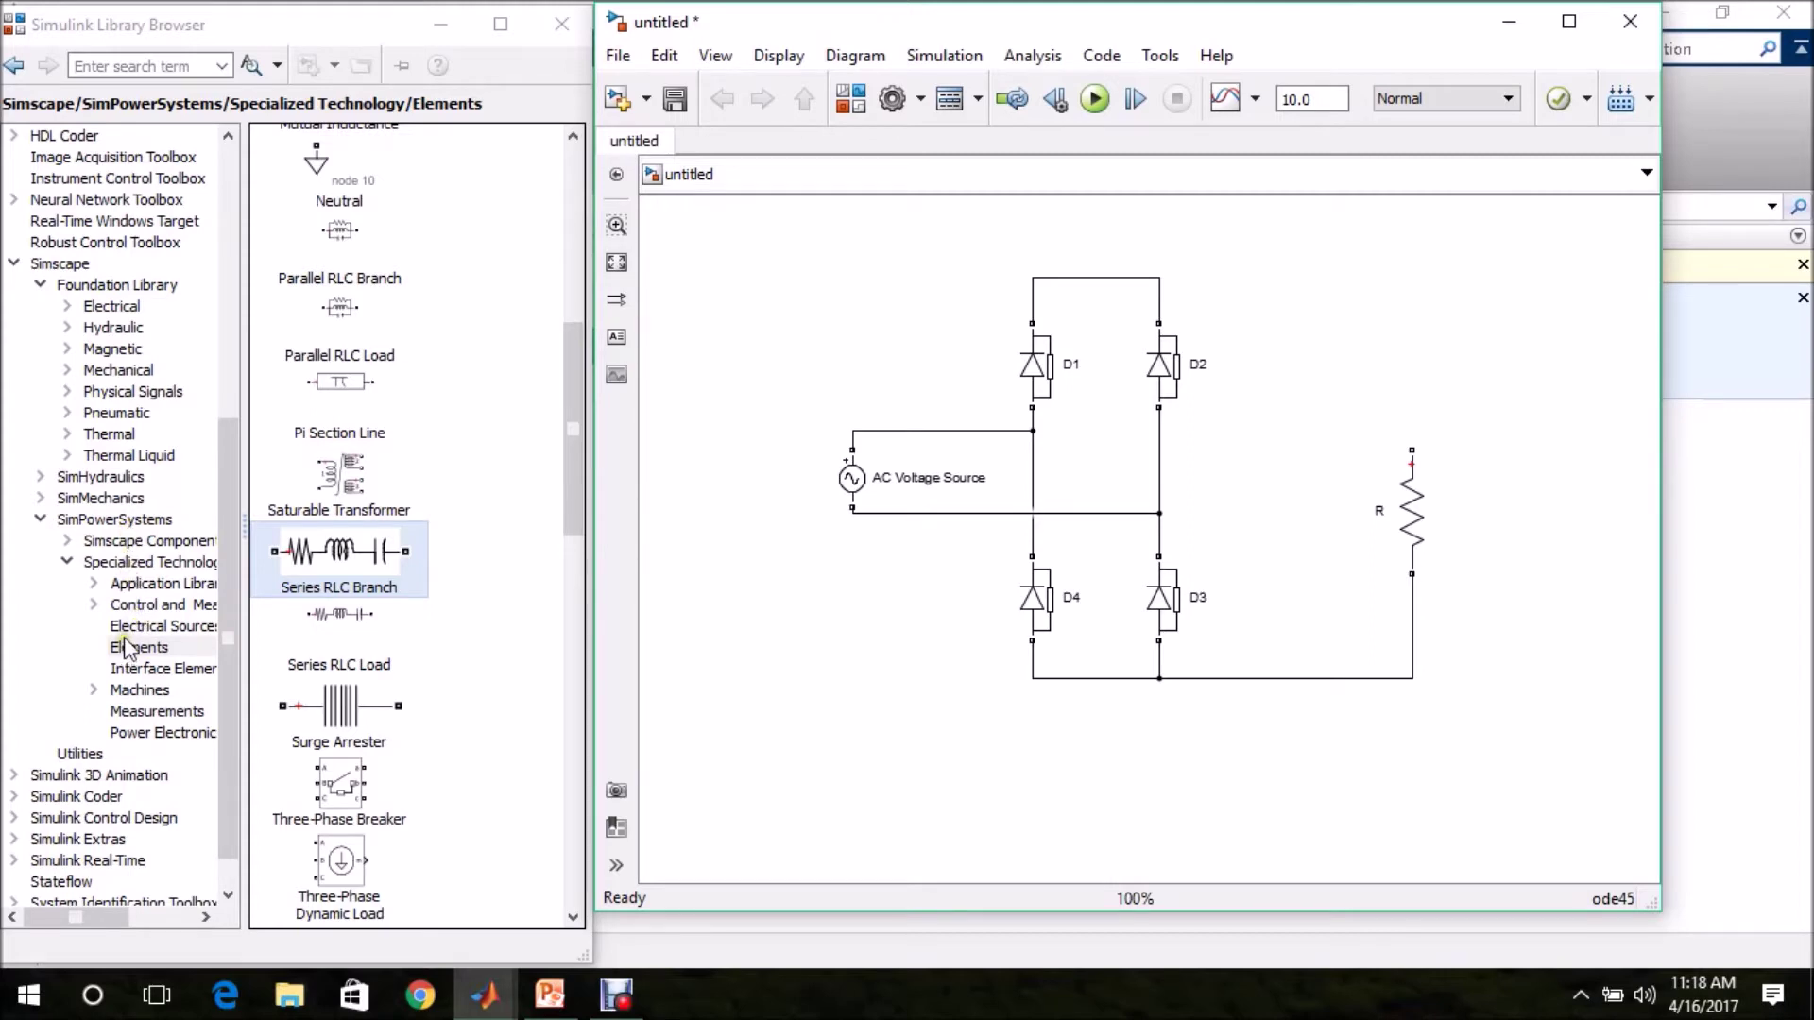
Add a Current Measurement block and wire it in series between the bridge's upper rail and the upper terminal of R
click(128, 713)
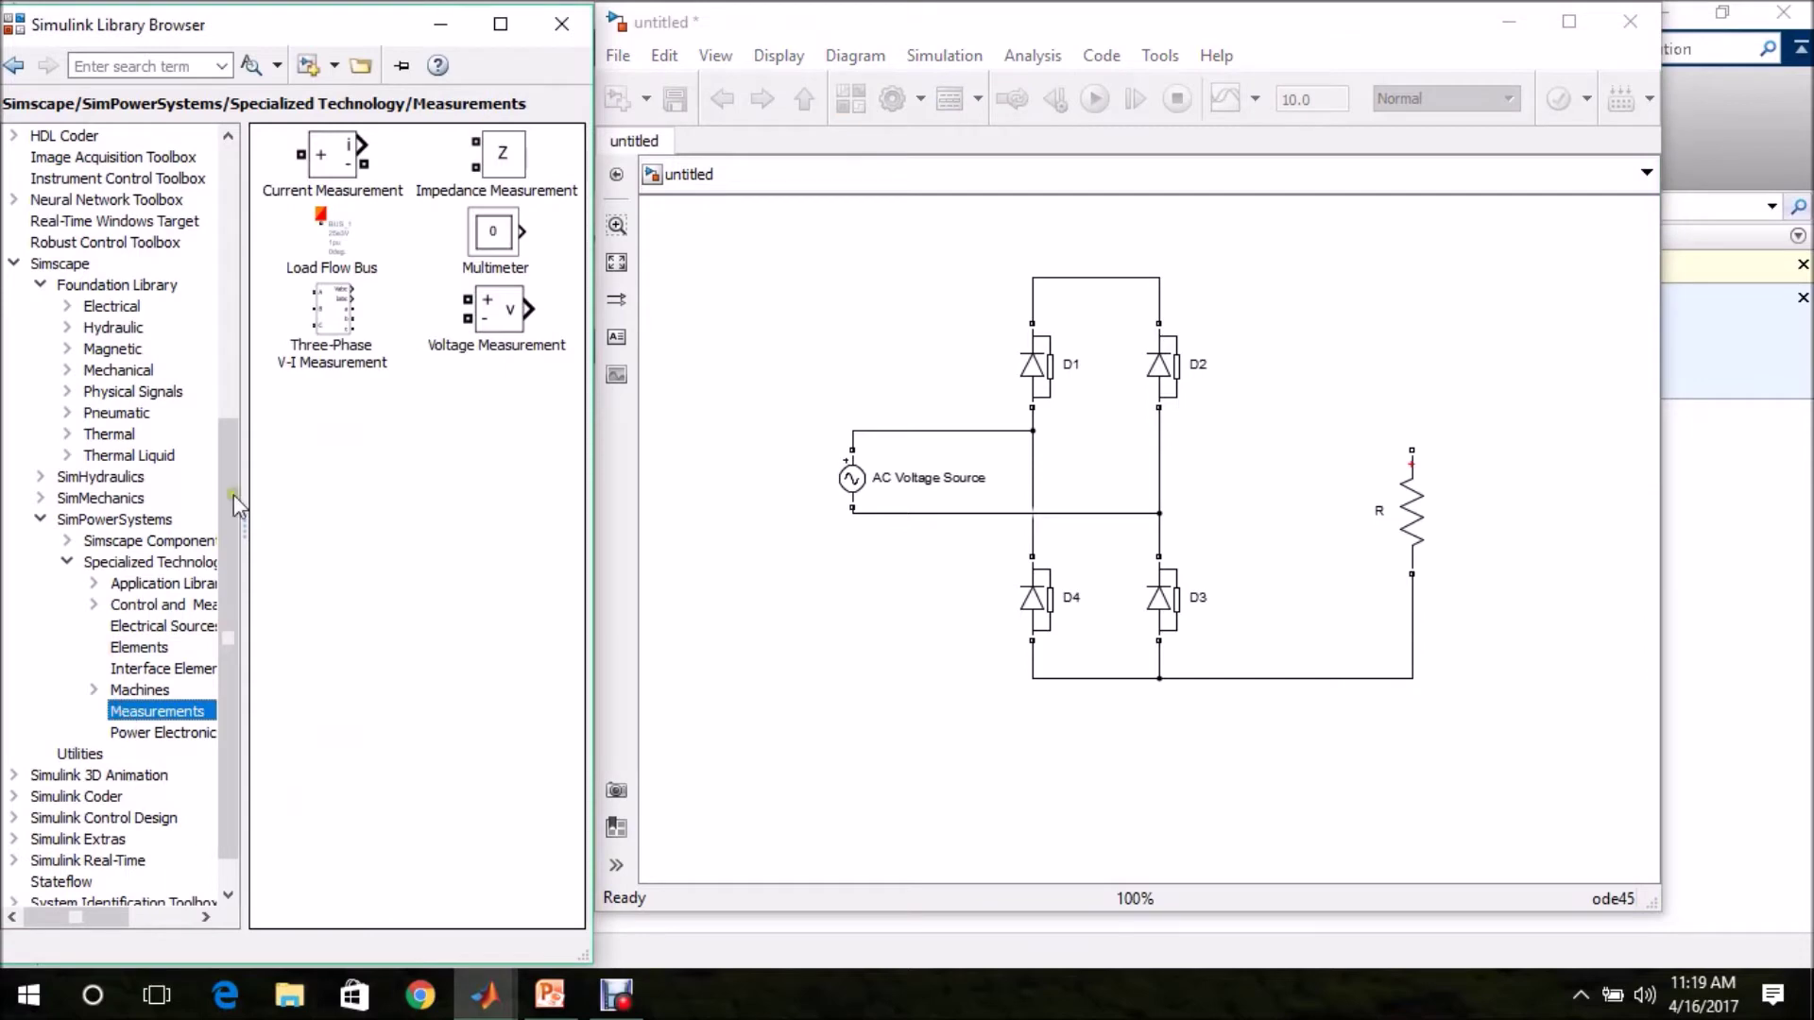
mouse_move(333, 162)
mouse_down()
mouse_move(739, 264)
mouse_move(1273, 291)
mouse_move(1159, 281)
mouse_up()
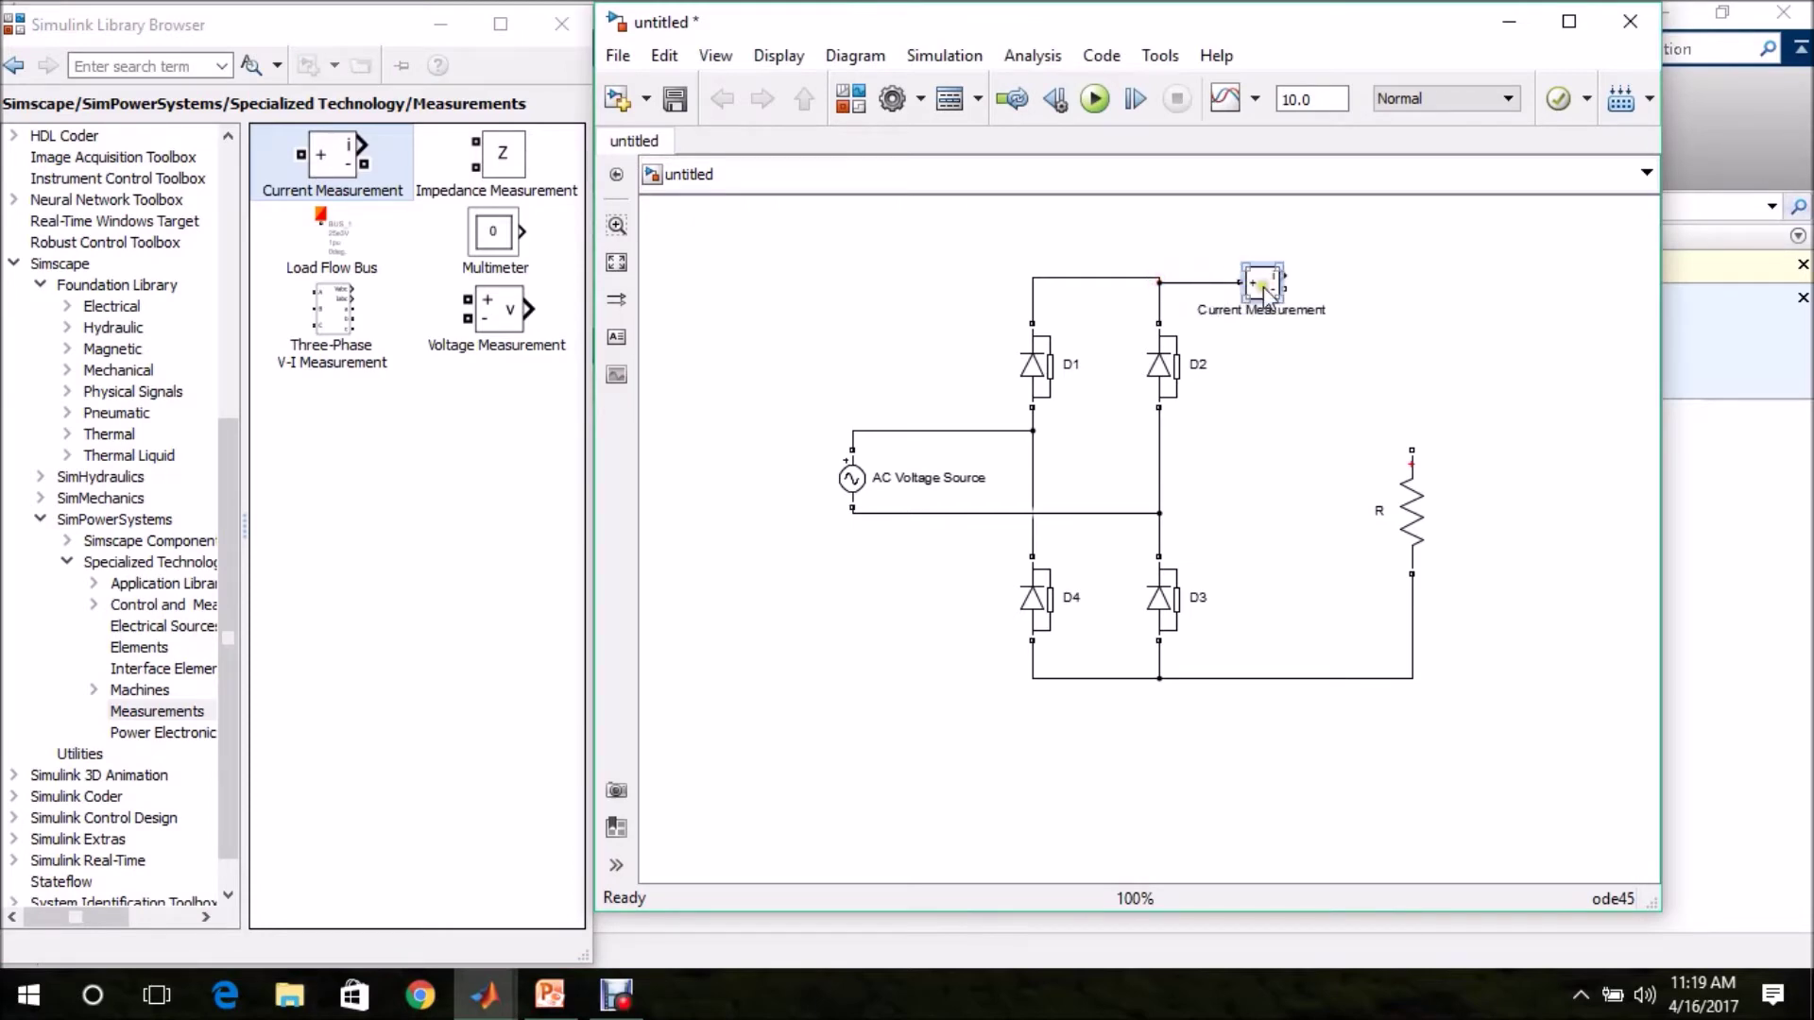
drag(1287, 282, 1411, 437)
Move the load resistor R up slightly, keeping its wires attached
click(1412, 508)
key(Up)
key(Up)
key(Up)
key(Up)
key(Up)
key(Up)
key(Up)
key(Up)
key(Up)
key(Up)
key(Up)
key(Up)
key(Up)
key(Up)
key(Up)
key(Up)
key(Up)
key(Up)
key(Up)
key(Up)
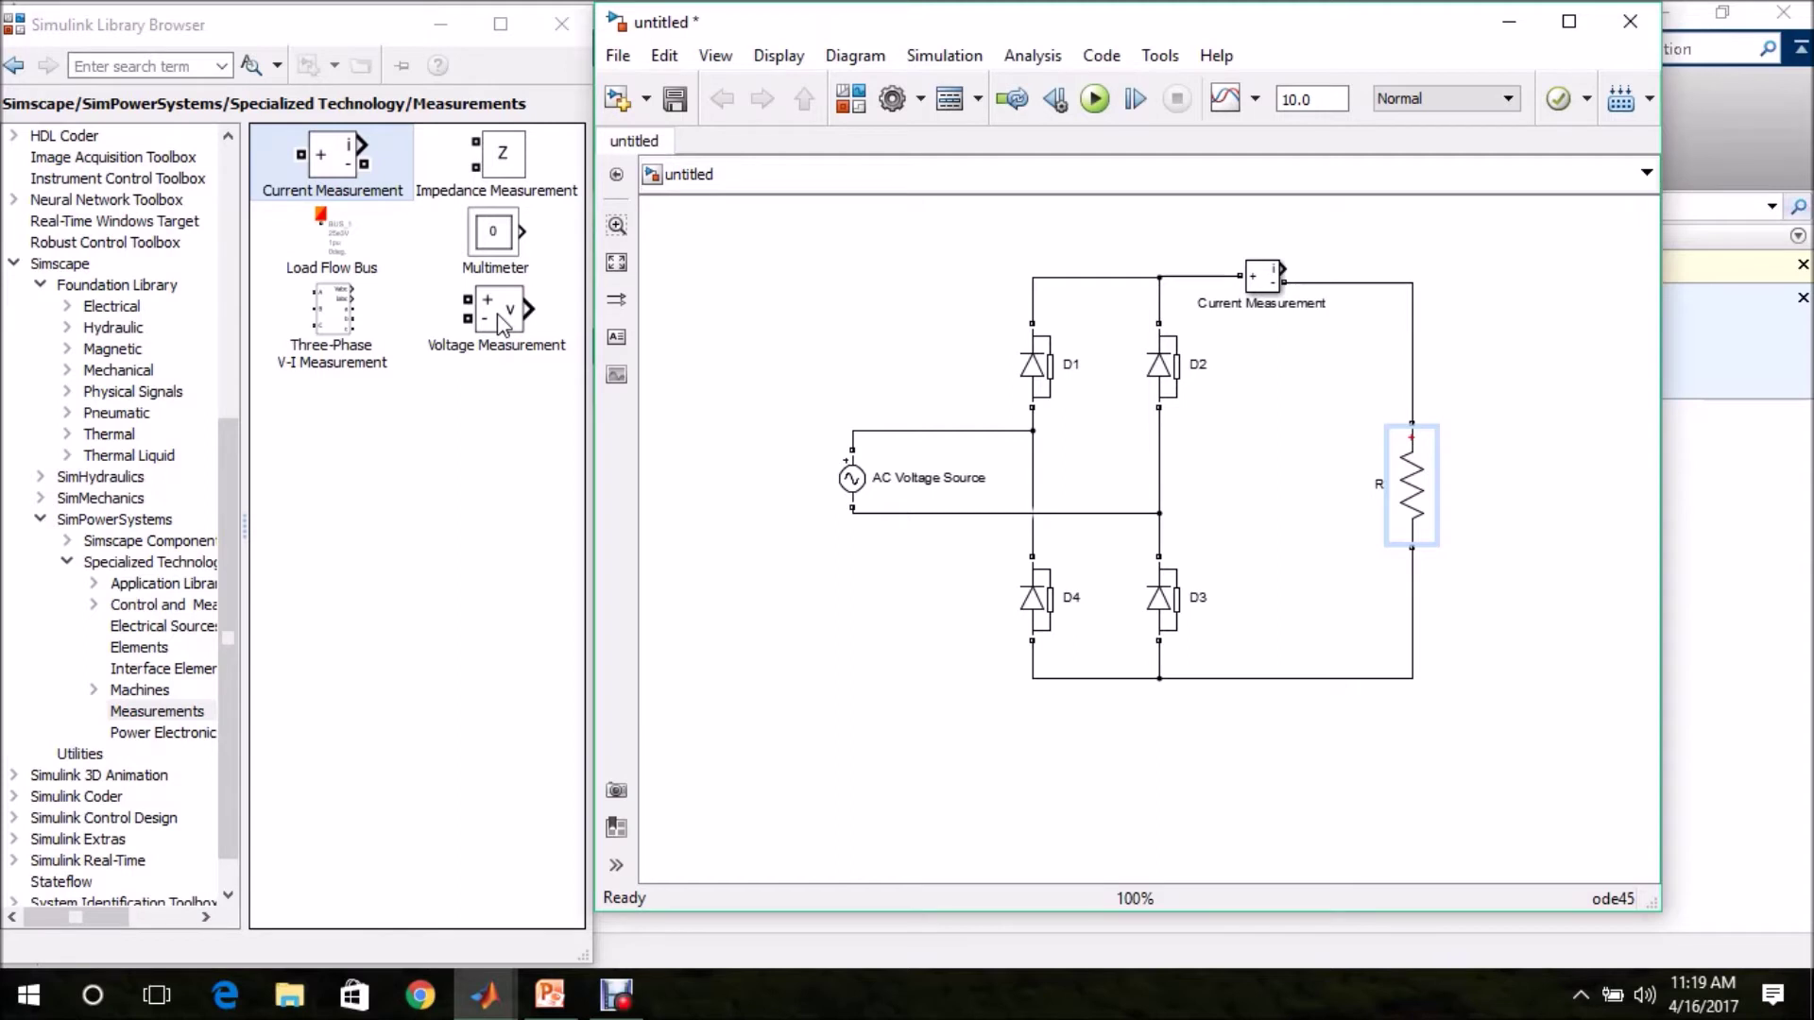
Add a Voltage Measurement block beside R and wire its plus and minus inputs across the load
mouse_move(502, 324)
mouse_down()
mouse_move(954, 397)
mouse_move(1572, 452)
mouse_move(1549, 481)
mouse_move(1512, 367)
mouse_move(1516, 297)
mouse_move(1411, 283)
mouse_up()
drag(1475, 416, 1465, 284)
drag(1554, 502, 1499, 631)
click(1619, 557)
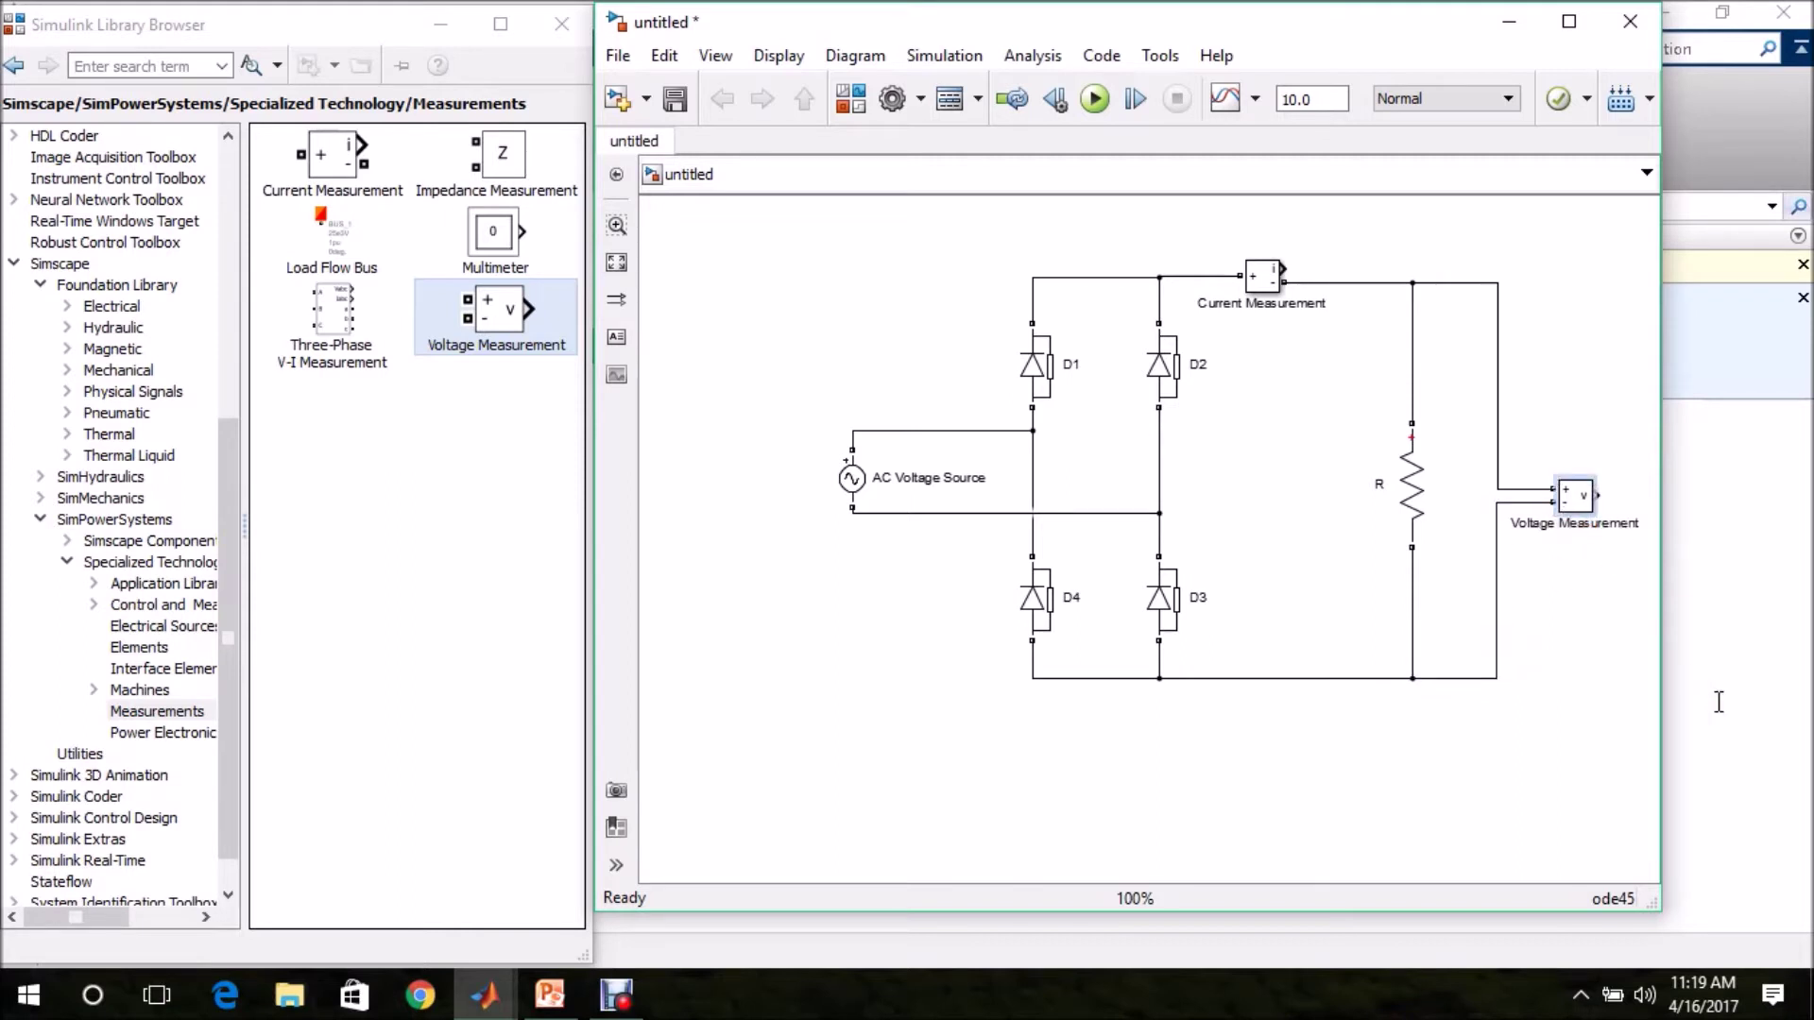
Rename the load's voltage measurement block as VLoad Measurement
key(BackSpace)
key(BackSpace)
key(BackSpace)
key(BackSpace)
key(BackSpace)
key(BackSpace)
text(Load)
Copy the VLoad Measurement block to above the AC Voltage Source and rename the copy as Vin Measurement
click(1576, 496)
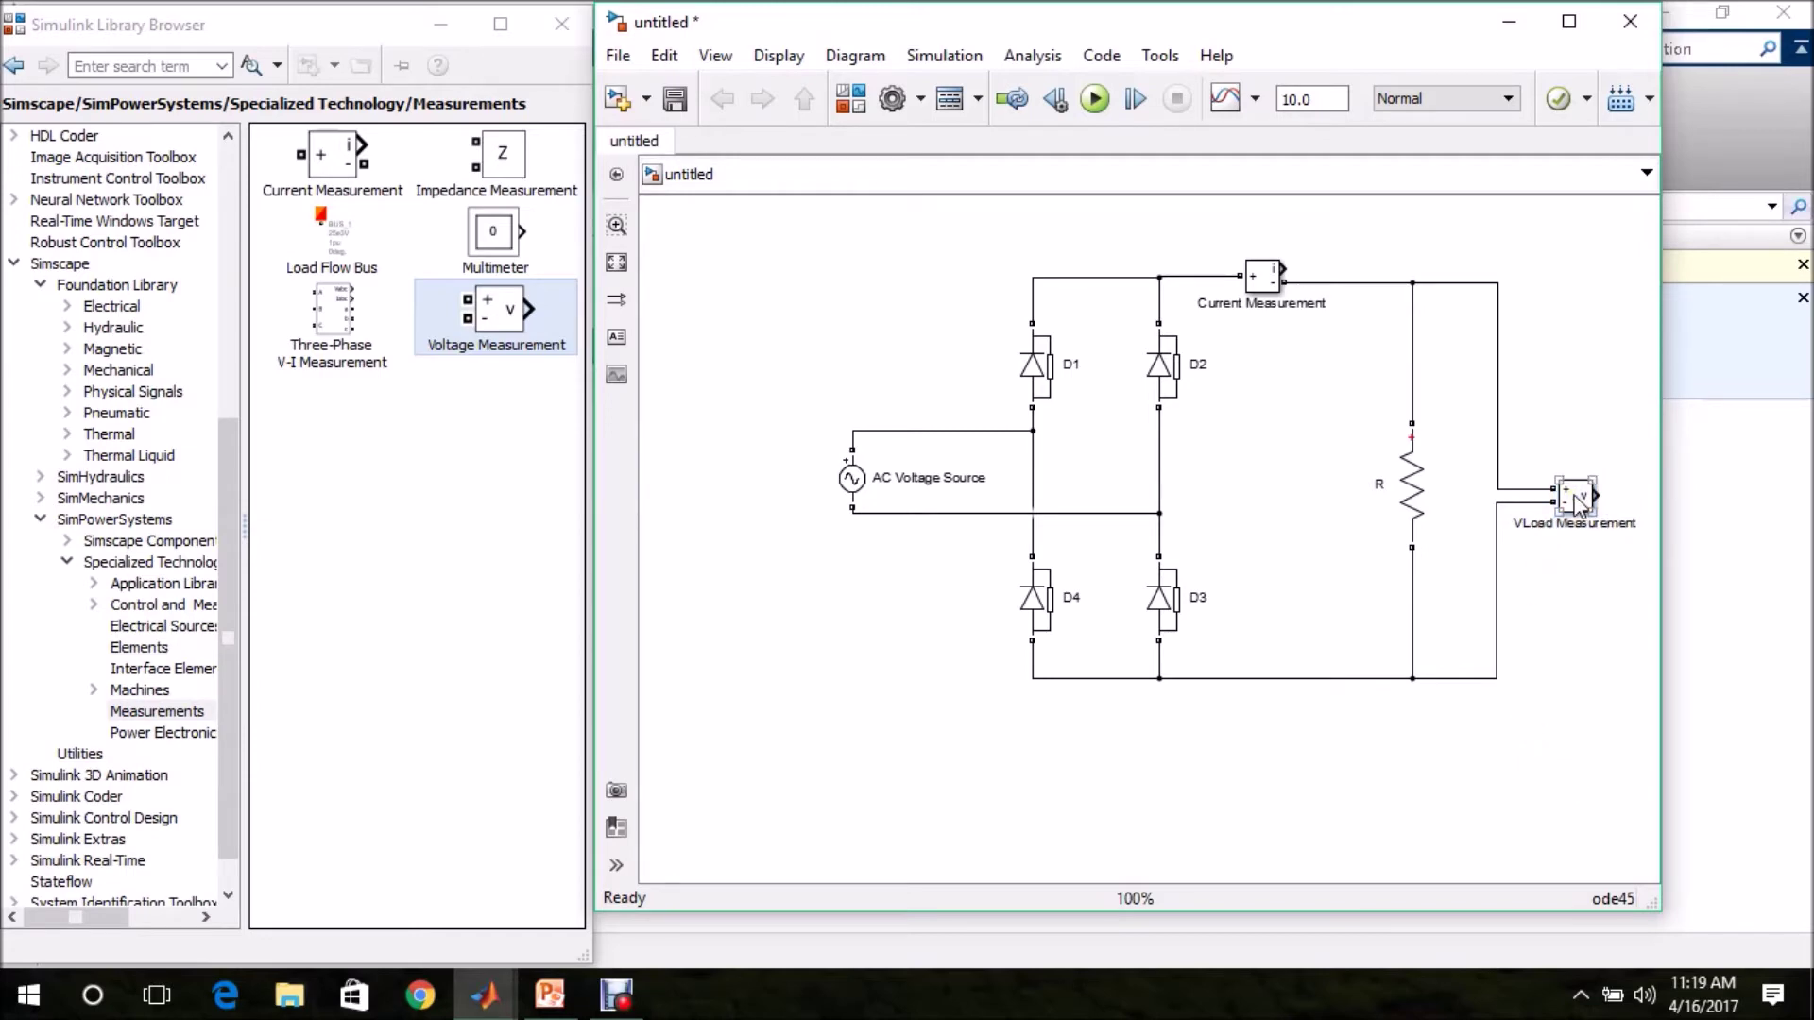
drag(1575, 496, 947, 313)
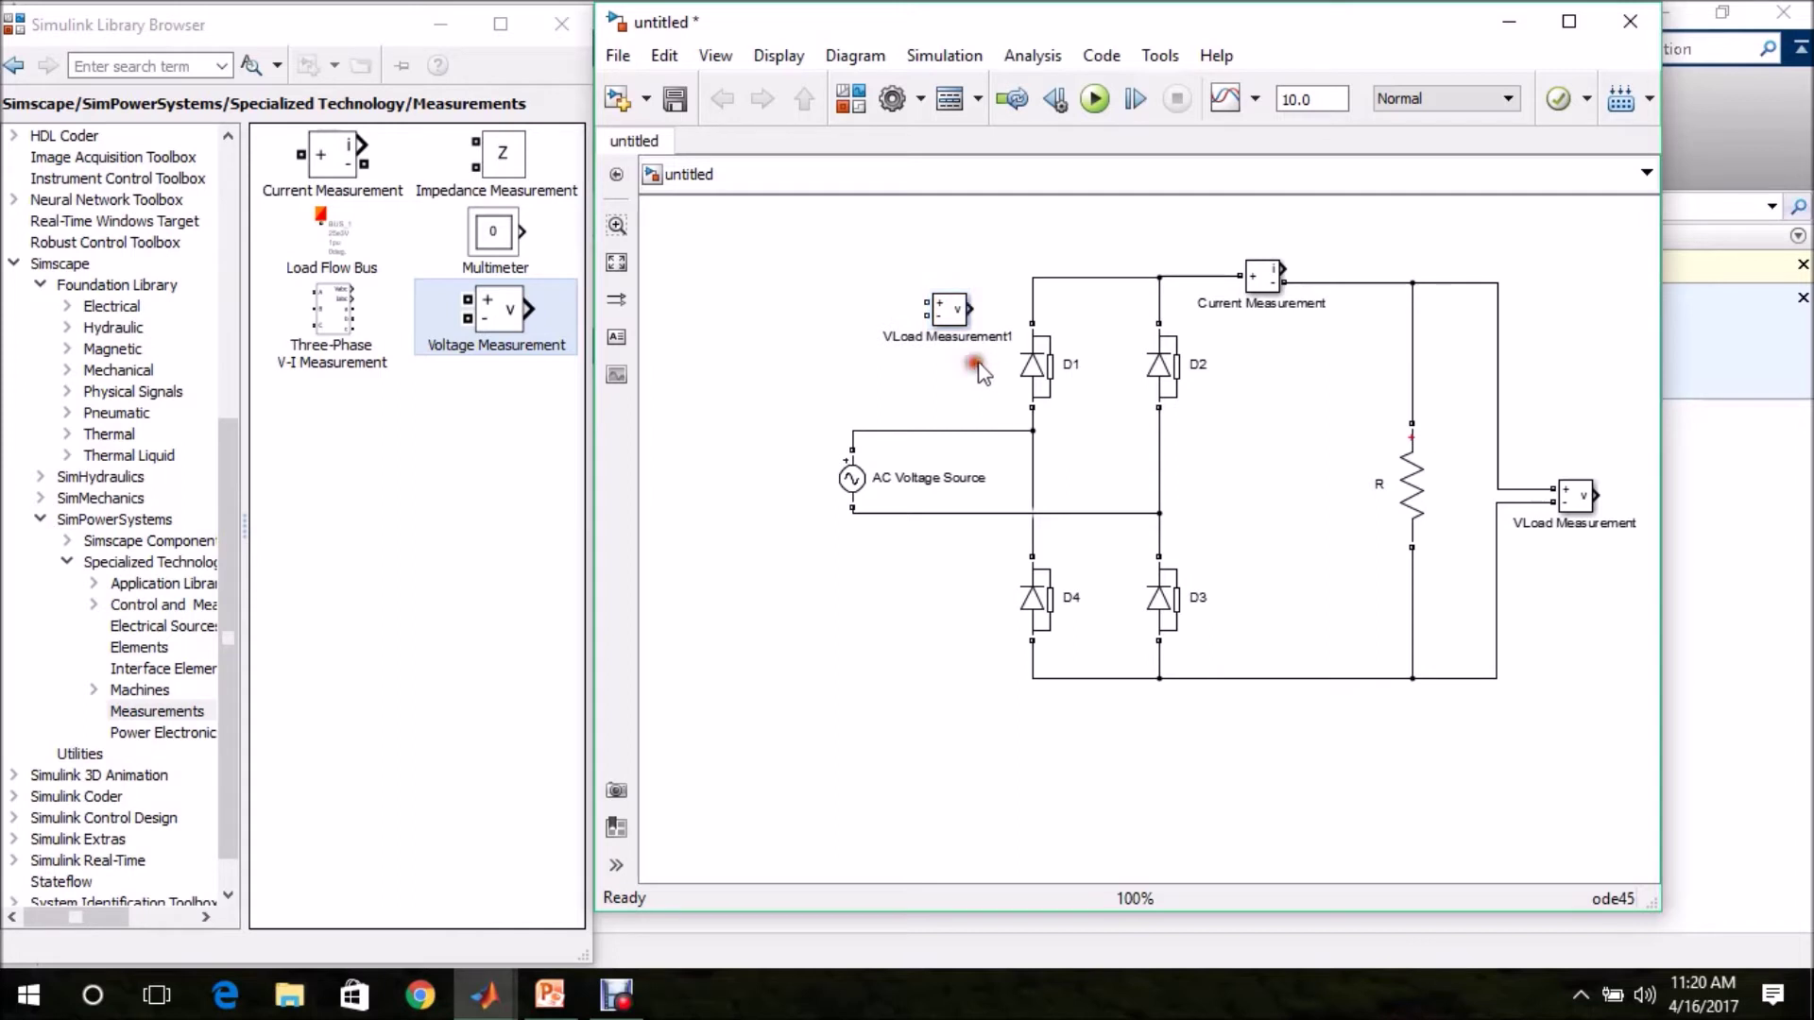
click(1027, 376)
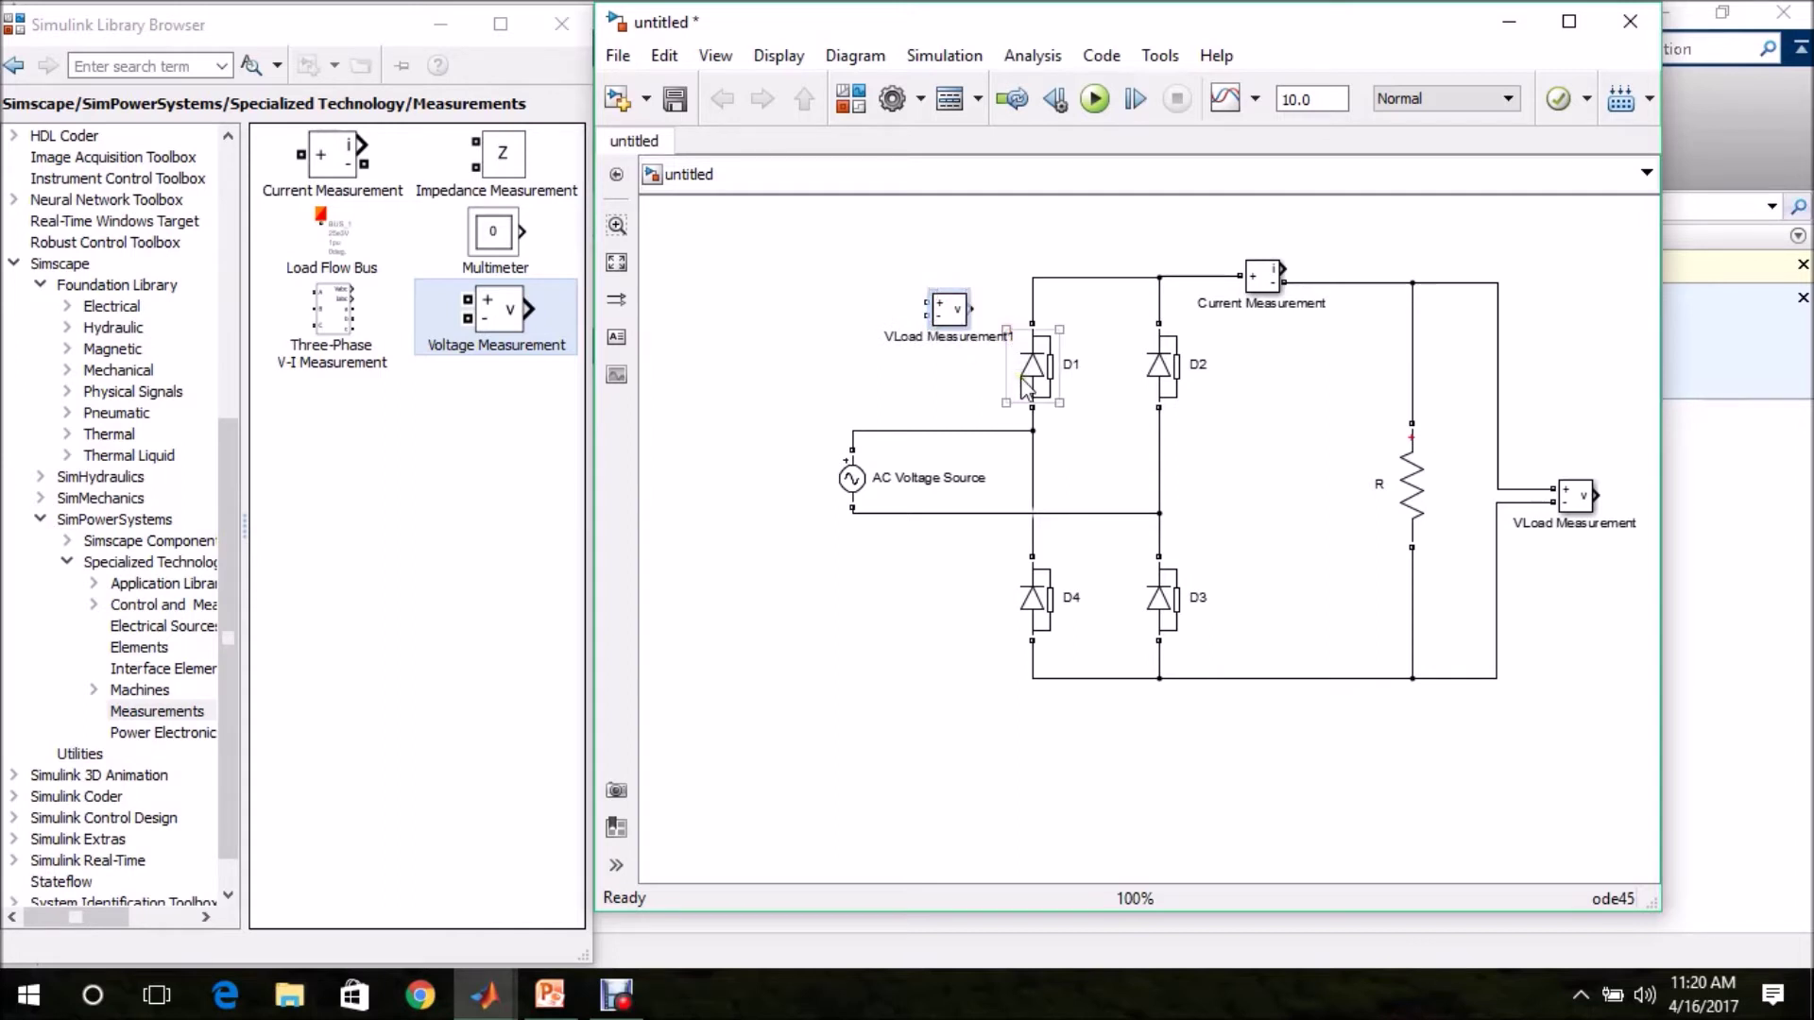
key(BackSpace)
key(Left)
key(Left)
key(Left)
key(Left)
key(Left)
key(Left)
key(Left)
key(Left)
key(Left)
key(Left)
key(Left)
key(BackSpace)
key(BackSpace)
key(BackSpace)
key(BackSpace)
key(BackSpace)
text(in)
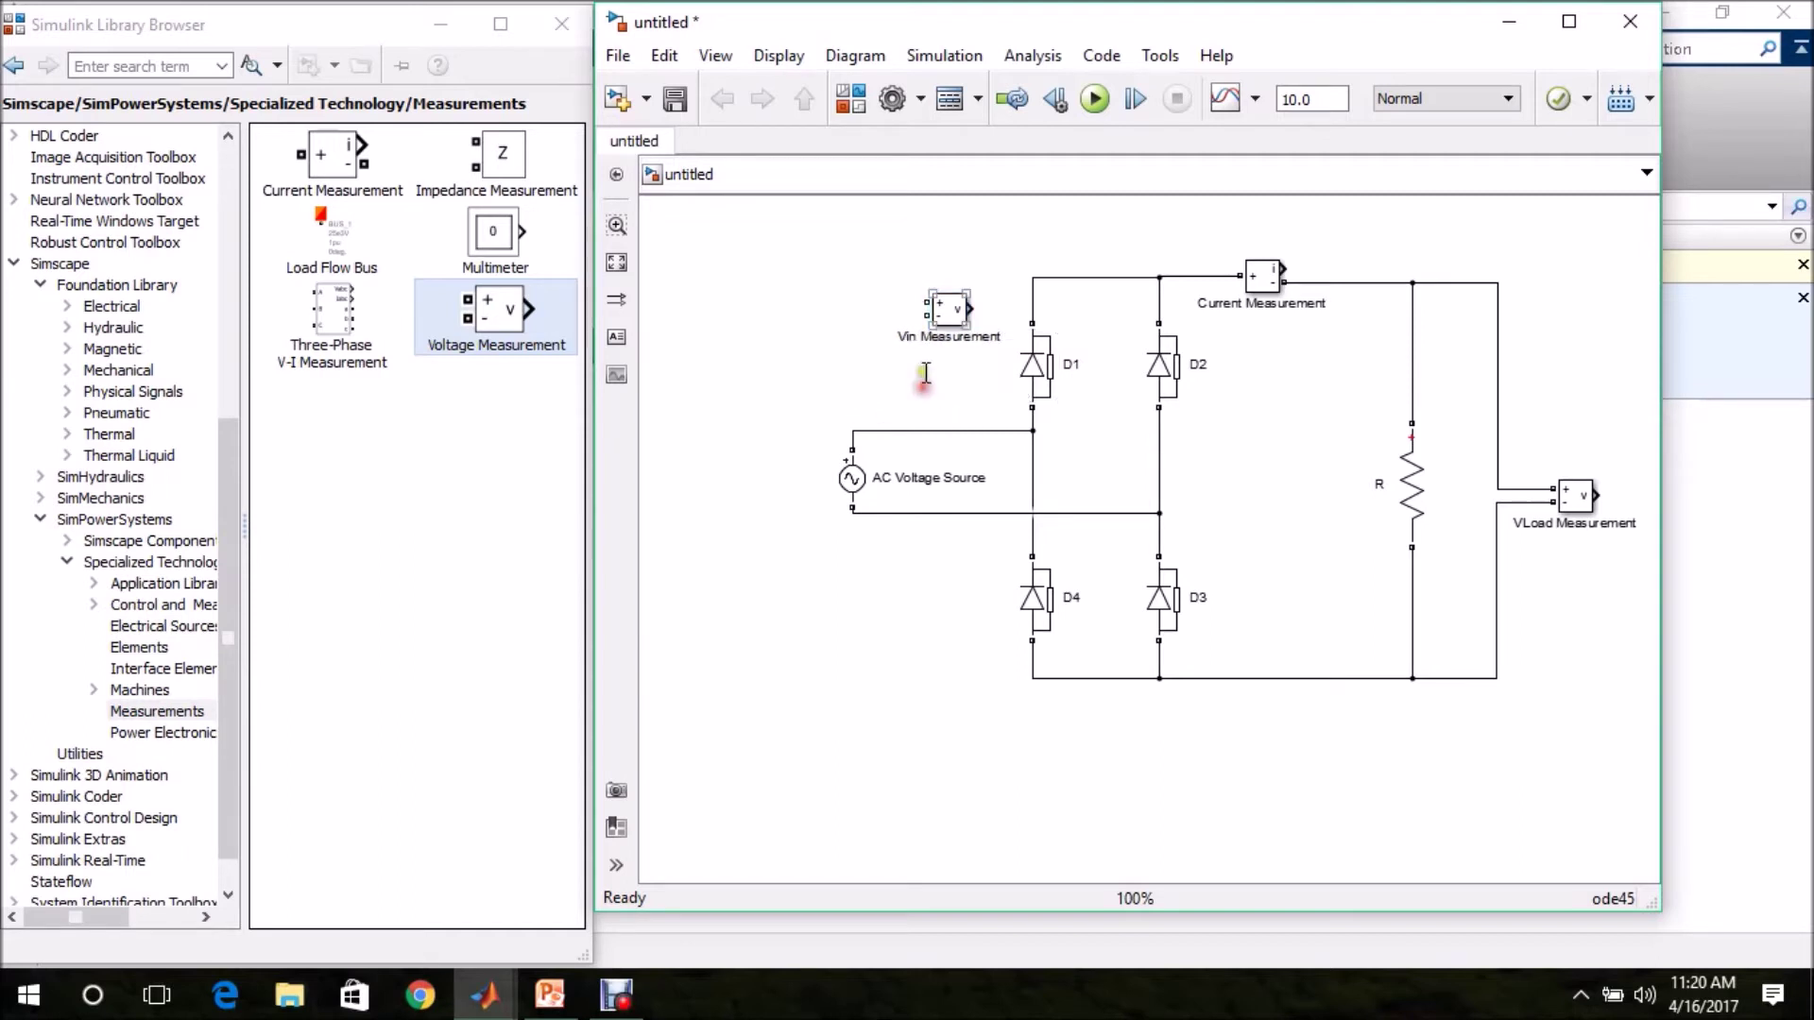
Wire the Vin Measurement block's plus and minus inputs to the AC Voltage Source's upper and lower wires
click(923, 297)
drag(923, 298, 875, 431)
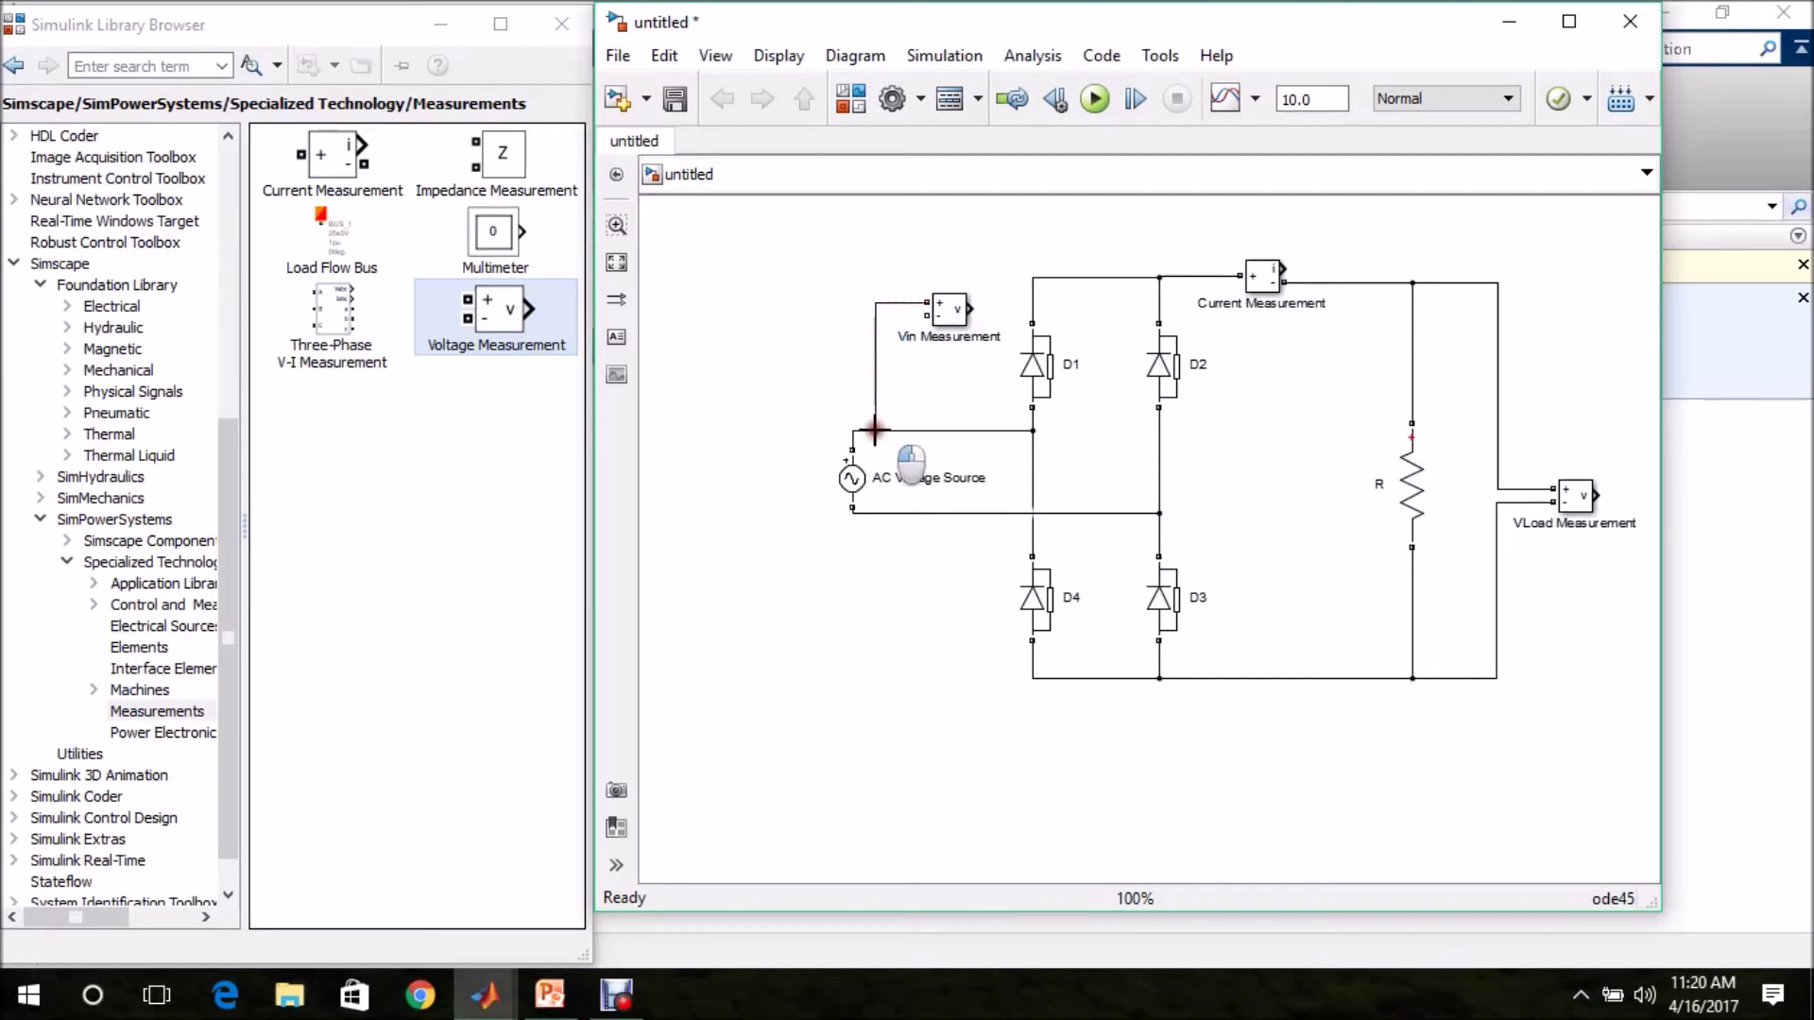
drag(926, 316, 876, 510)
click(913, 545)
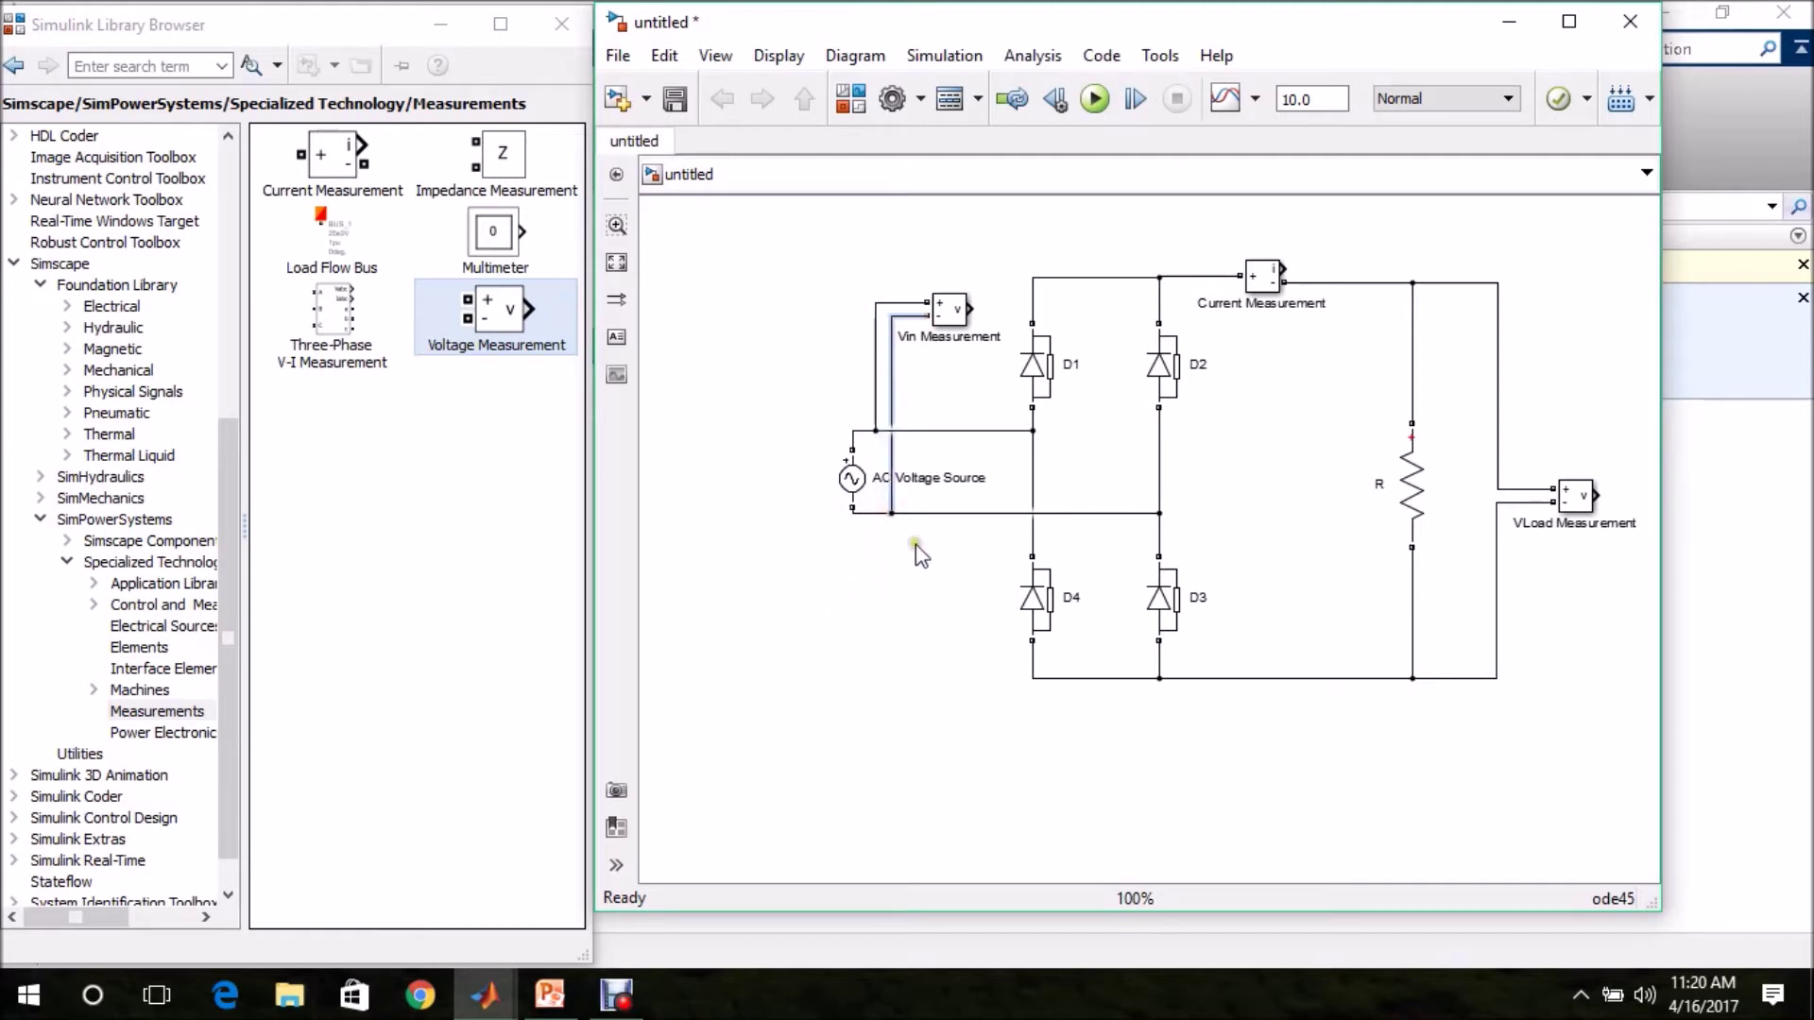
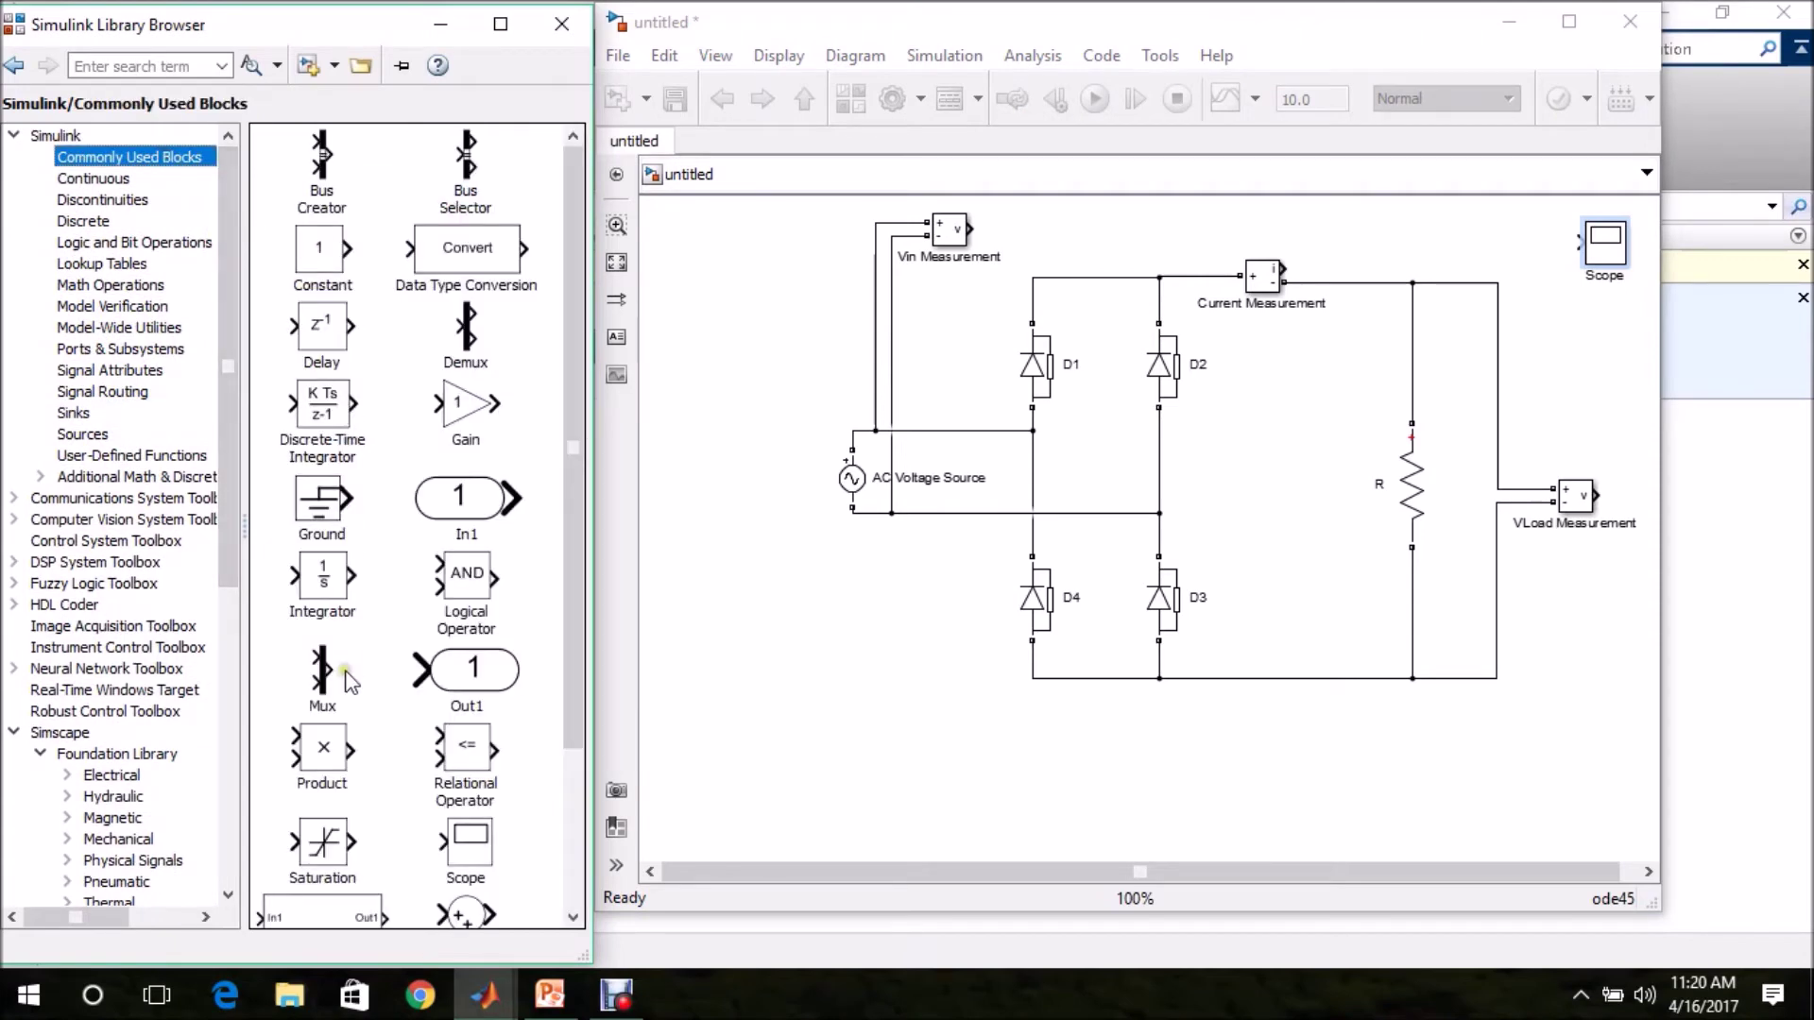
Add a Mux in front of the Scope and wire the Vin Measurement output to its first input
drag(322, 673, 972, 230)
click(1539, 261)
drag(1541, 271, 1542, 272)
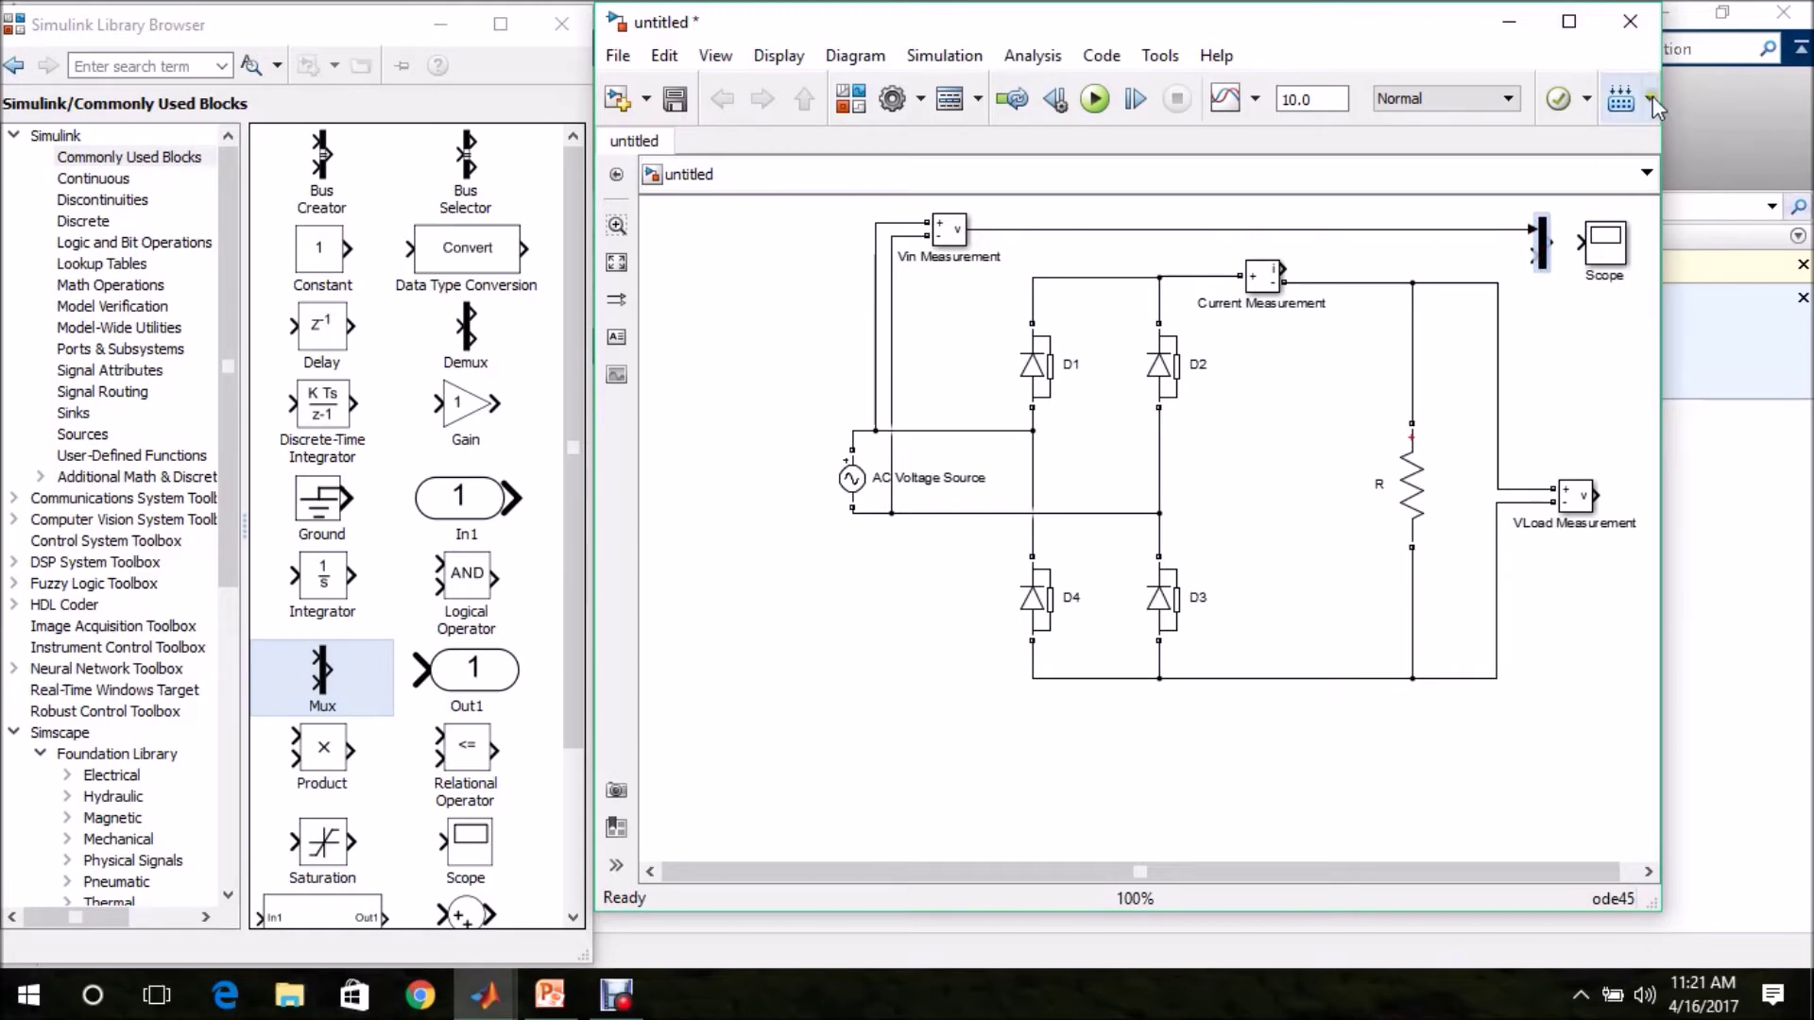
Widen the model window, space the Mux and Scope further out, and wire the VLoad Measurement output to the Mux's second input
drag(1660, 106, 1809, 105)
click(1602, 247)
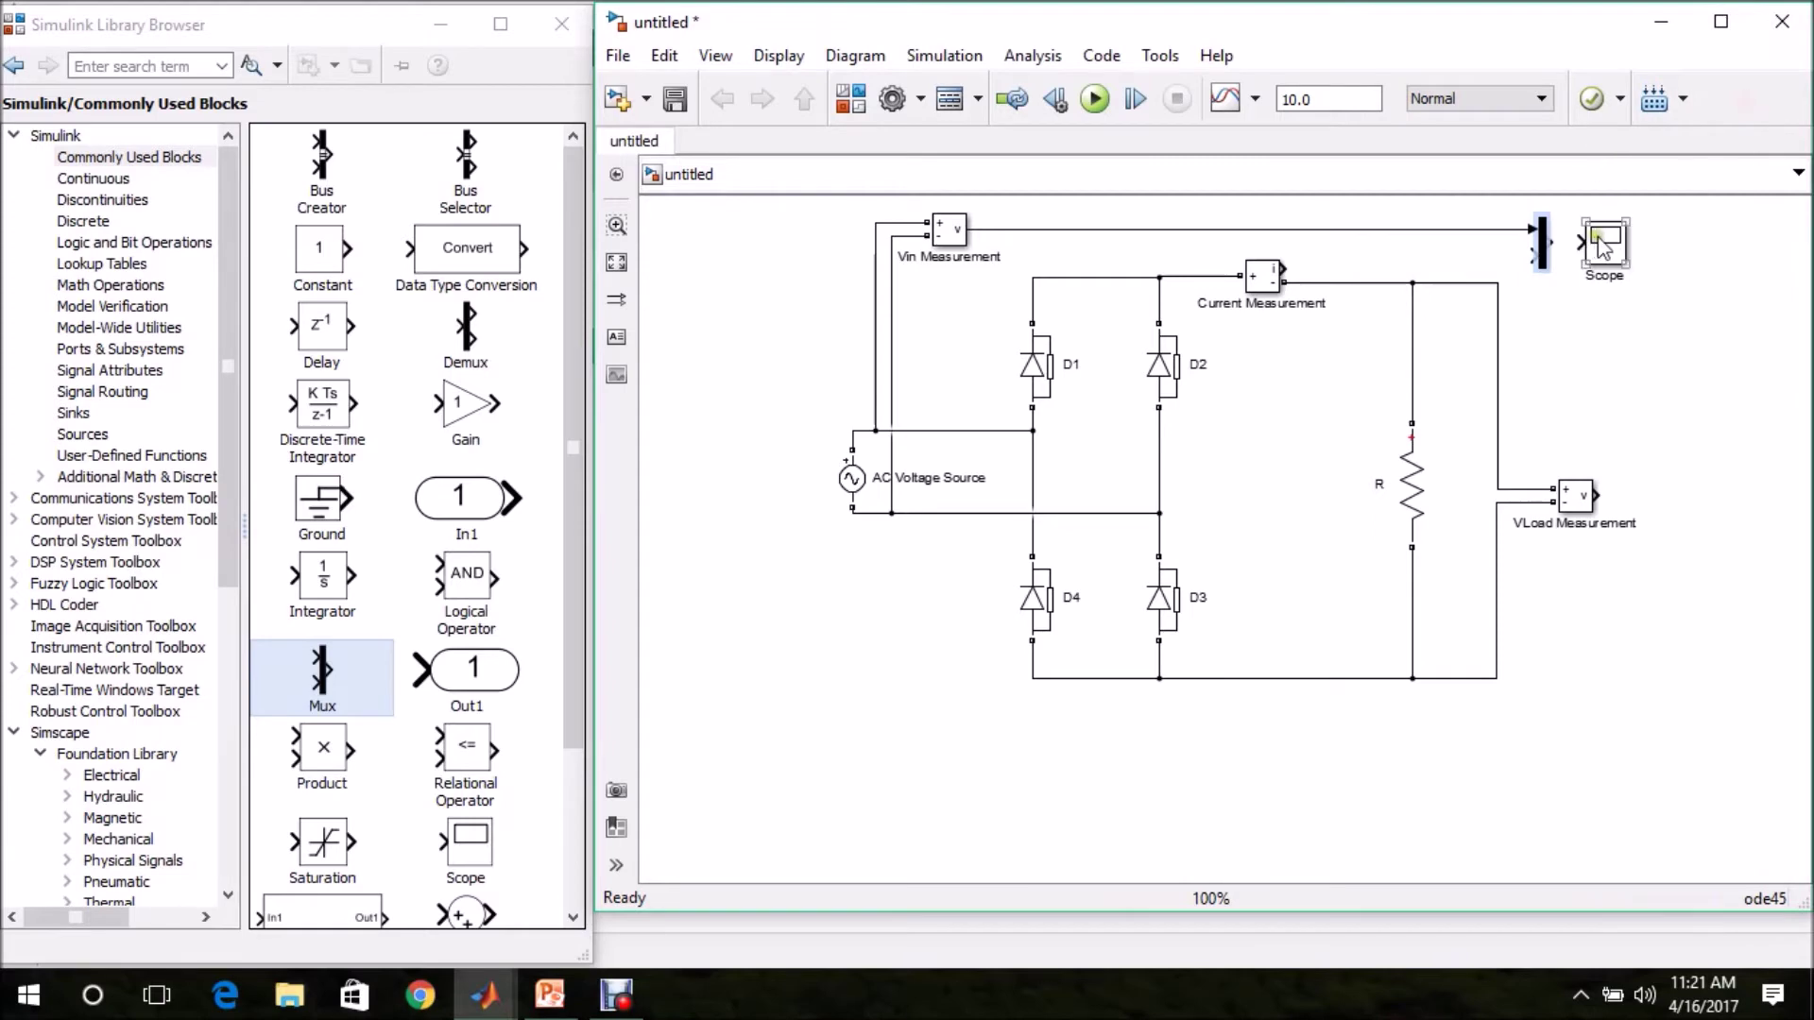
drag(1603, 247, 1741, 249)
drag(1542, 244, 1648, 249)
drag(1599, 492, 1653, 253)
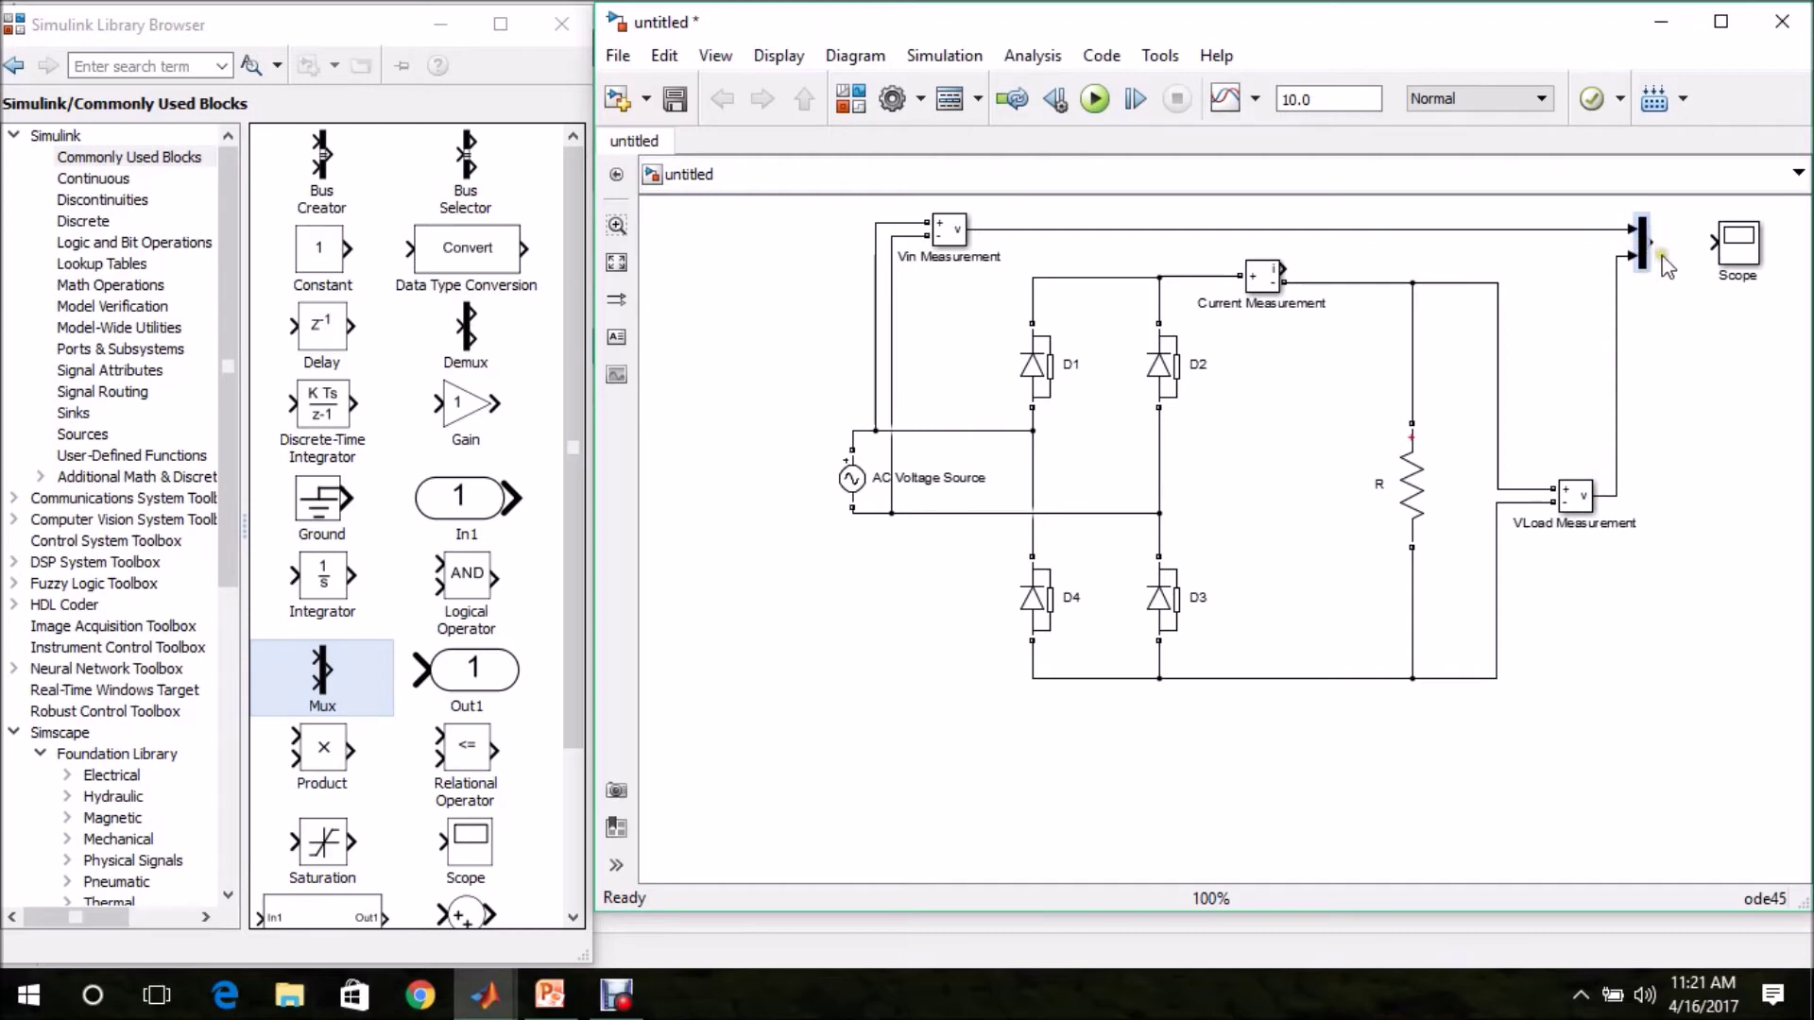
Set the Scope to 2 axes and turn off its limit on stored data points
click(1735, 257)
double_click(1736, 257)
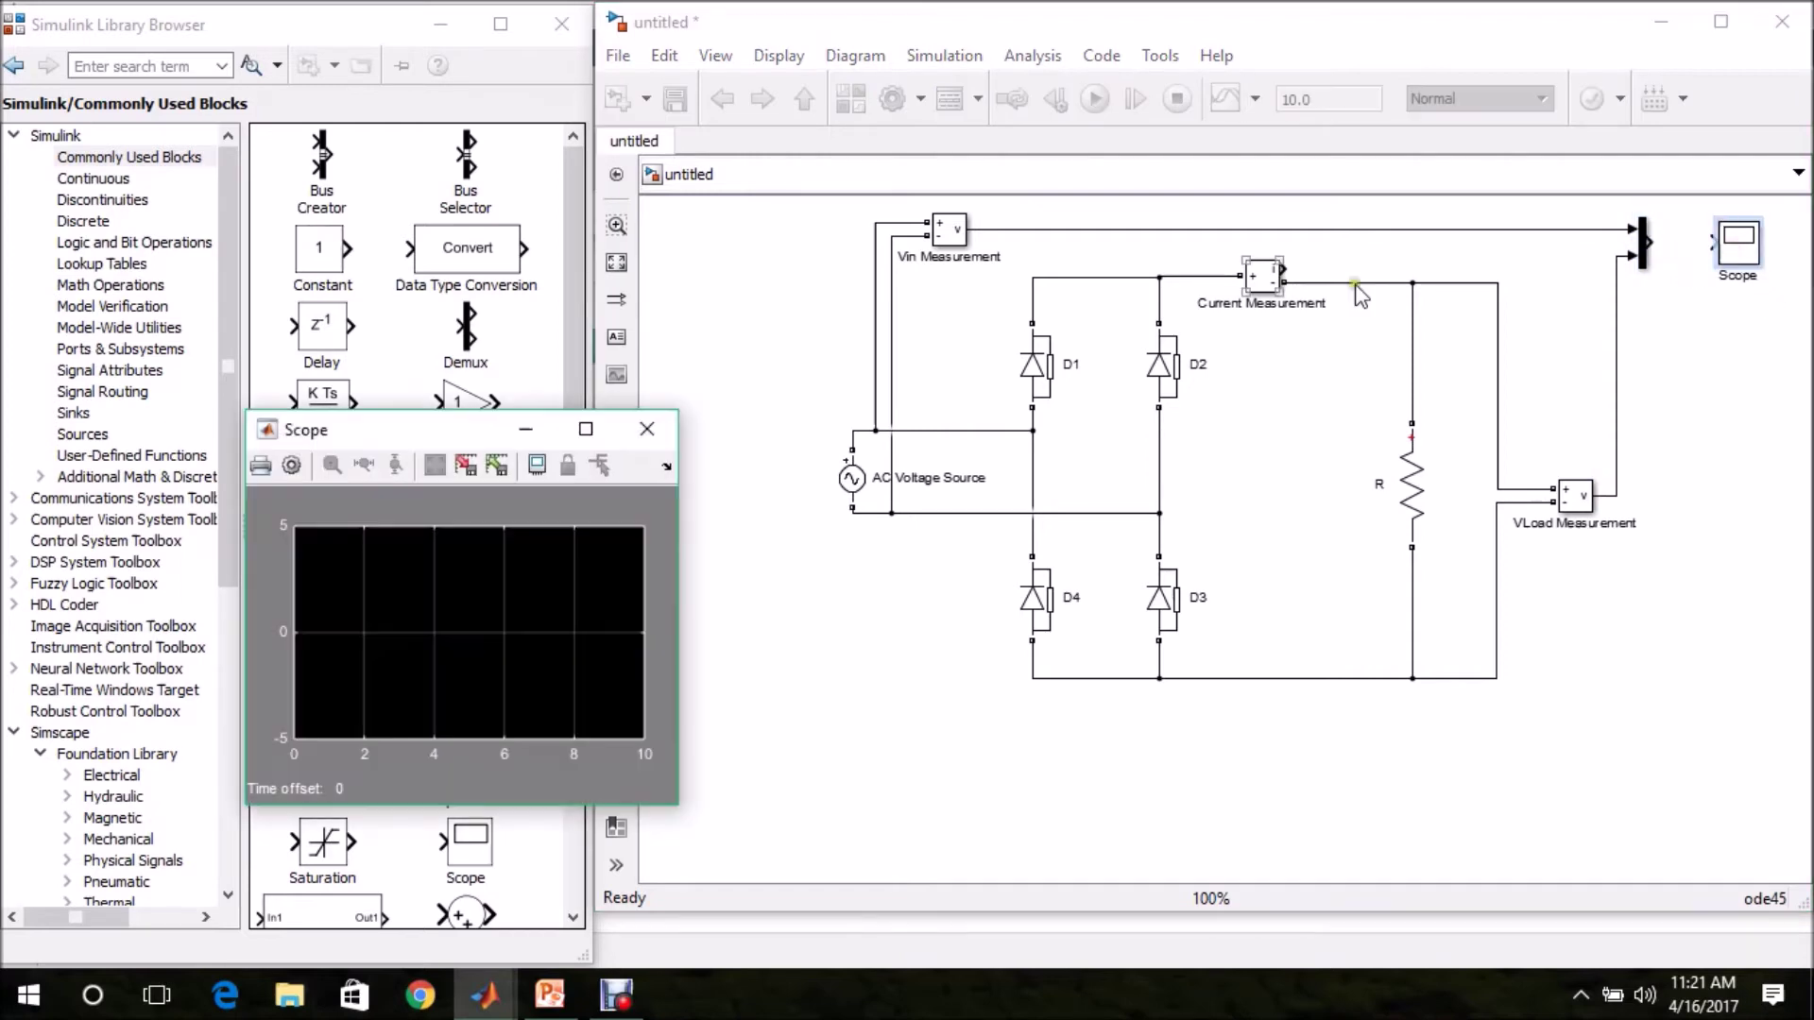
click(292, 465)
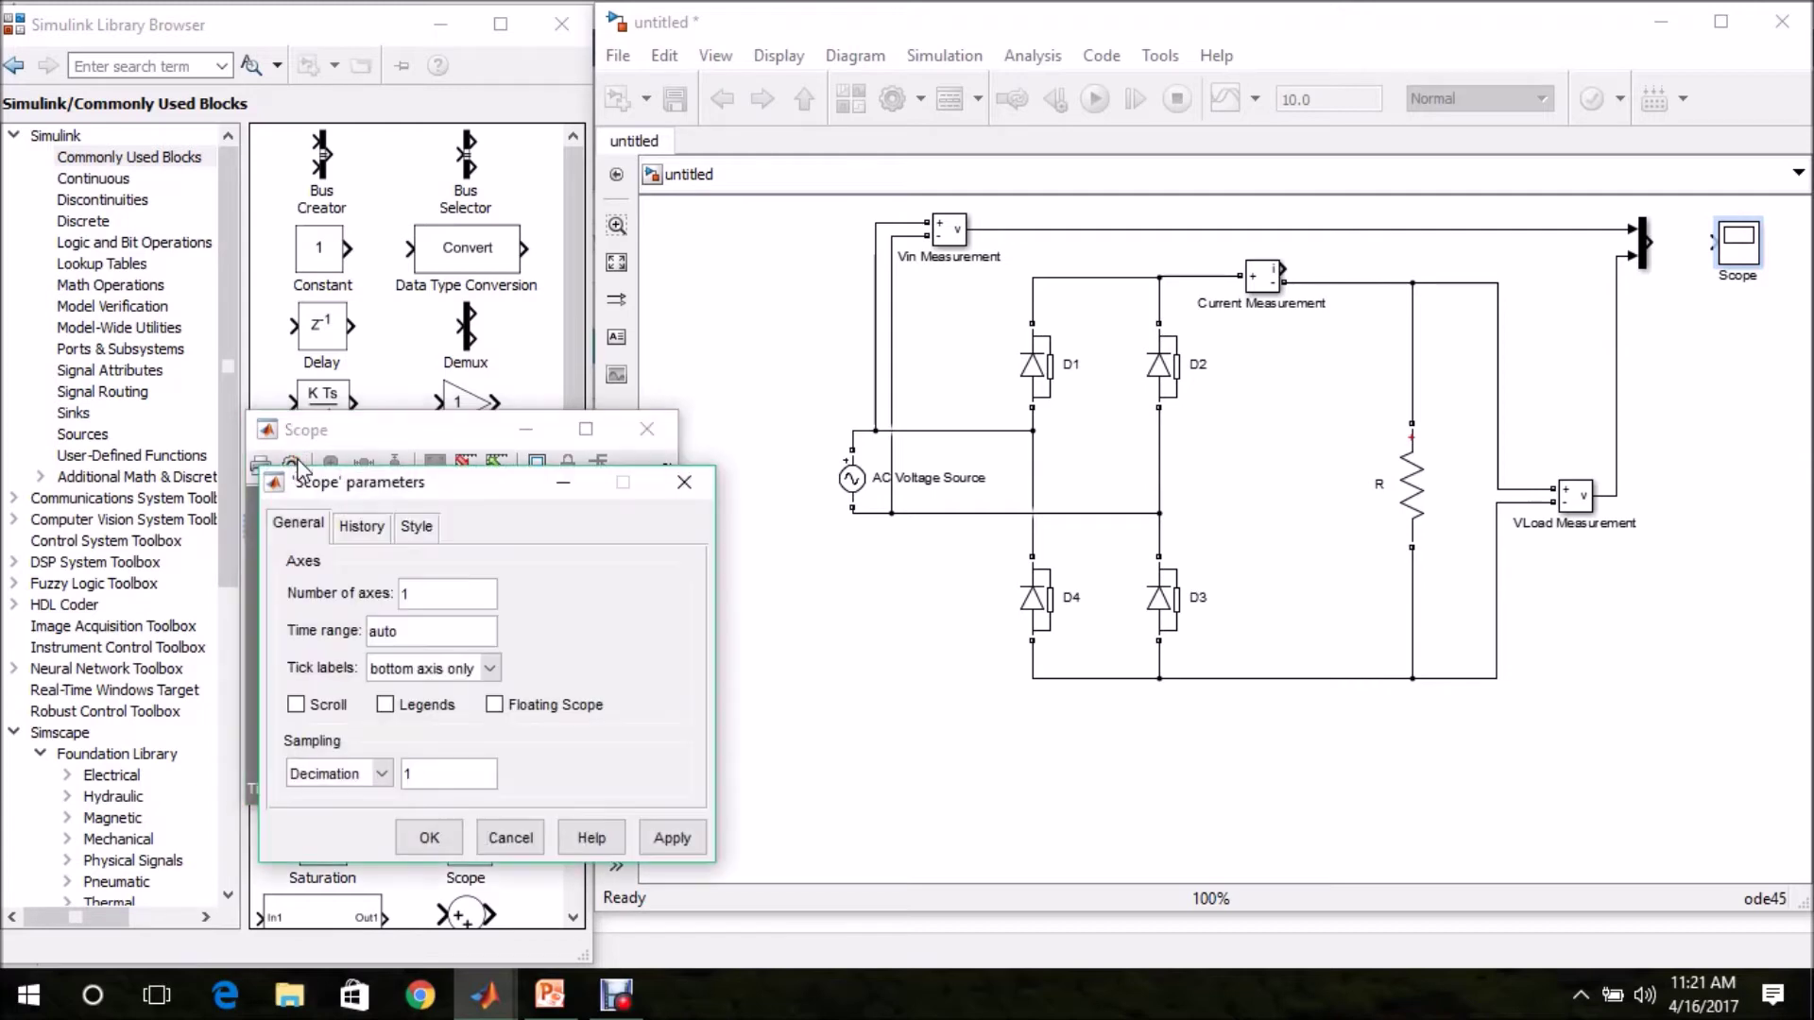
click(425, 595)
drag(428, 595, 381, 590)
click(361, 529)
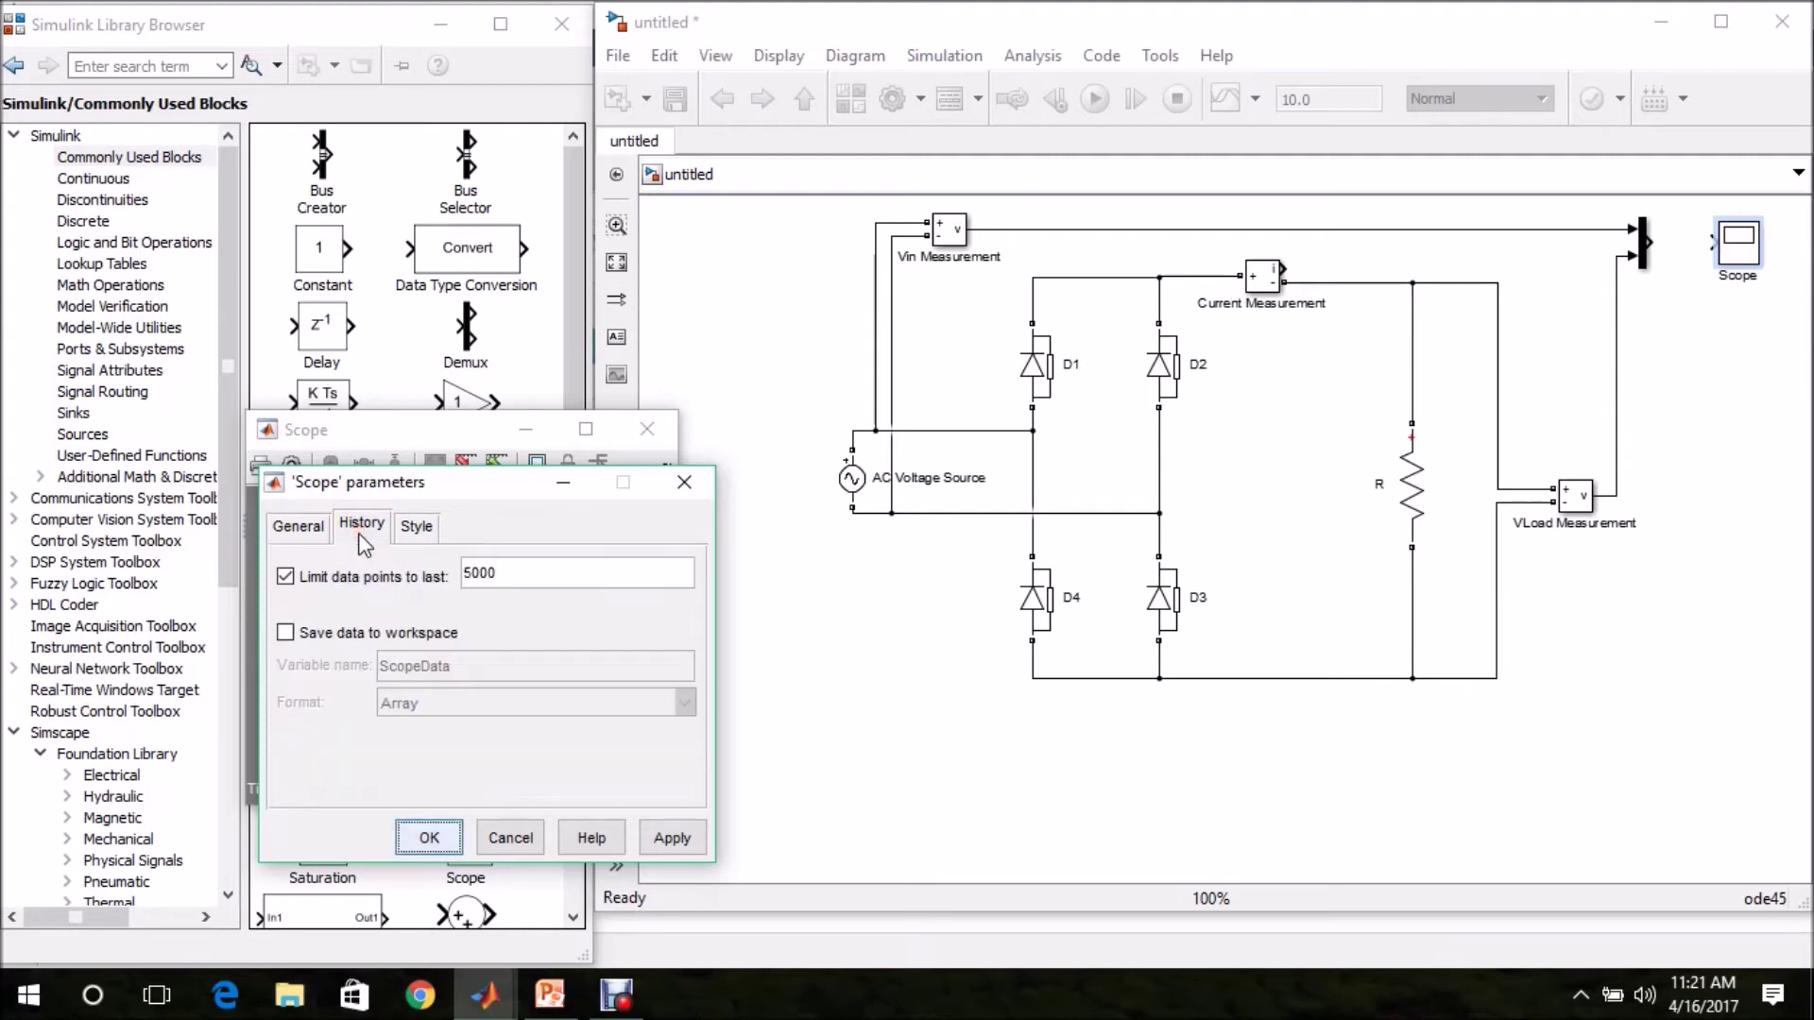
click(285, 576)
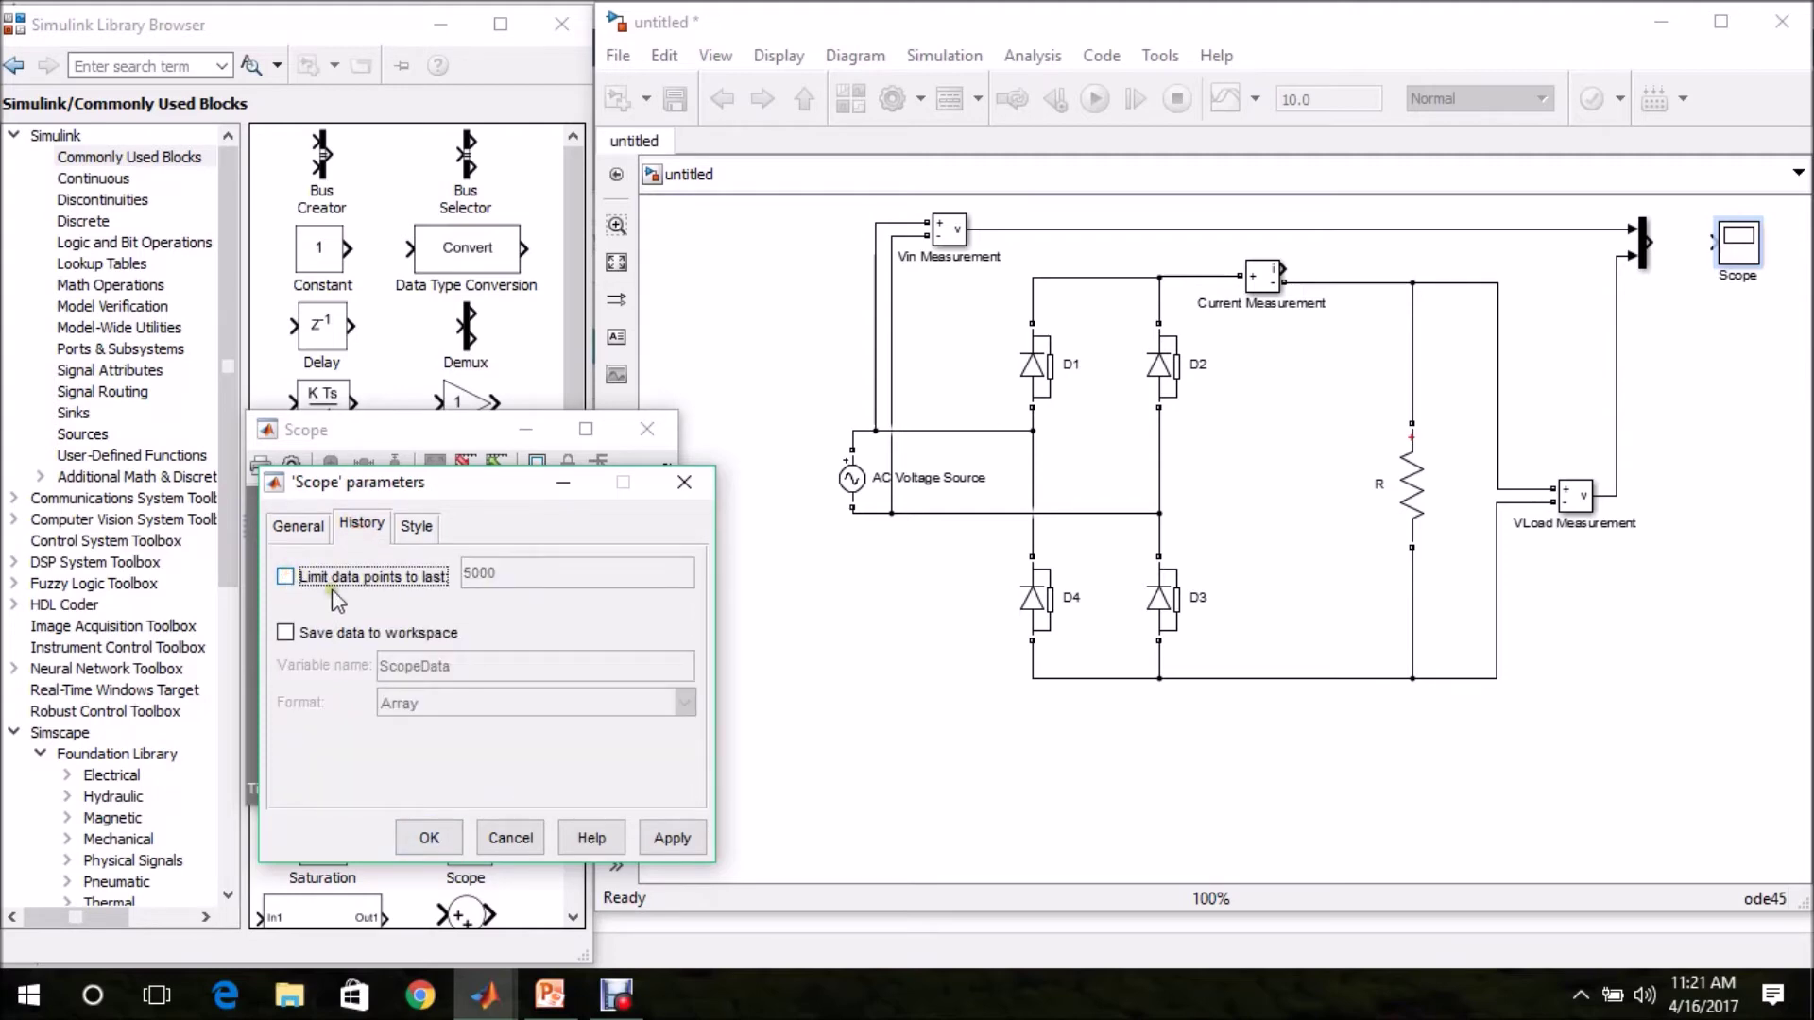
click(429, 838)
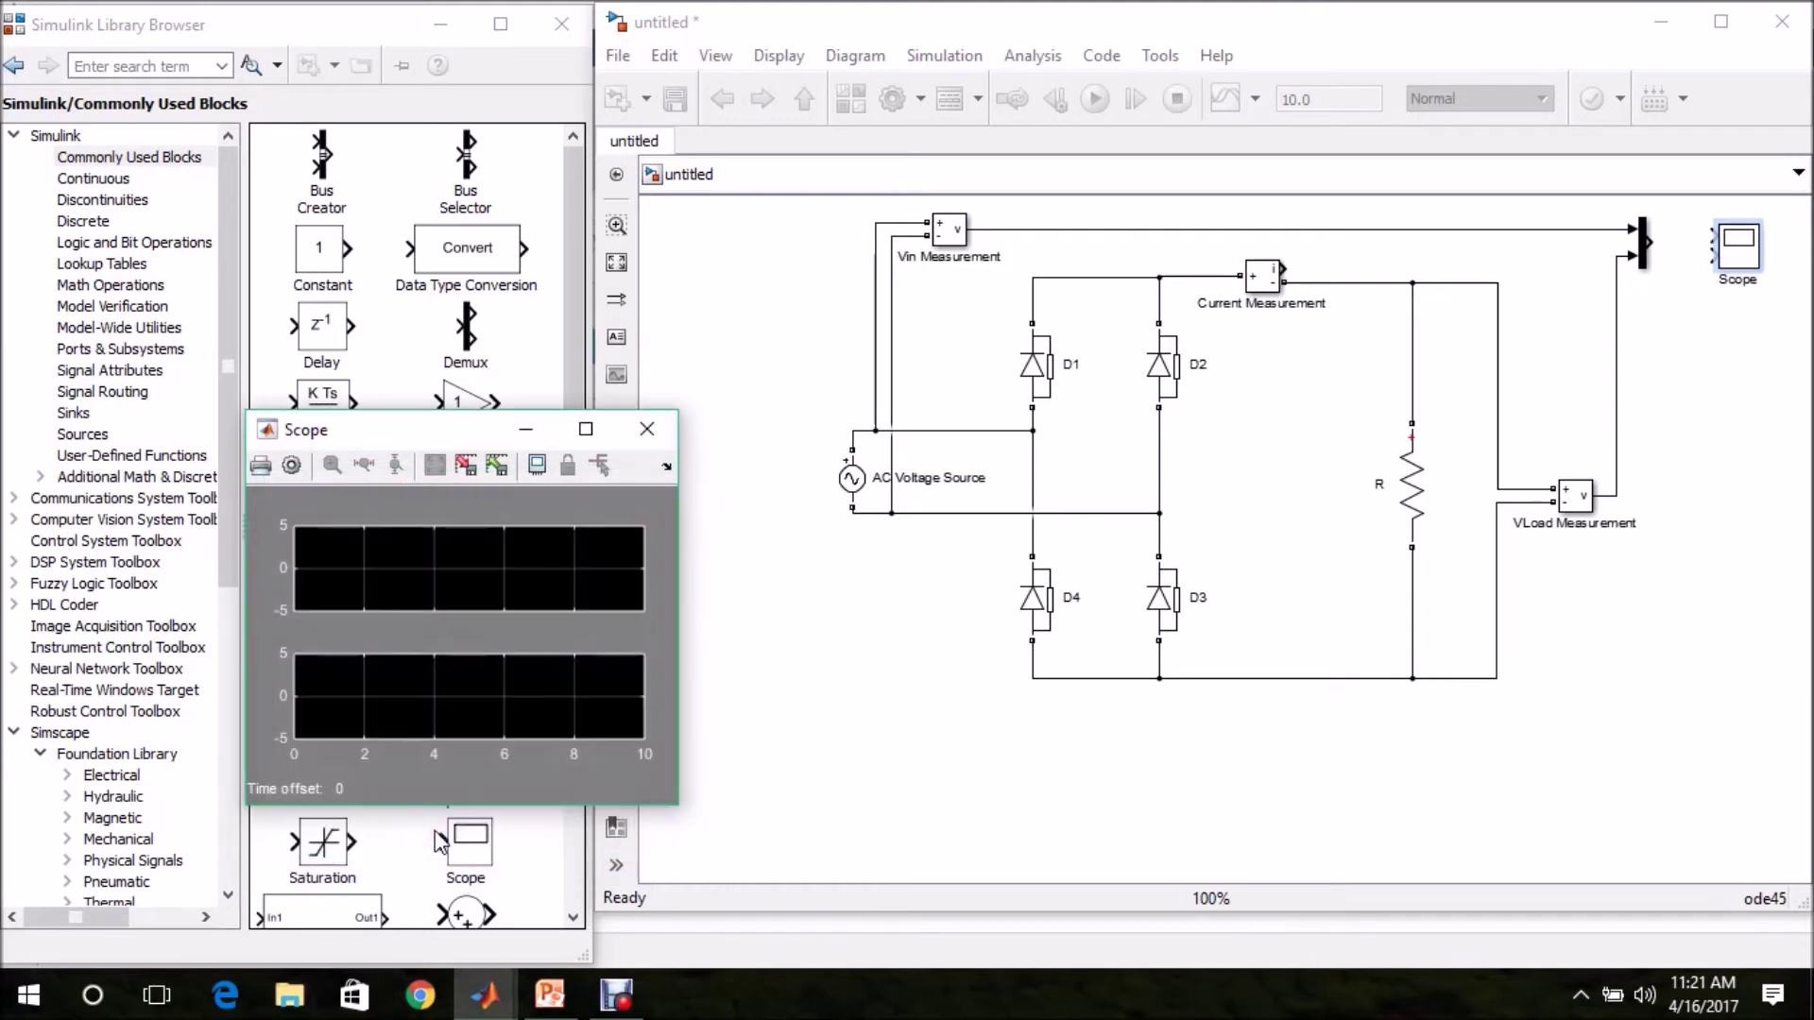
click(646, 435)
Wire the Mux output to the Scope's first input and the Current Measurement output to its second input
drag(1697, 234, 1648, 241)
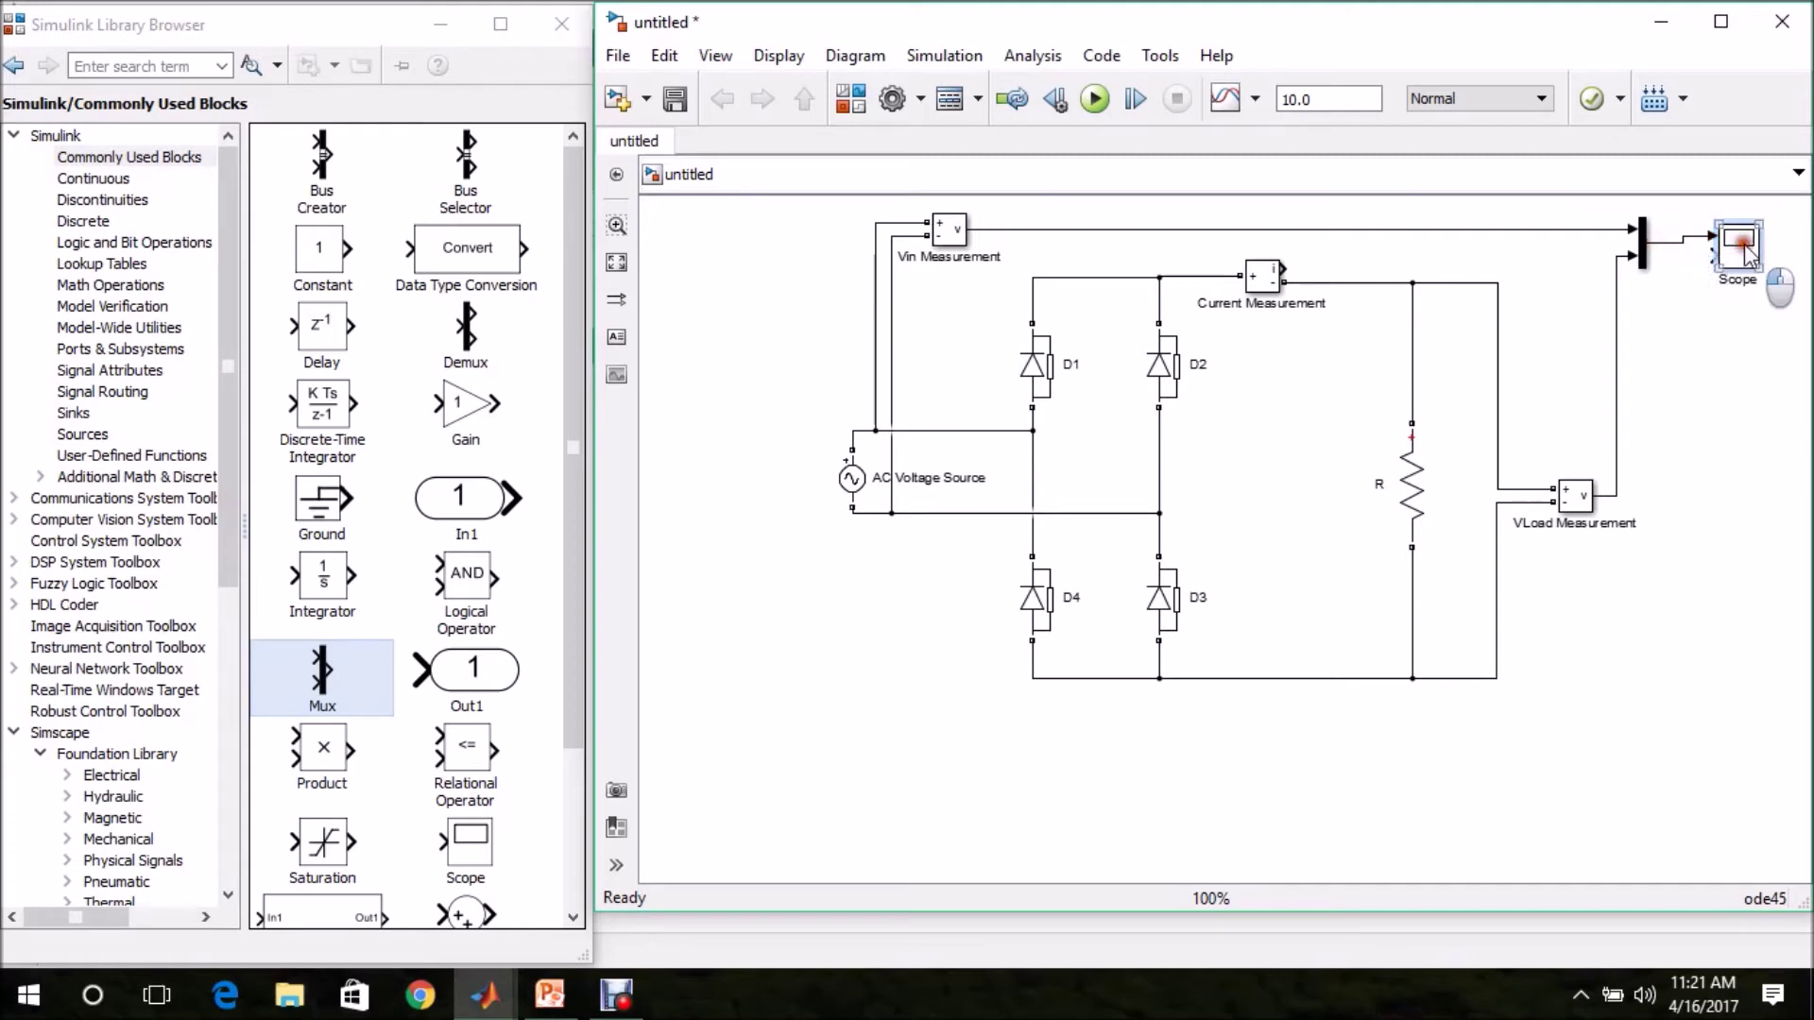
drag(1711, 263, 1287, 275)
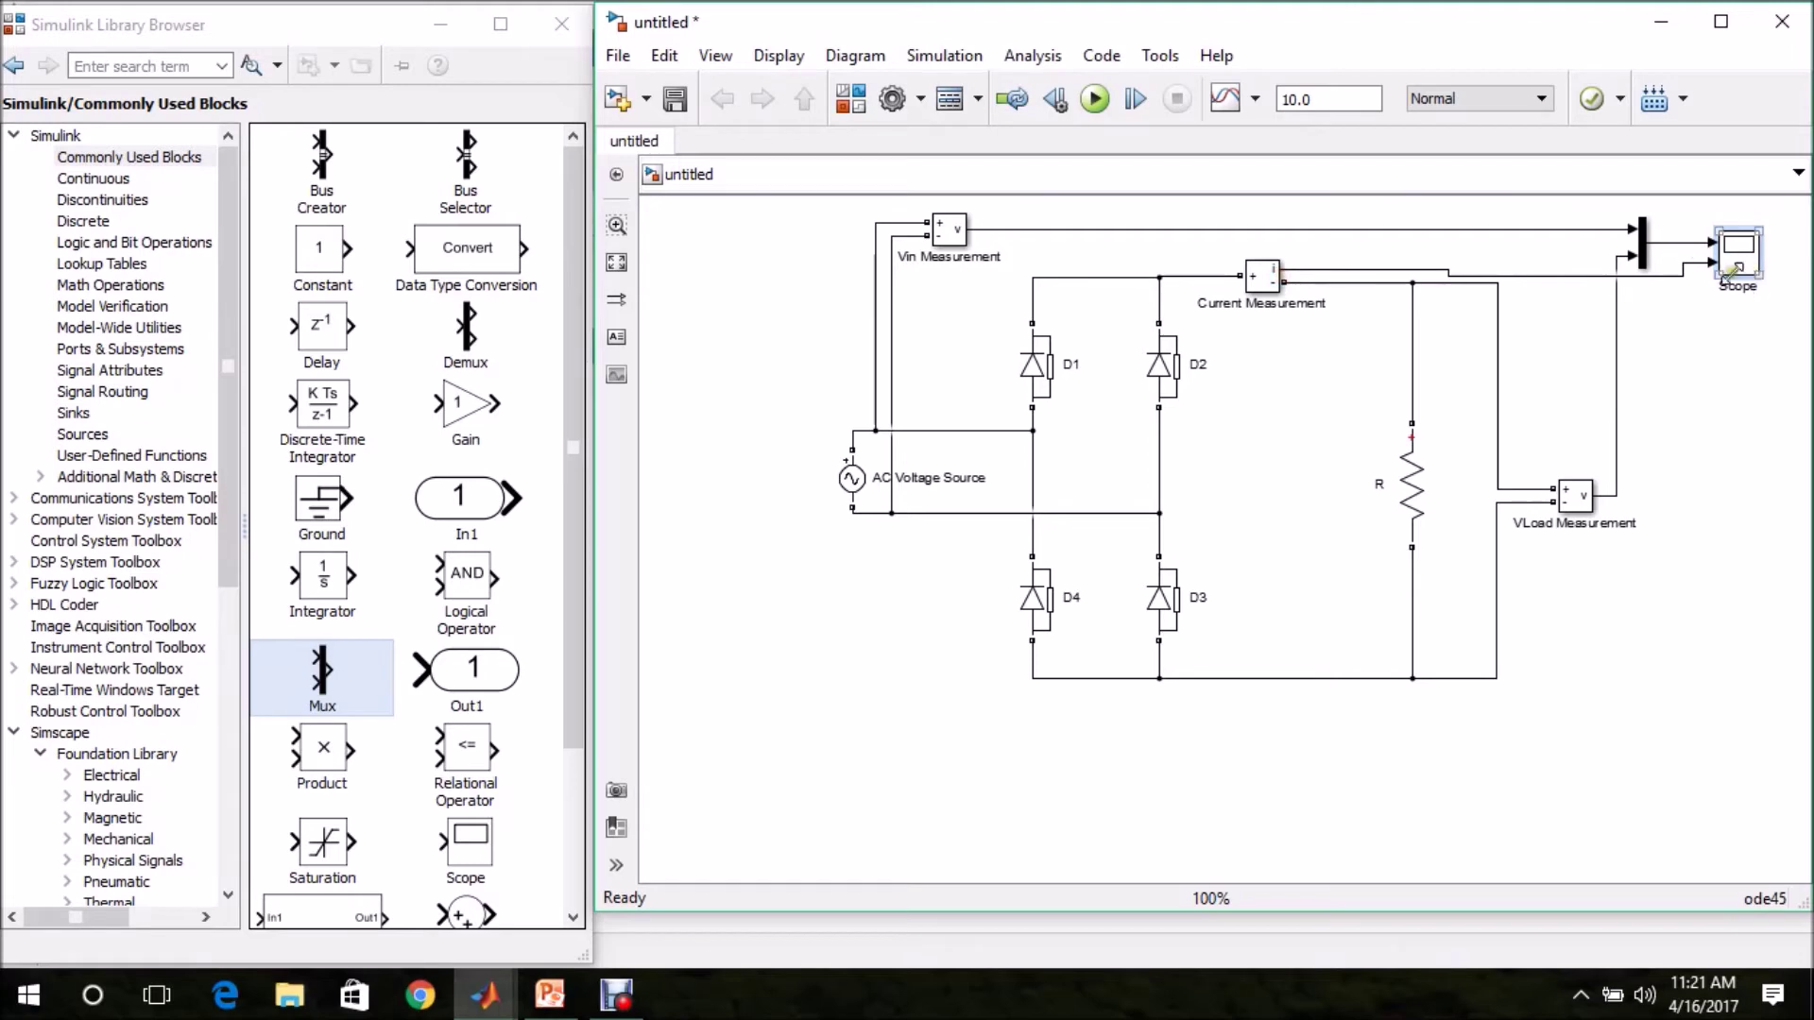
click(1643, 242)
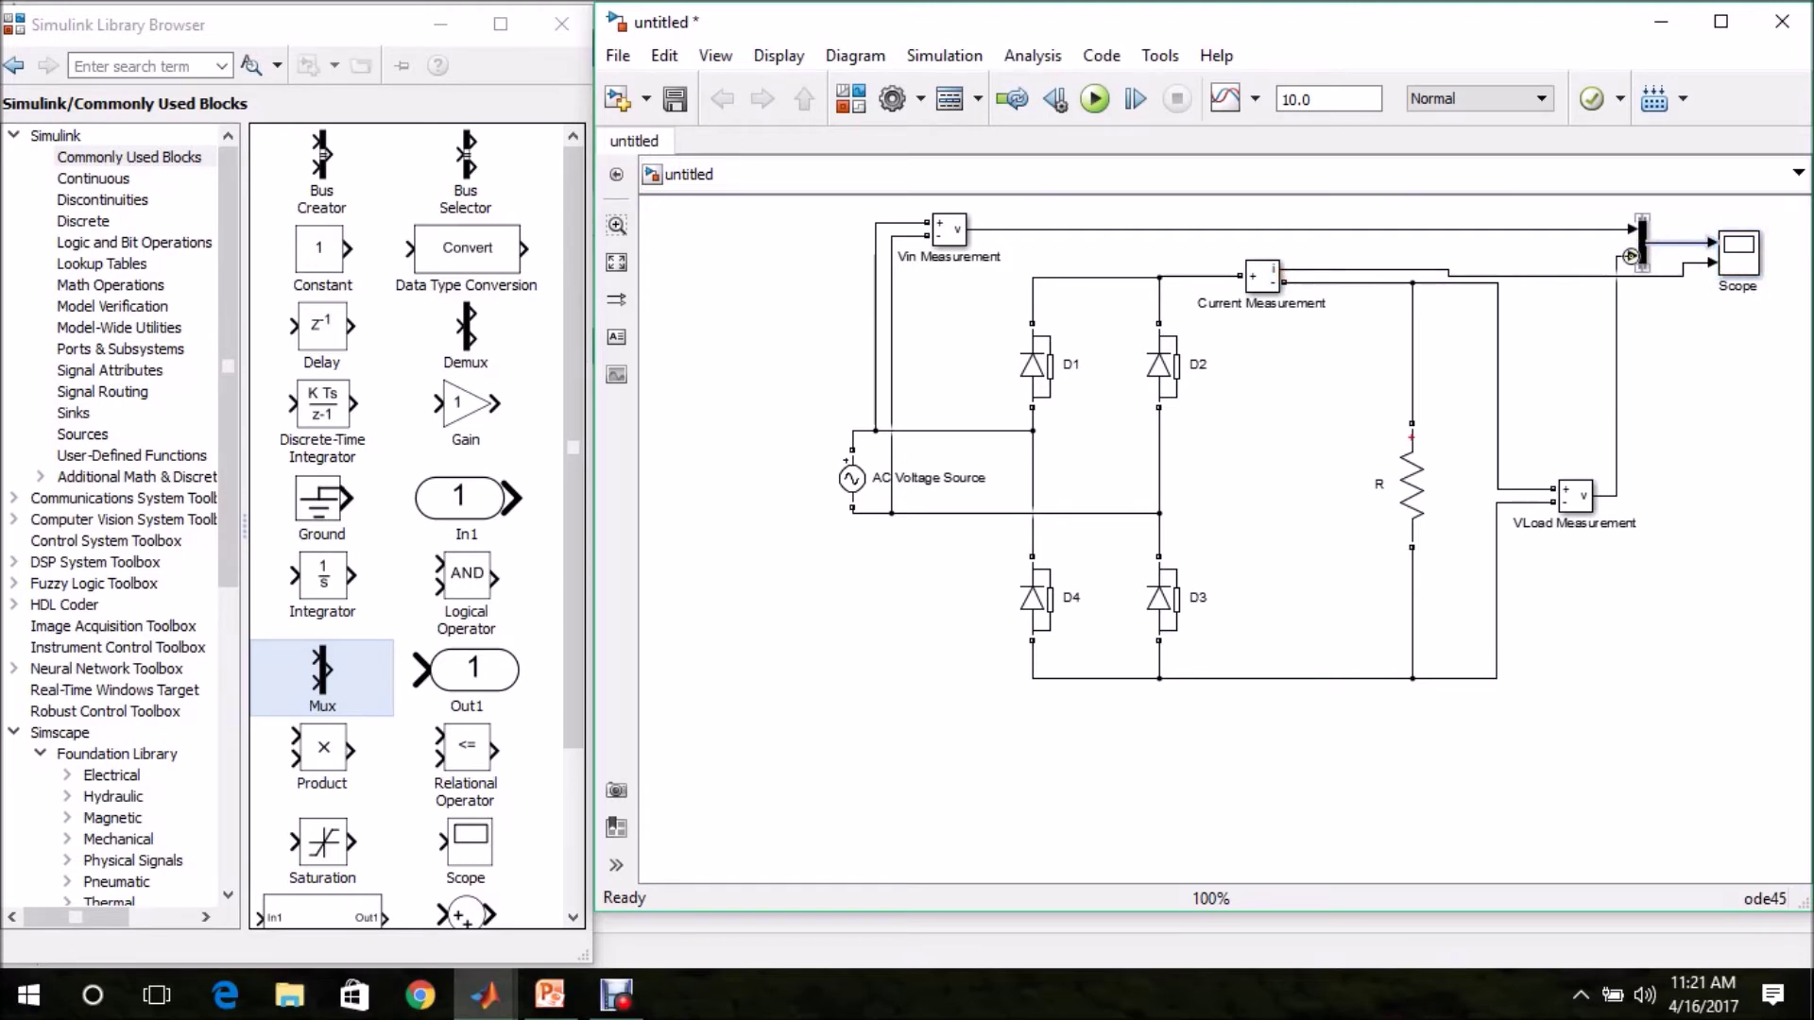
Move the whole circuit down to leave space above it in the model canvas
key(ctrl+a)
key(Down)
key(Down)
key(Down)
key(Down)
key(Down)
key(Down)
key(Down)
key(Down)
key(Down)
key(Down)
key(Down)
key(Down)
key(Down)
key(Down)
key(Down)
key(Down)
key(Down)
key(Down)
key(Down)
key(Down)
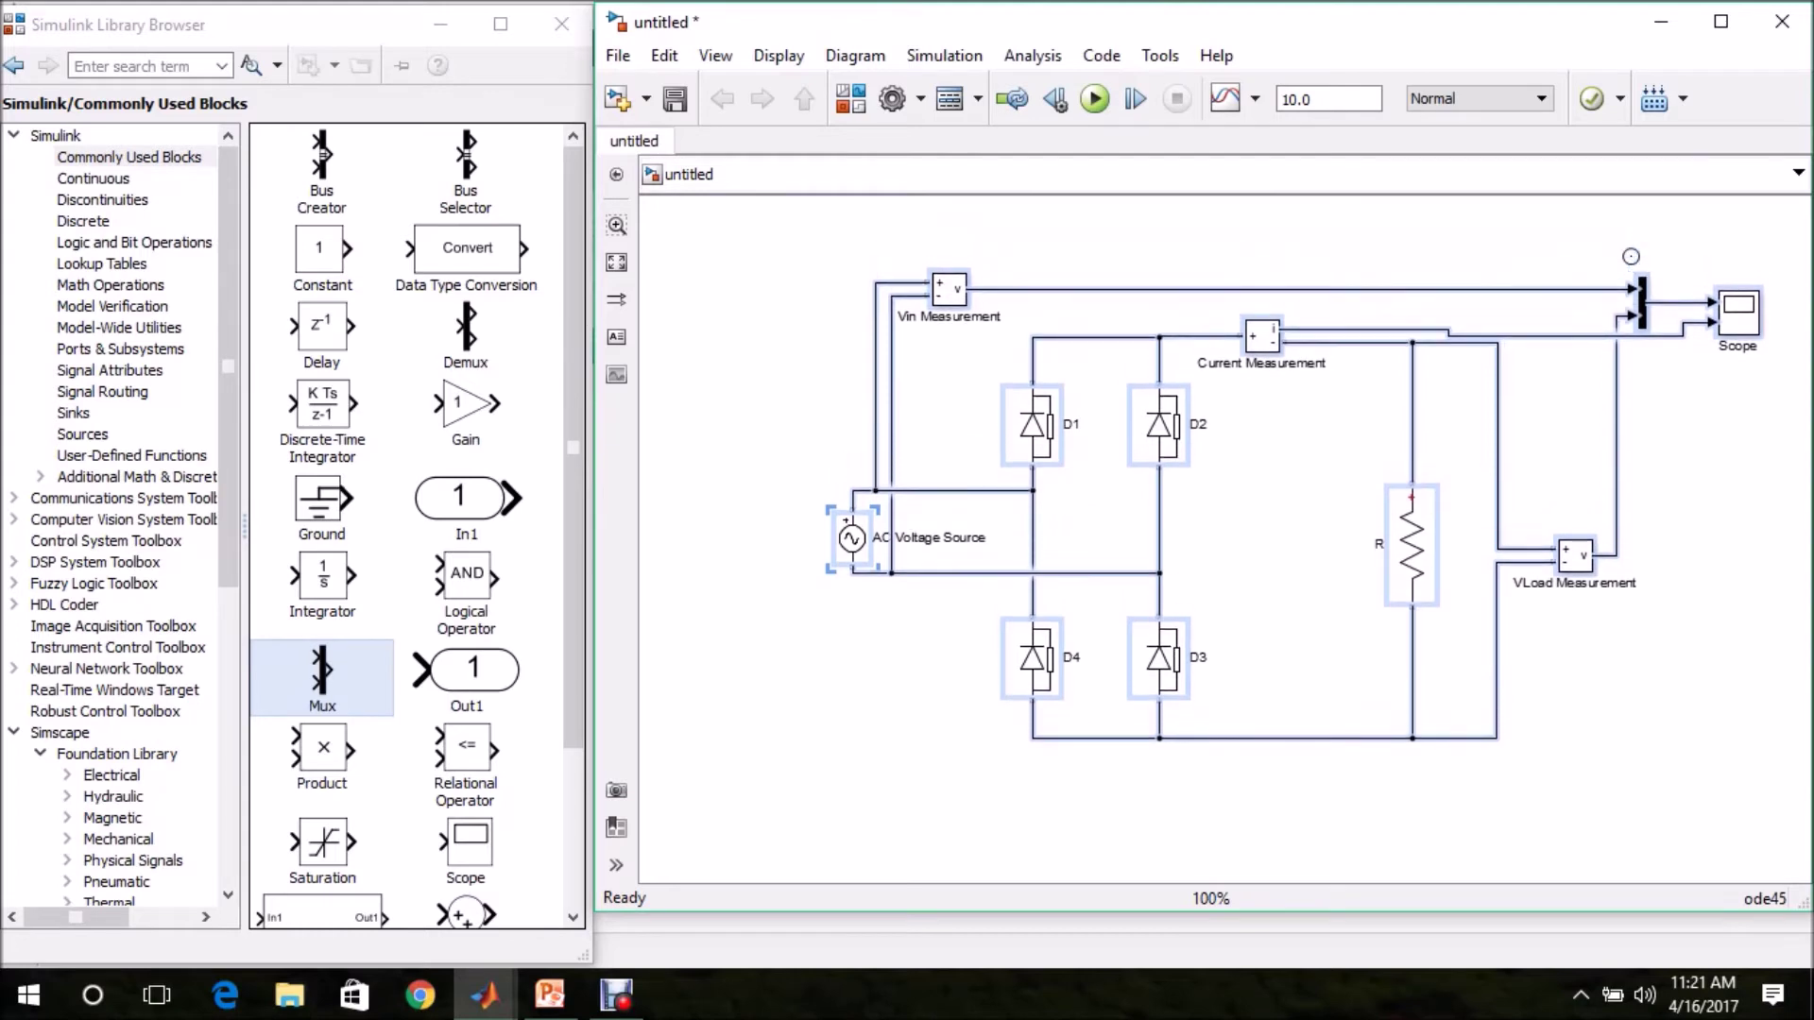
click(1765, 501)
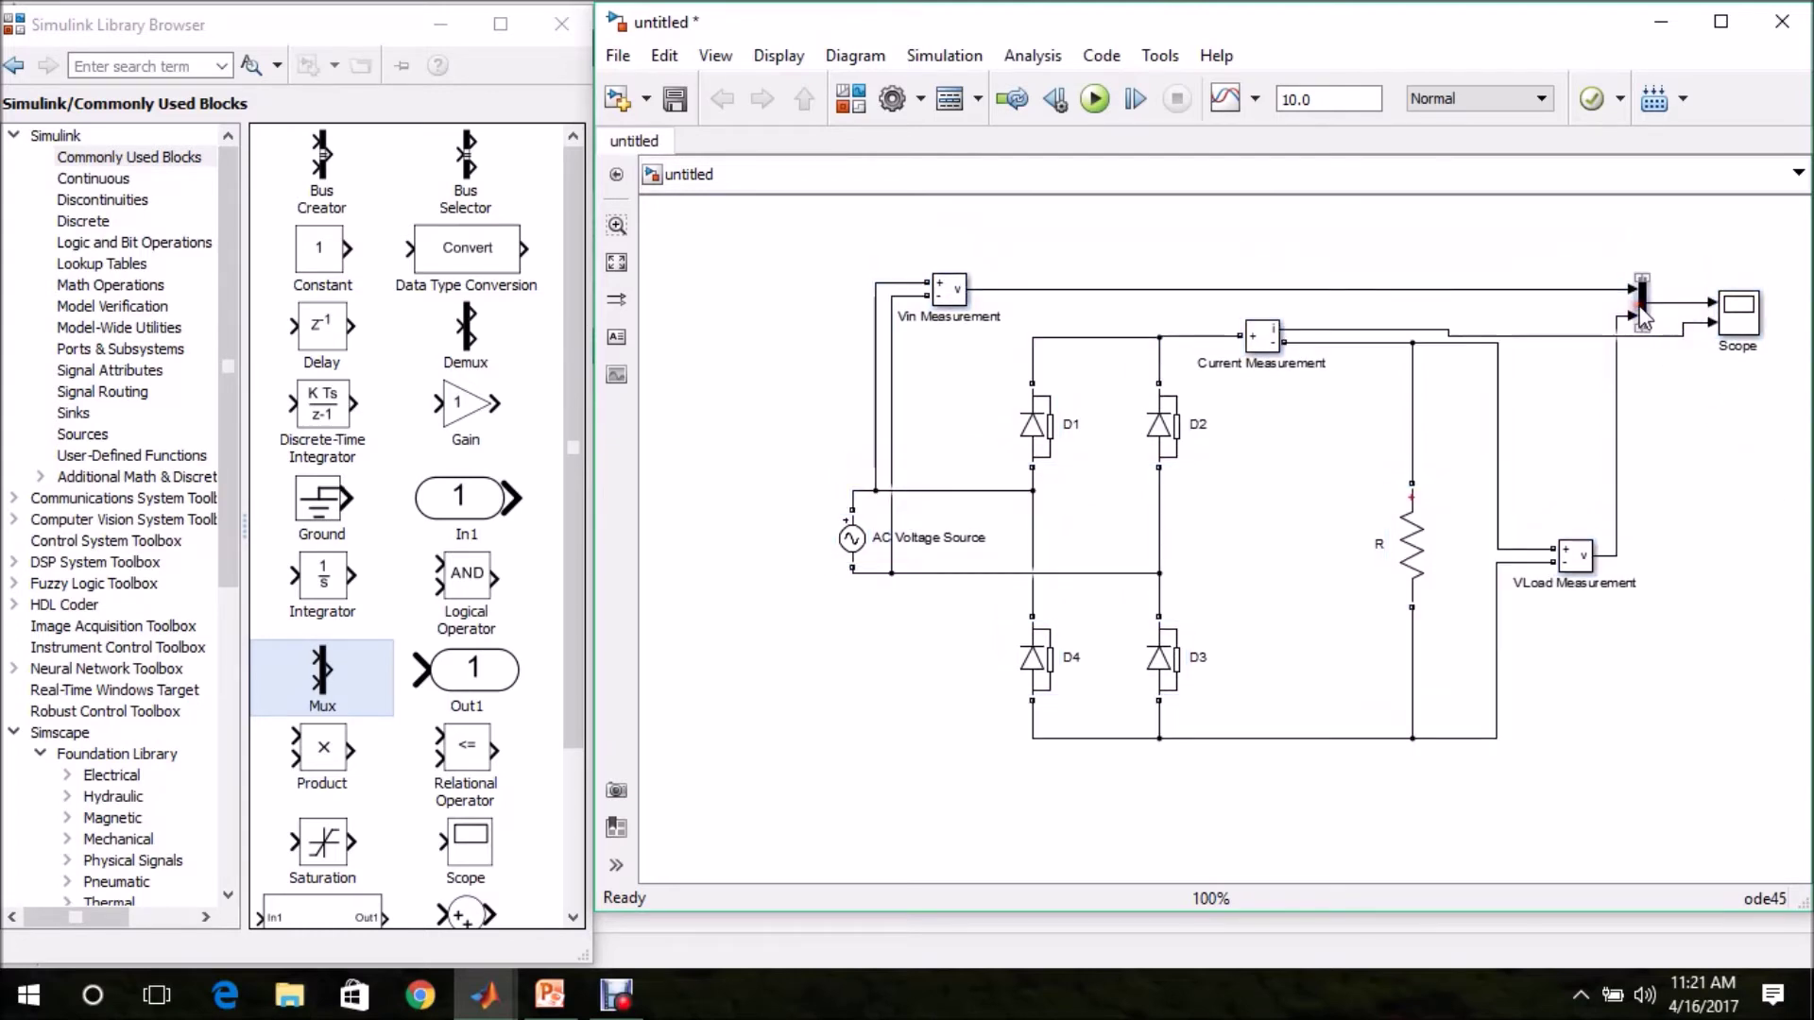
Move the Mux and Scope up slightly and straighten the current signal wire leading to the Scope
key(Up)
key(Up)
key(Up)
key(Up)
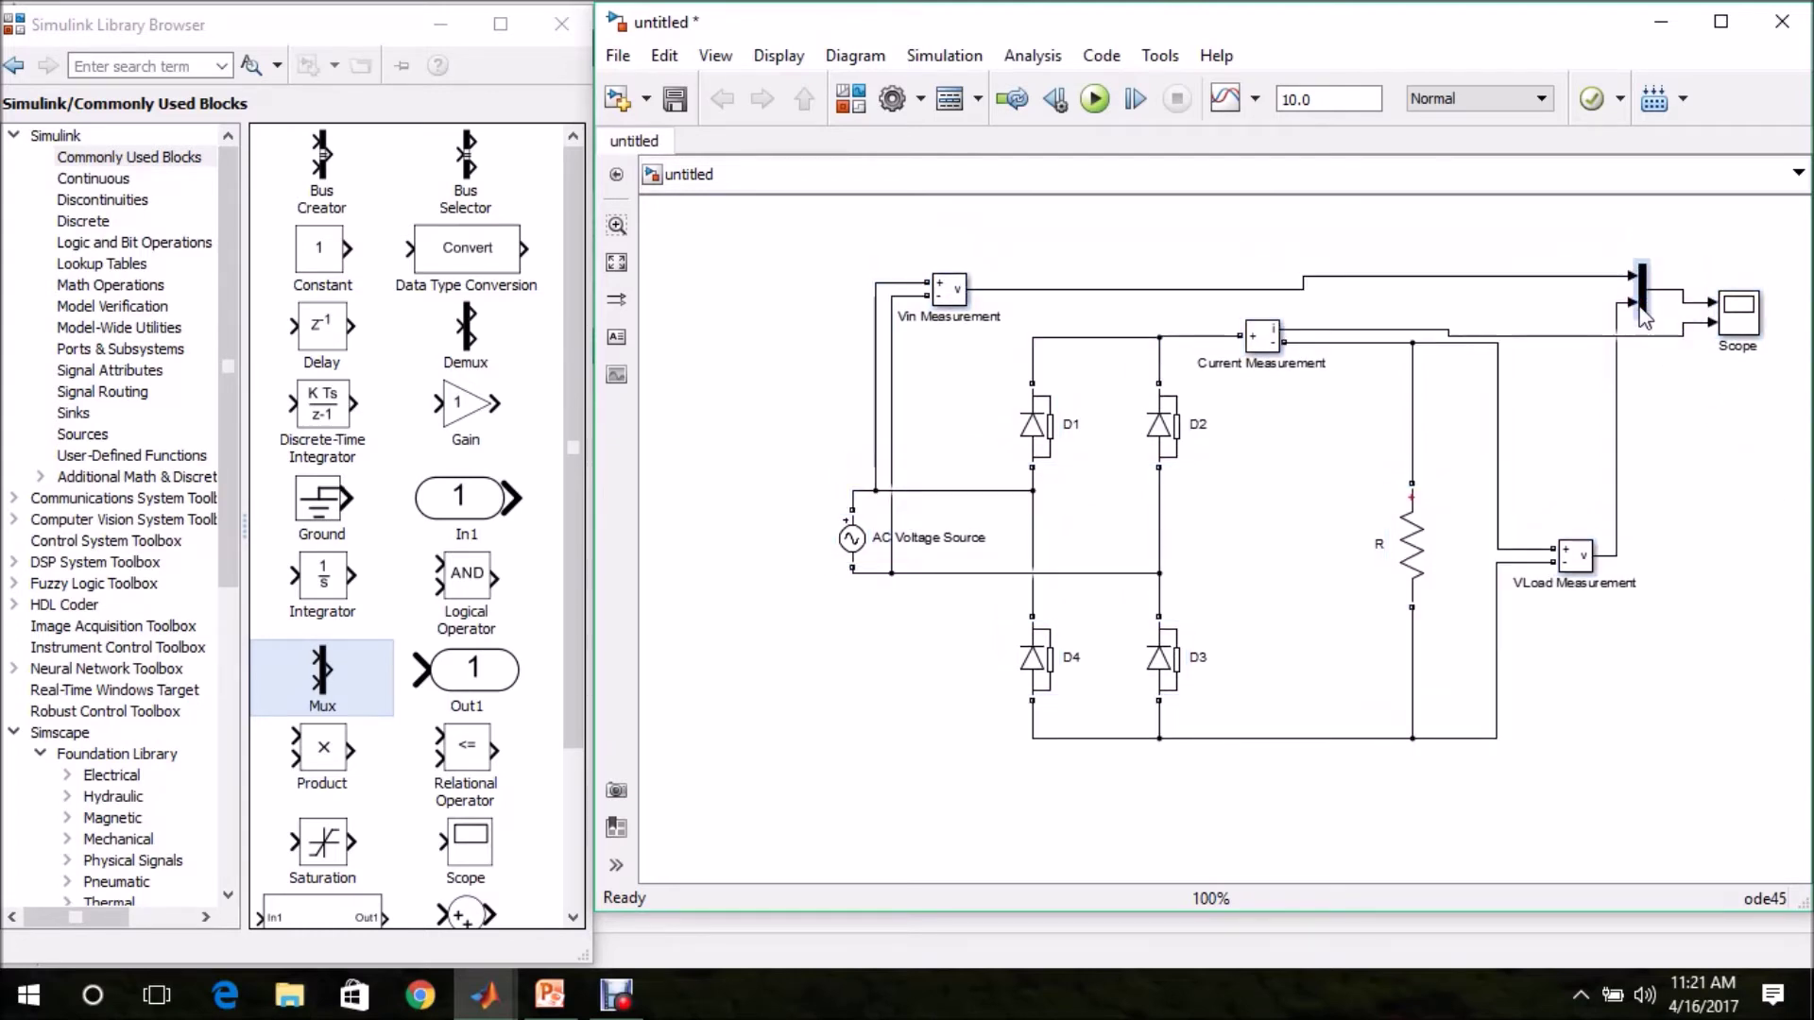
click(1736, 317)
key(Up)
key(Up)
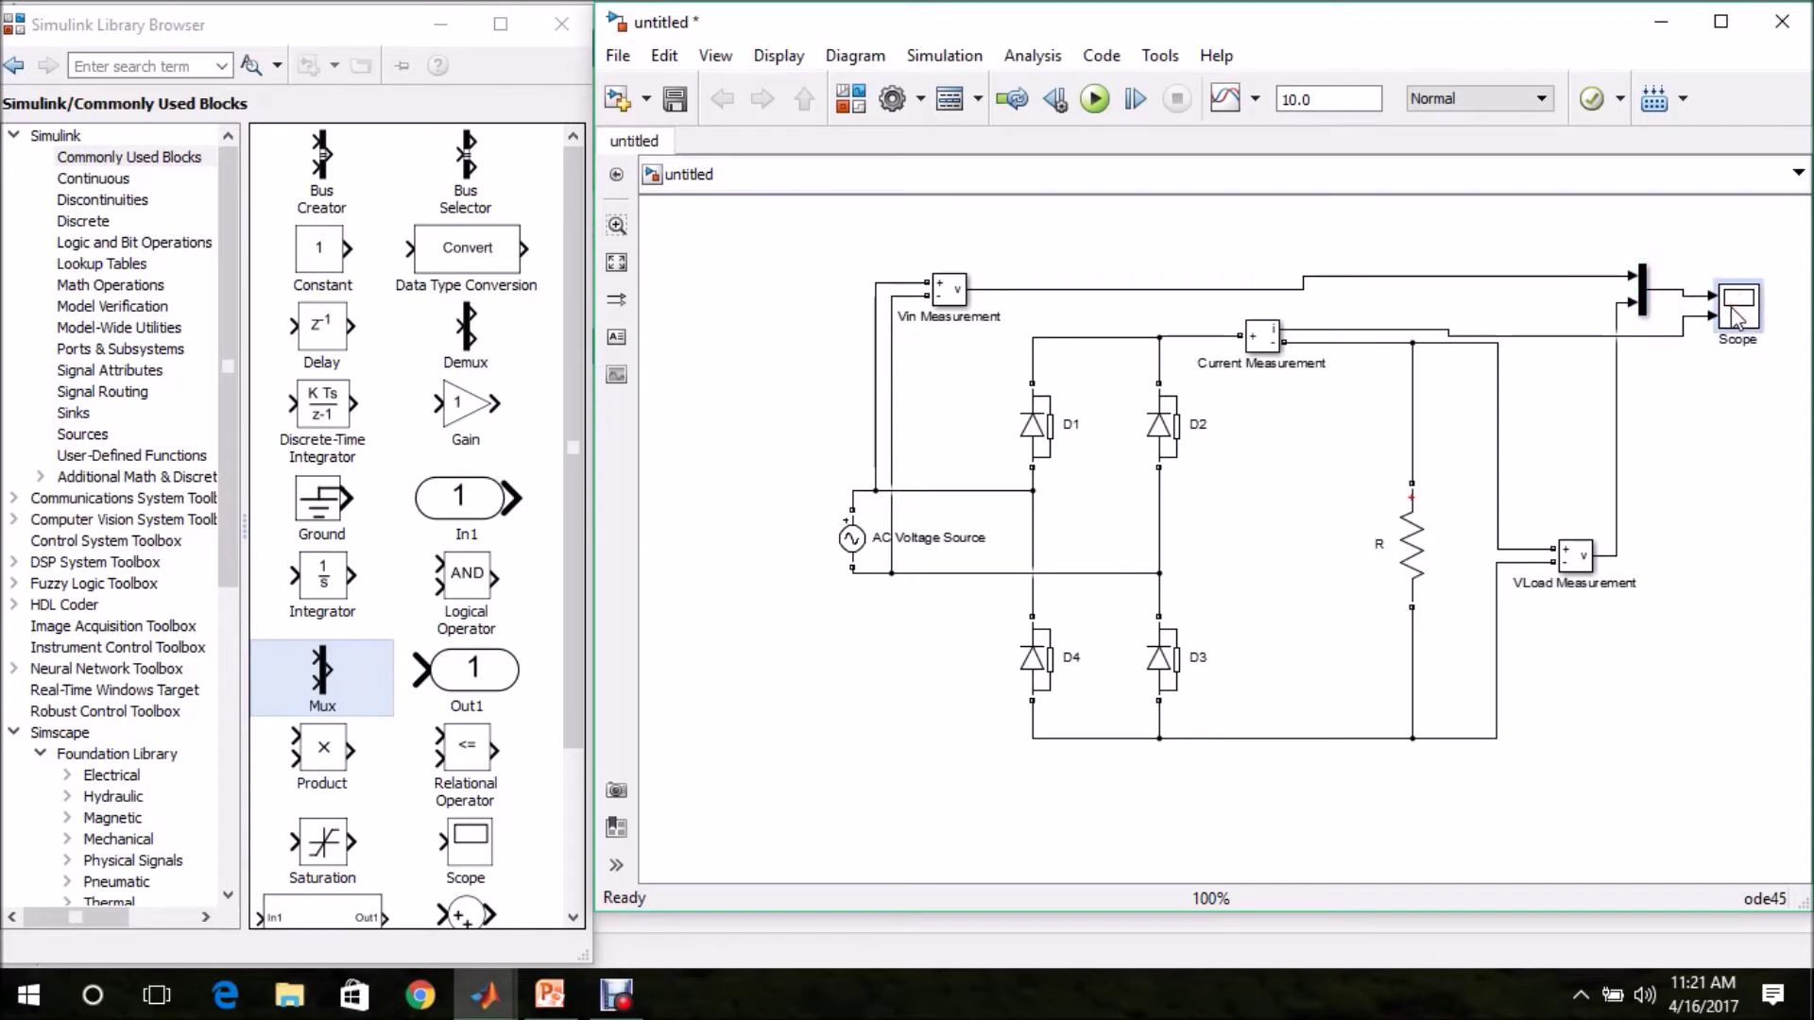
click(1629, 328)
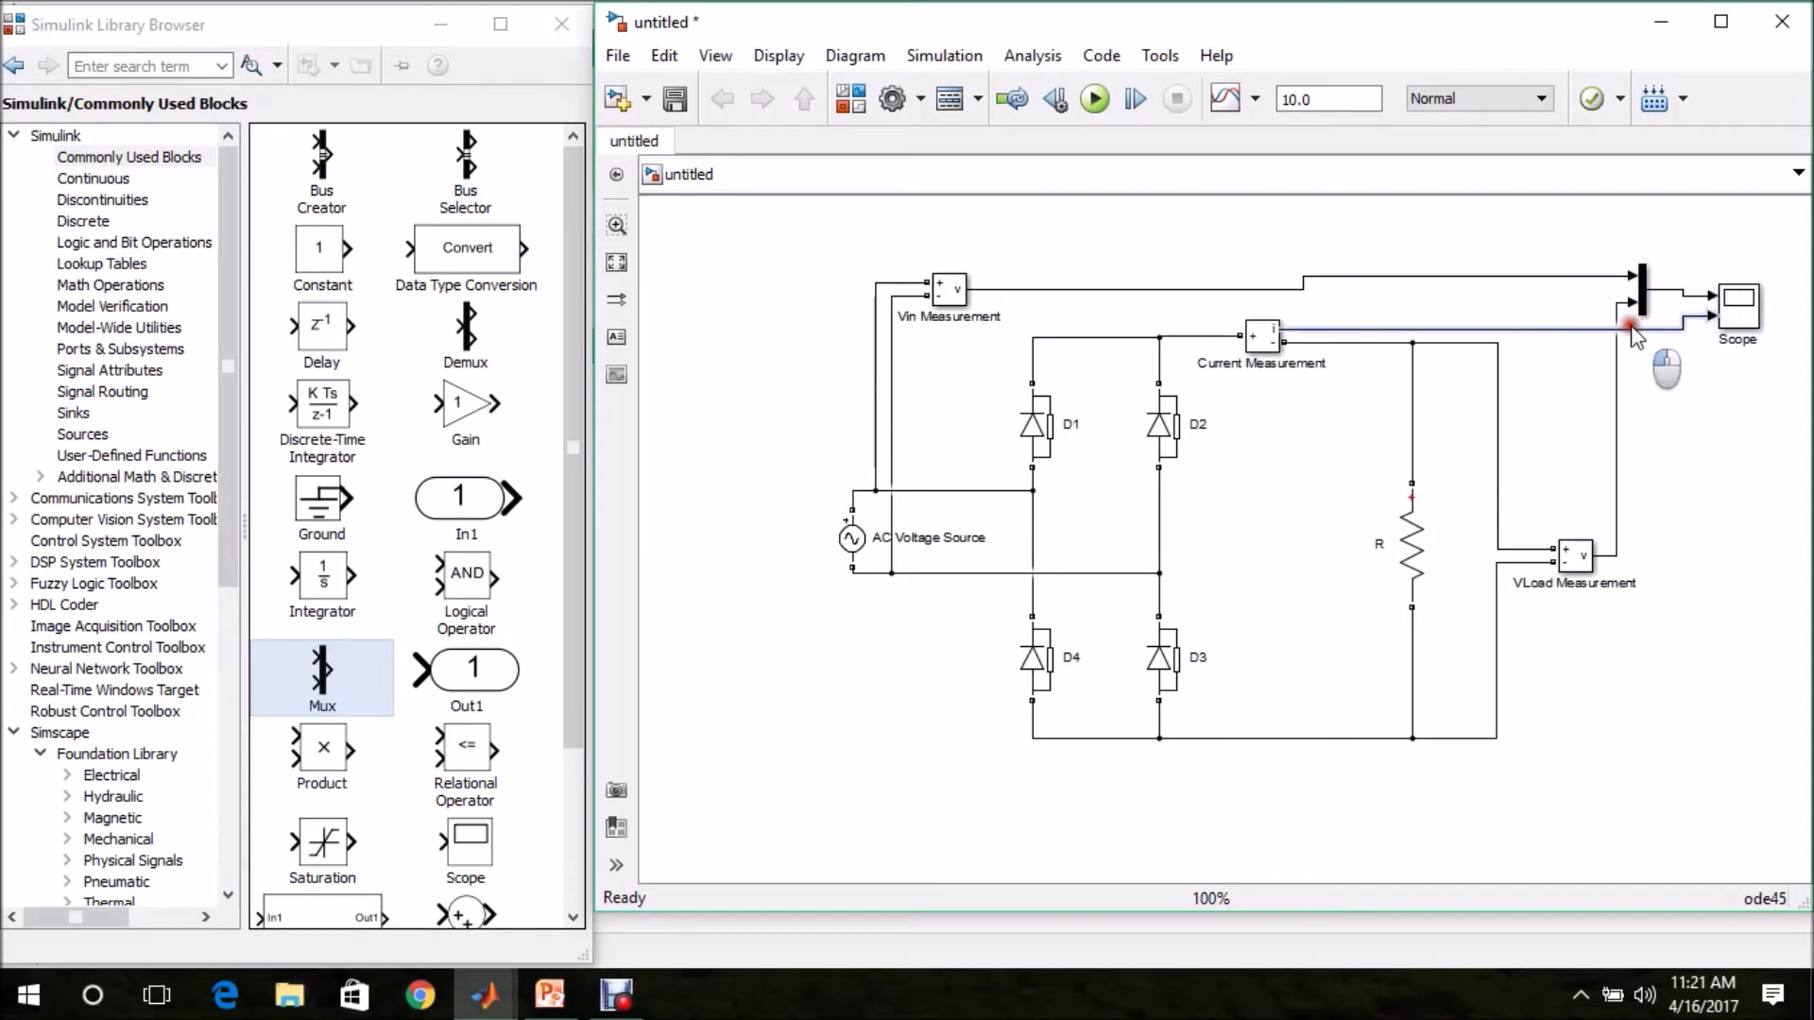
Move the Vin Measurement block and the Scope up slightly to straighten their signal wires to and from the Mux
click(1676, 416)
click(950, 291)
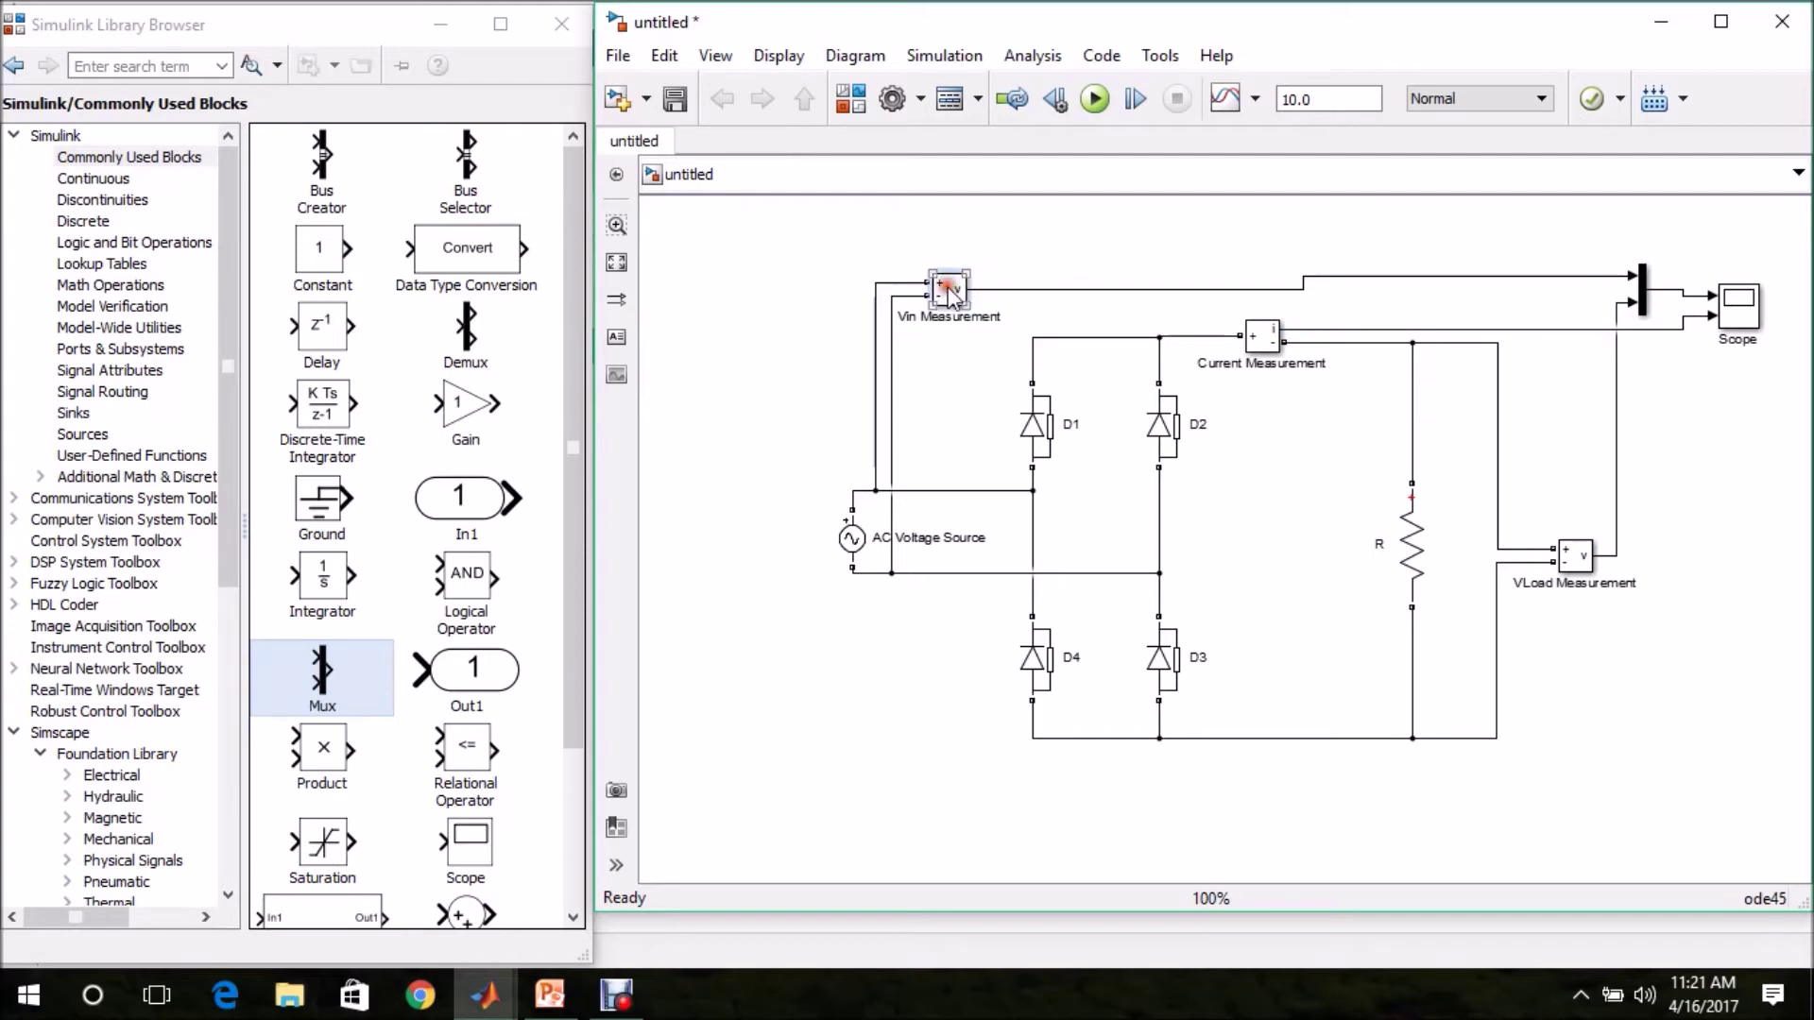
key(Up)
key(Up)
key(Up)
key(Up)
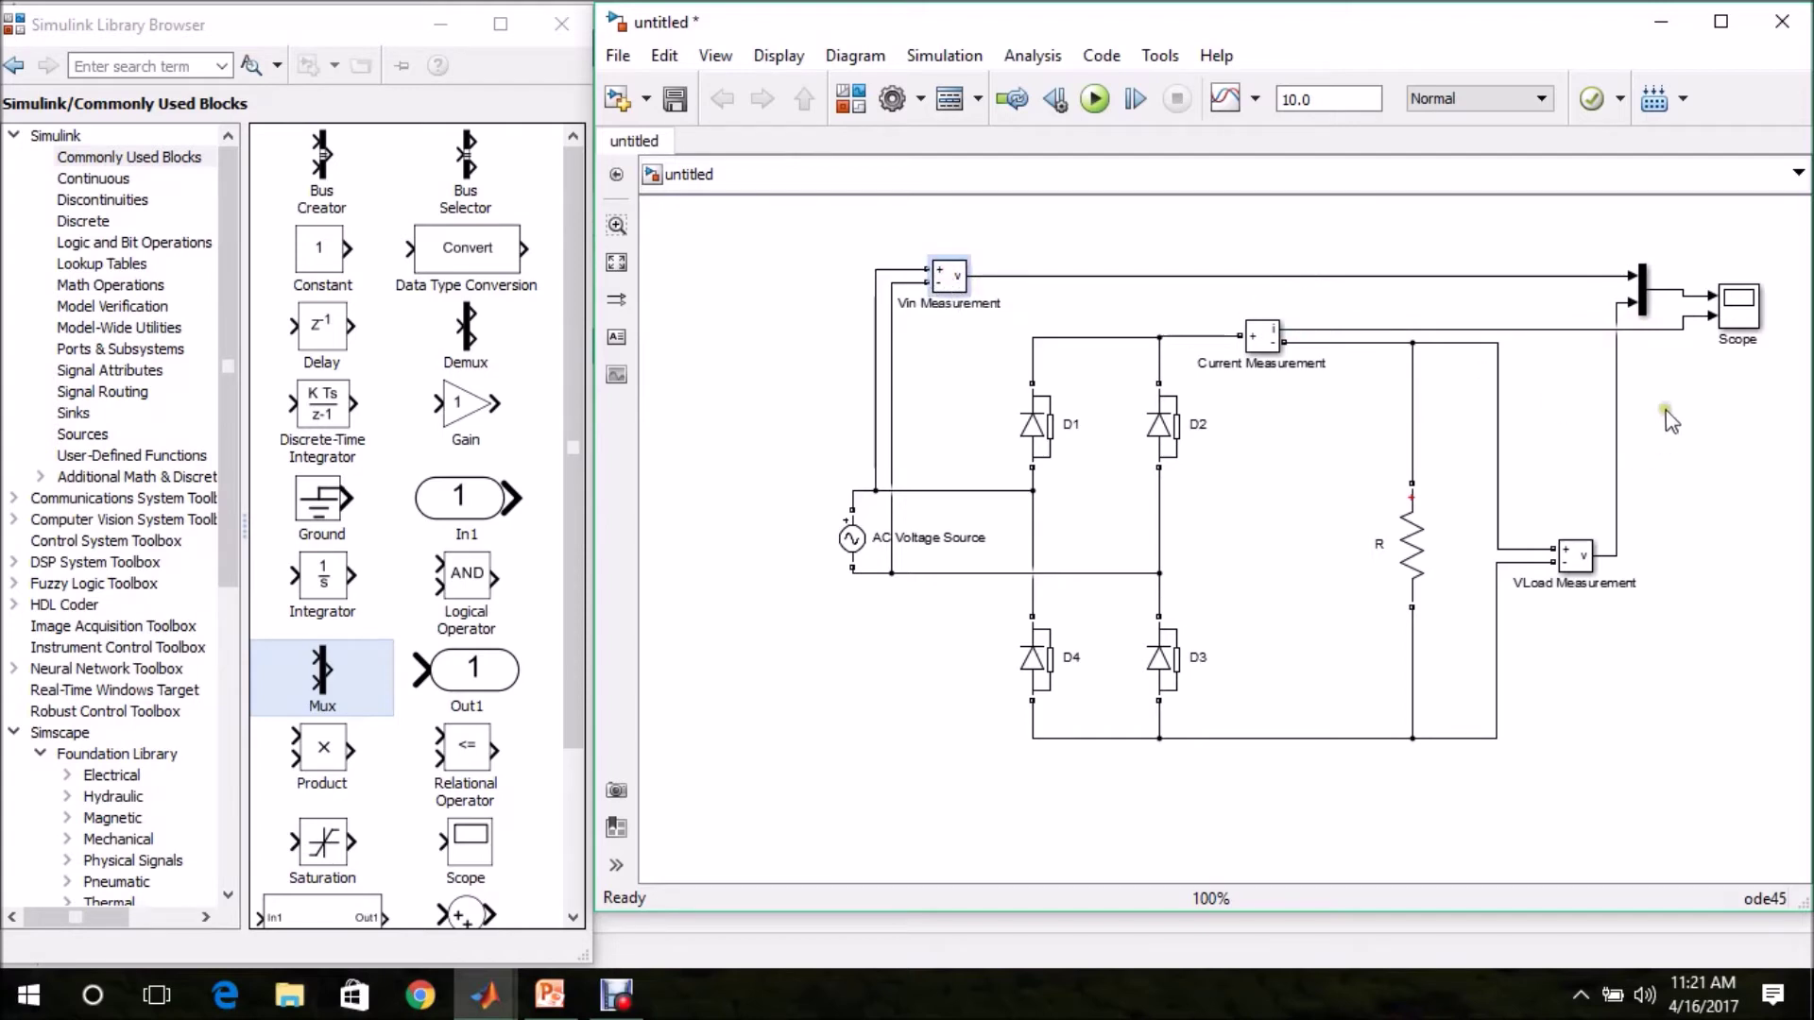
click(1736, 310)
key(Up)
key(Up)
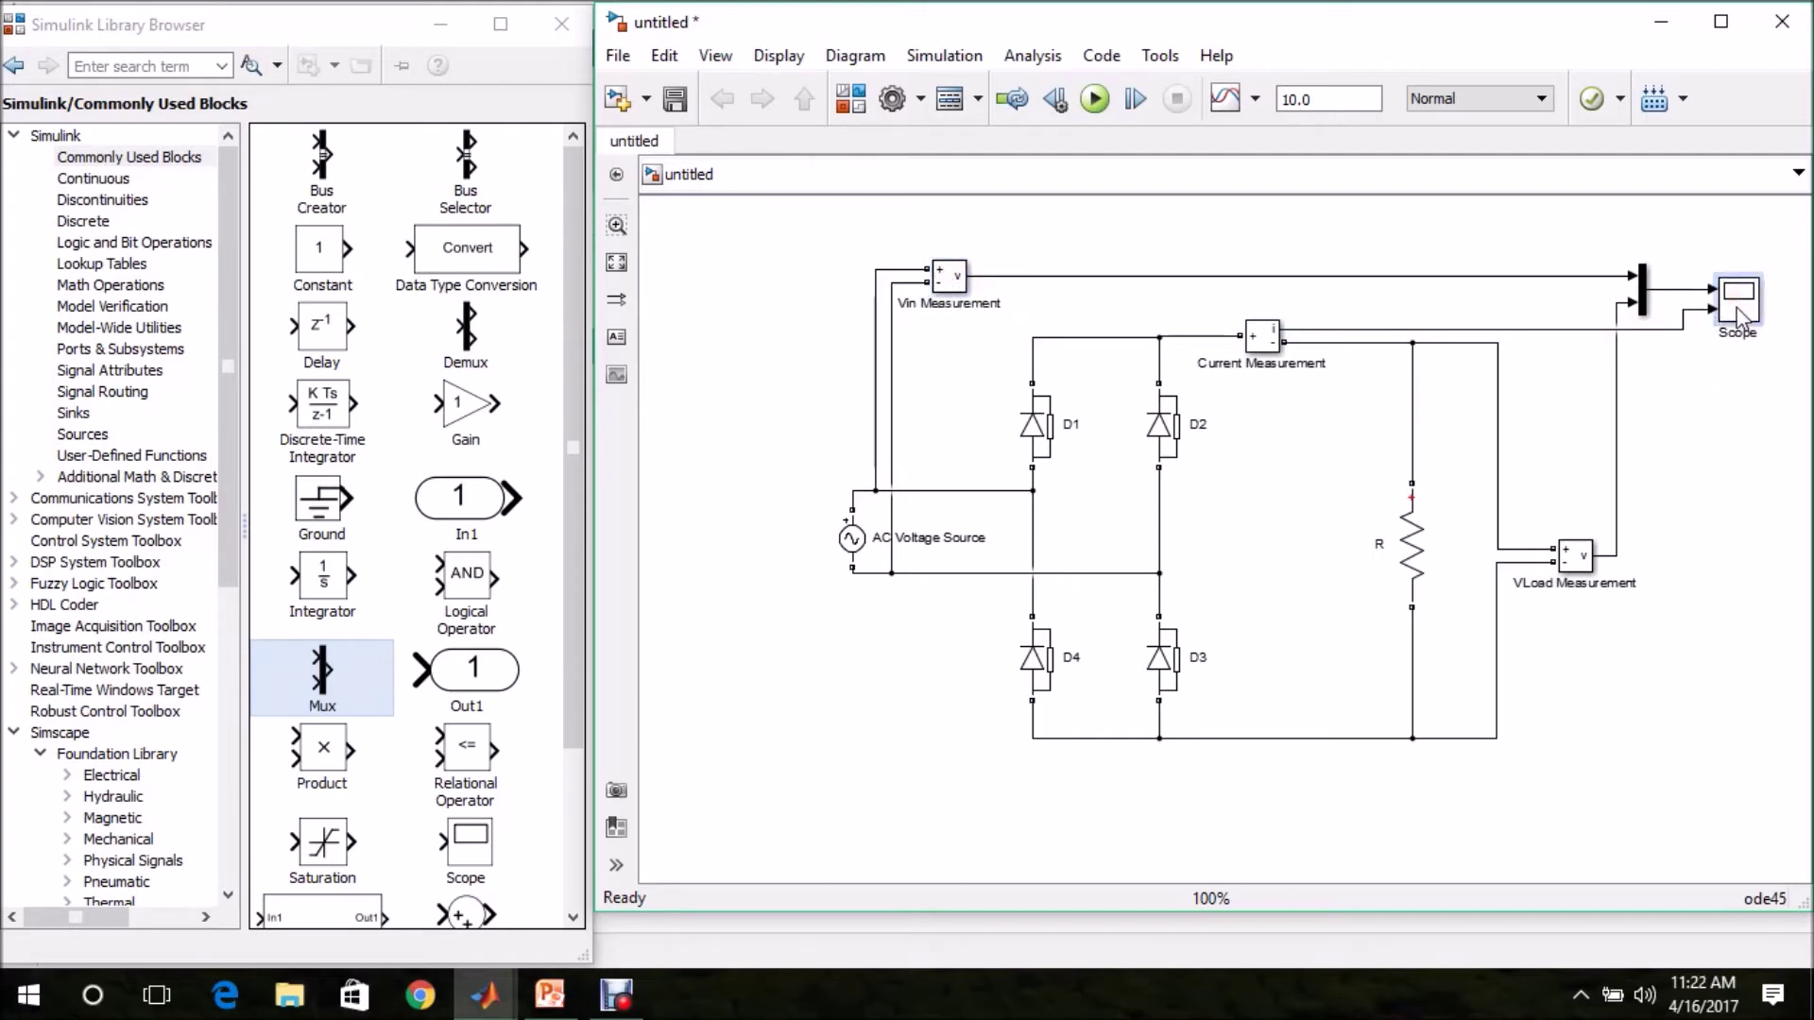
Open the Scope and title its first axis "Voltage"
double_click(1737, 308)
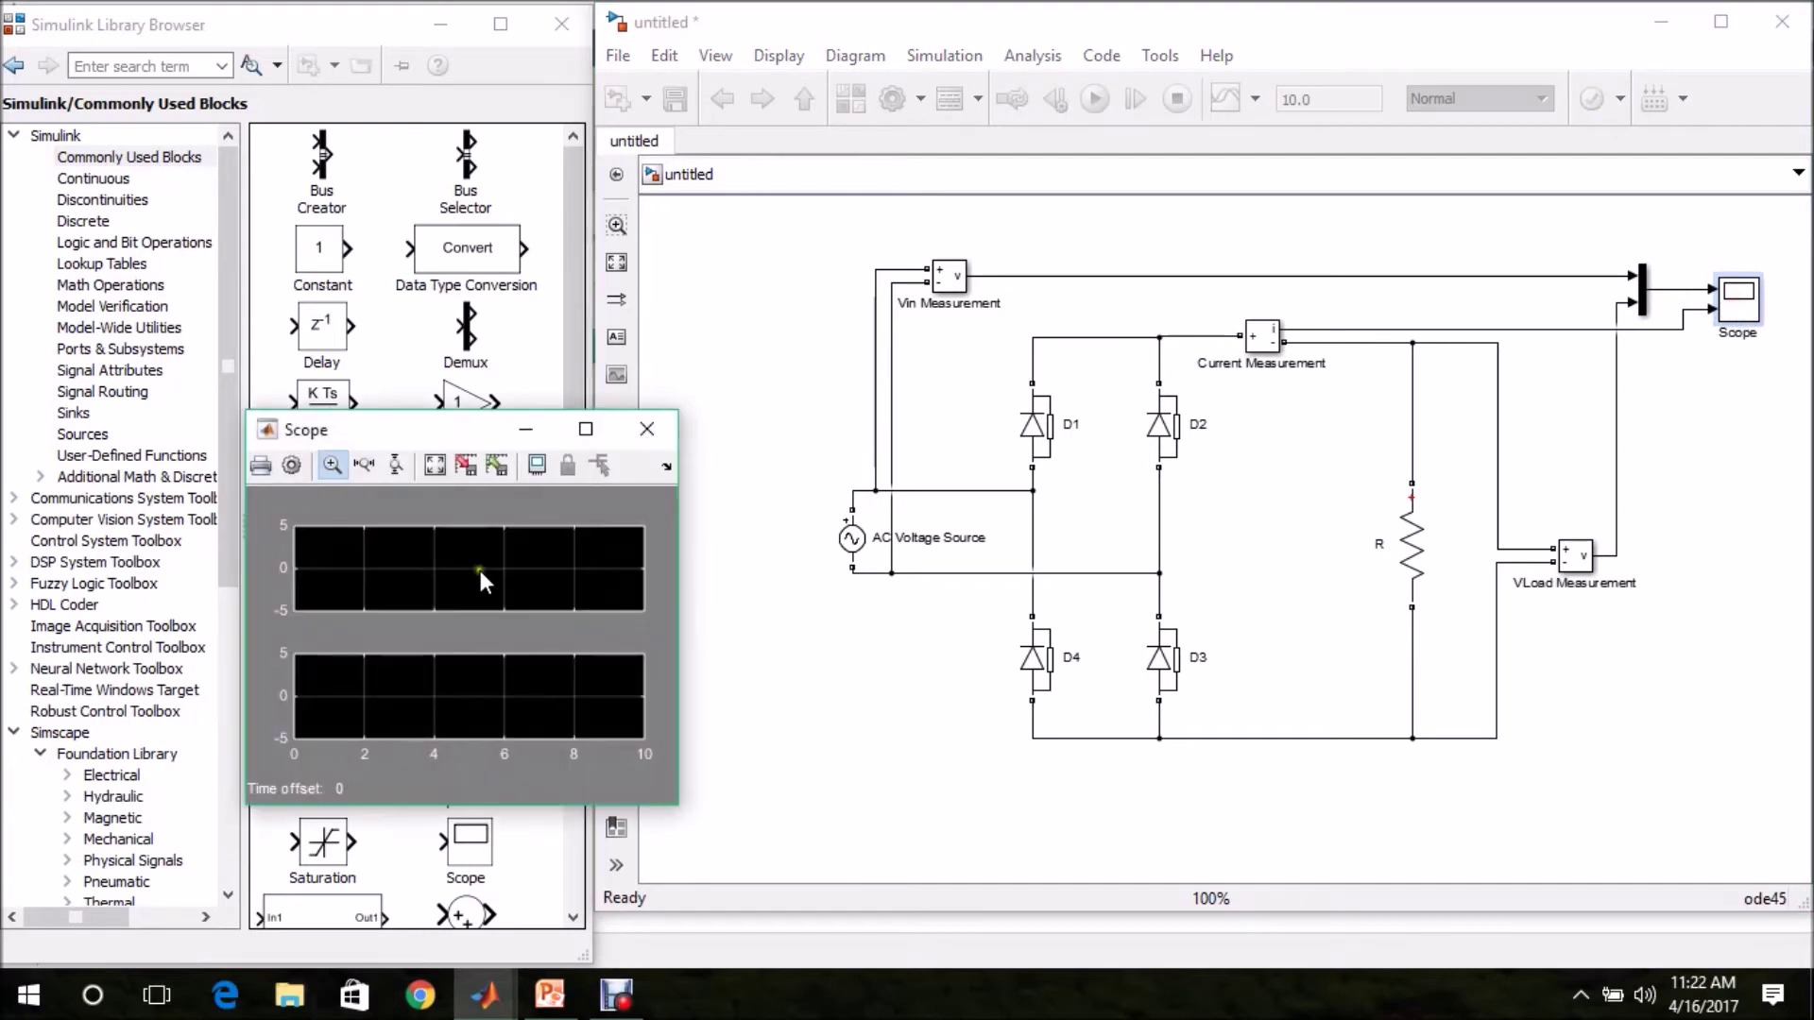
right_click(416, 561)
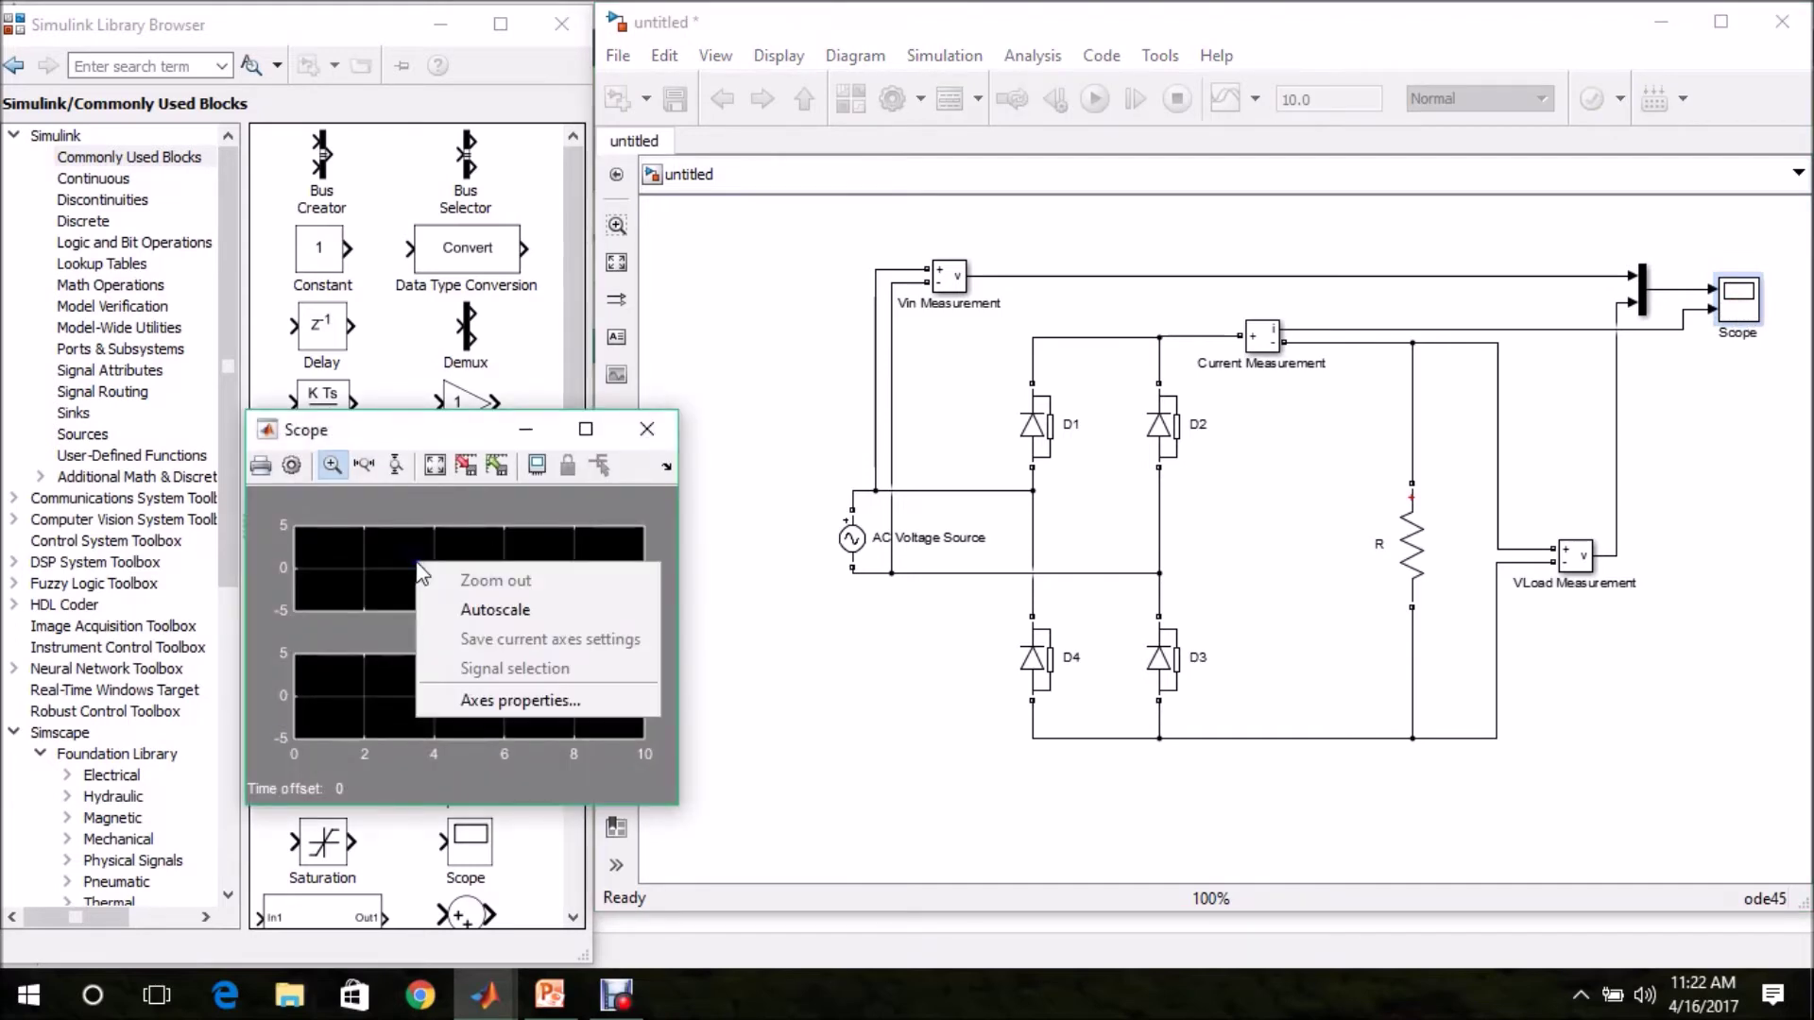
click(469, 699)
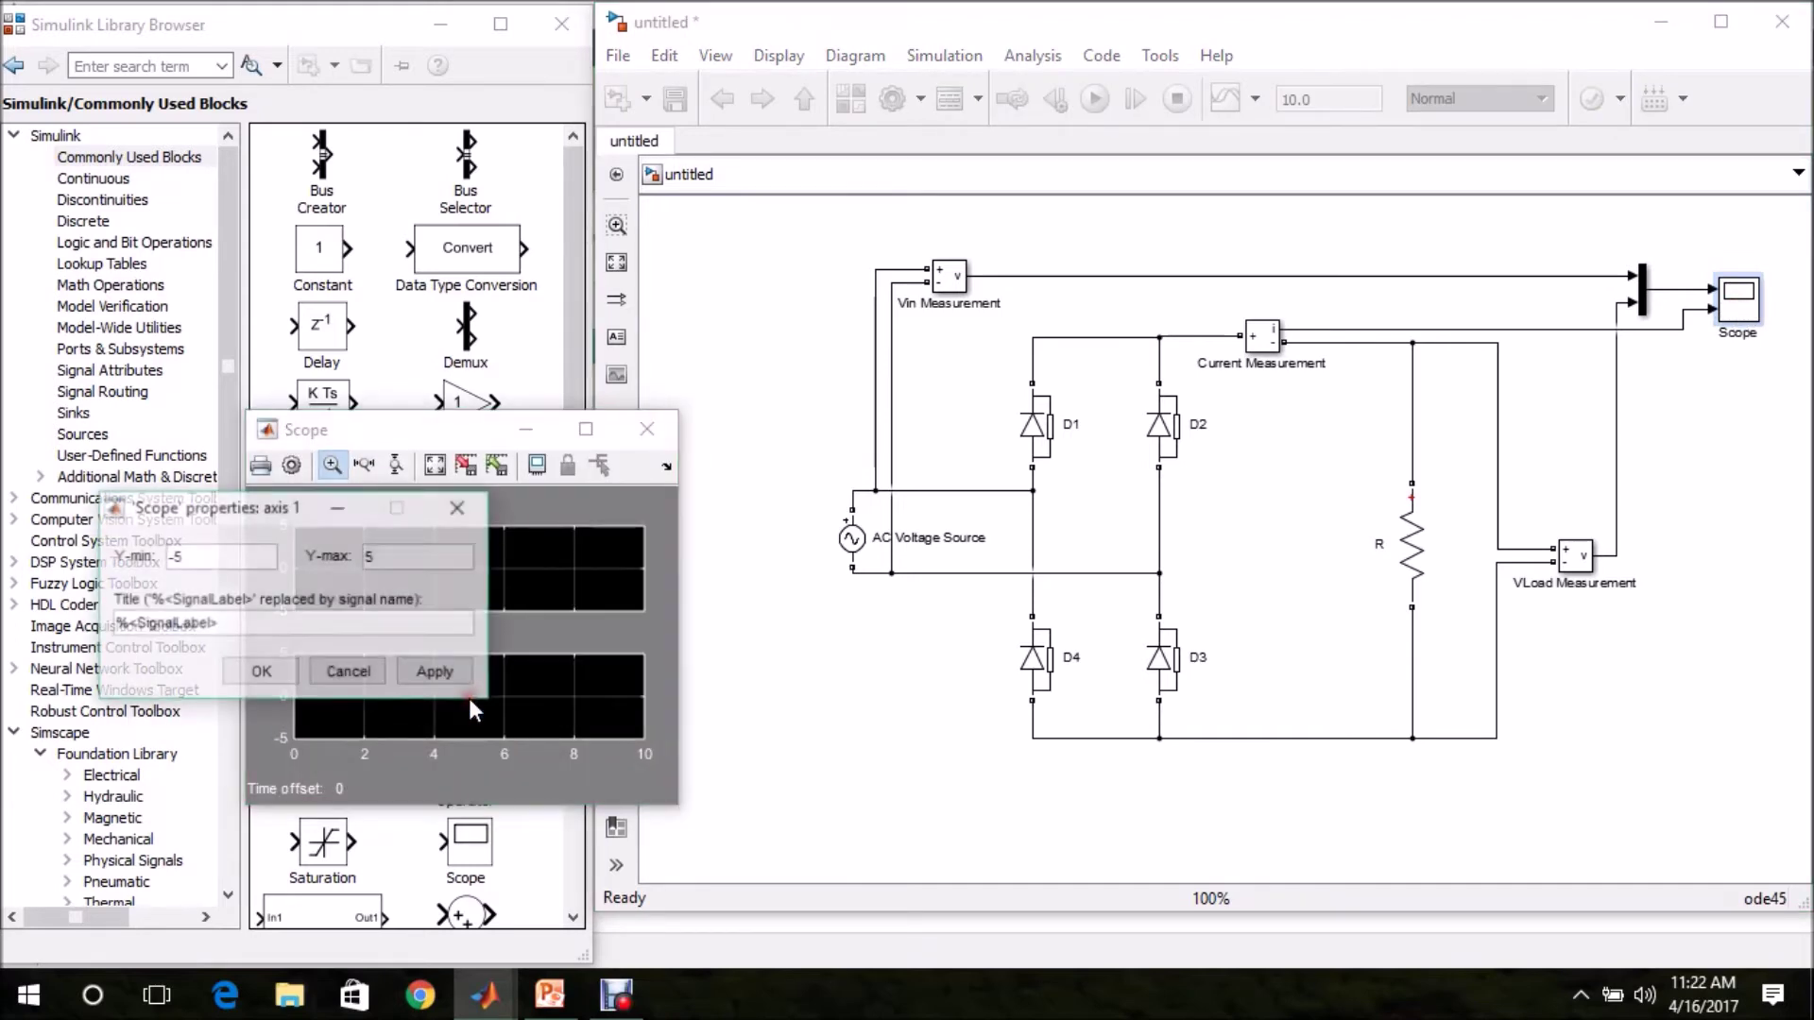
double_click(254, 614)
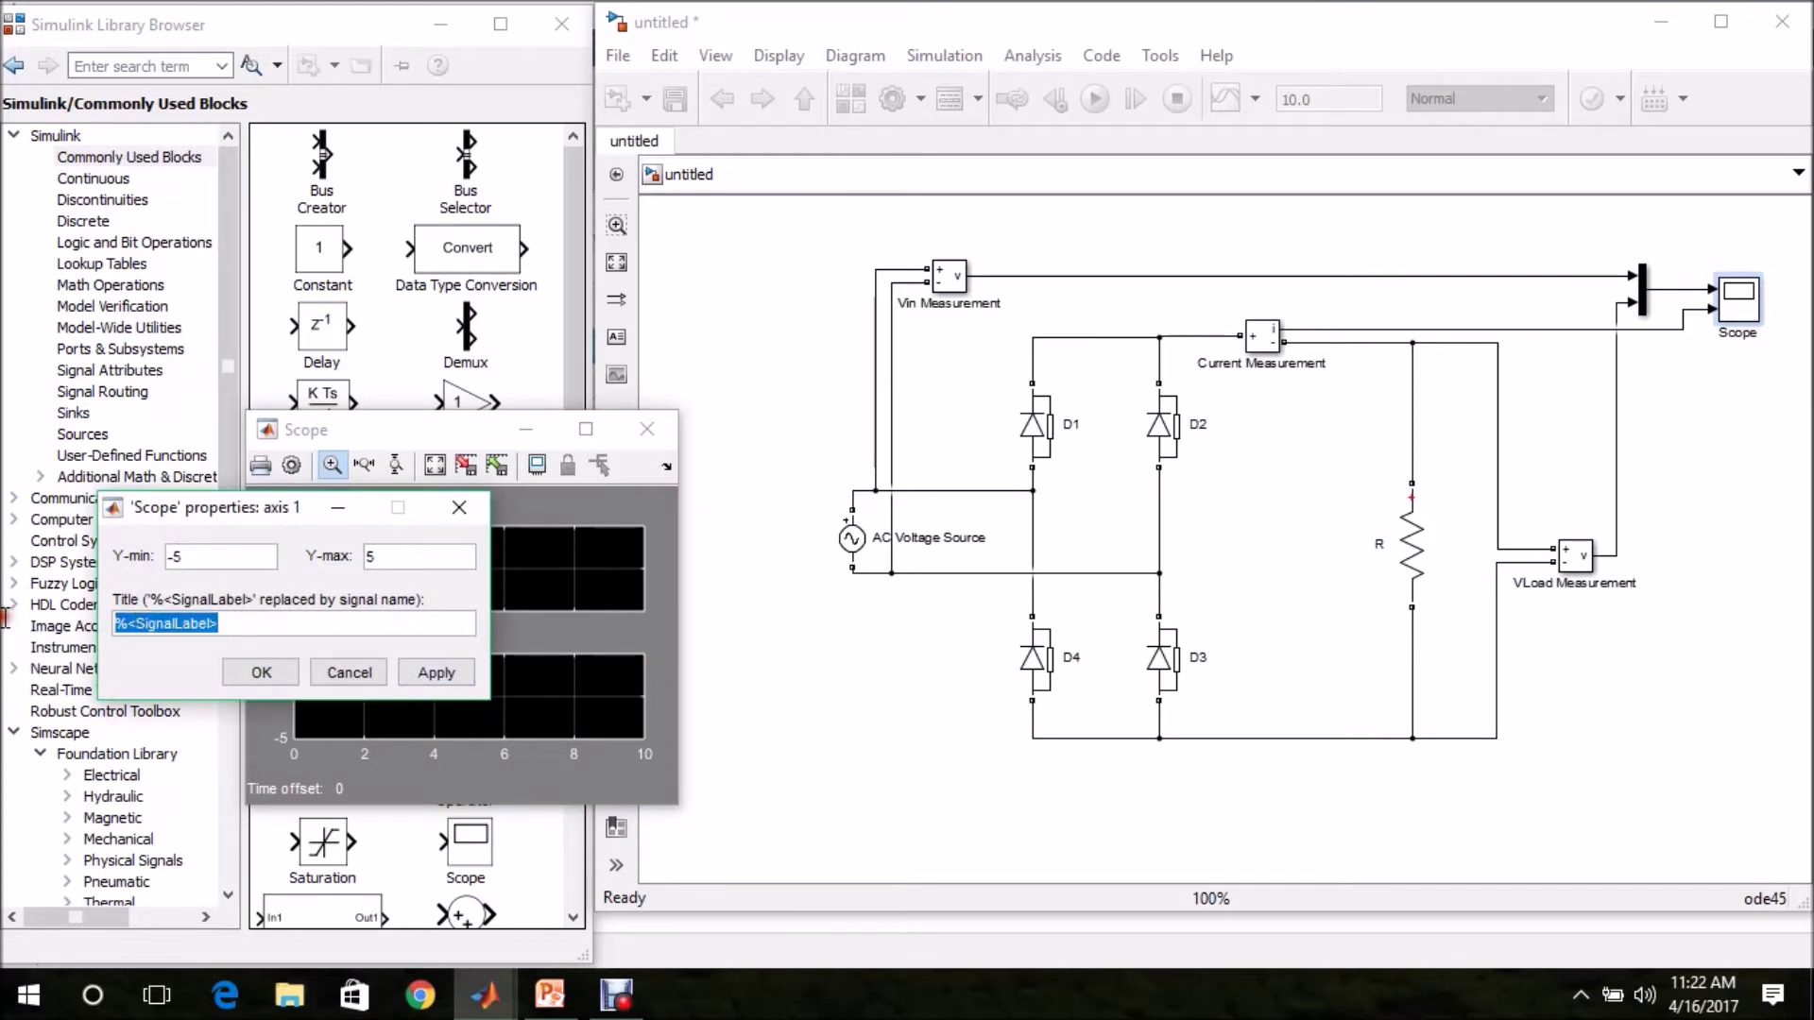
text(Voltage)
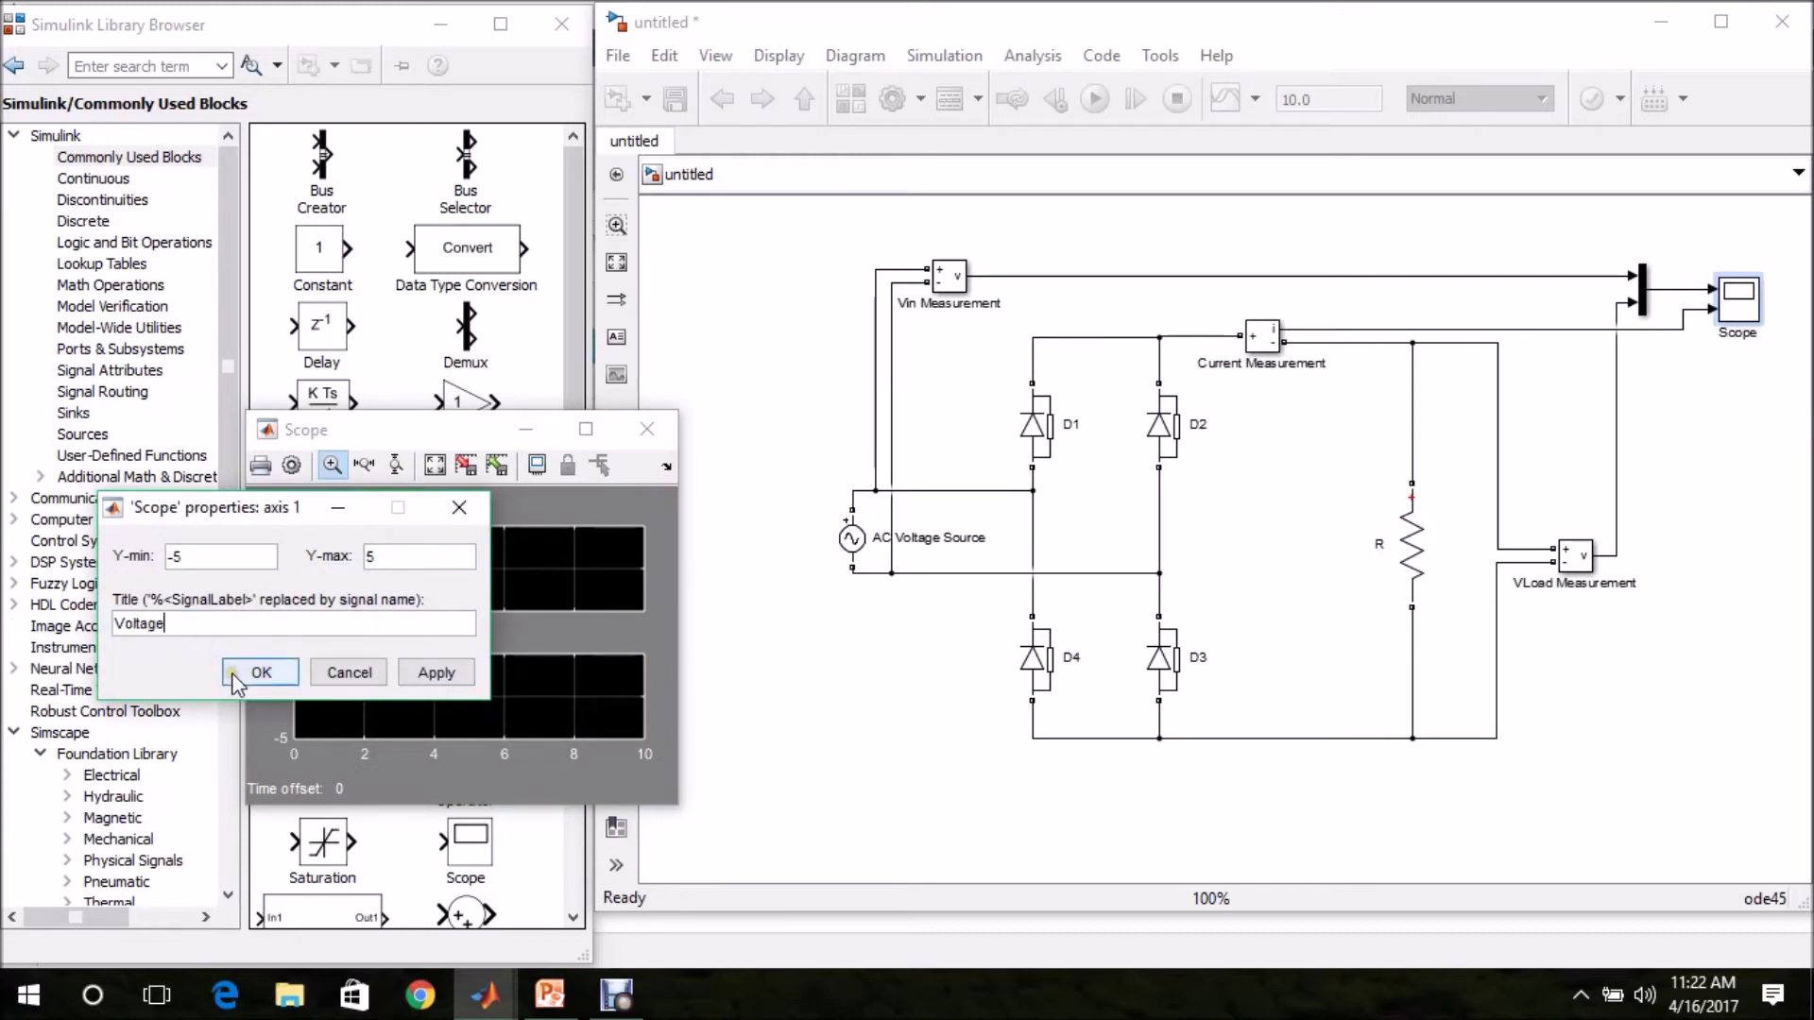
click(261, 673)
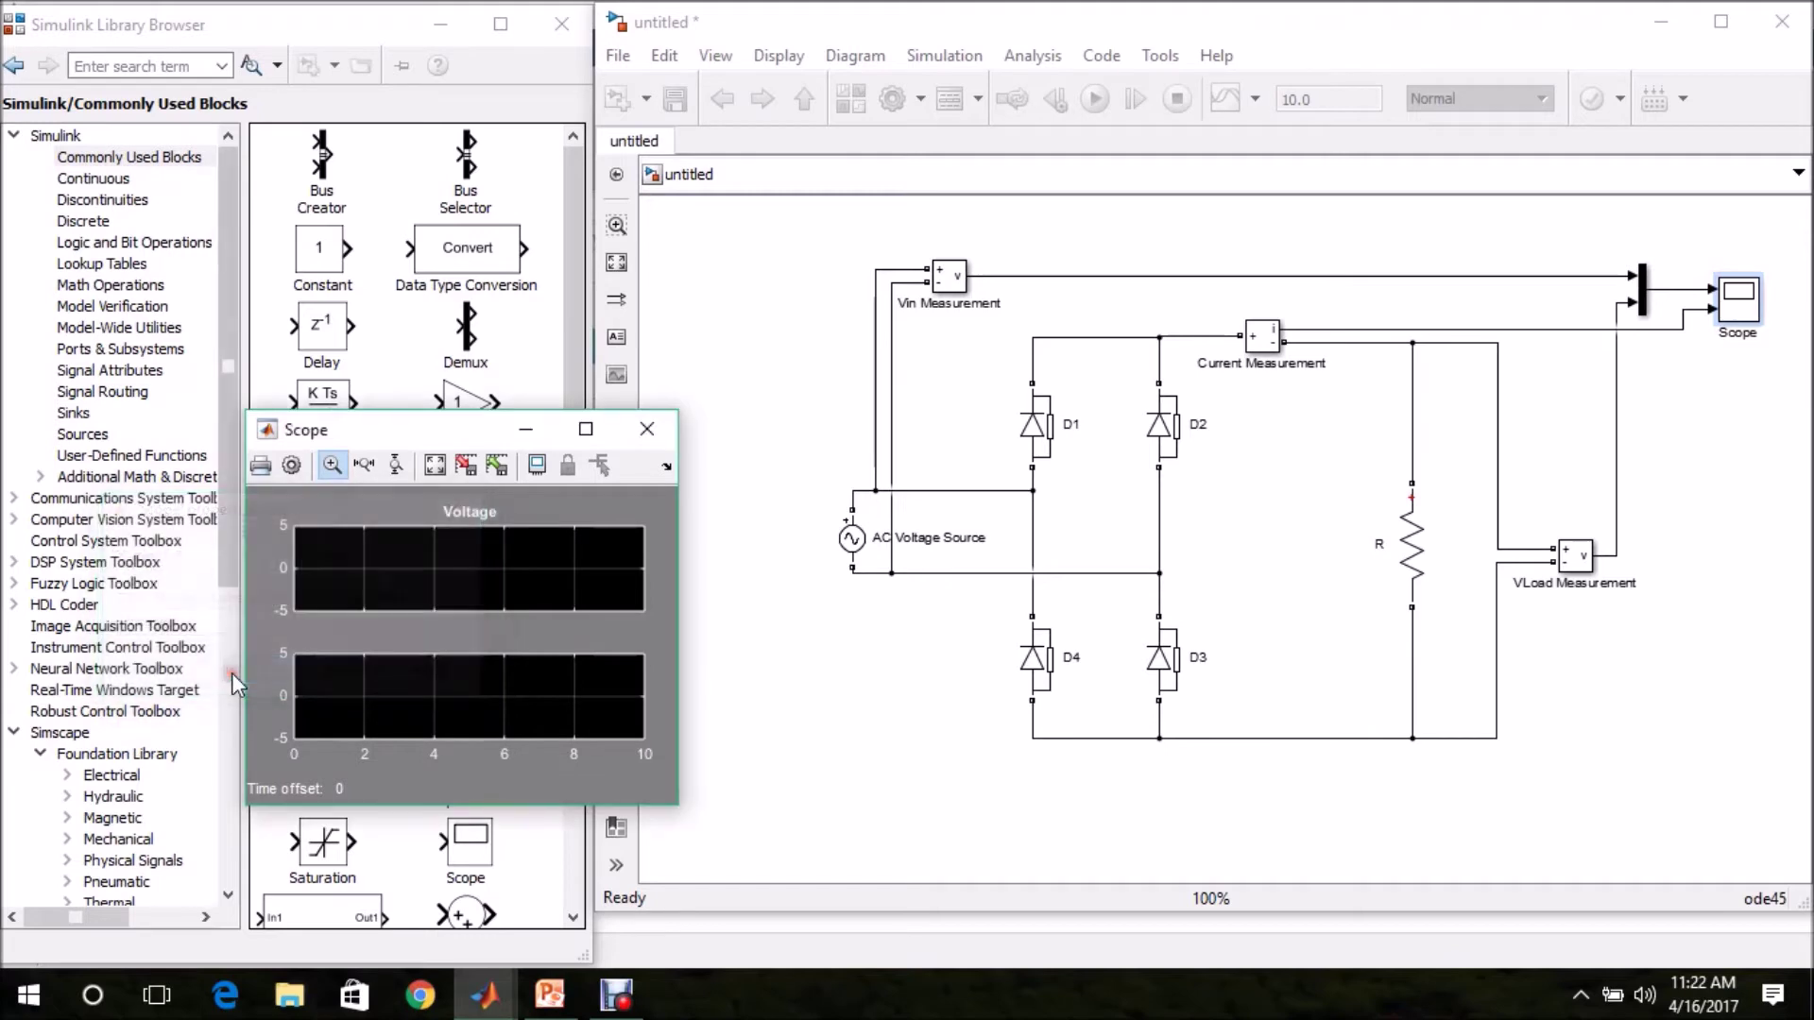
Title the Scope's second axis "Load Current" and close the Scope window
right_click(457, 699)
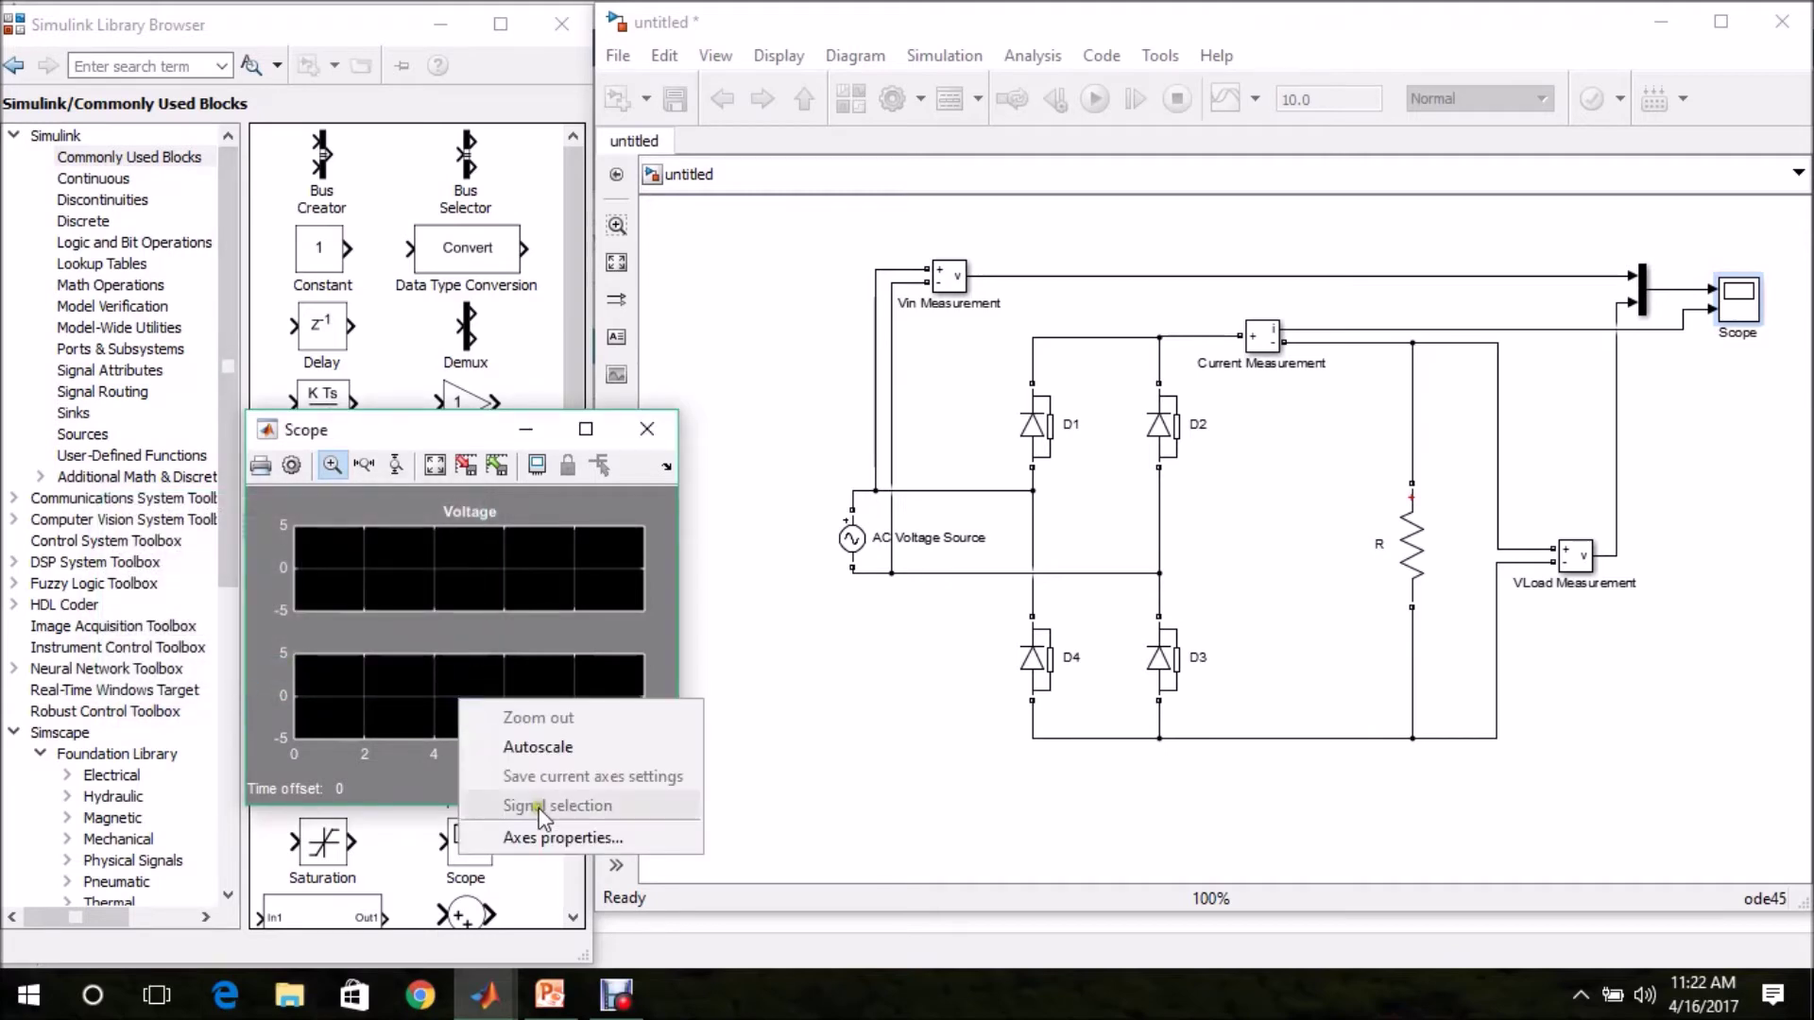
click(525, 838)
triple_click(247, 750)
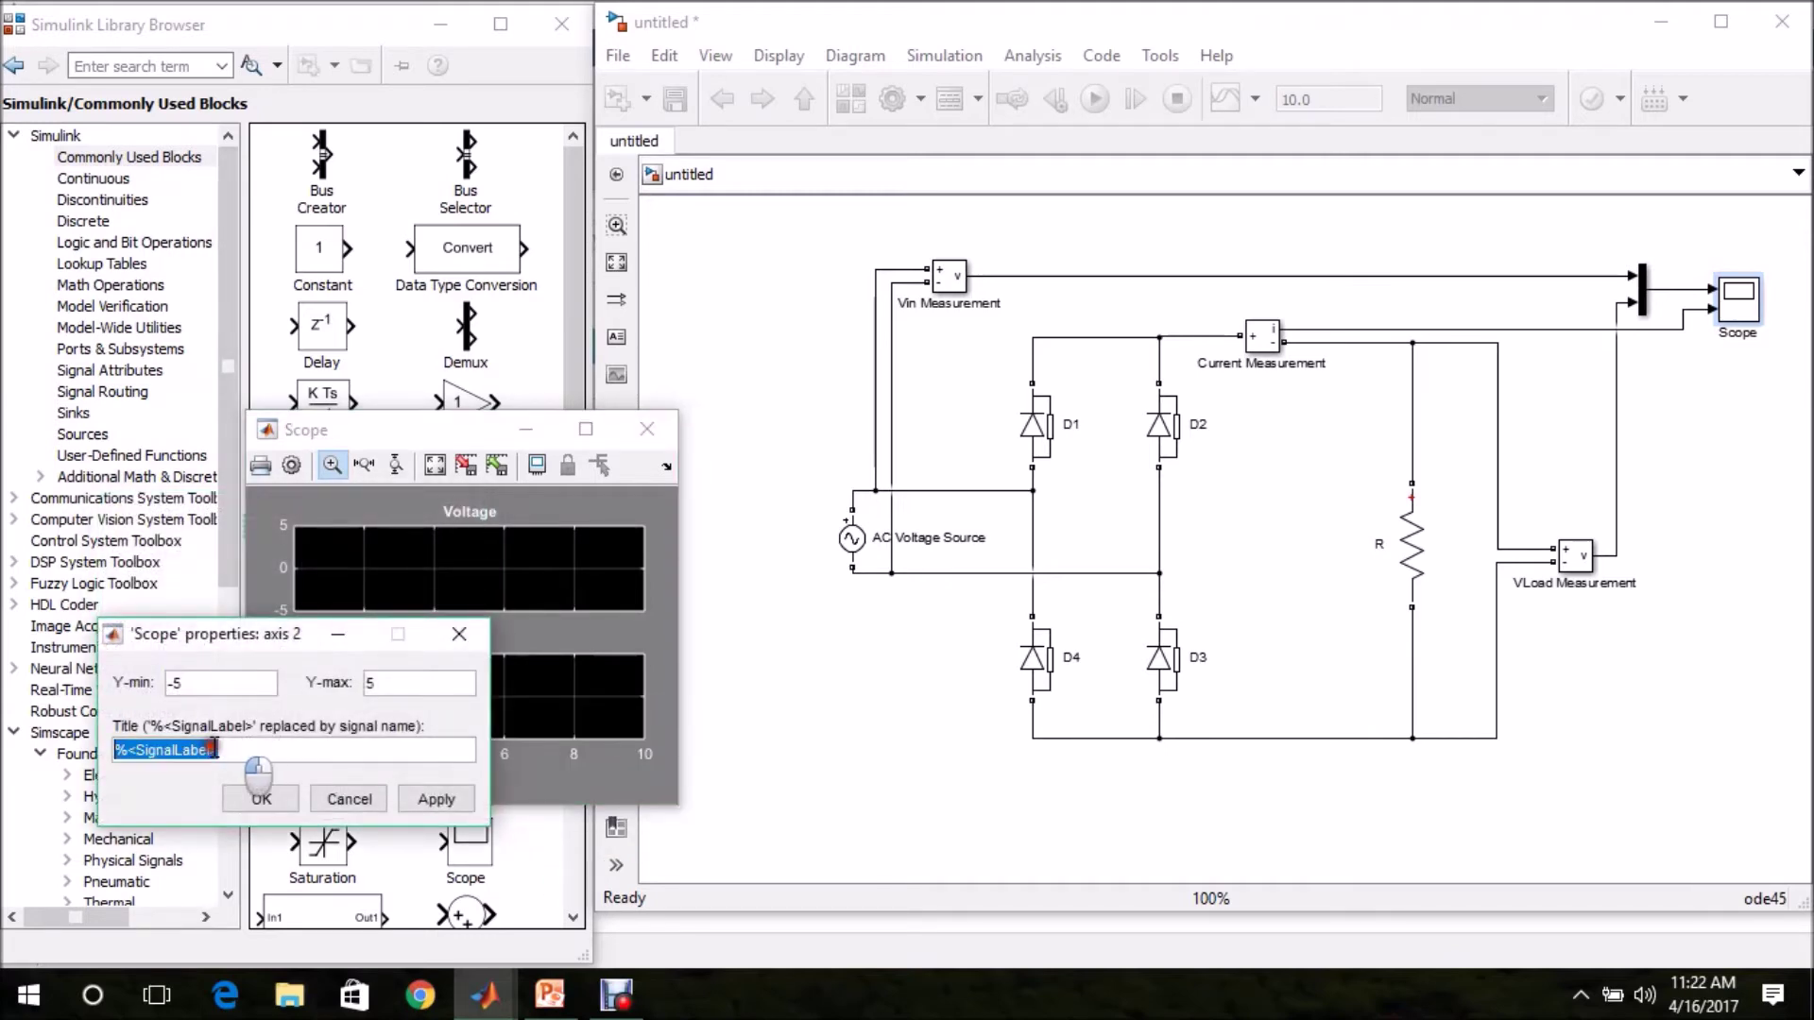
text(Load Current)
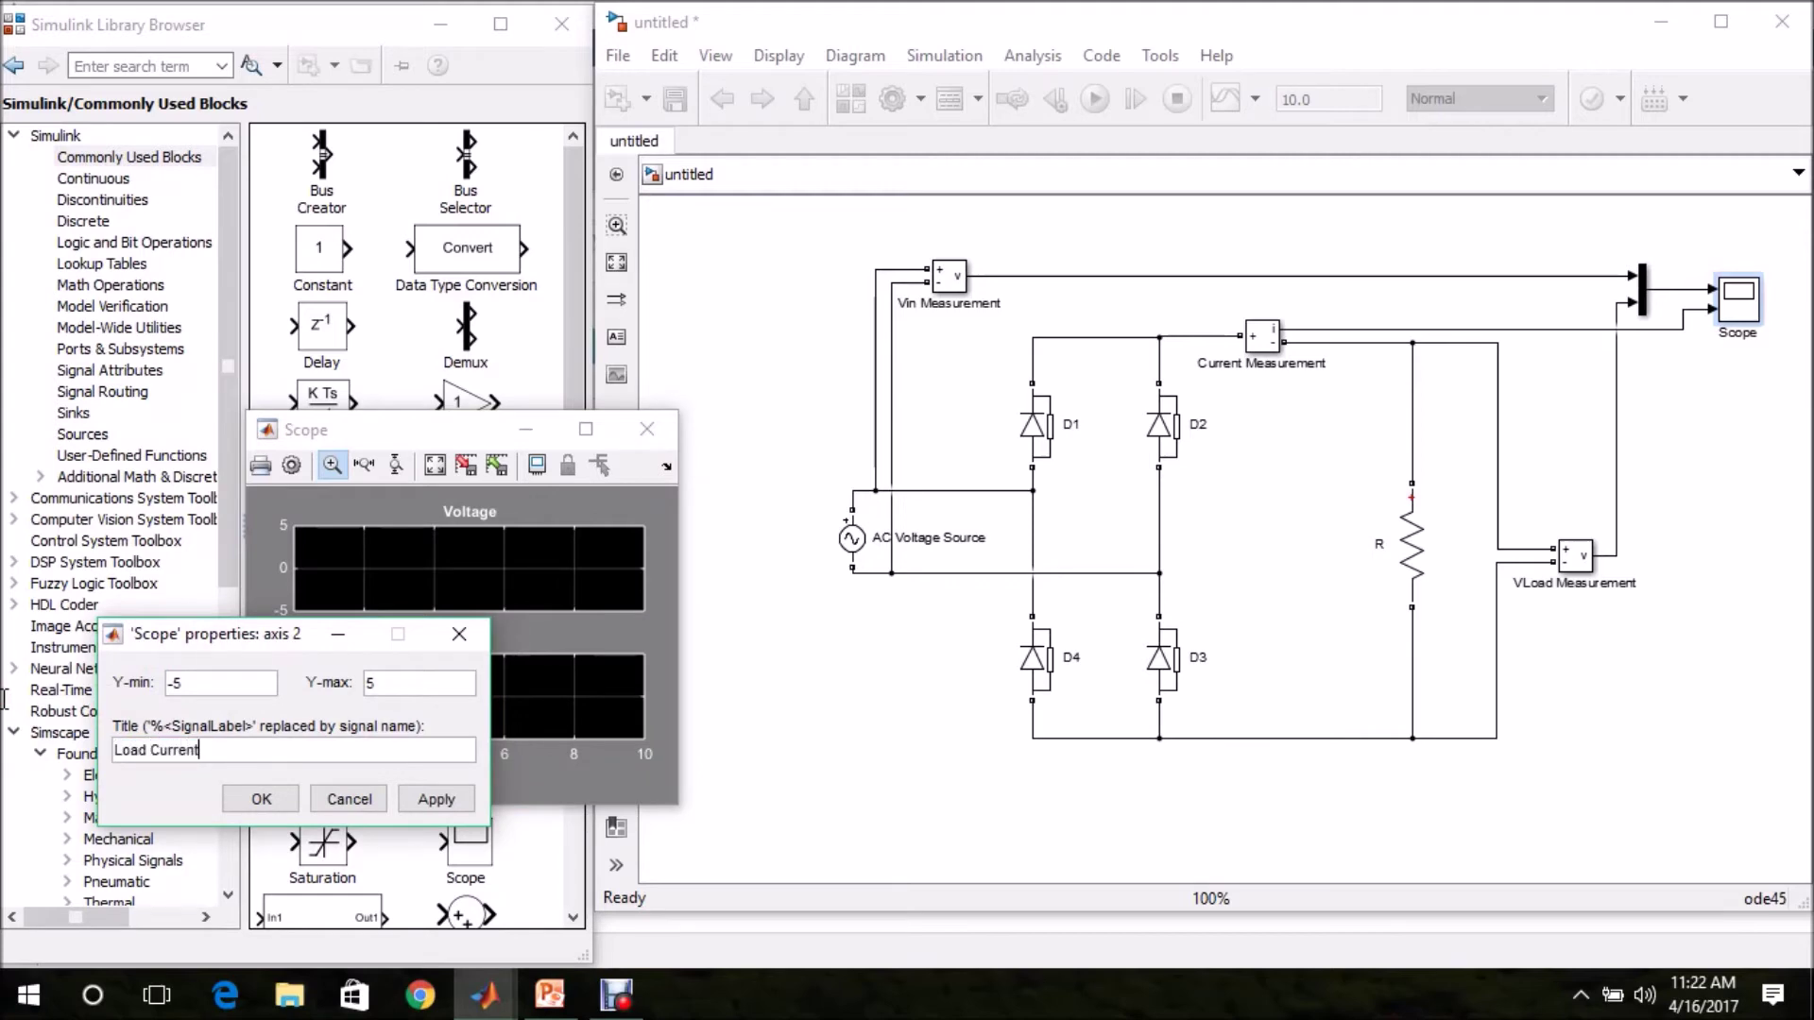
click(260, 799)
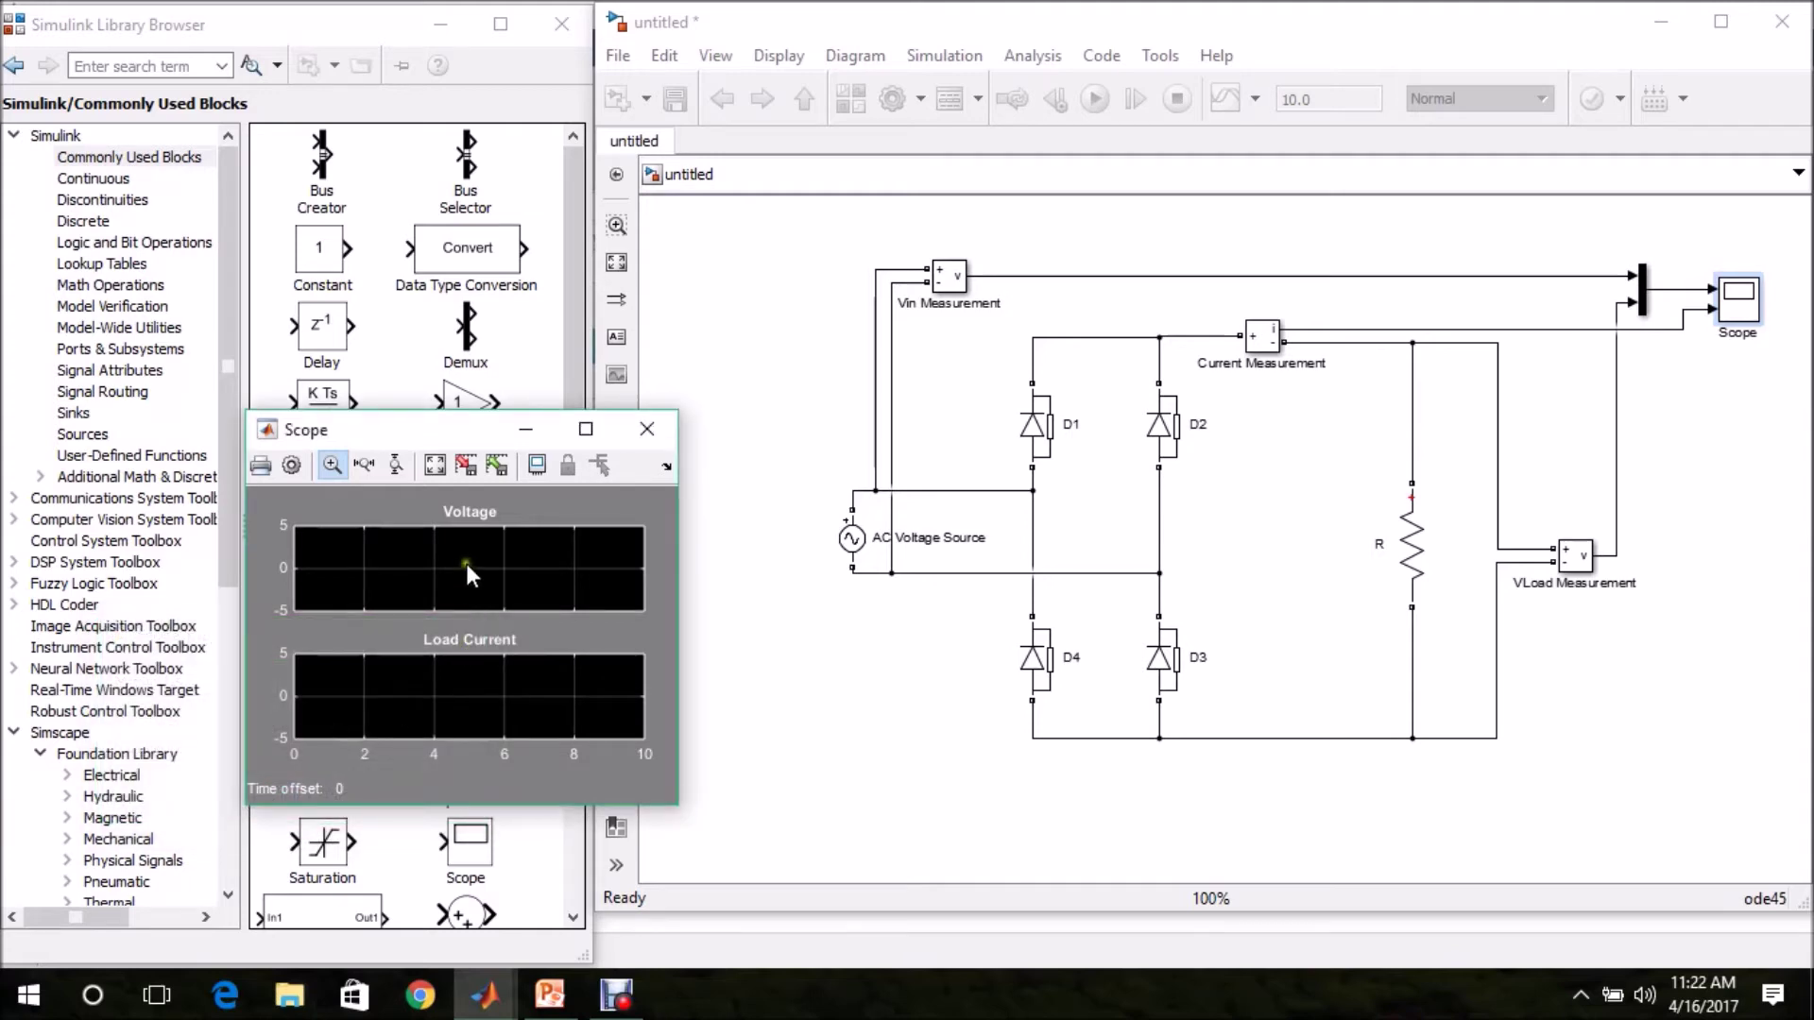
click(648, 434)
click(812, 353)
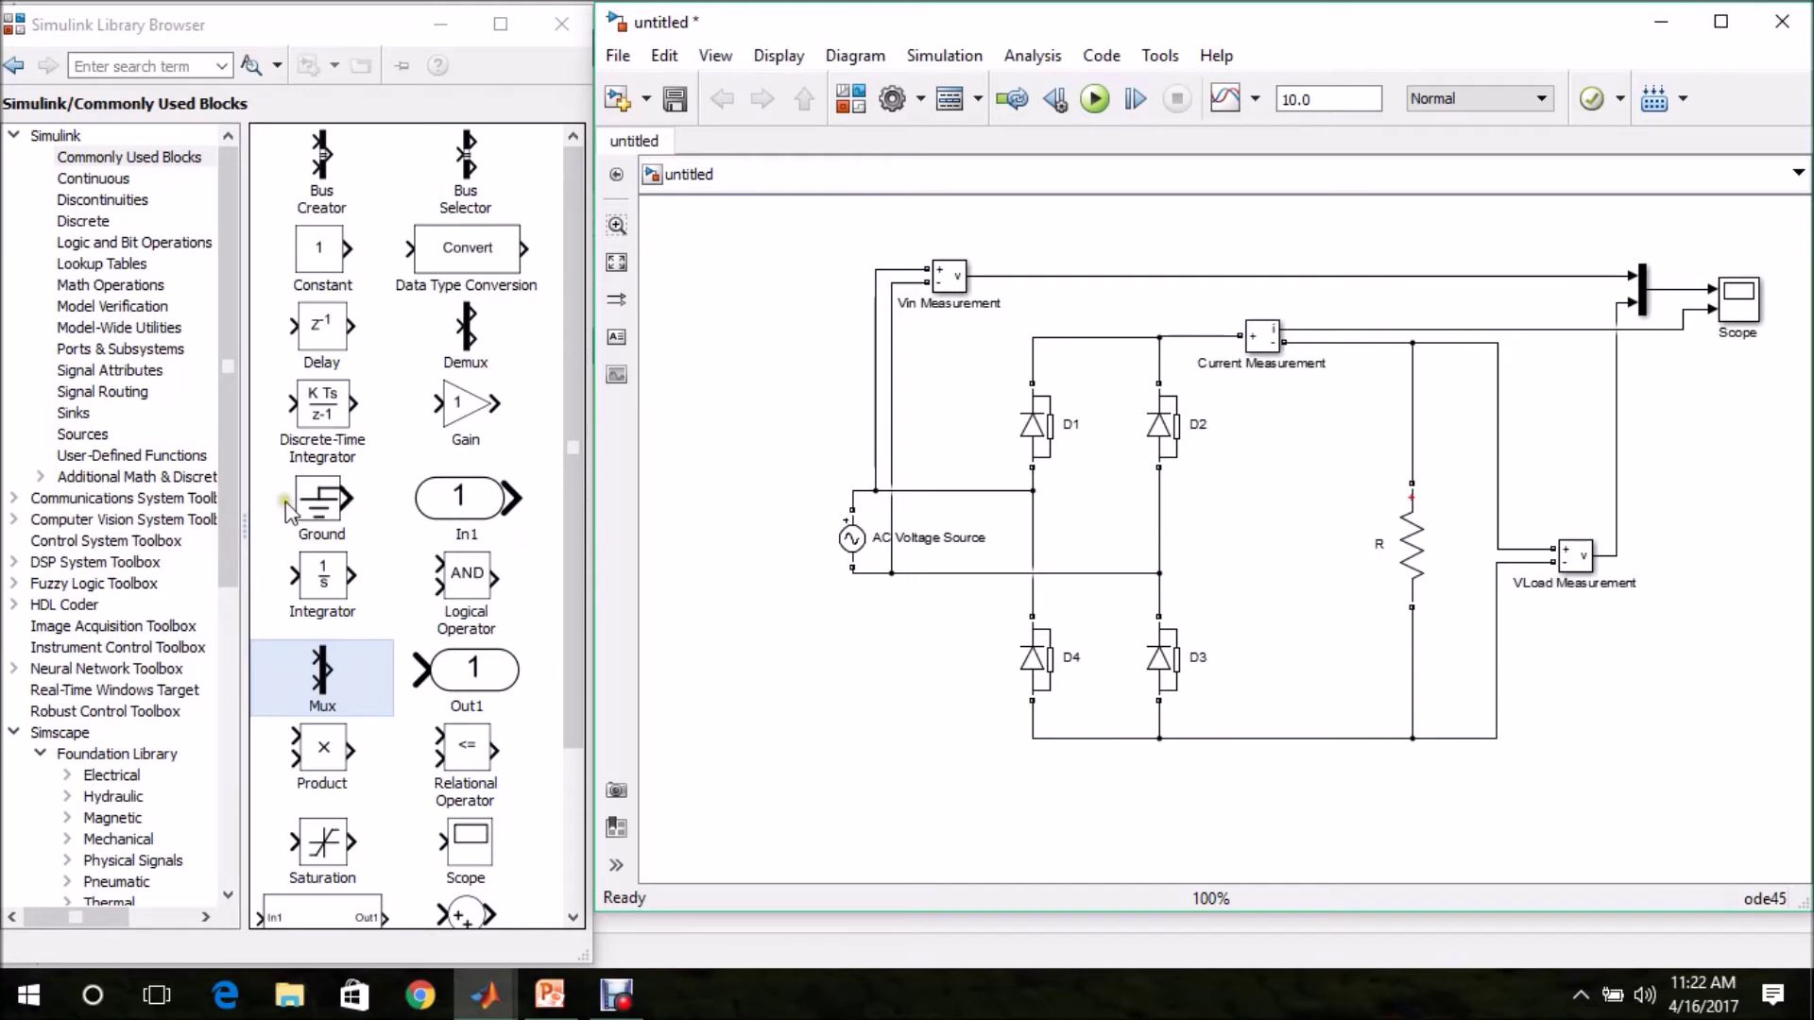
Add a powergui block from the SimPowerSystems Specialized Technology library to the free space beside the Vin Measurement block
drag(225, 489, 227, 570)
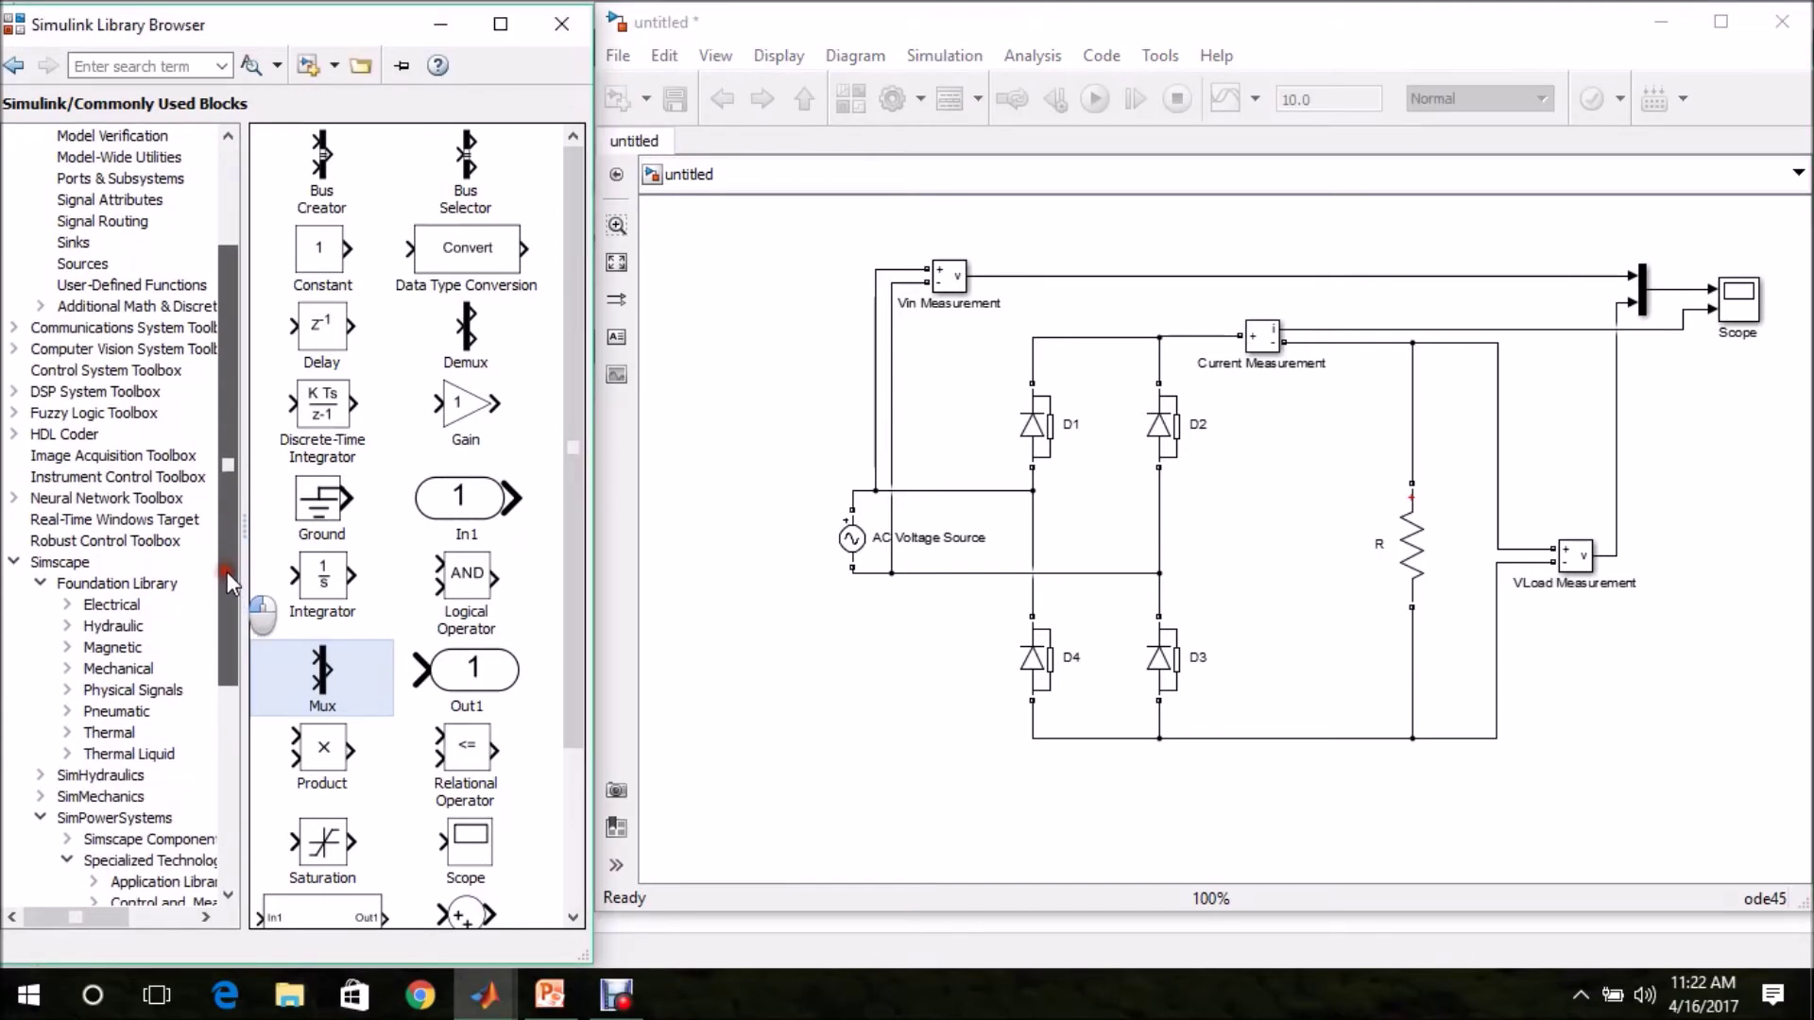
click(69, 569)
drag(231, 527, 237, 631)
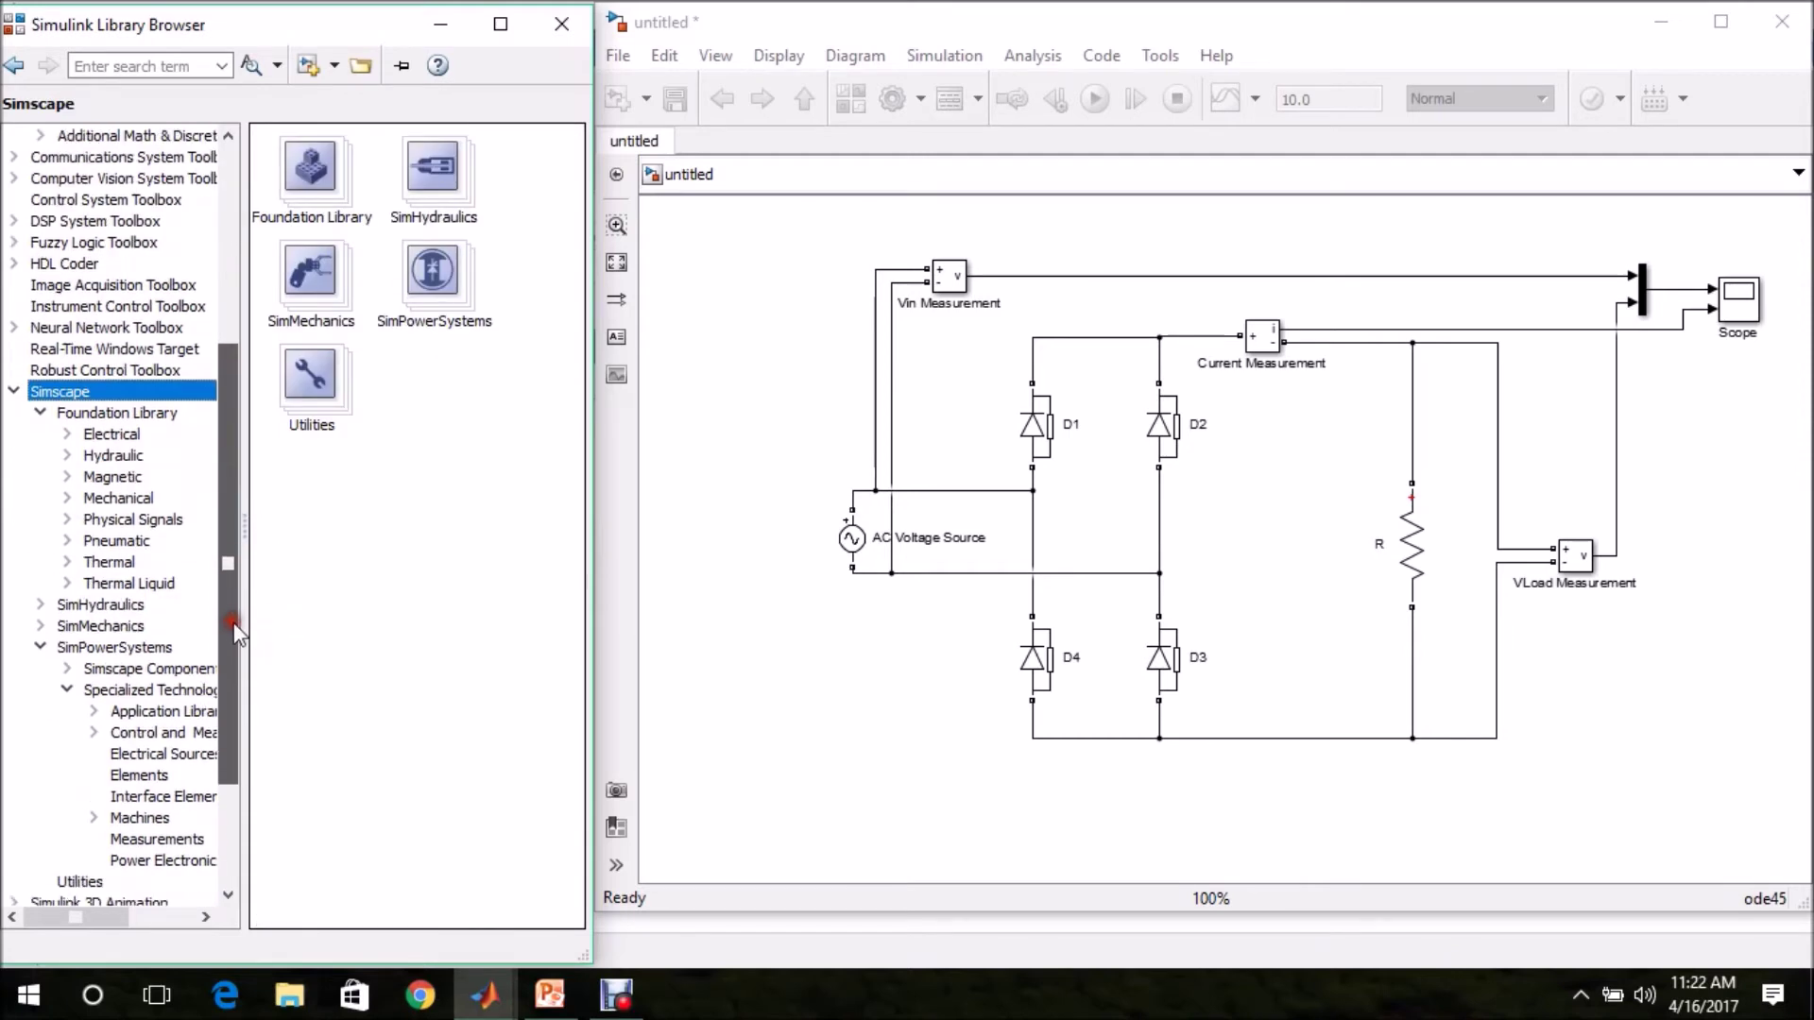
click(123, 649)
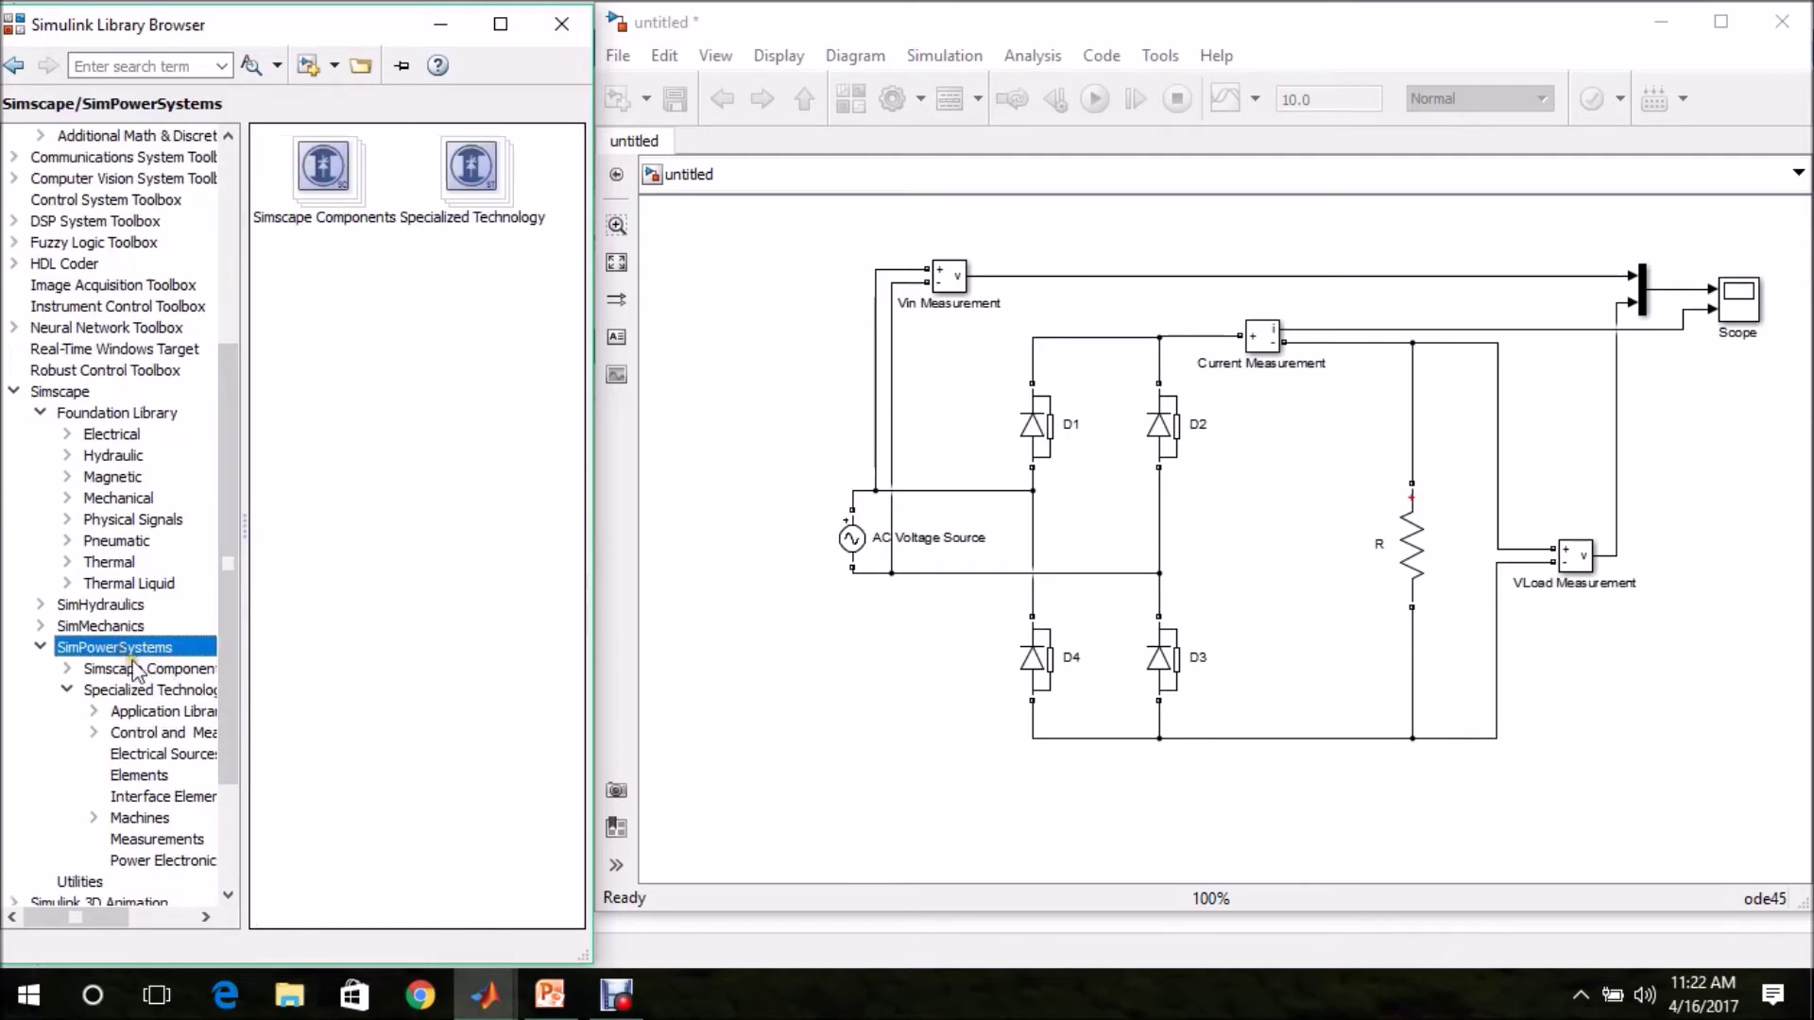
click(122, 691)
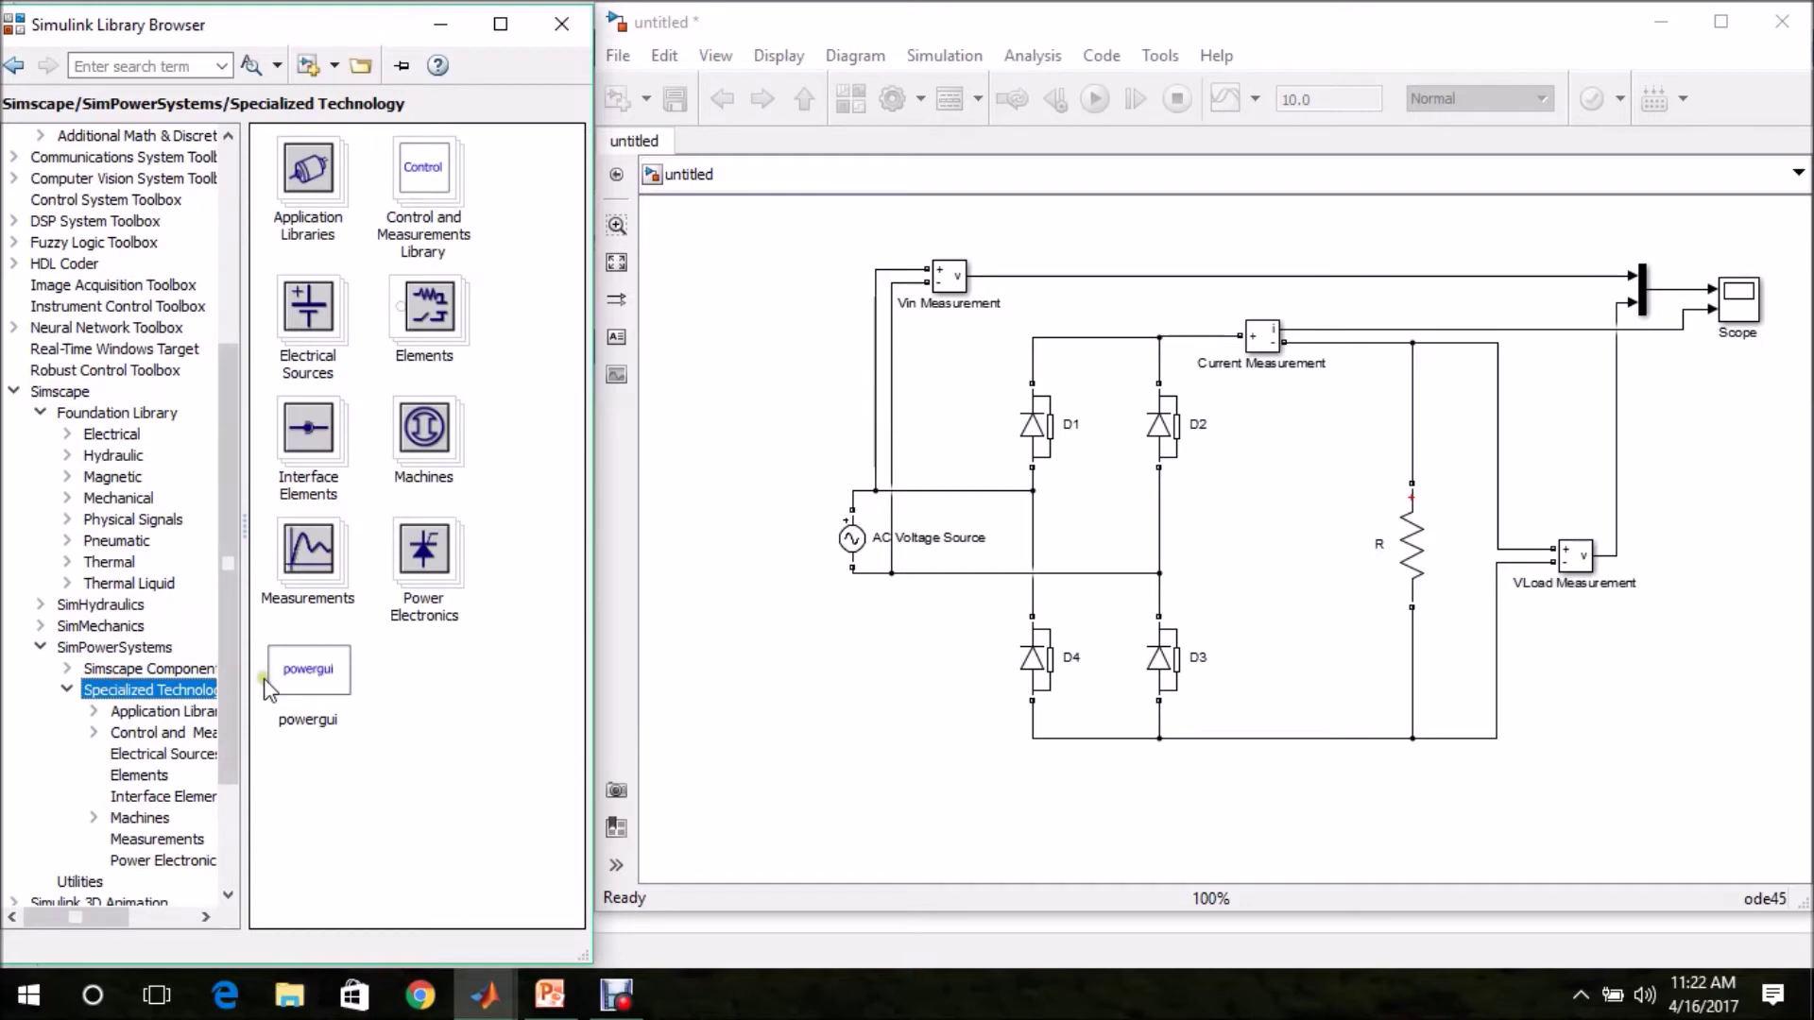
drag(303, 678, 741, 259)
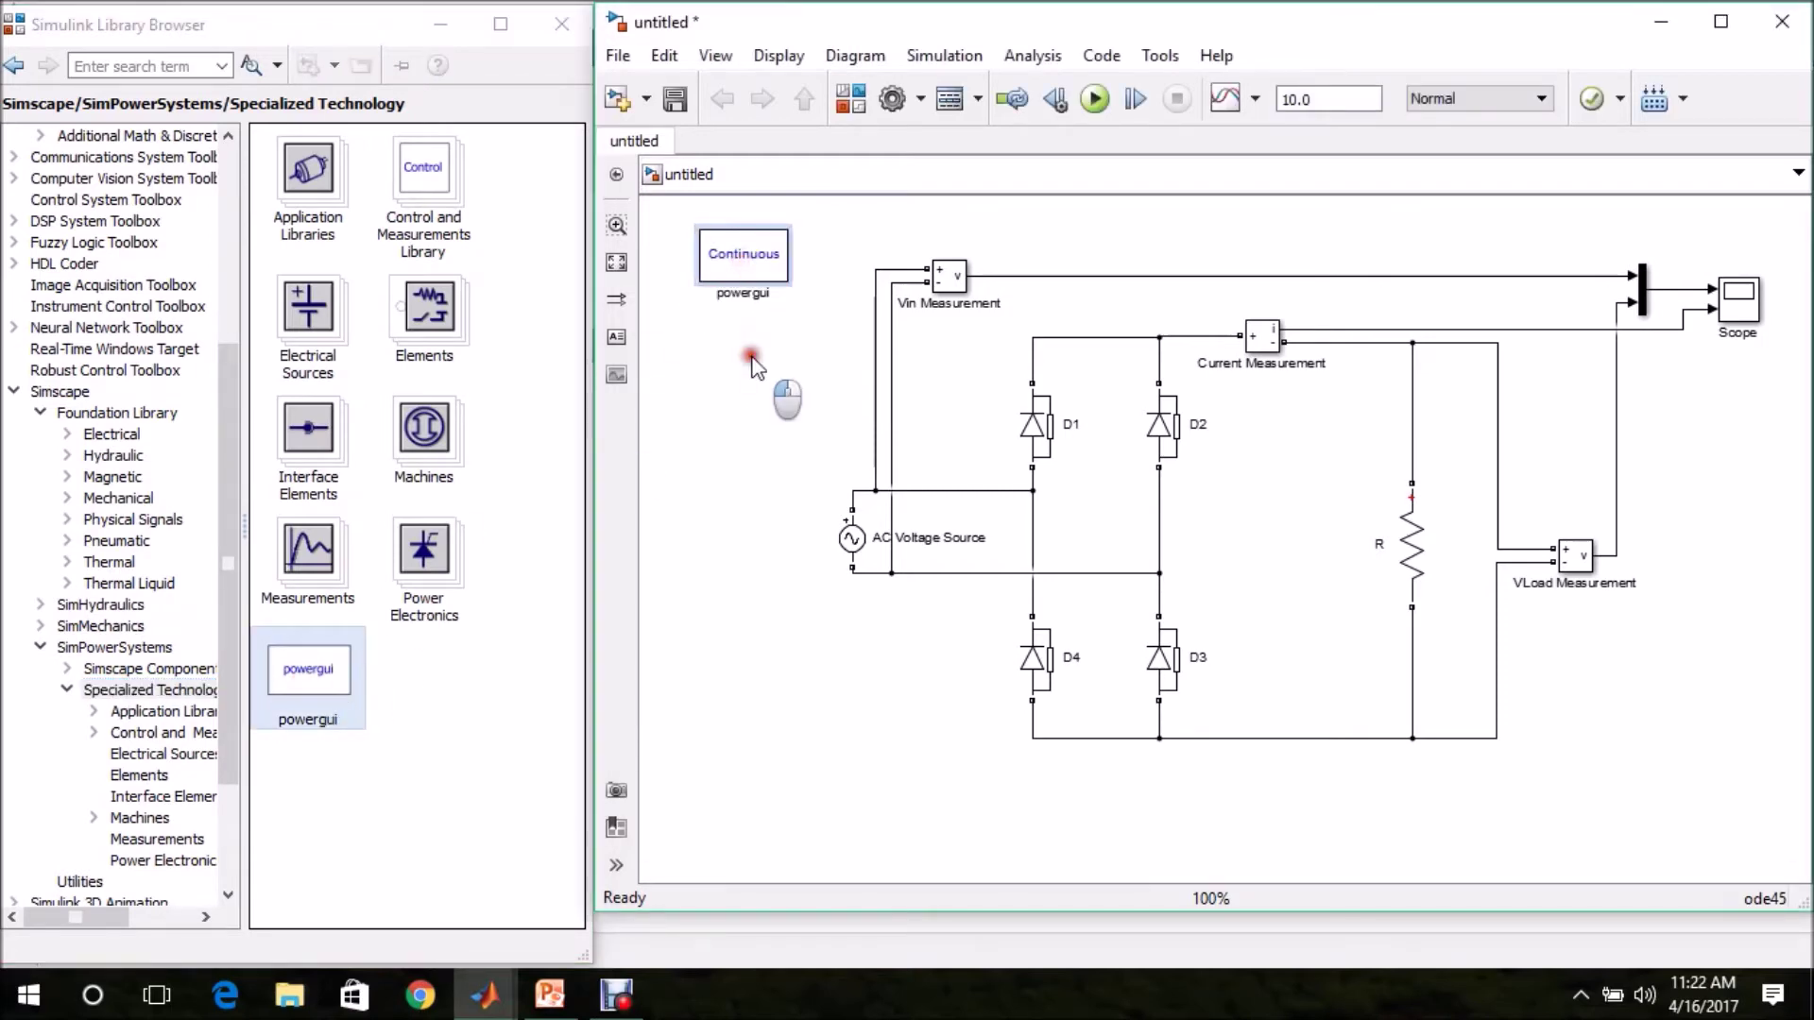
Configure the powergui block for Discrete simulation with the Tustin/Backward Euler (TBE) solver and a 50e-6 s sample time
double_click(753, 275)
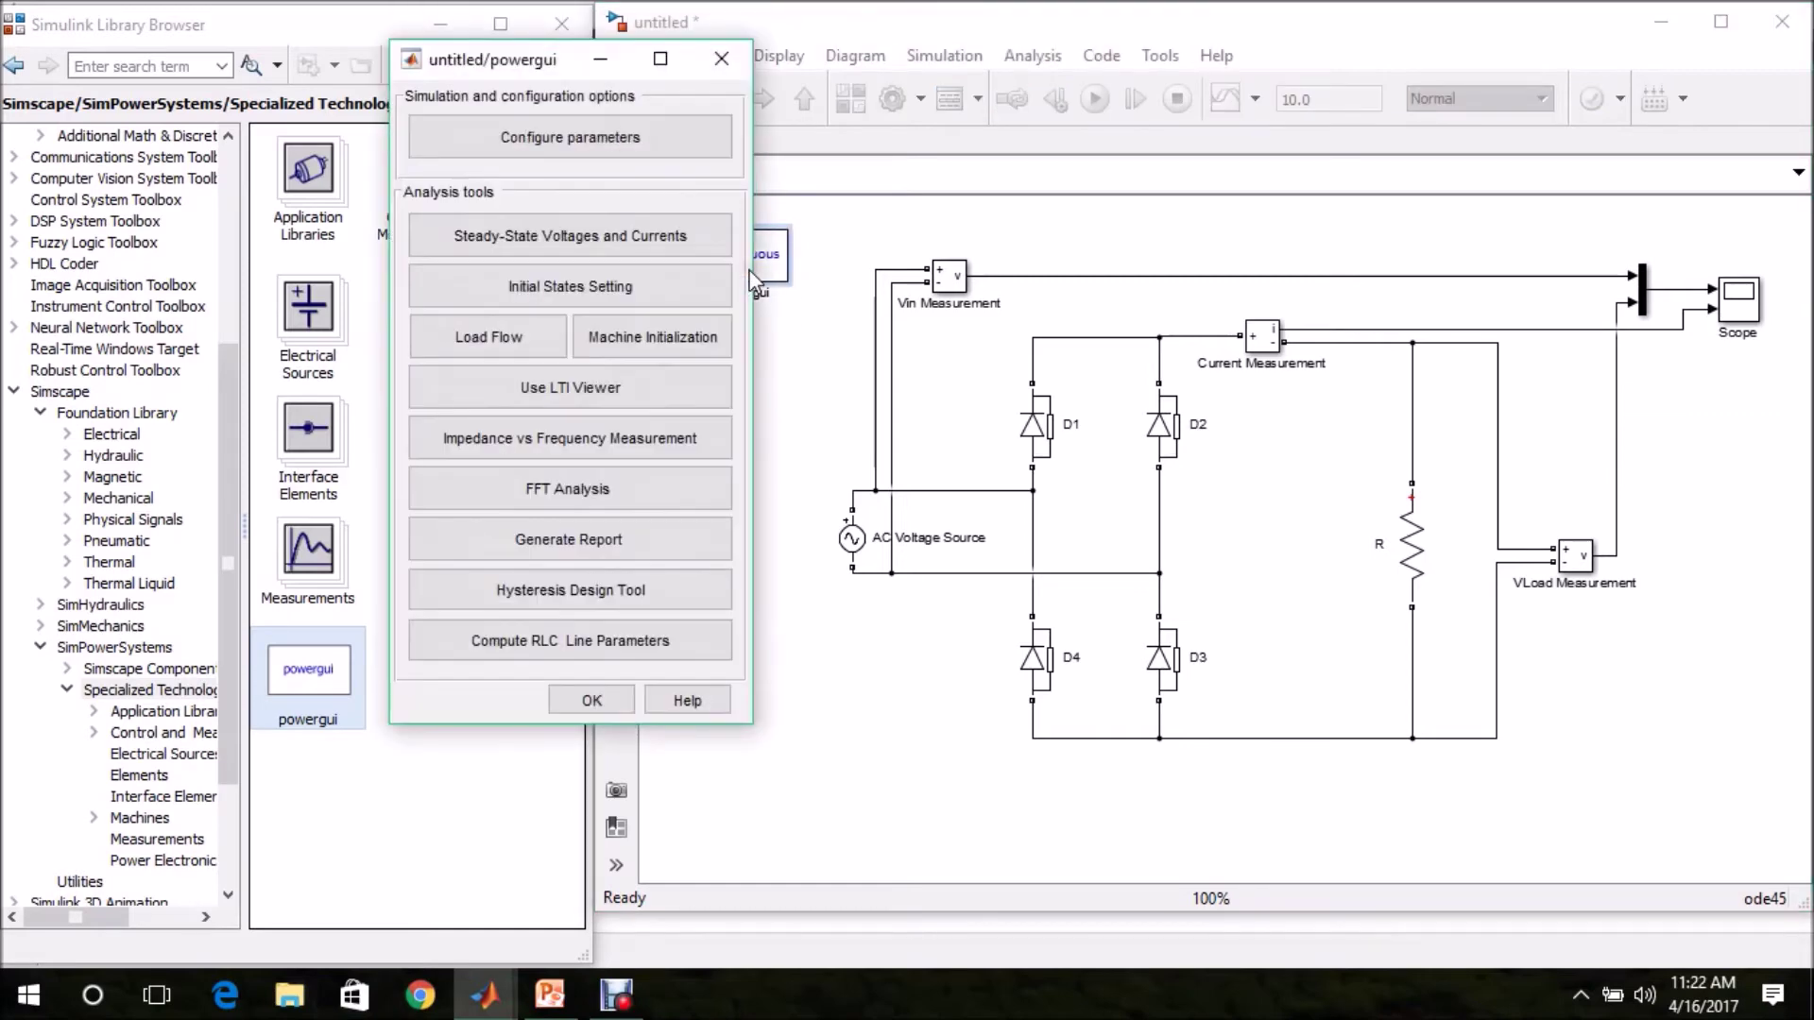
click(612, 151)
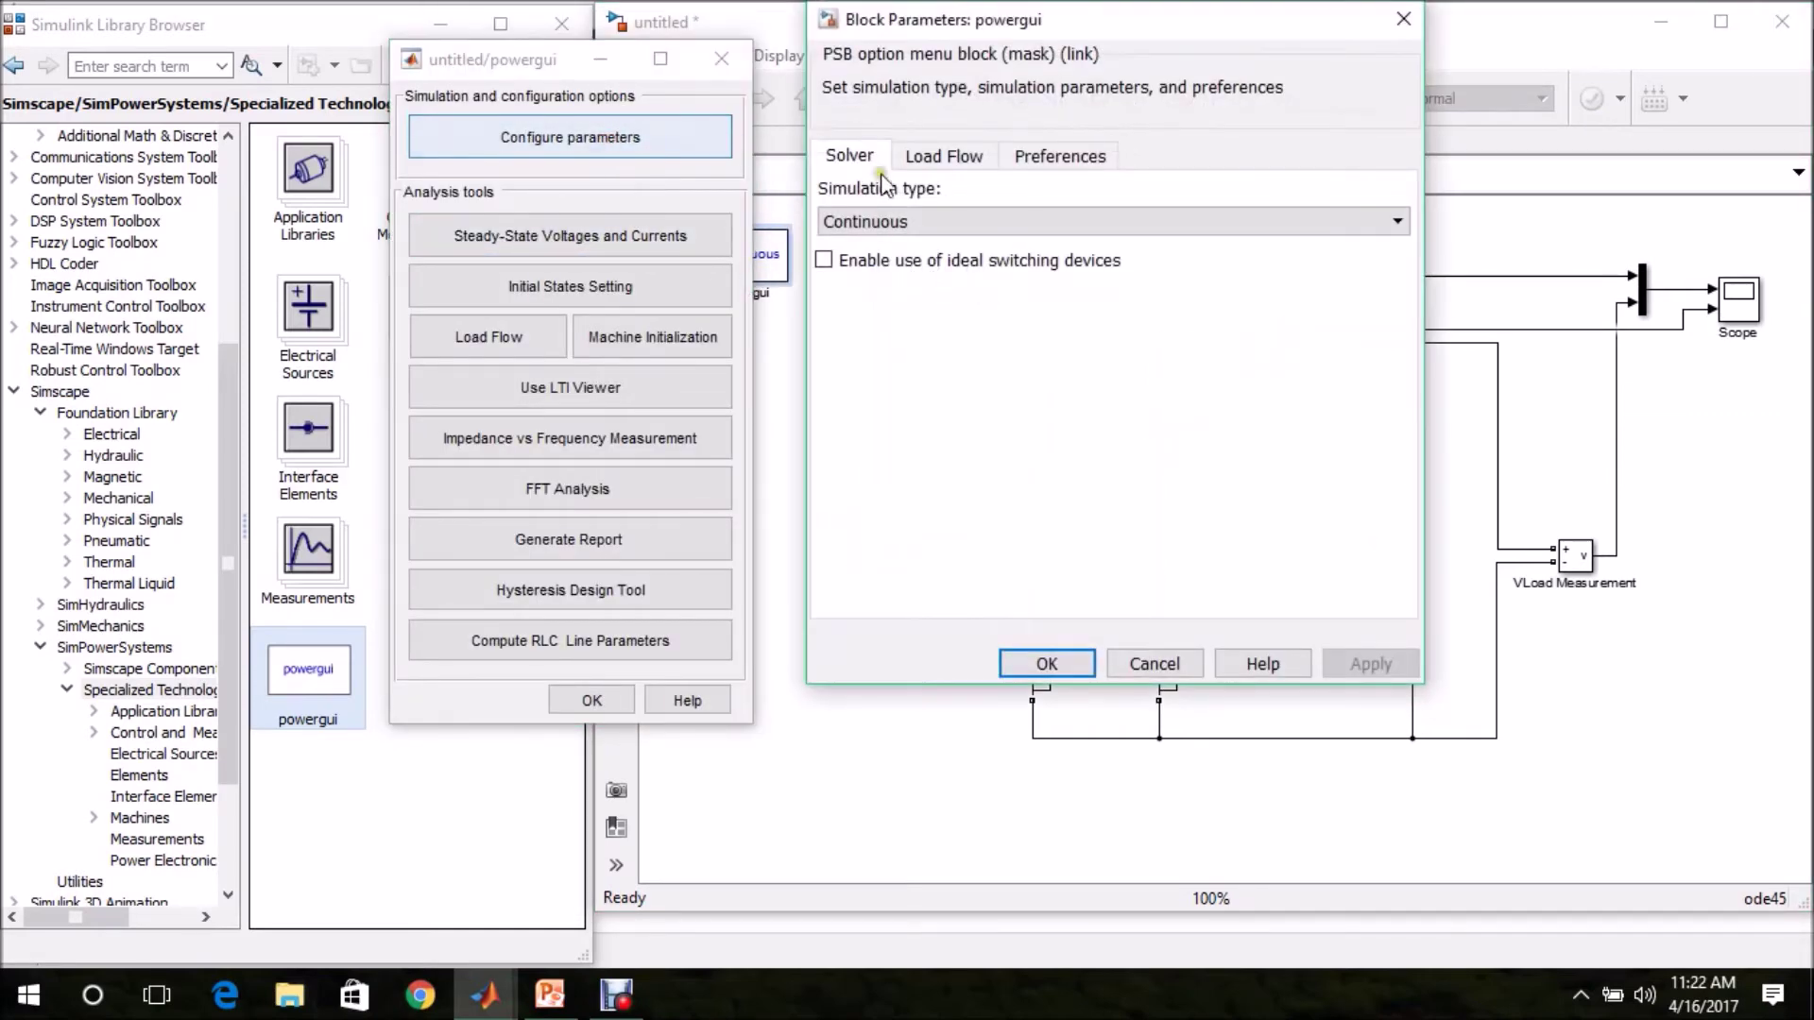
click(863, 225)
click(863, 256)
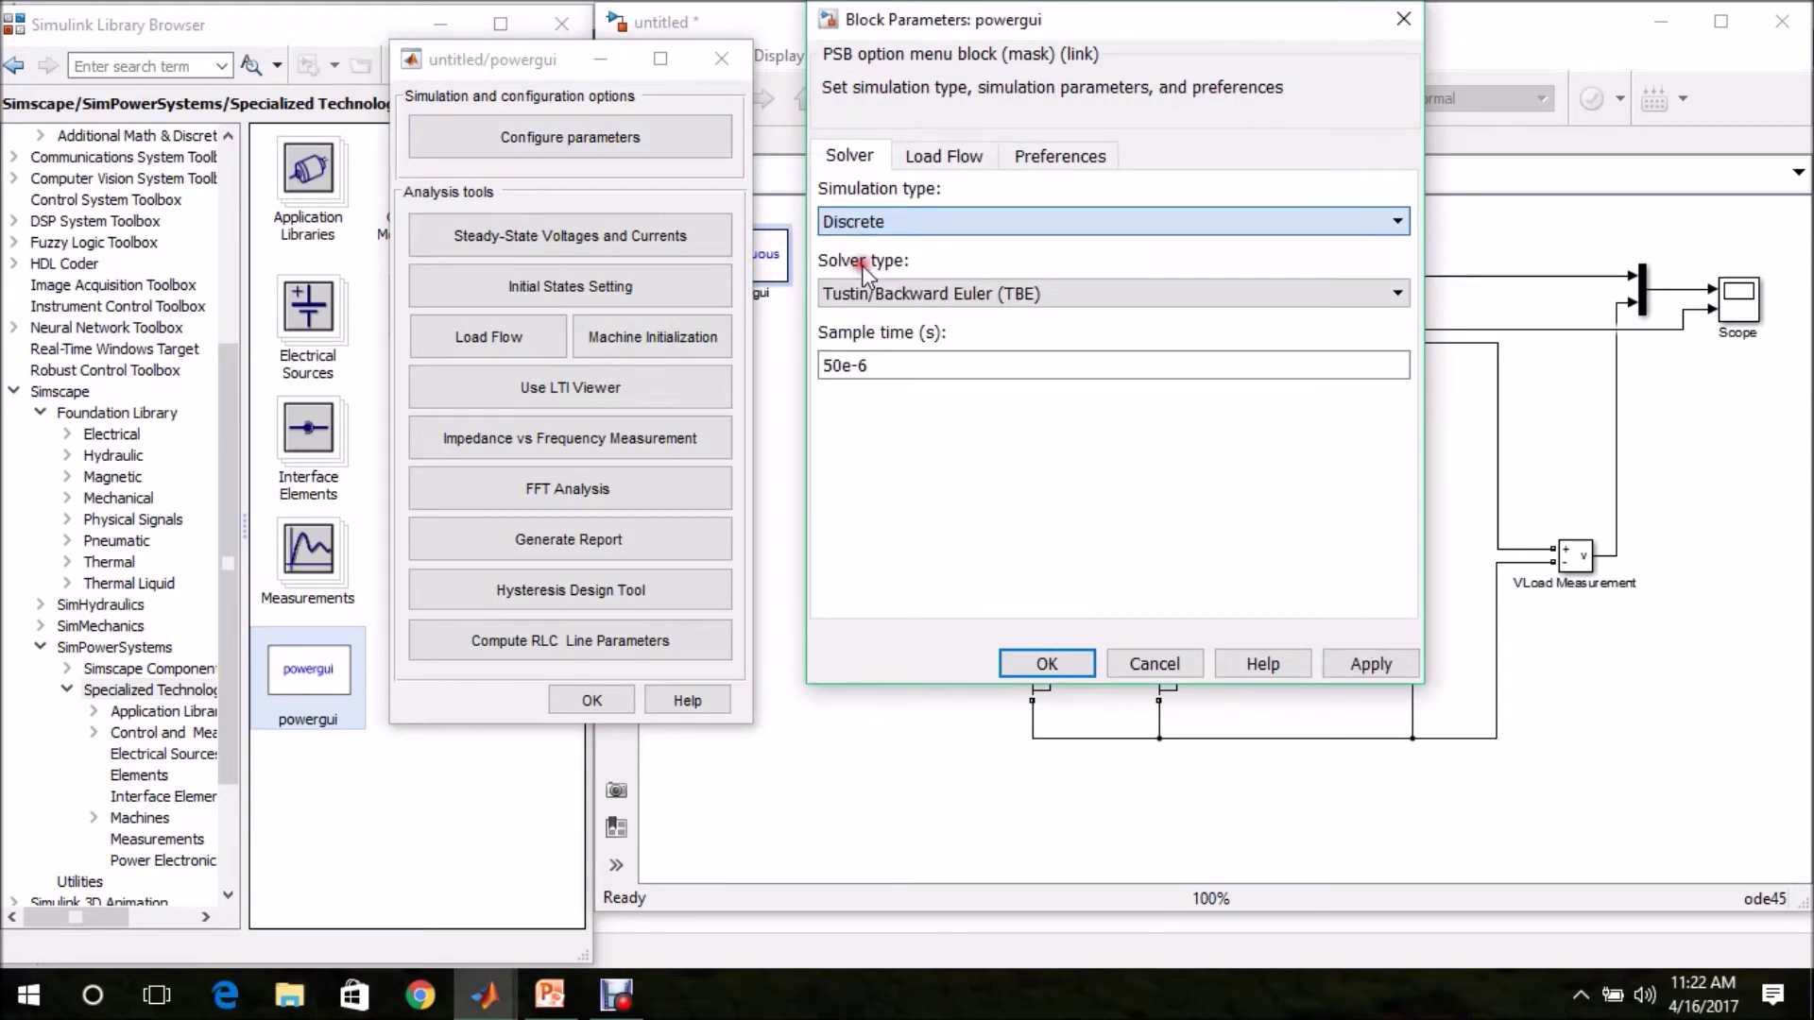
click(880, 366)
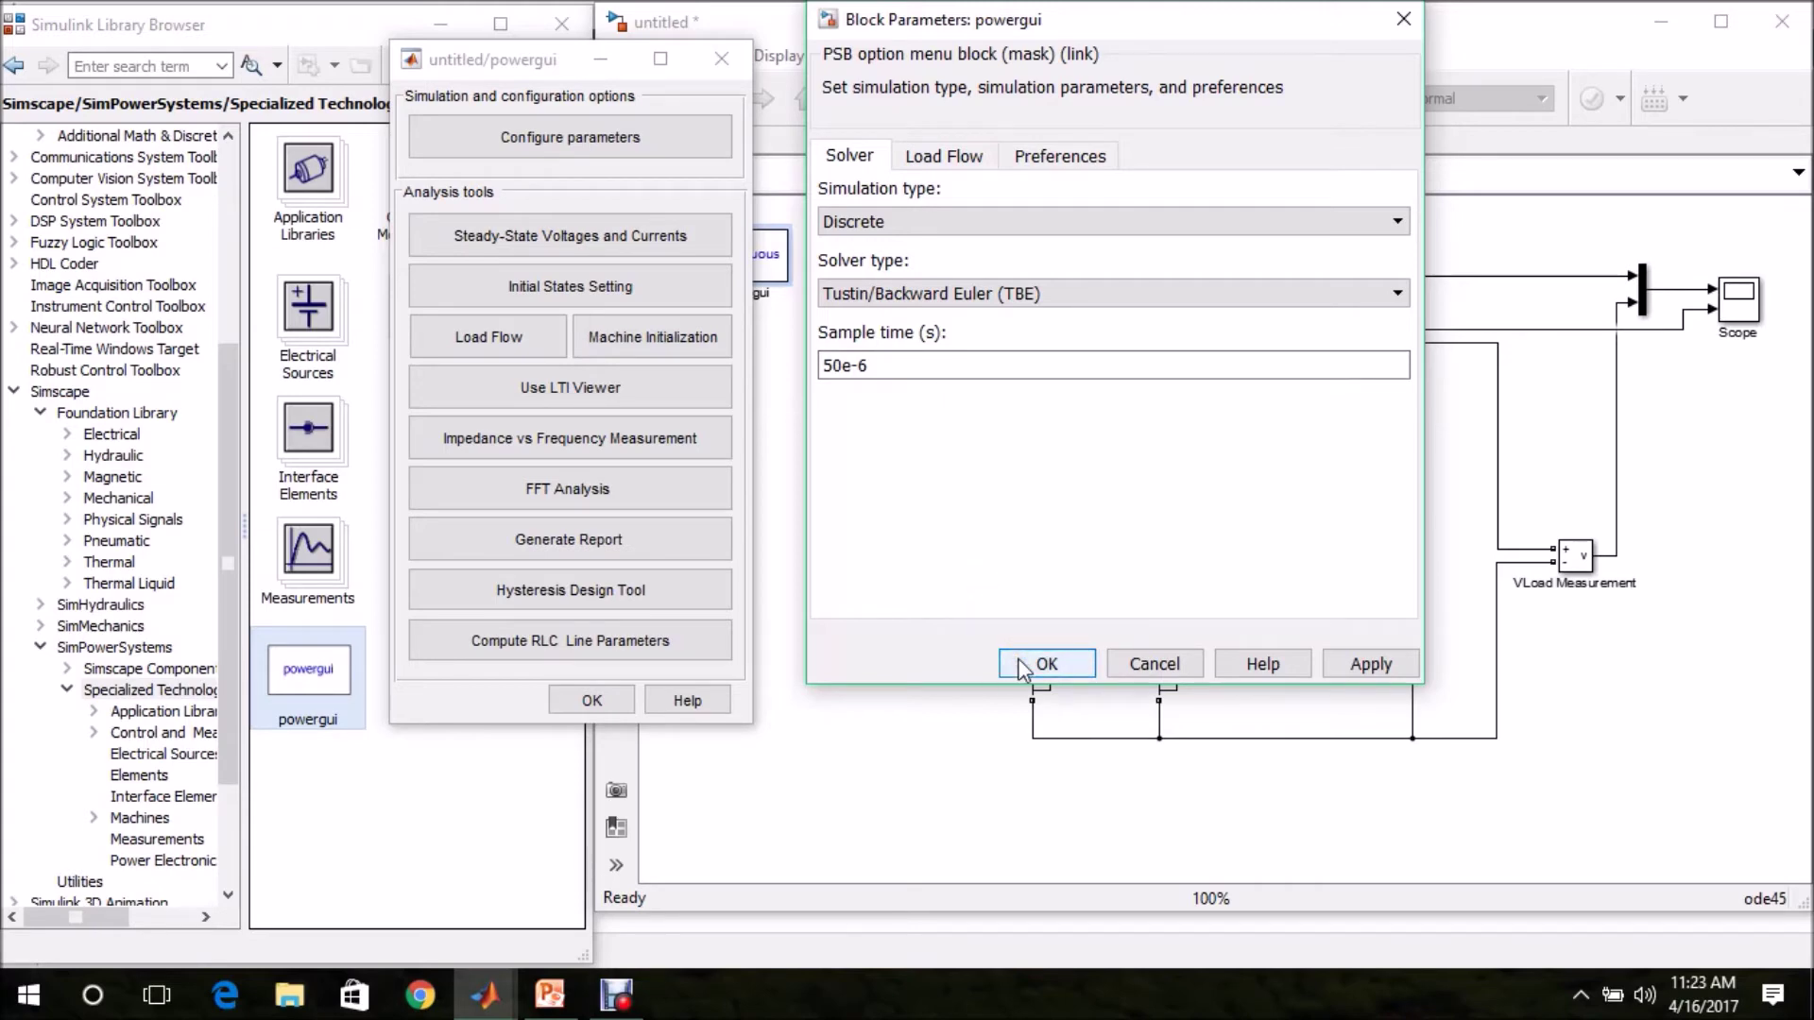
click(1020, 665)
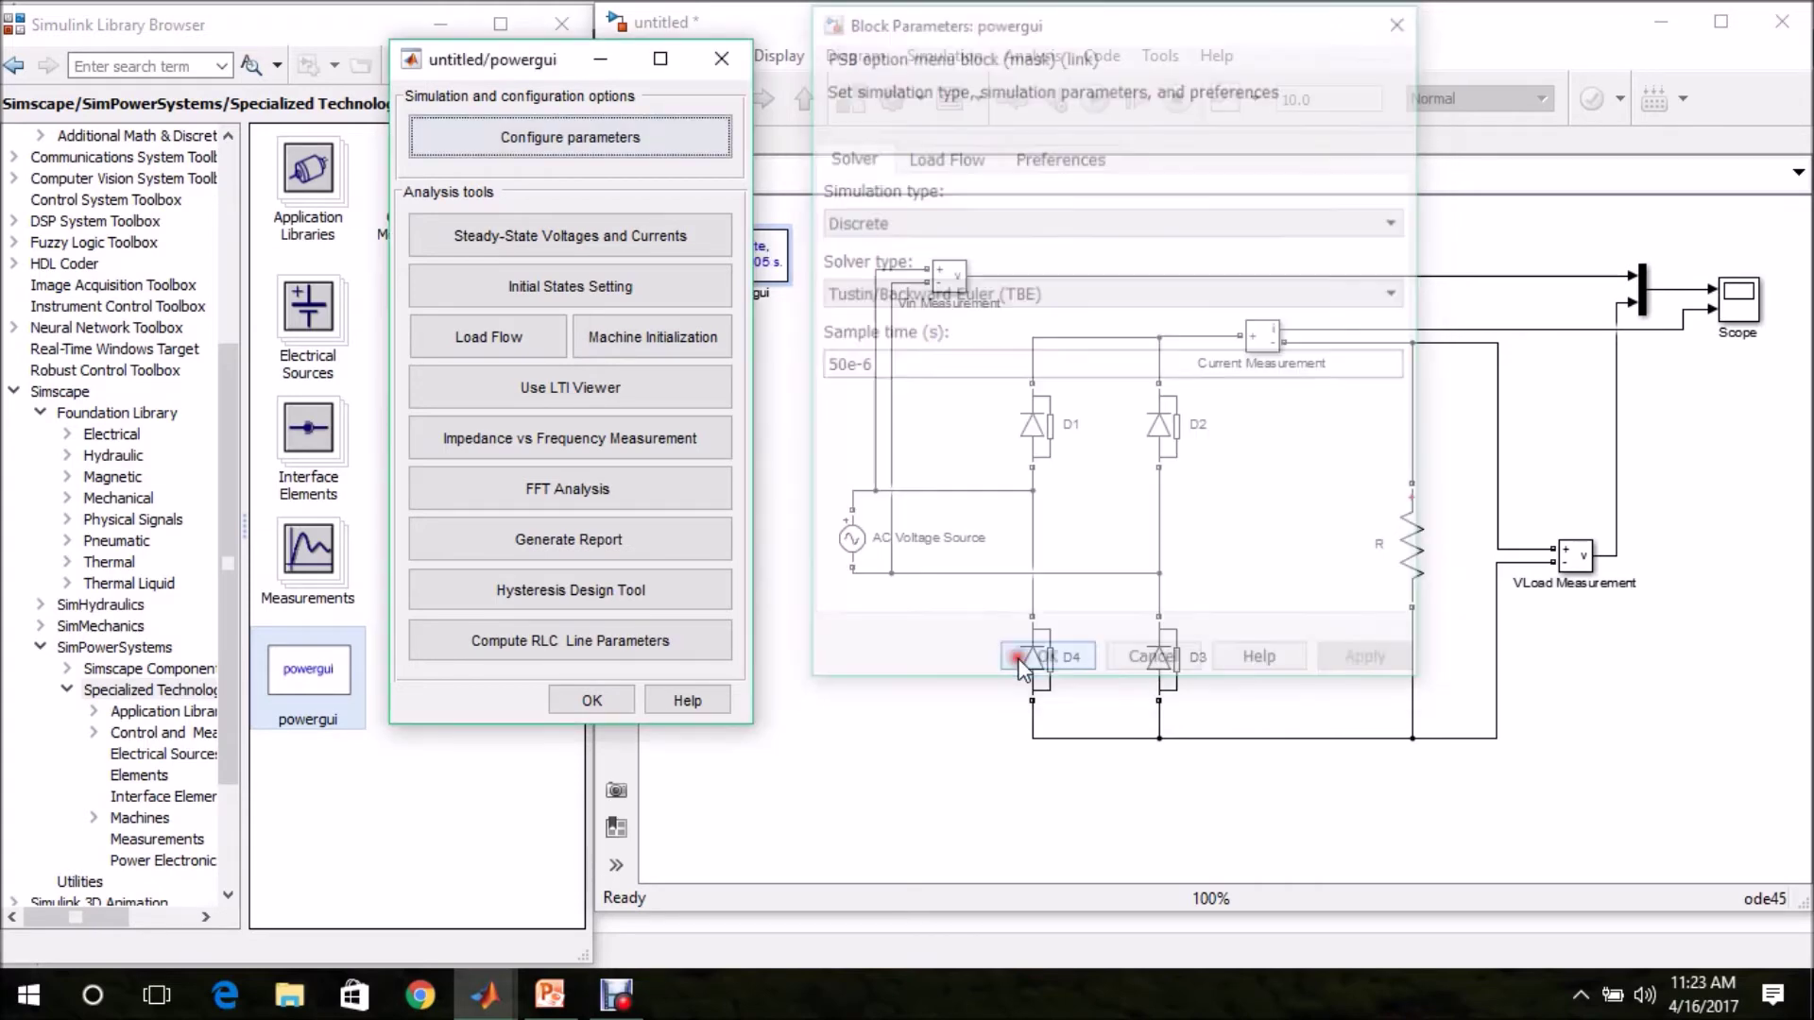
click(587, 701)
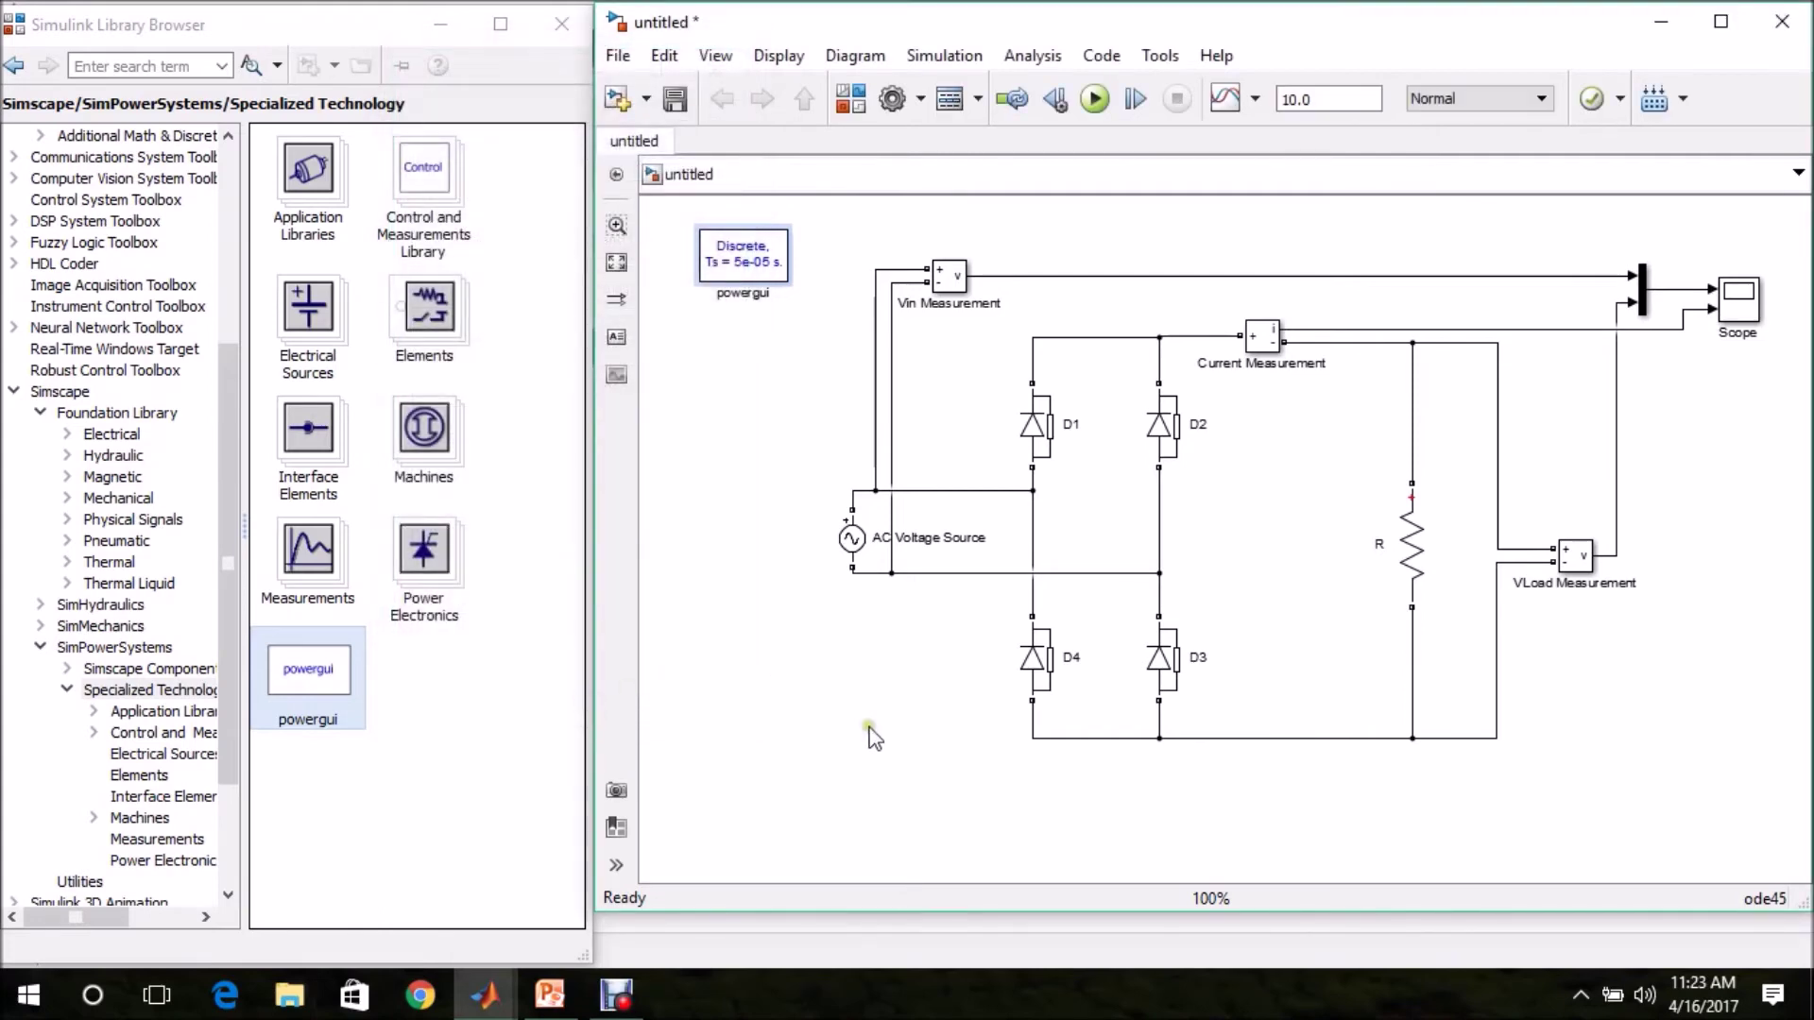
Set the model's solver configuration to Fixed-step with the ode4 (Runge-Kutta) solver
click(931, 62)
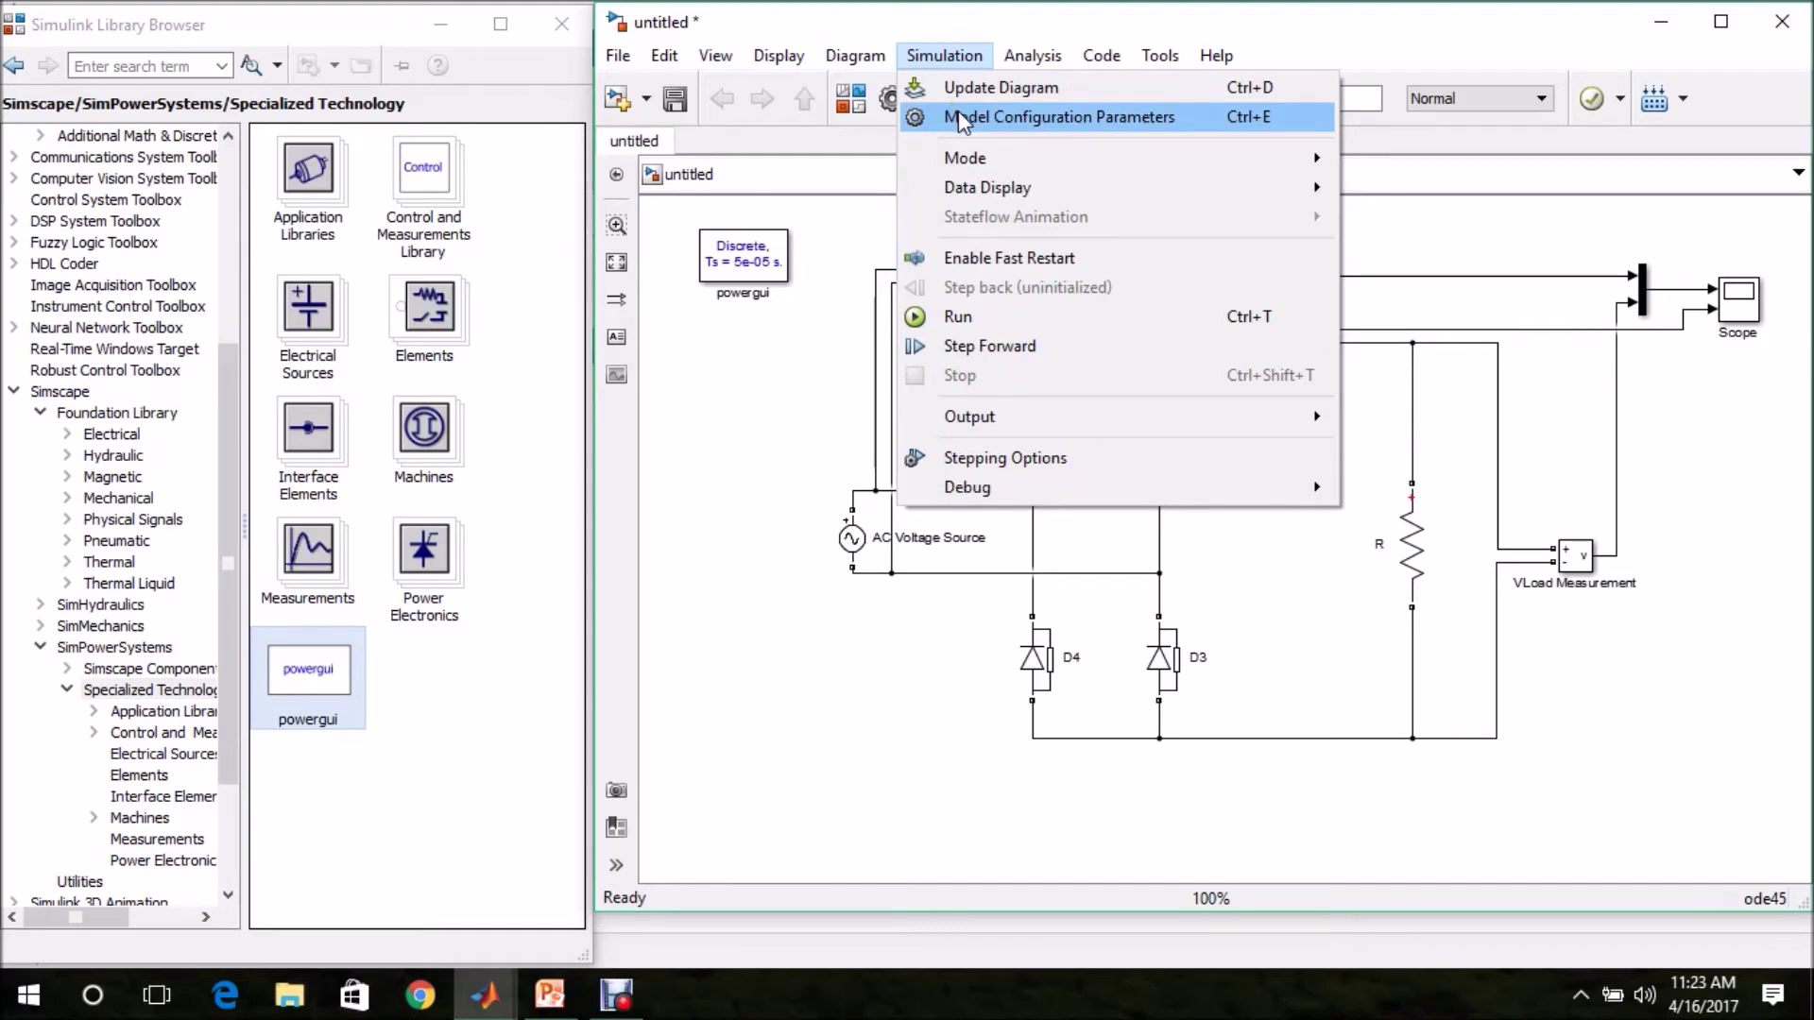
click(958, 111)
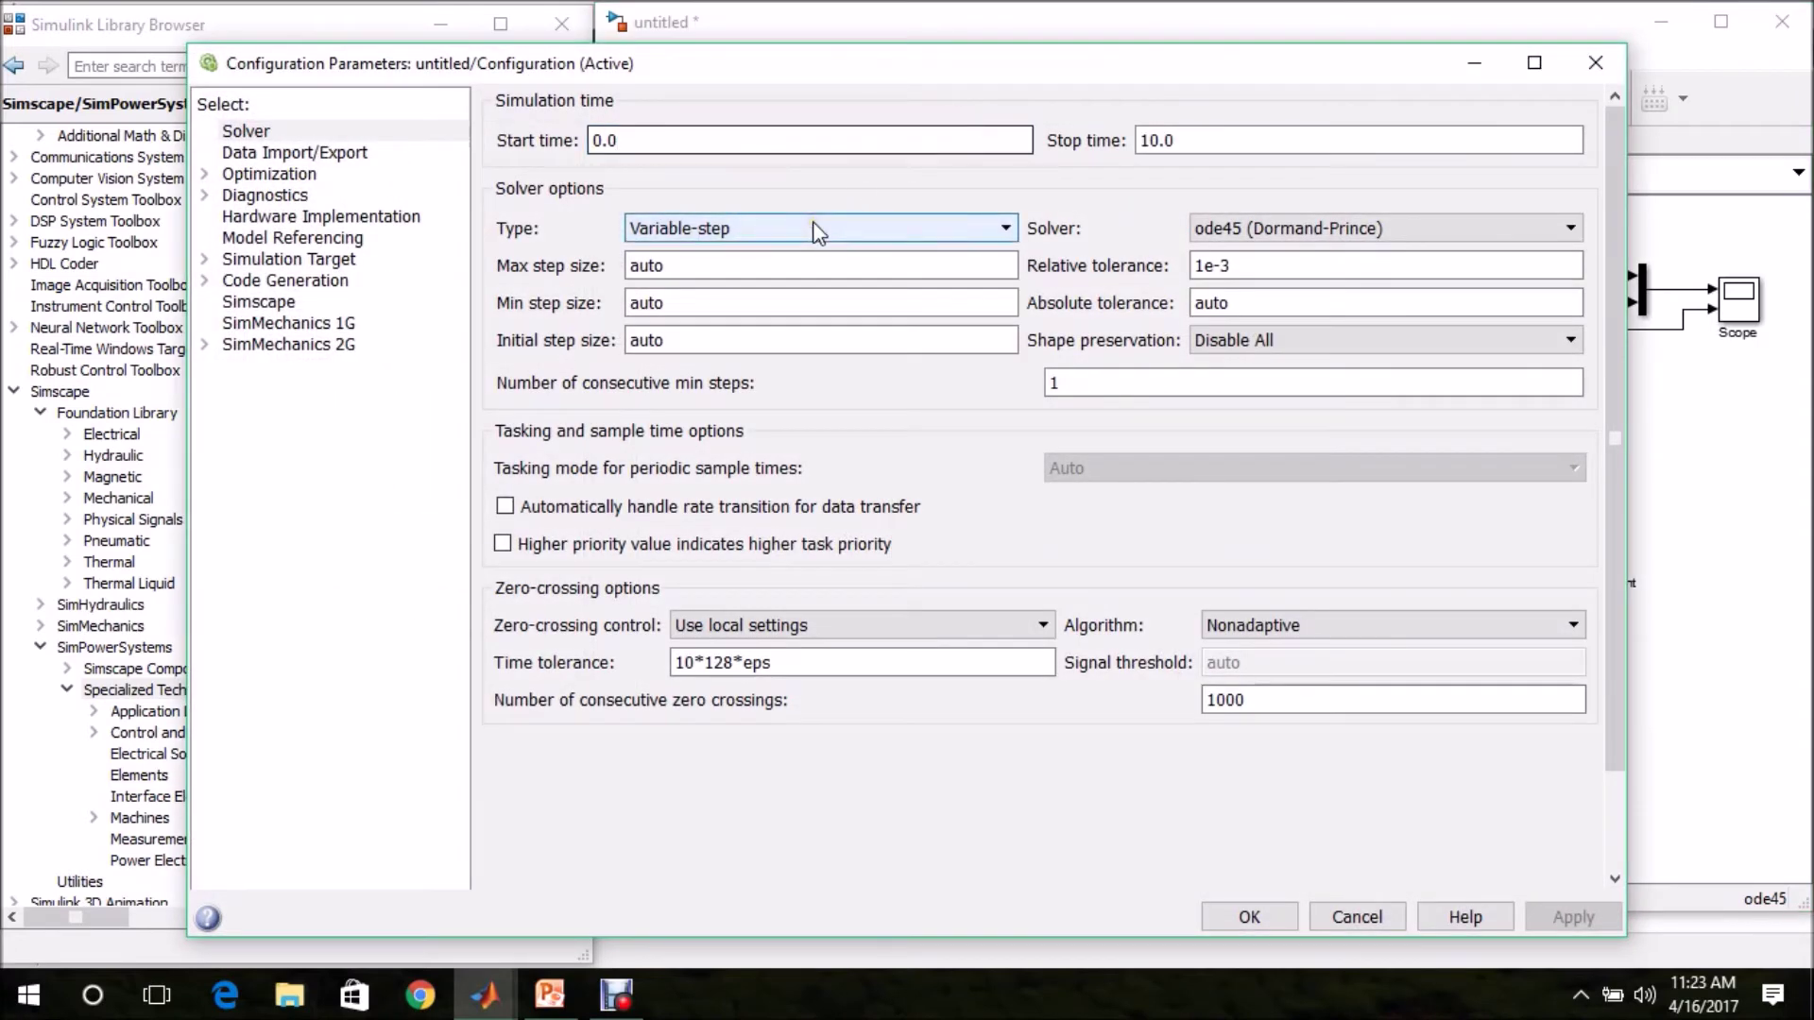
click(813, 226)
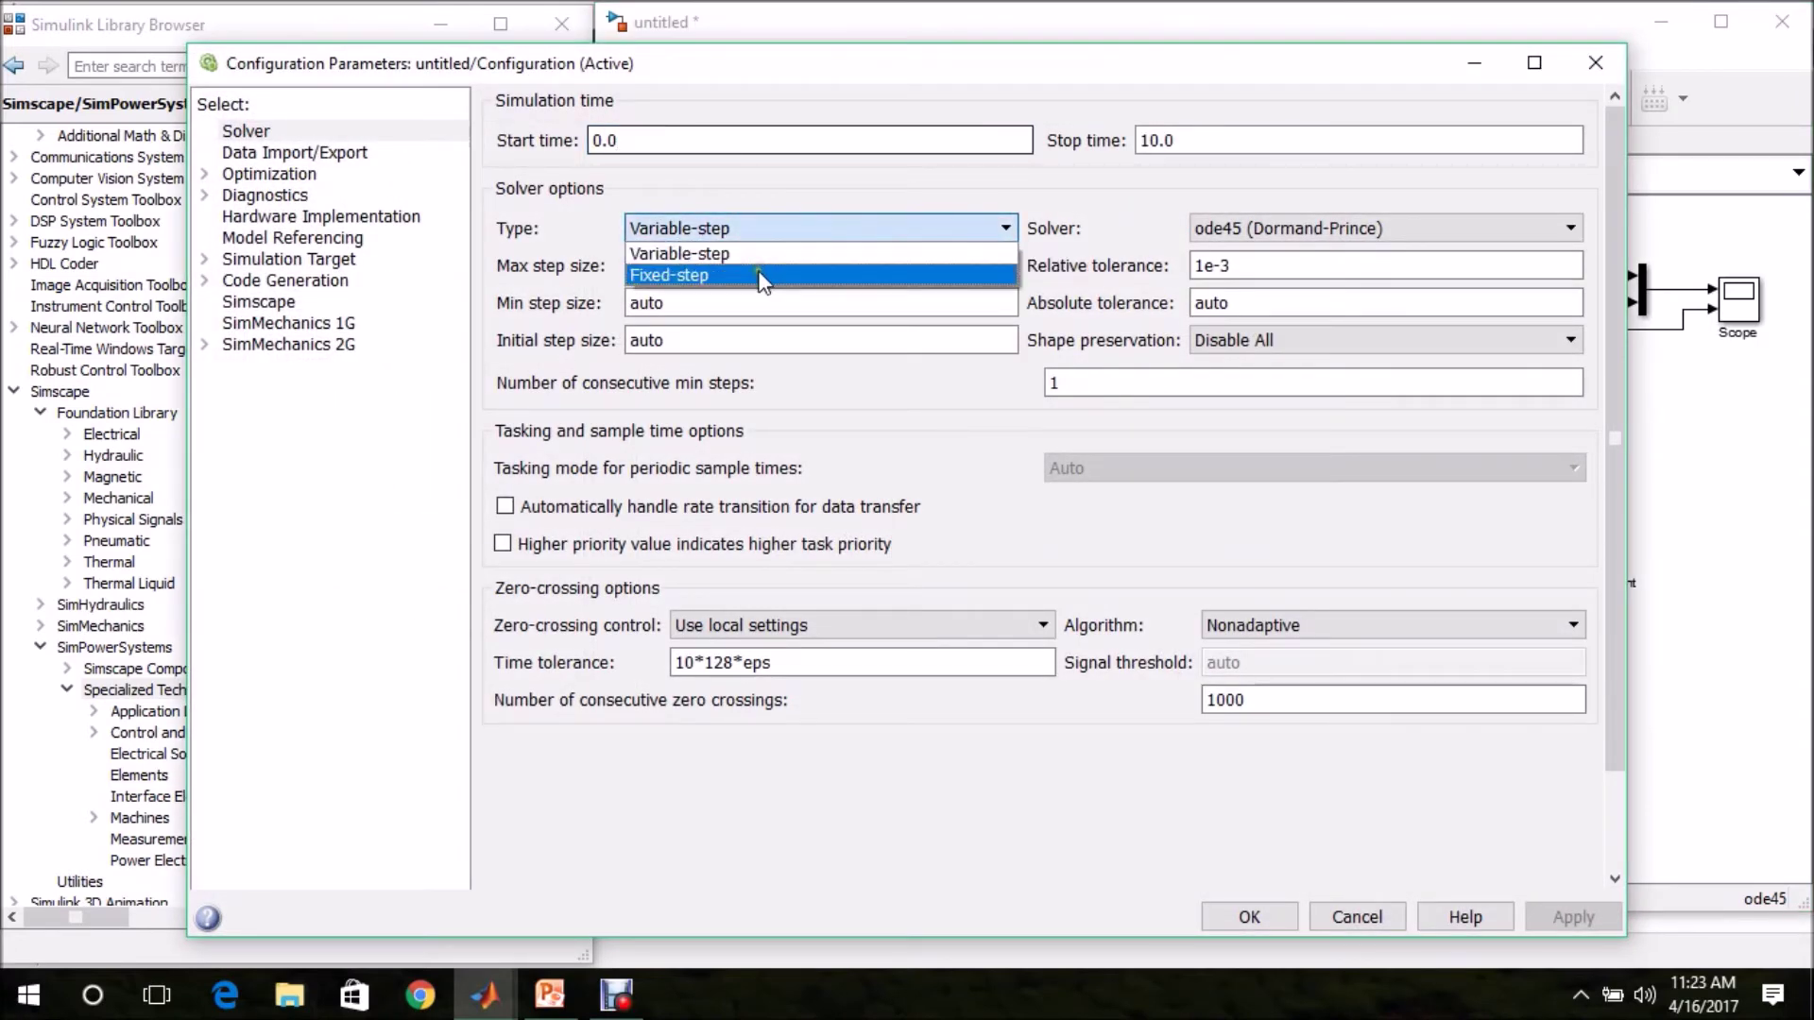
click(763, 276)
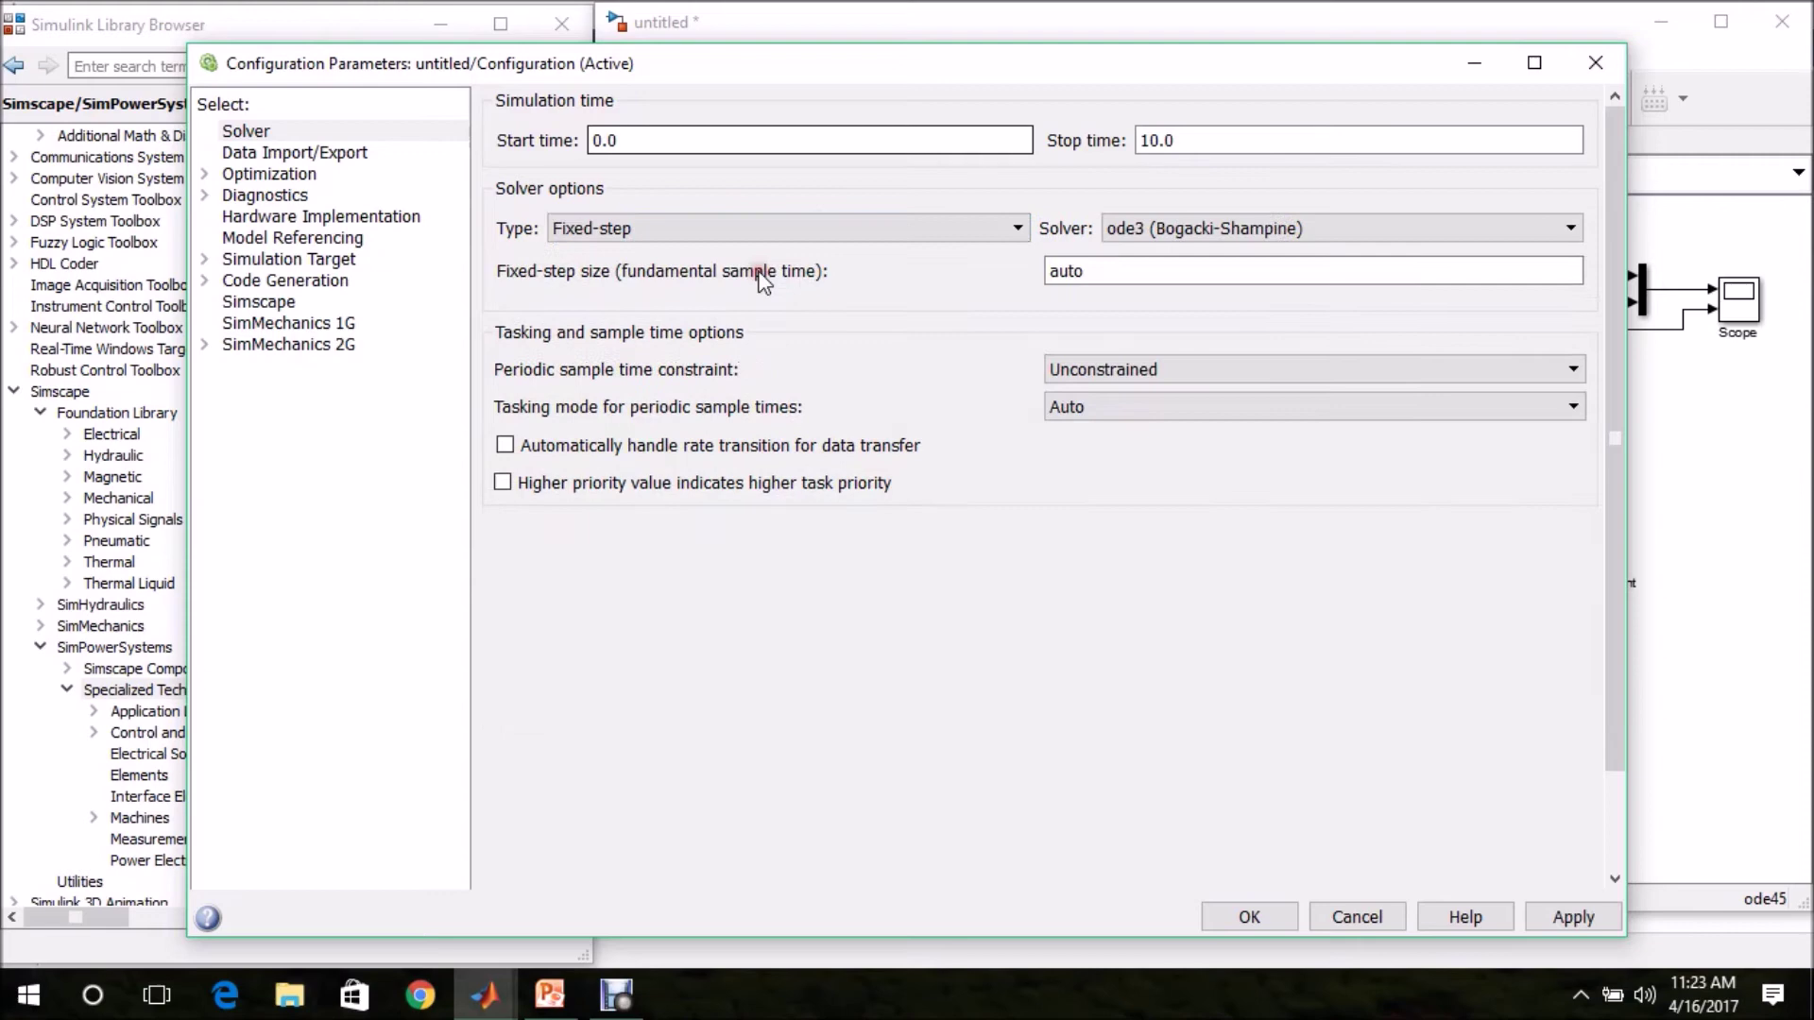
click(1129, 239)
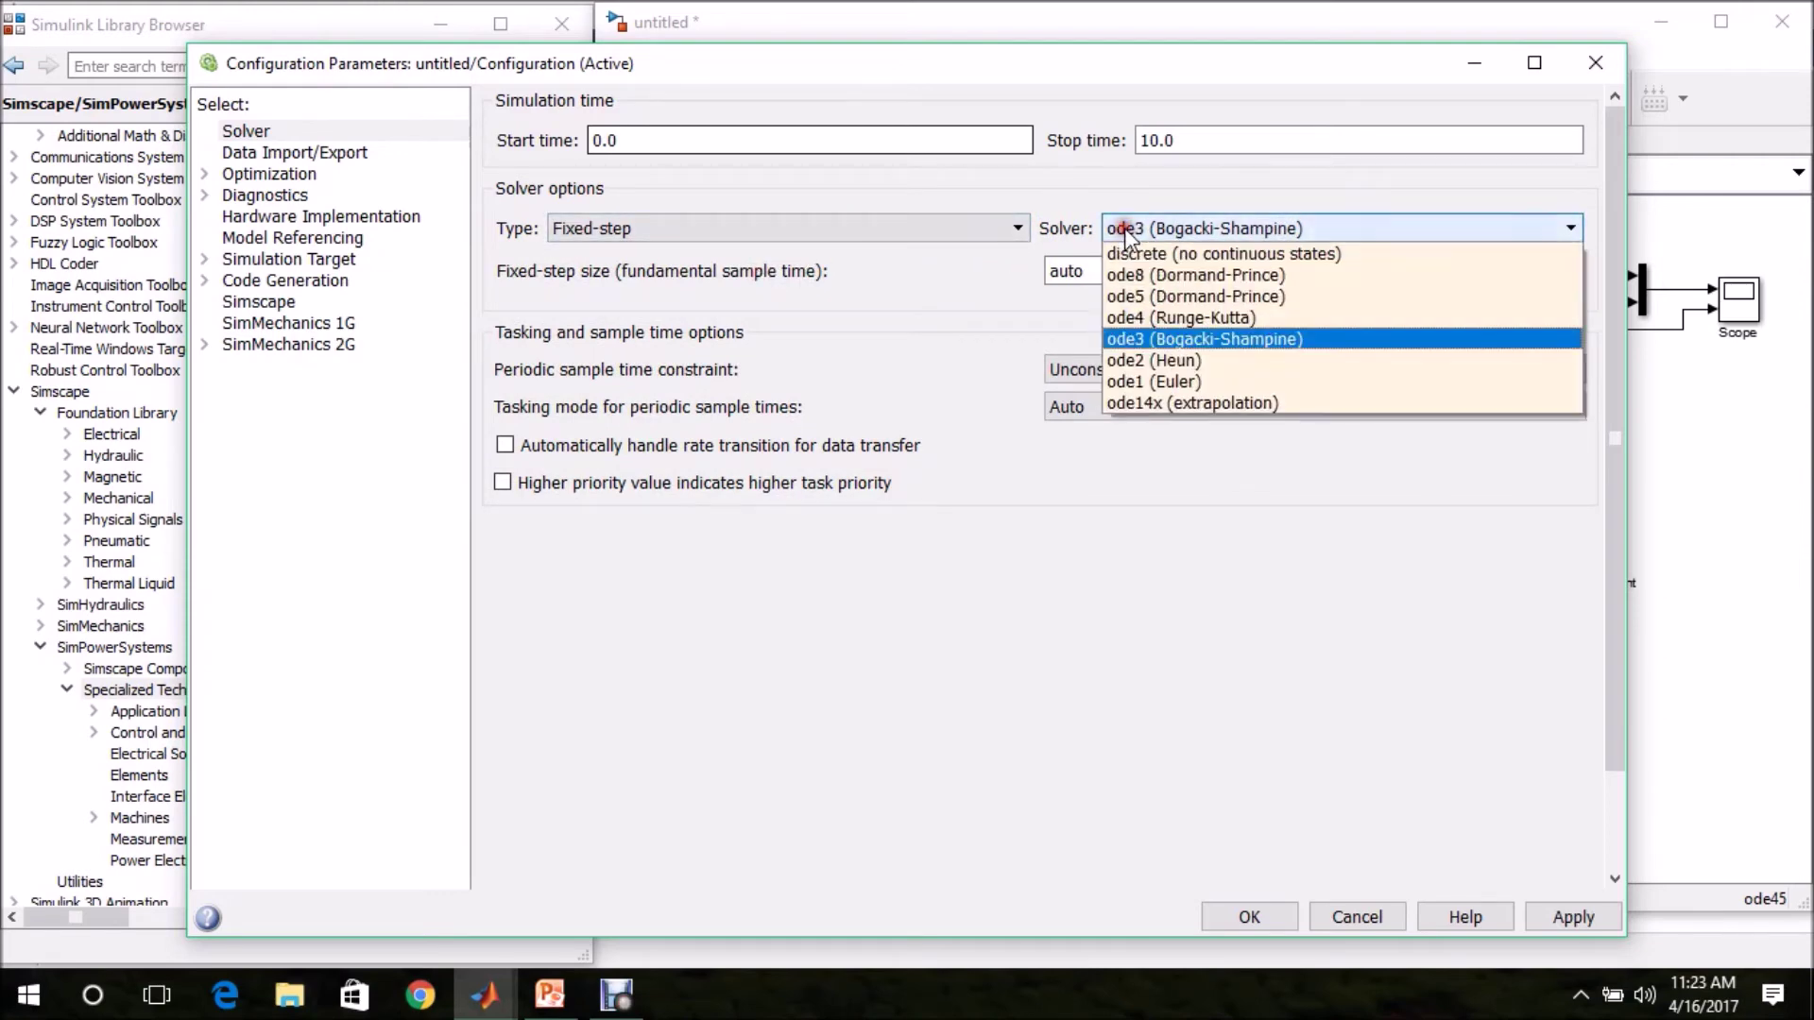
click(1132, 331)
click(1568, 905)
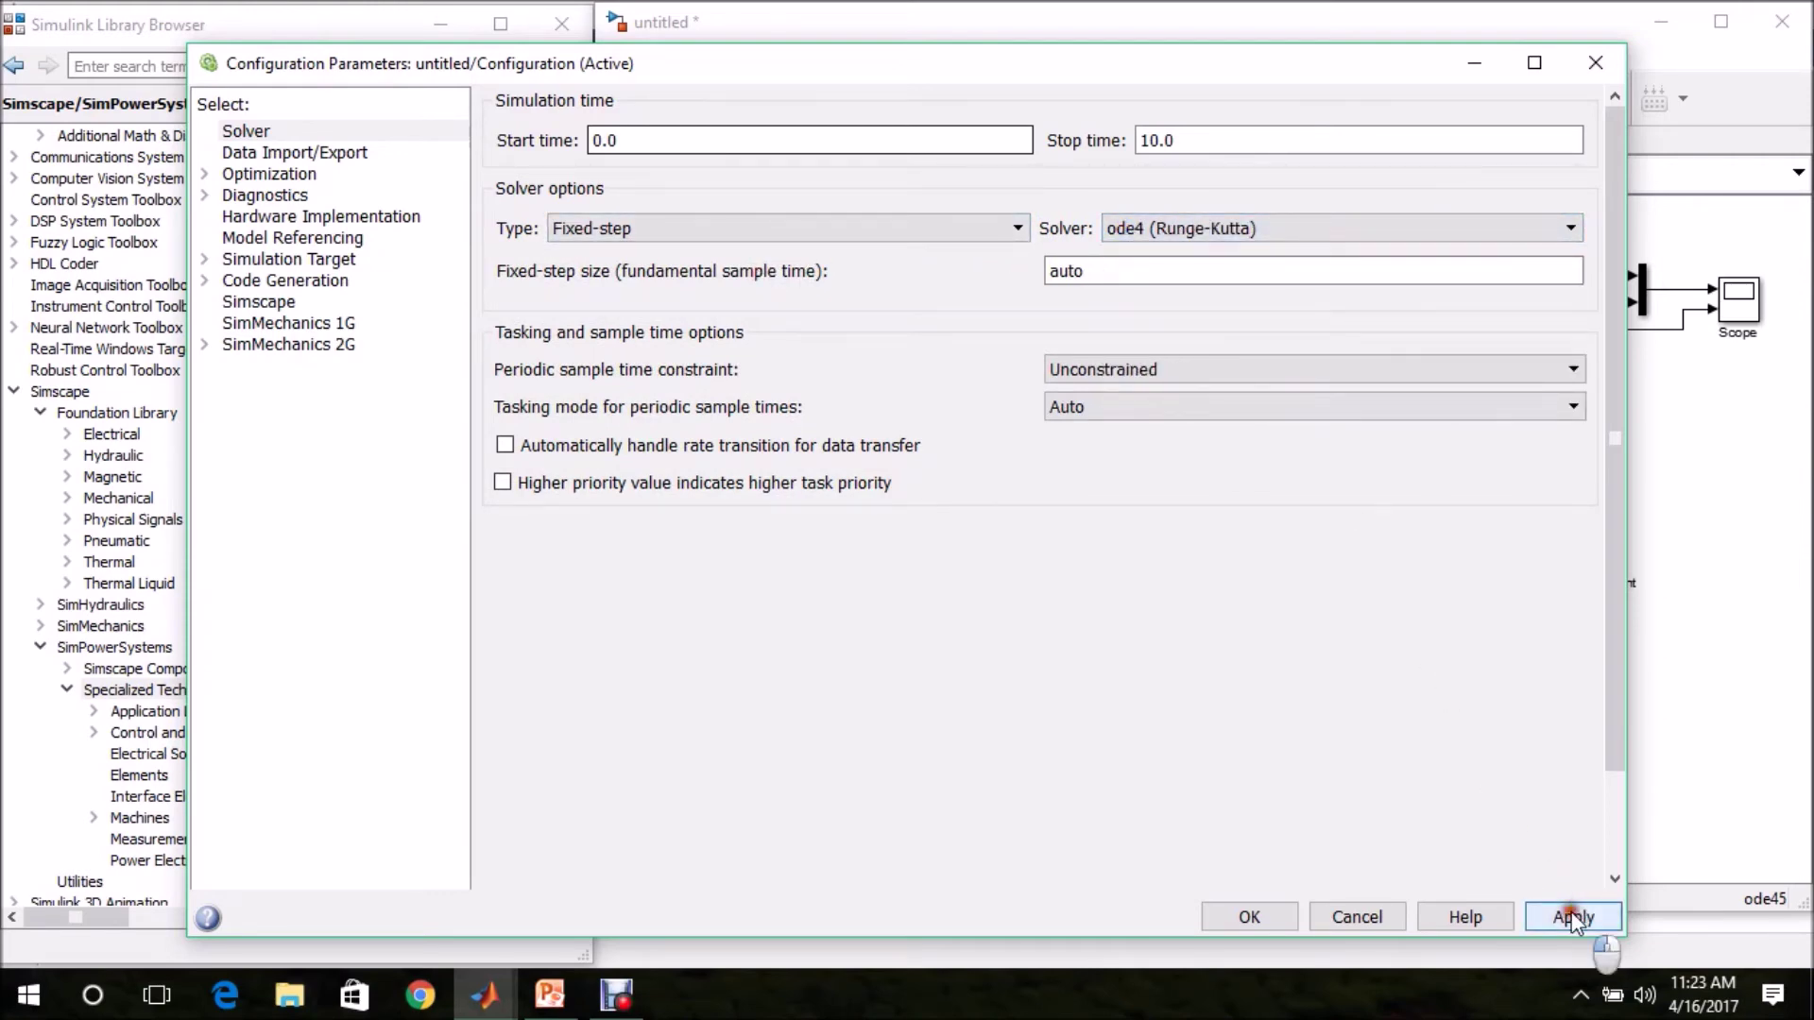
click(1249, 917)
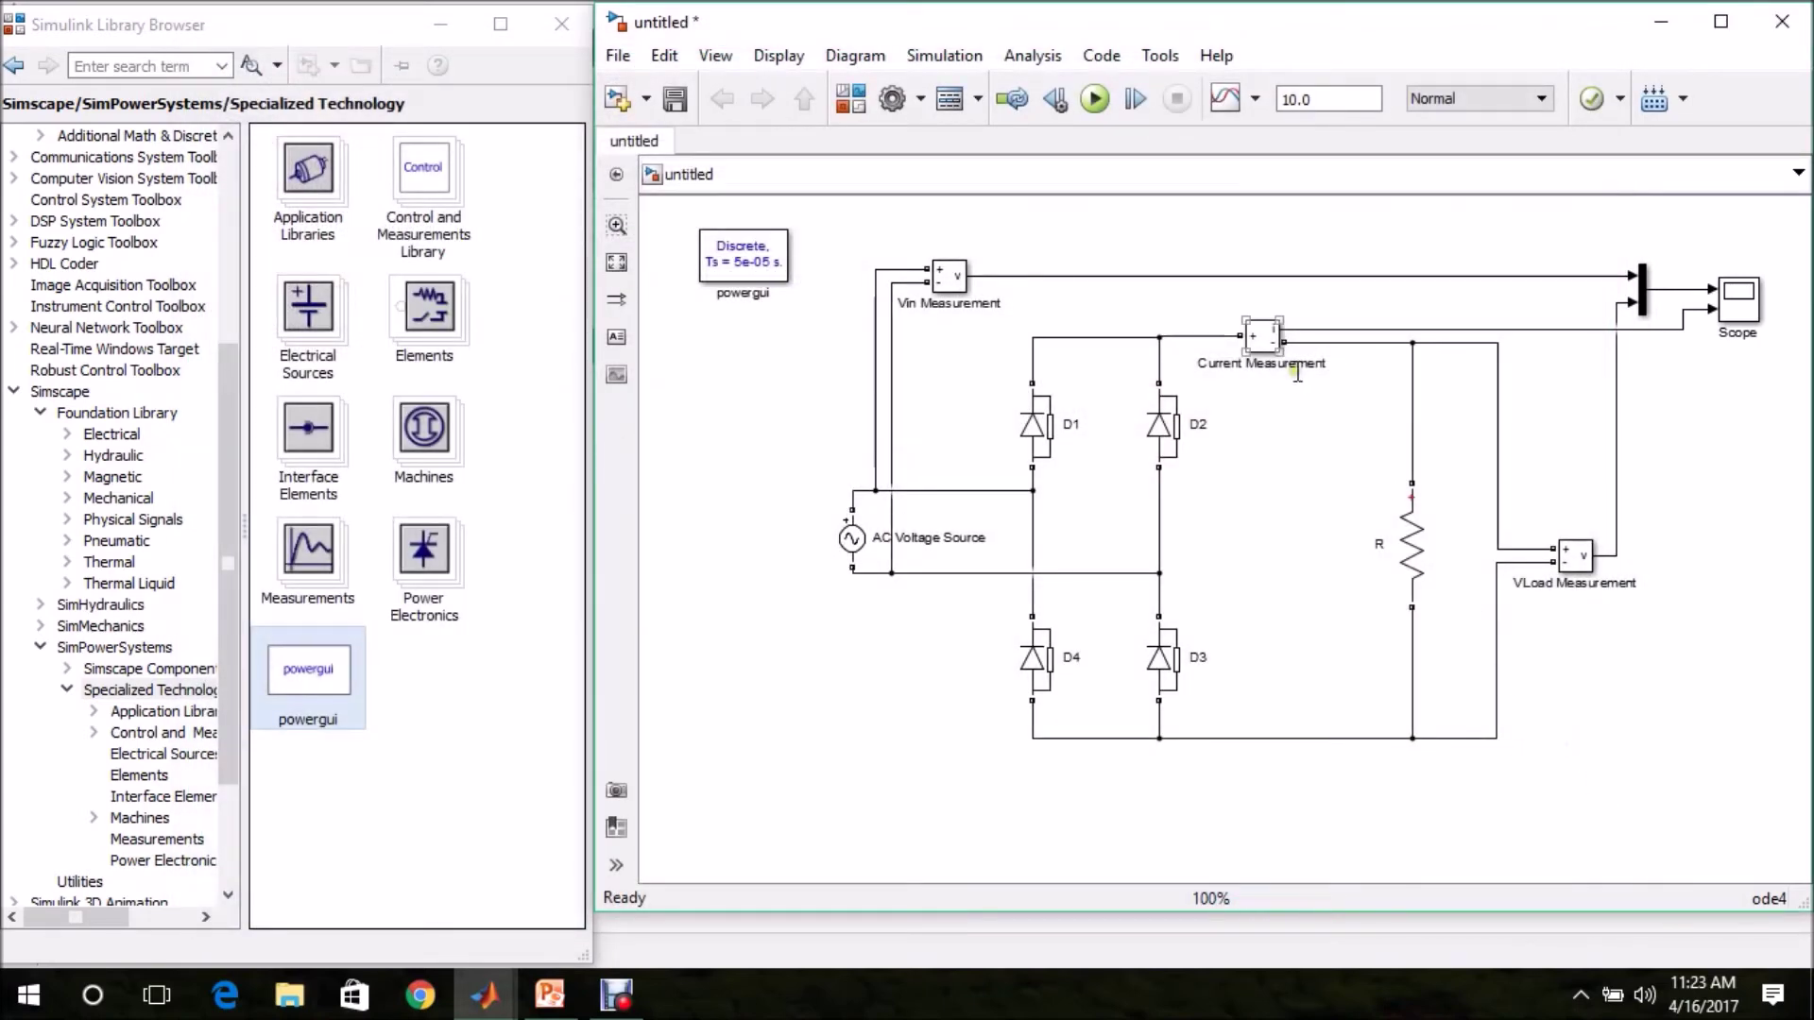
Run the simulation with a stop time of 0.2 and select the Scope block
double_click(1327, 99)
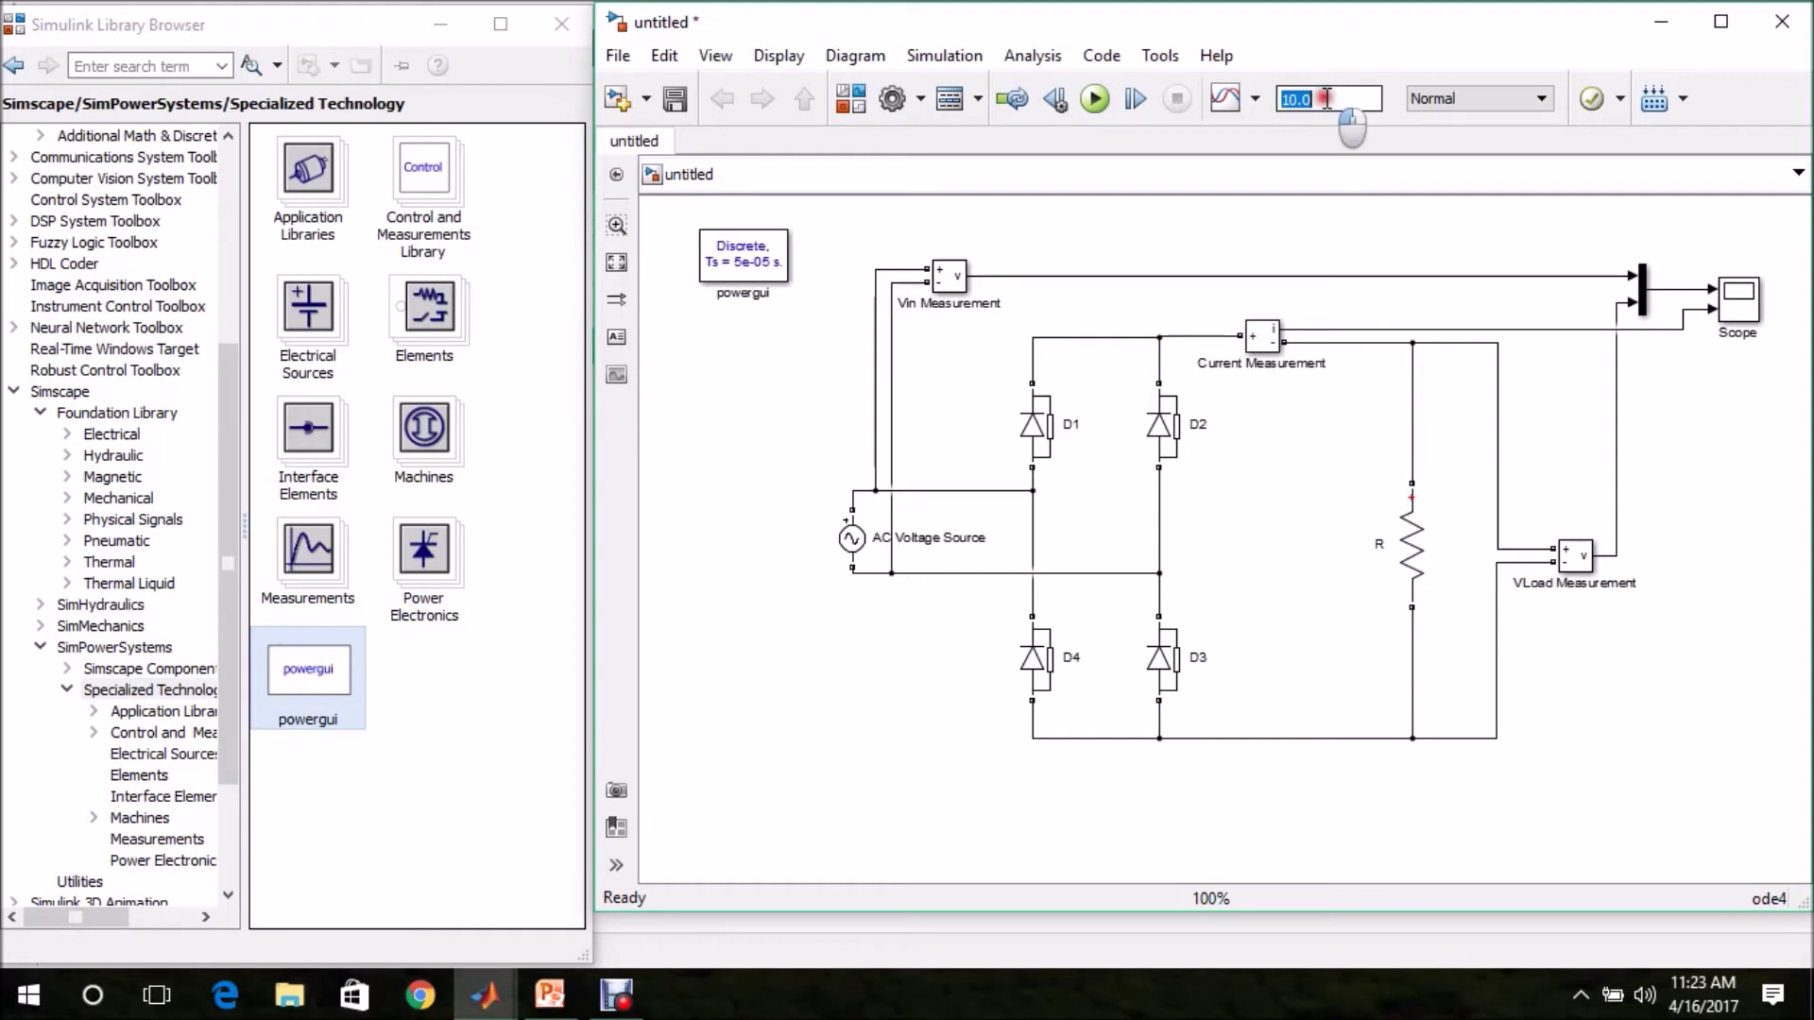
text(0)
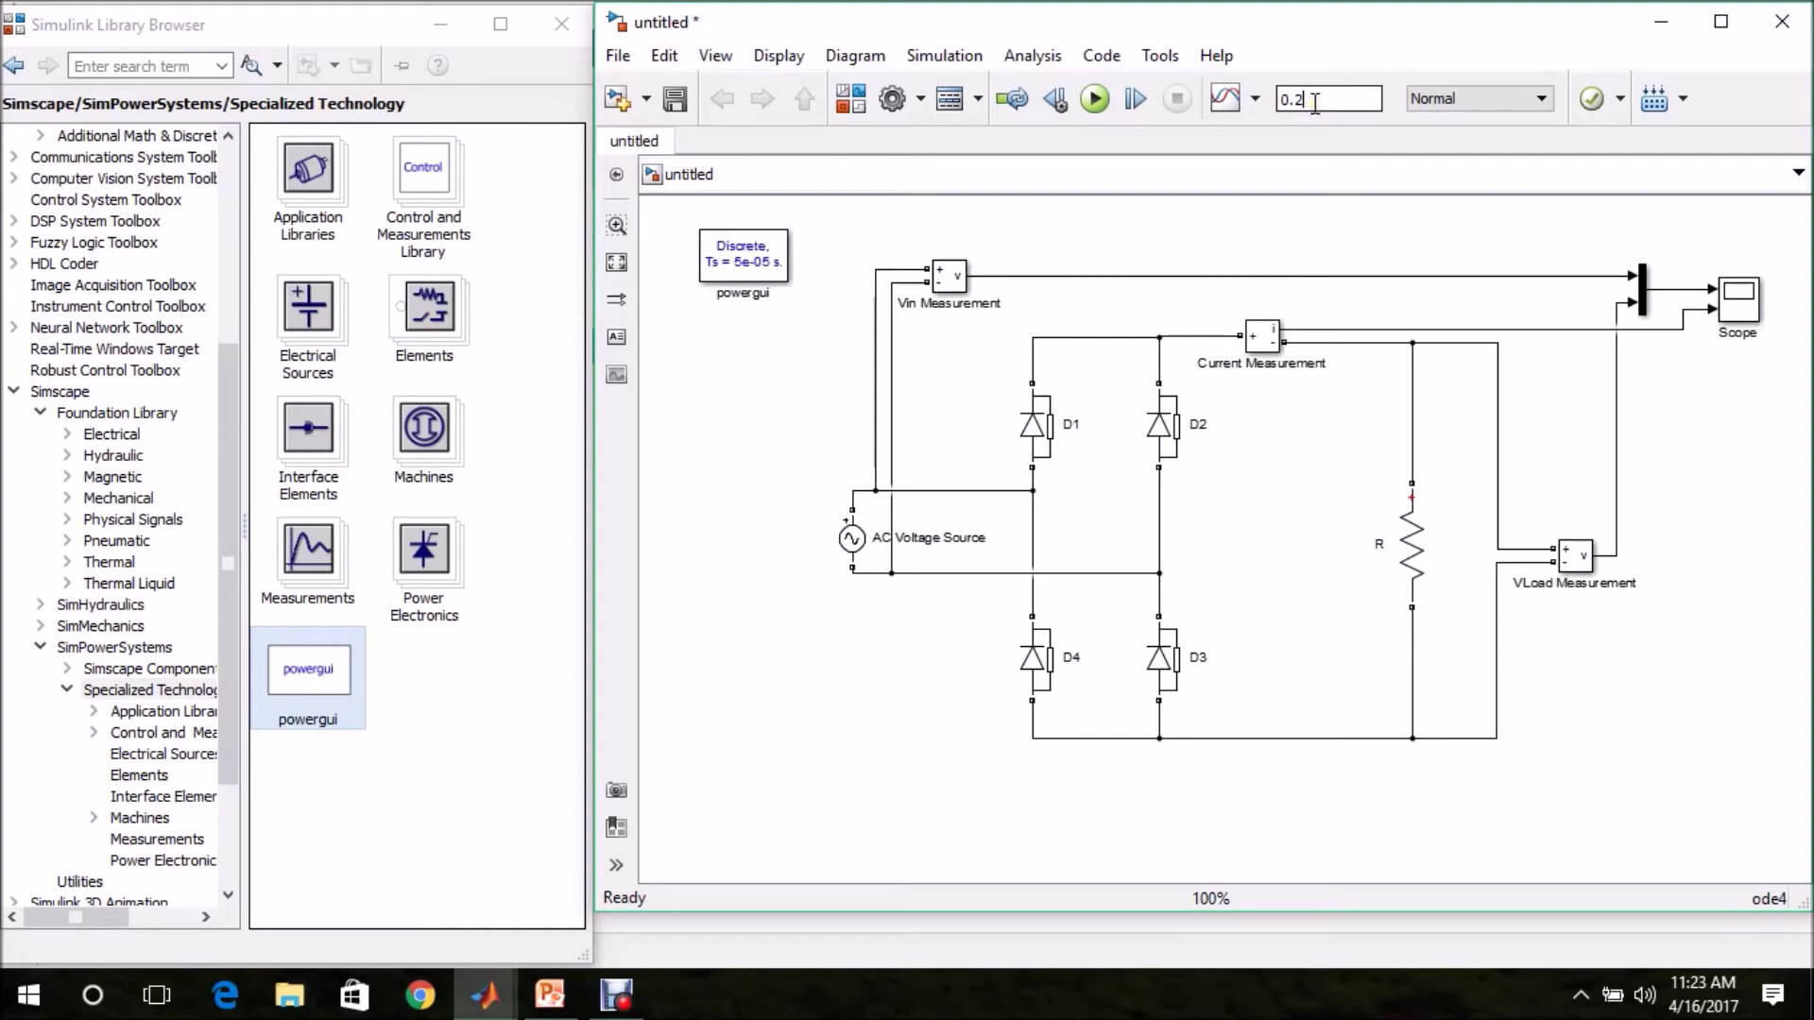
click(1234, 279)
click(1097, 106)
click(1738, 303)
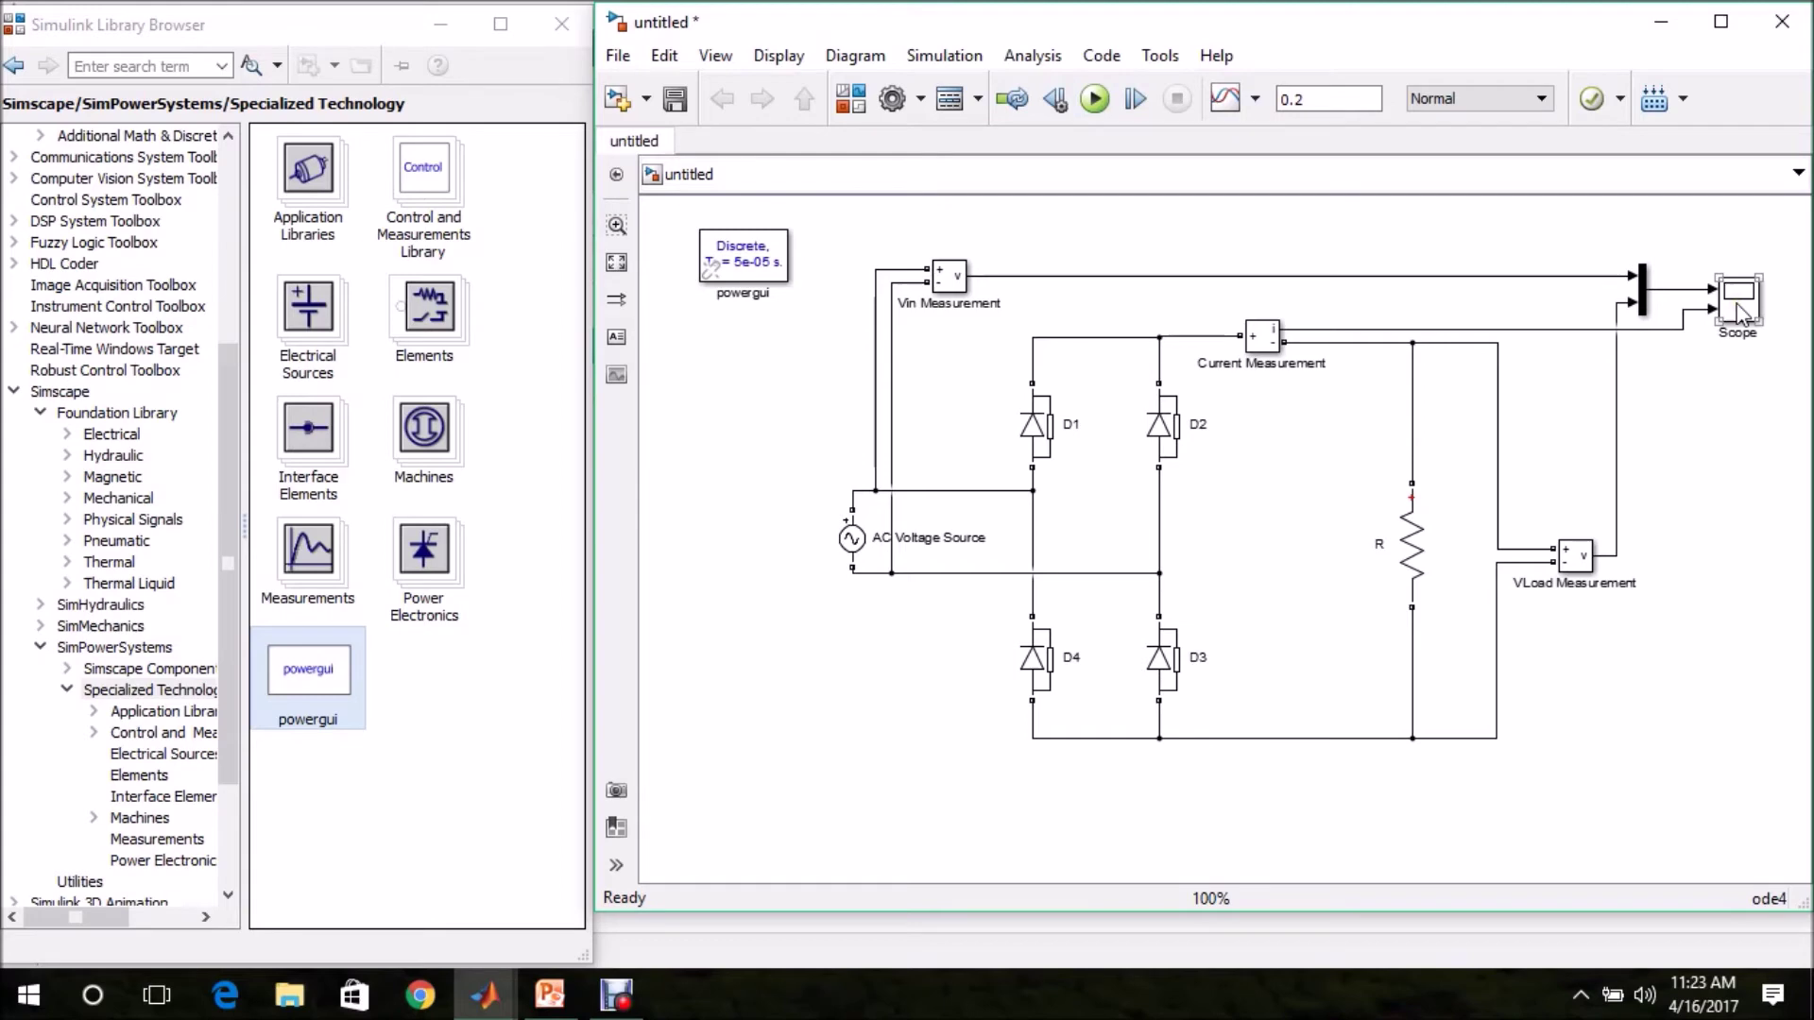
Examine the Voltage and Load Current waveforms in the maximized Scope with the axes autoscaled, and close it
double_click(1738, 304)
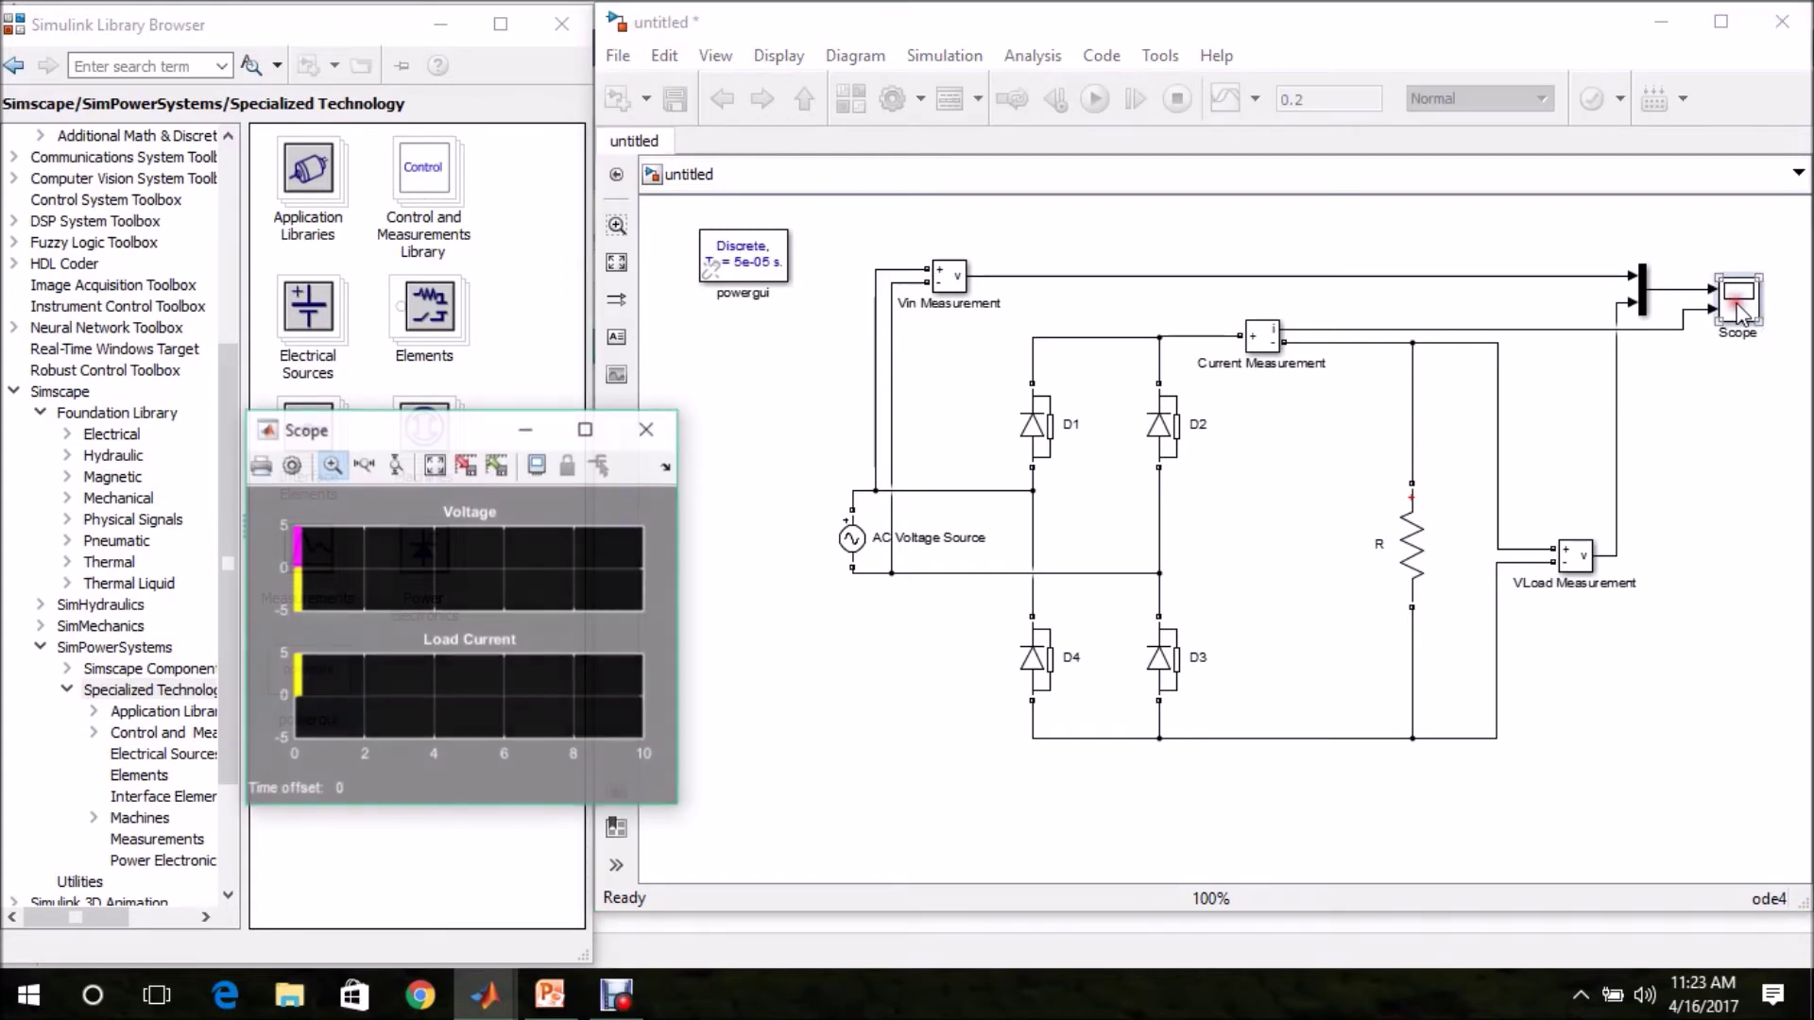
click(586, 430)
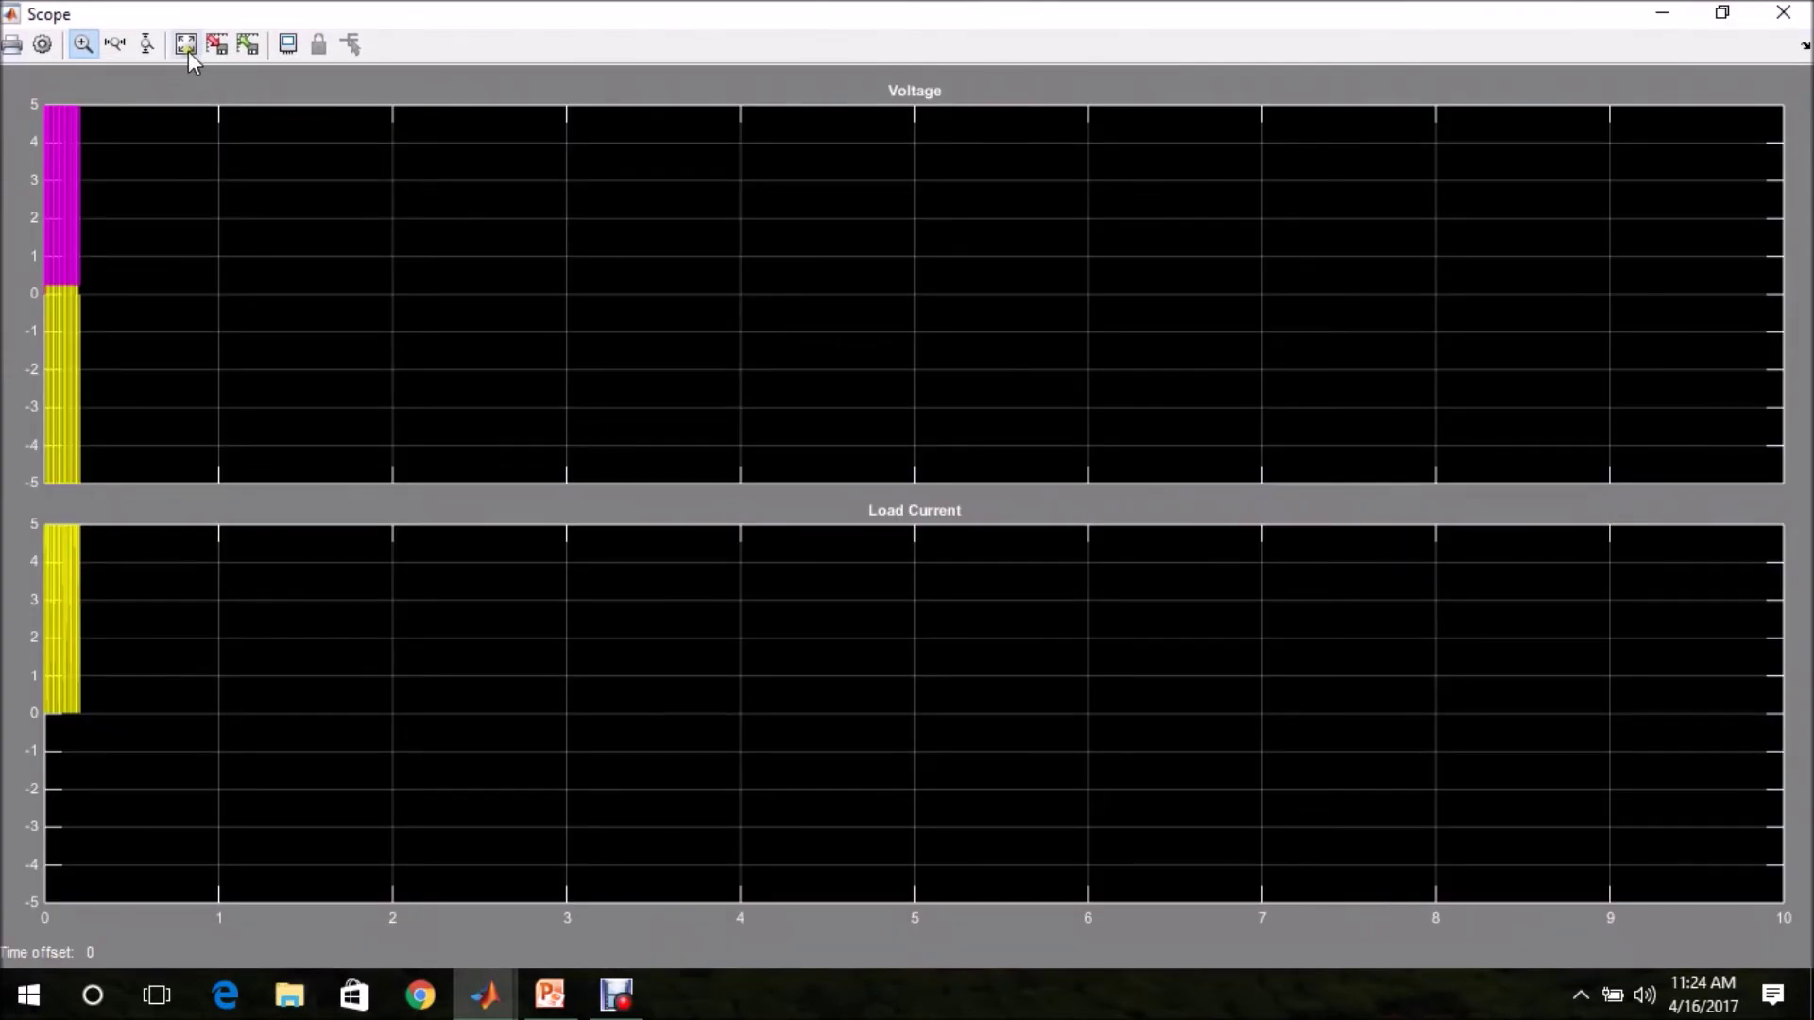
click(189, 51)
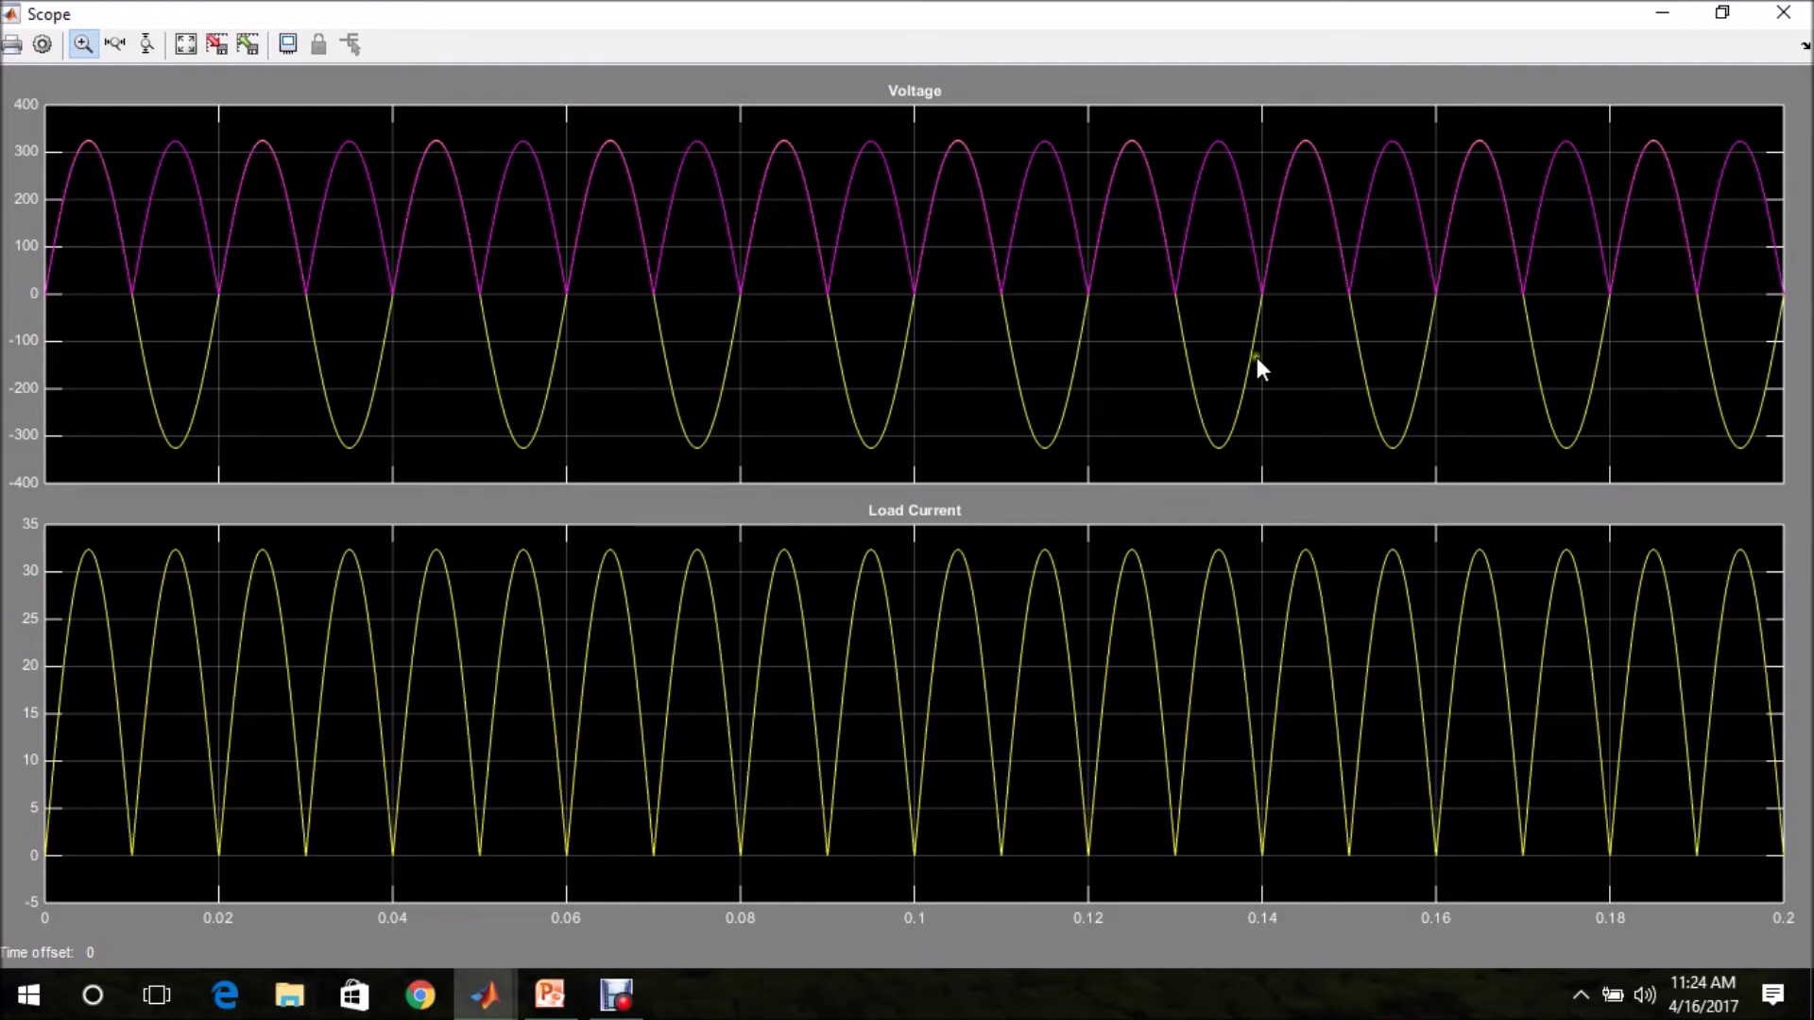
click(1783, 14)
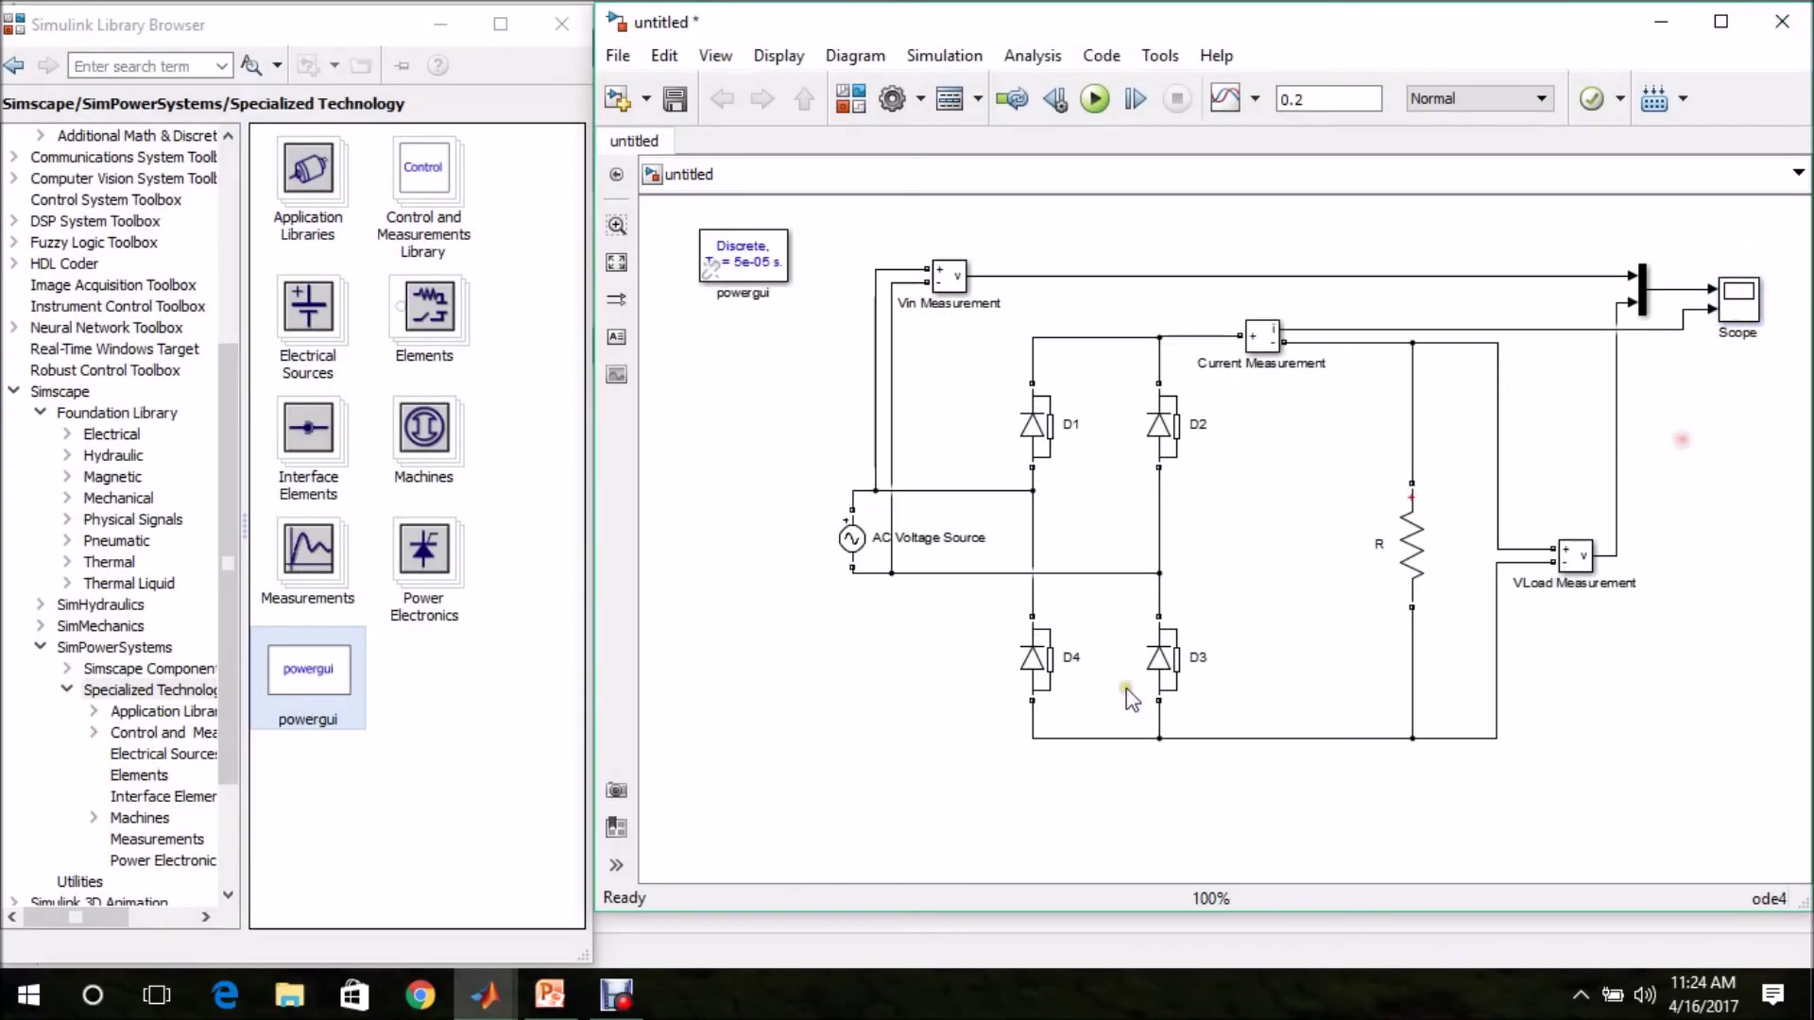
Switch to the PowerPoint presentation and review the Three Phase Diode Bridge Rectifier slide's circuit and specifications
click(557, 997)
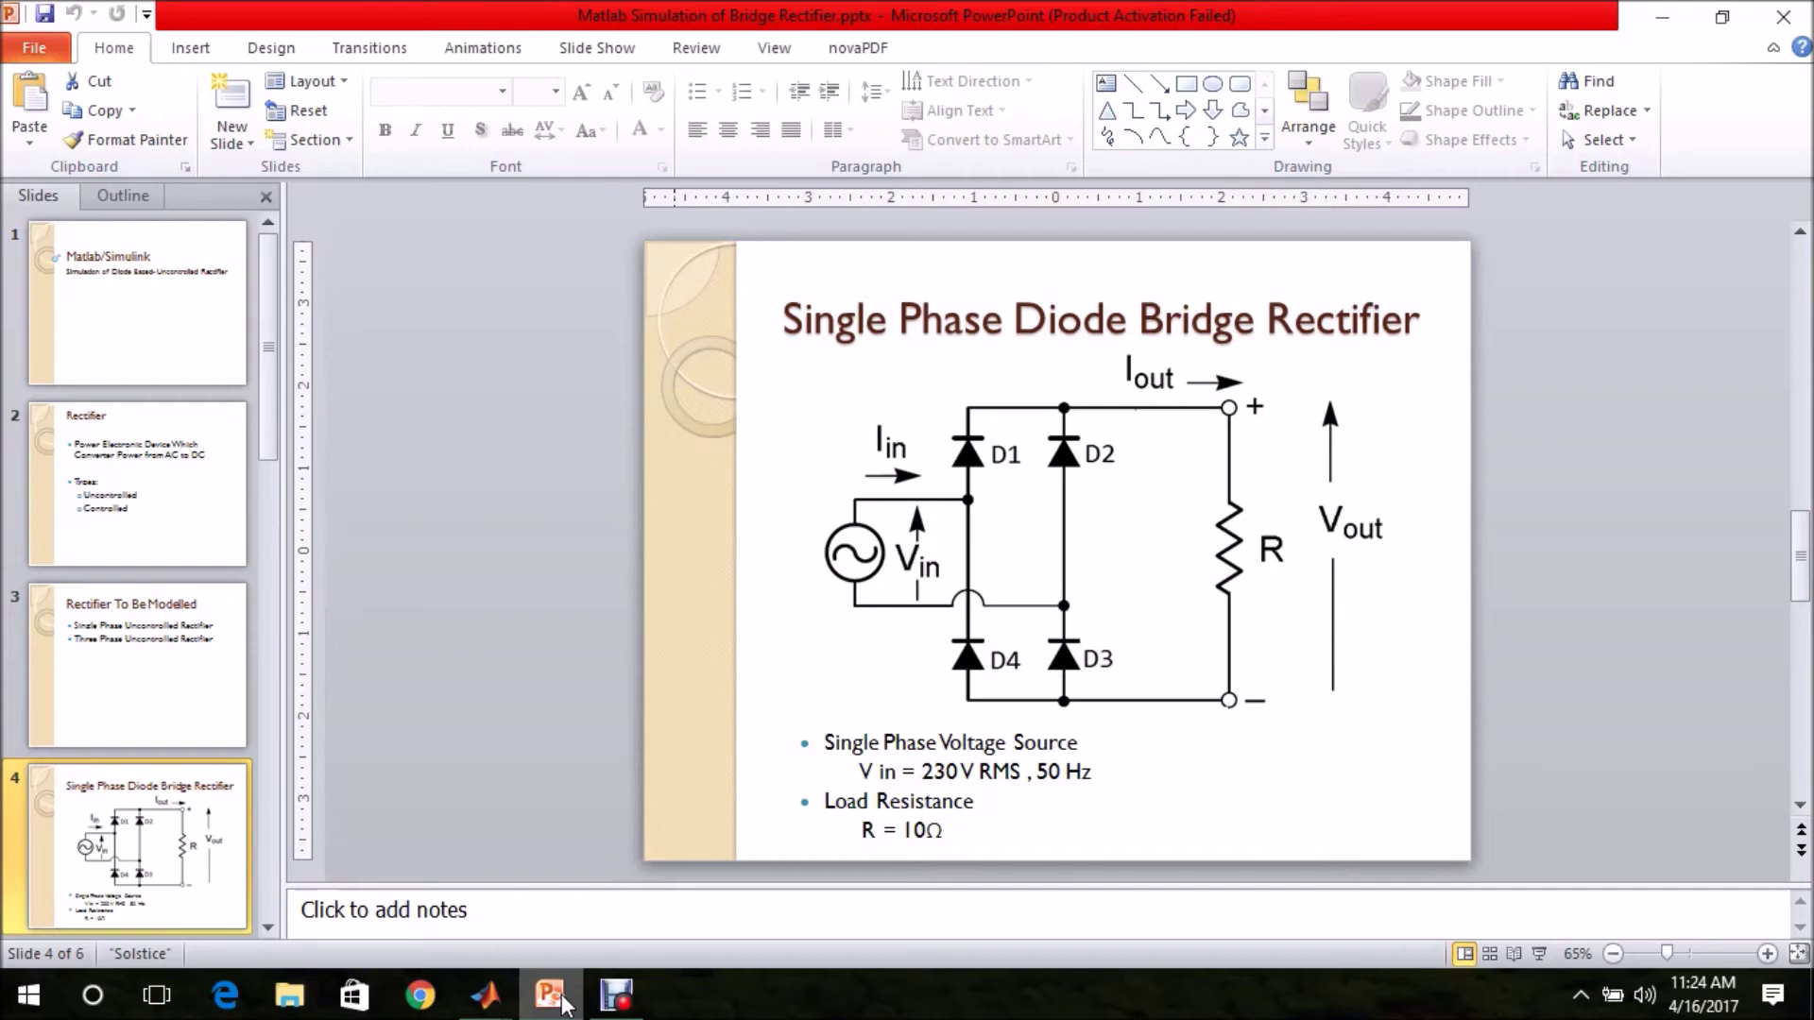
key(Down)
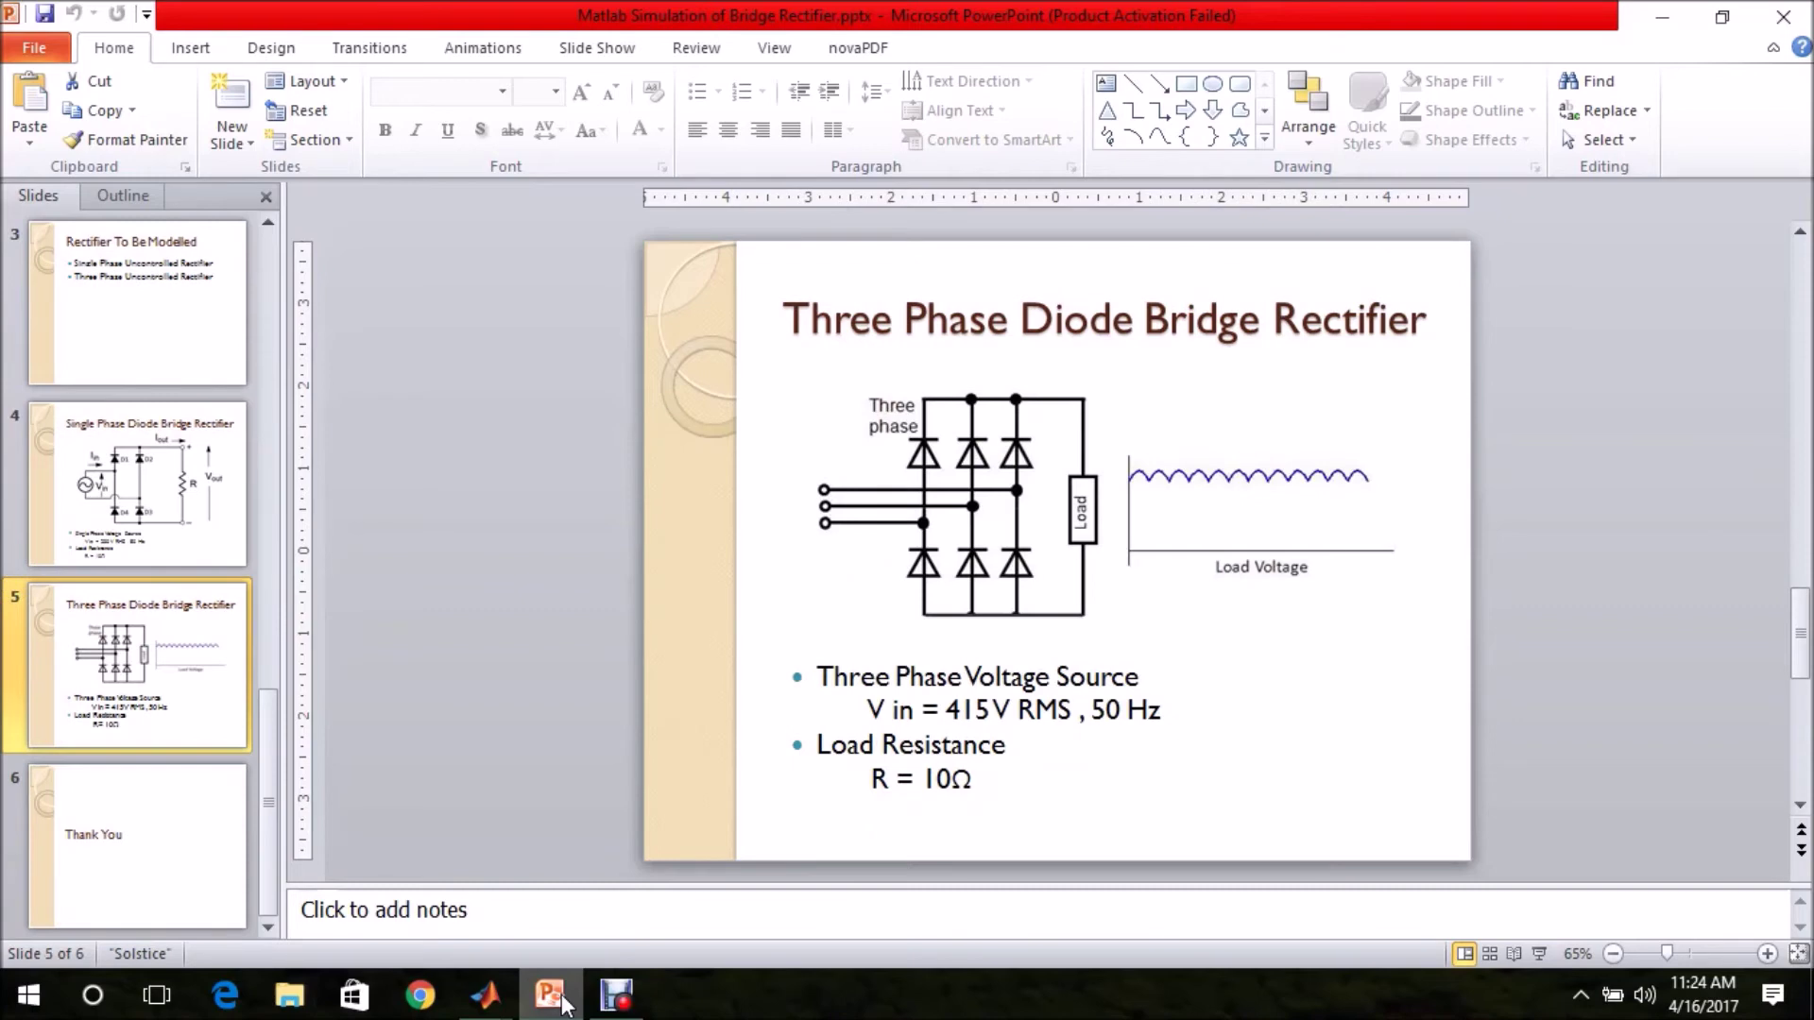
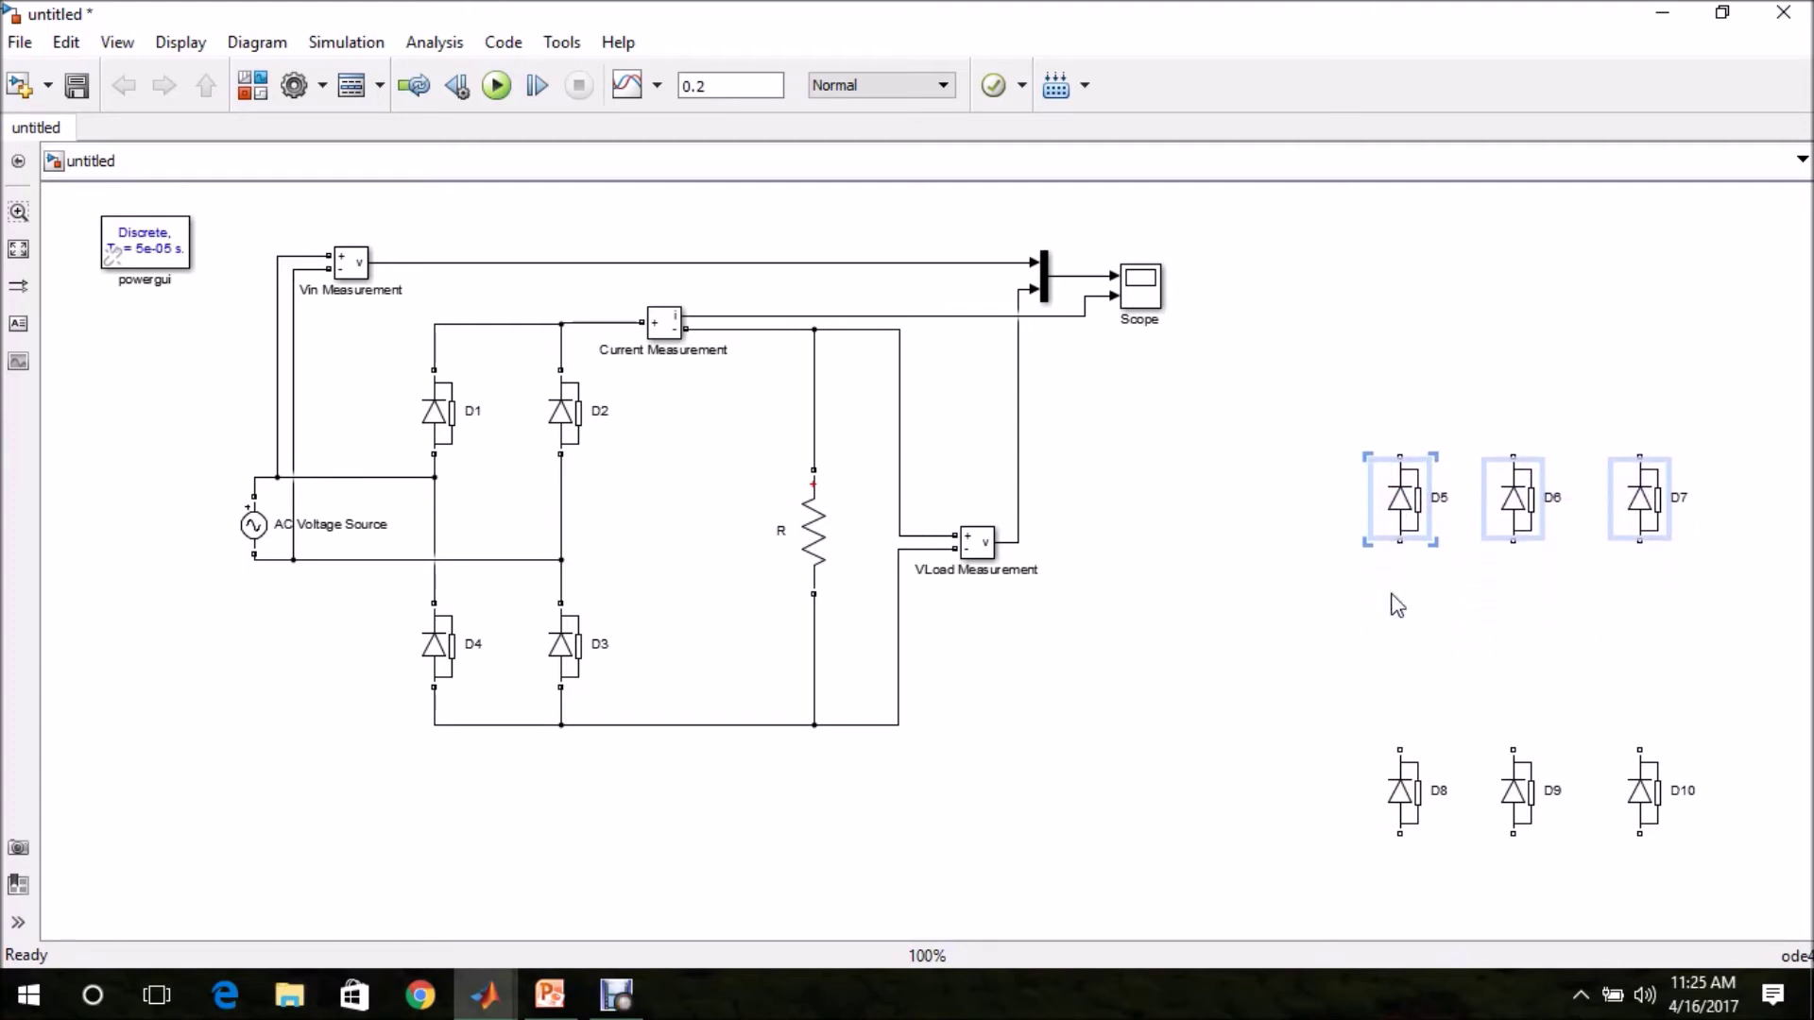
Wire the upper diodes to the lower ones to form three legs: D5 to D8, D6 to D9 and D7 to D10
click(1503, 732)
drag(1399, 748, 1512, 750)
click(1515, 521)
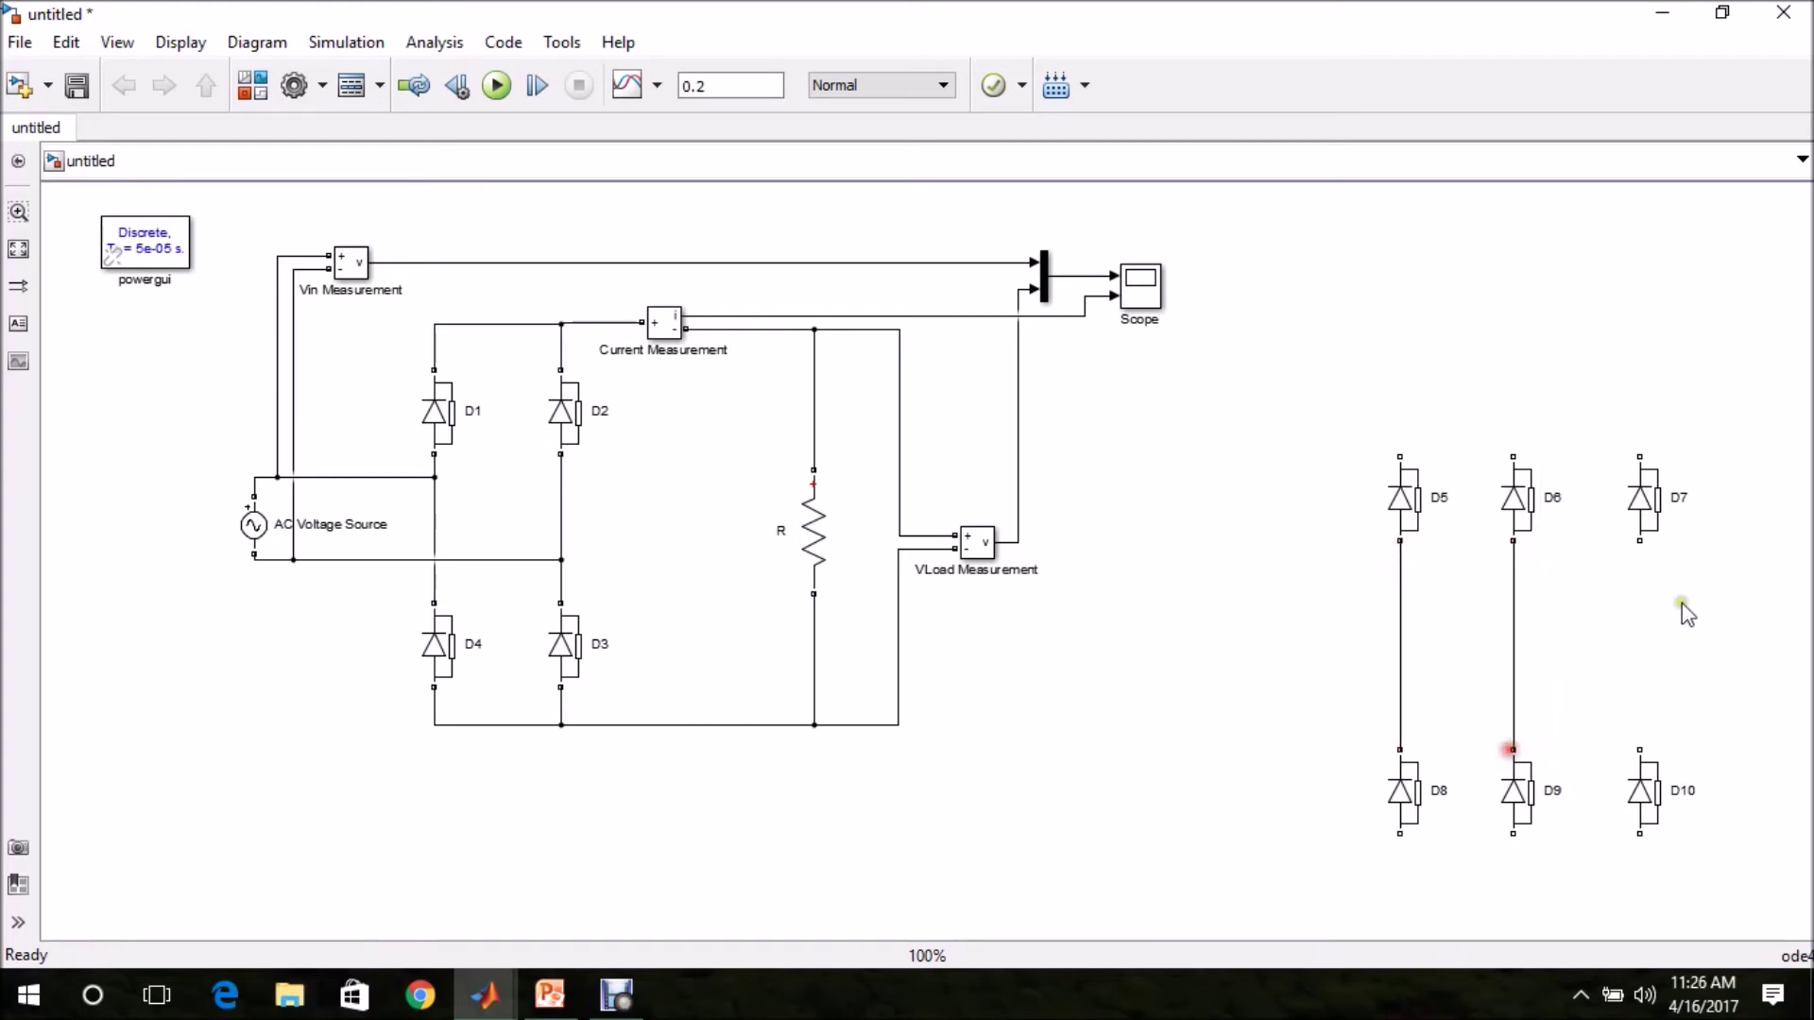
drag(1643, 539, 1639, 749)
click(1644, 520)
Connect the upper ends of D5, D6 and D7 in a common rail and the lower ends of D8, D9 and D10 in another
drag(1400, 457, 1587, 349)
drag(1513, 455, 1516, 350)
mouse_move(1400, 834)
mouse_down()
mouse_move(1640, 834)
mouse_move(1542, 877)
mouse_move(1515, 862)
mouse_move(1514, 879)
mouse_up()
Move the whole six-diode bridge with its wiring to the free space below the single-phase rectifier circuit
drag(1357, 304, 1698, 948)
key(Down)
key(Down)
key(Down)
key(Down)
key(Down)
key(Down)
key(Down)
key(Down)
key(Down)
key(Down)
key(Down)
key(Down)
key(Down)
key(Down)
key(Down)
key(Down)
key(Down)
key(Down)
key(Down)
key(Down)
key(Down)
key(Down)
key(Down)
key(Down)
key(Left)
key(Left)
key(Left)
key(Left)
key(Left)
key(Left)
key(Left)
key(Left)
key(Left)
key(Left)
key(Left)
key(Left)
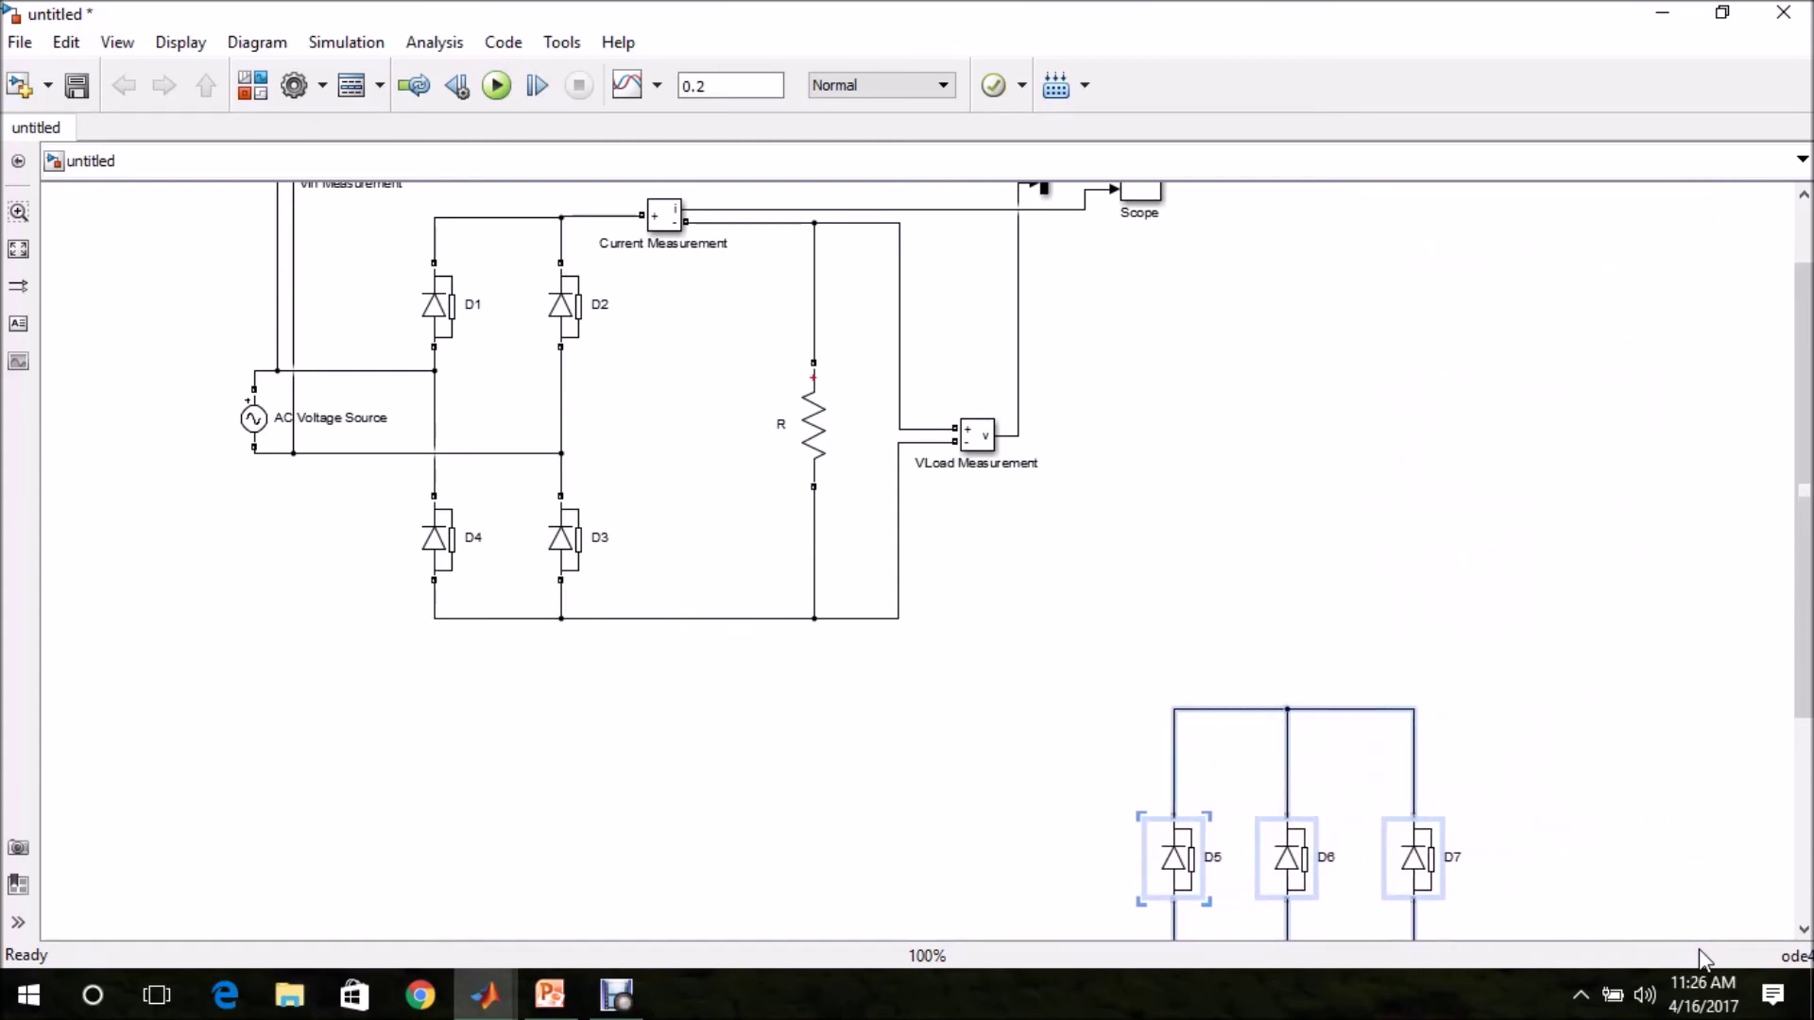
key(Left)
key(Left)
key(Left)
key(Left)
key(Left)
key(Left)
key(Left)
key(Left)
key(Left)
key(Left)
key(Left)
key(Left)
key(Left)
key(Left)
key(Left)
key(Left)
key(Left)
key(Left)
key(Left)
key(Left)
key(Left)
key(Left)
key(Left)
key(Left)
key(Left)
key(Left)
key(Left)
key(Down)
key(Down)
key(Down)
key(Down)
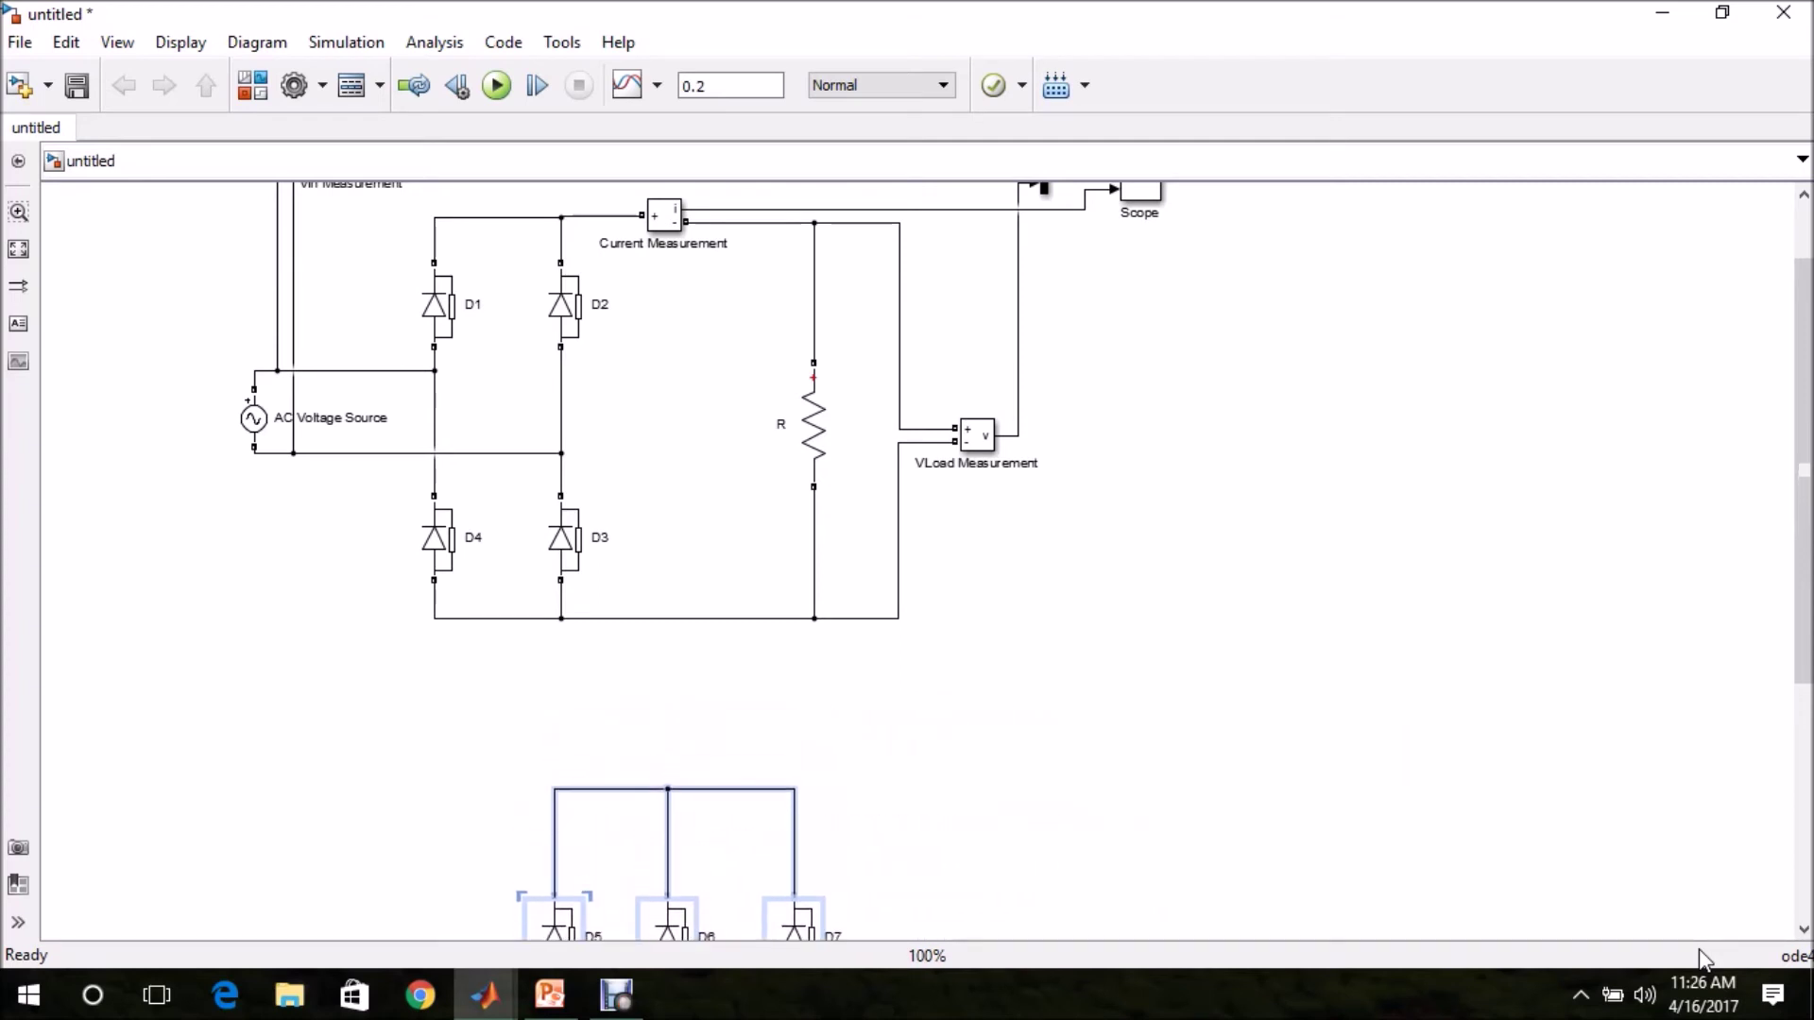
drag(1803, 472, 1804, 703)
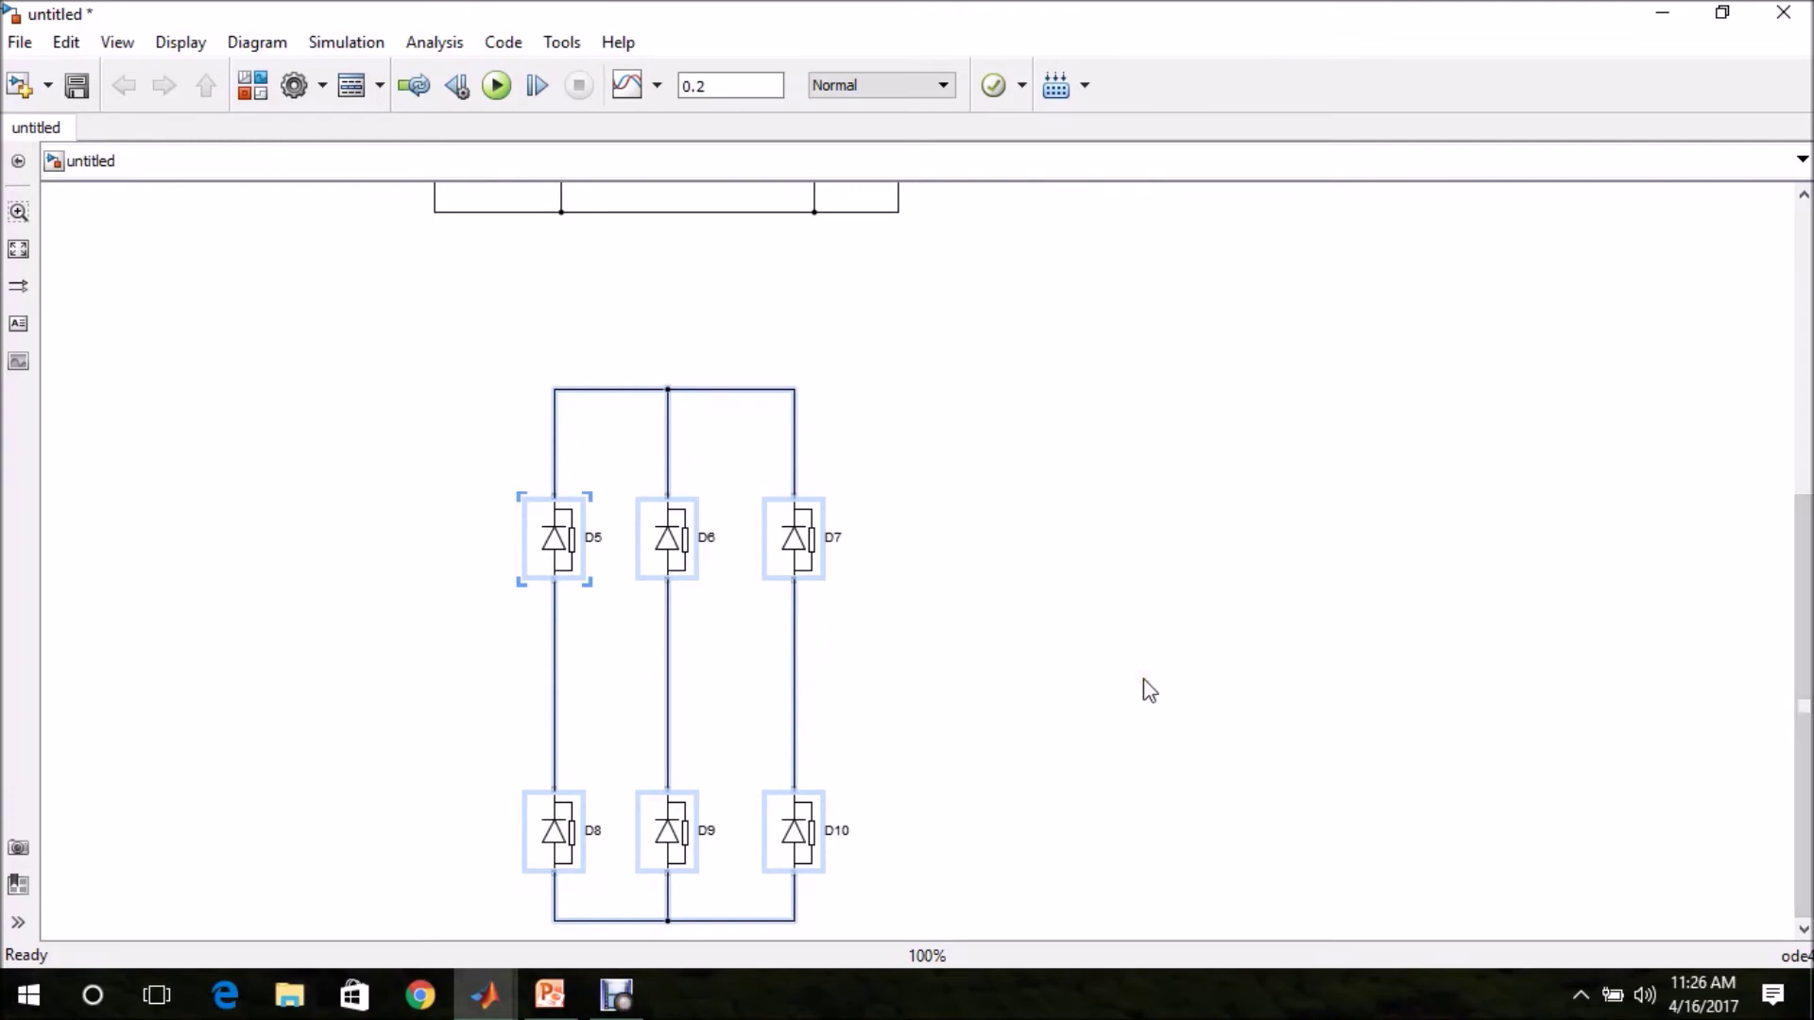
key(Left)
key(Left)
key(Left)
click(1159, 548)
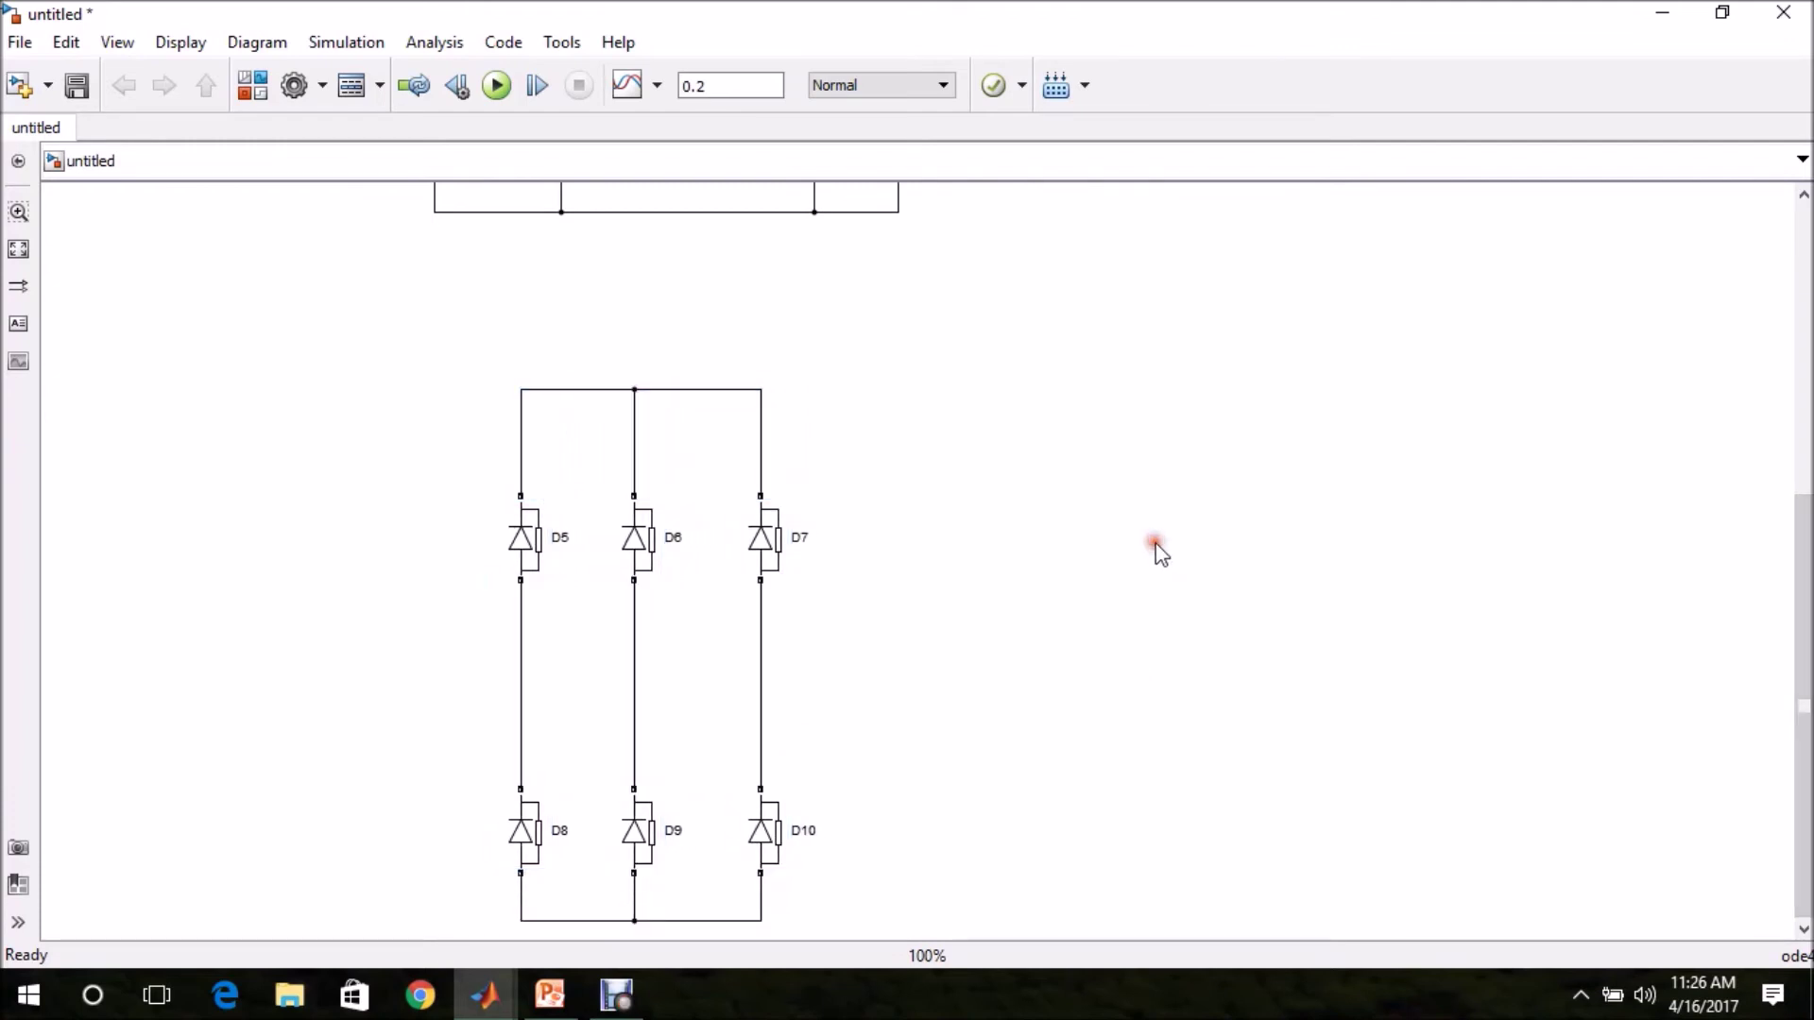
Add a Three-Phase Source block from the Electrical Sources library to the left of the six-diode bridge
click(253, 86)
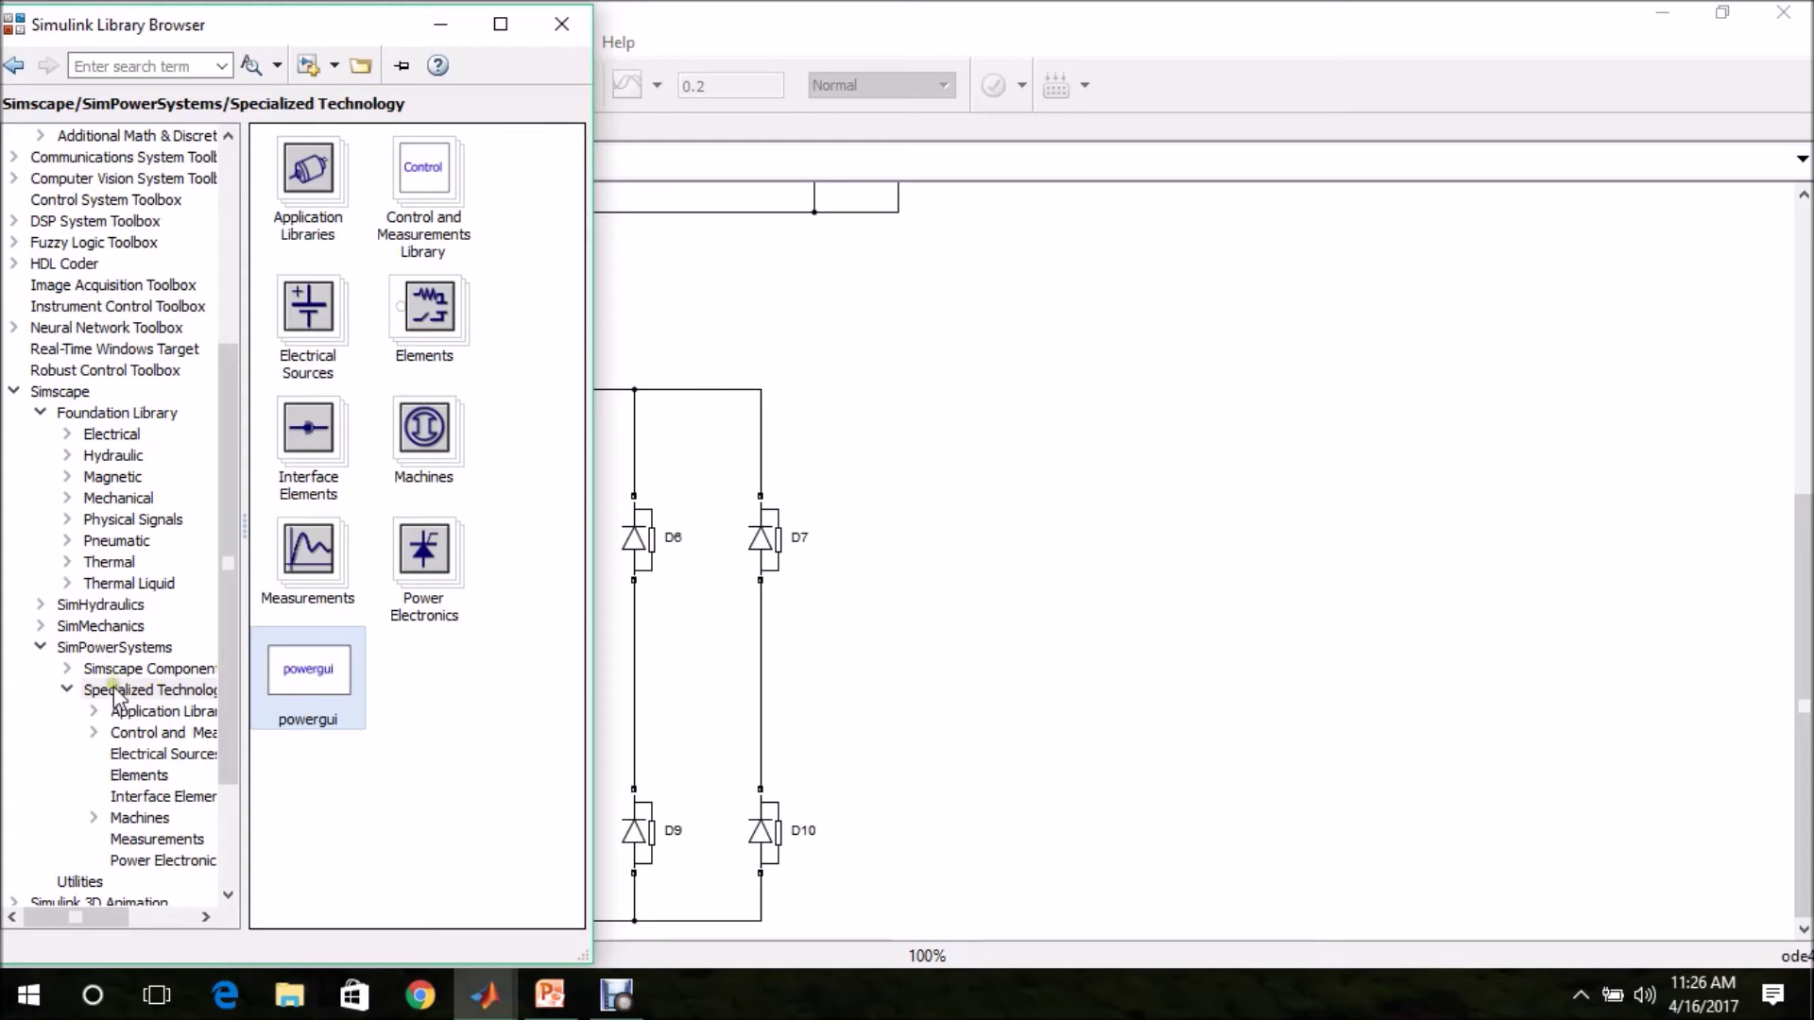
click(132, 755)
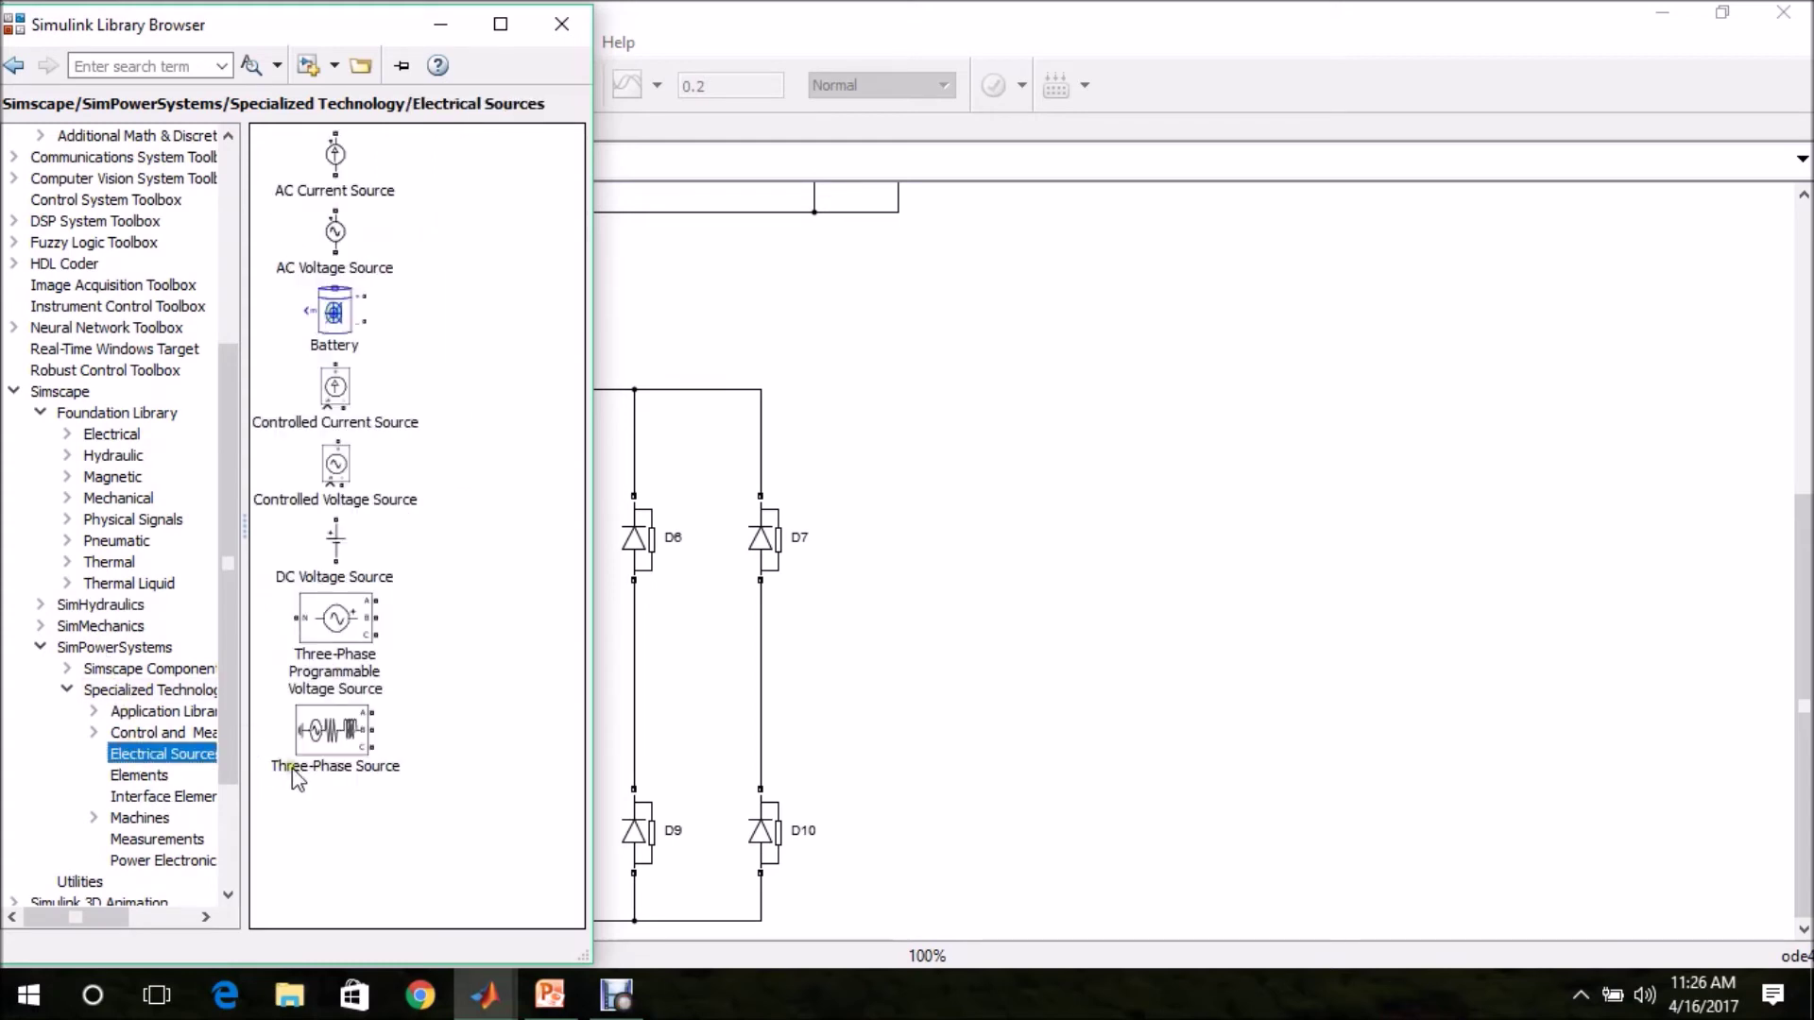
drag(333, 732, 206, 673)
click(235, 699)
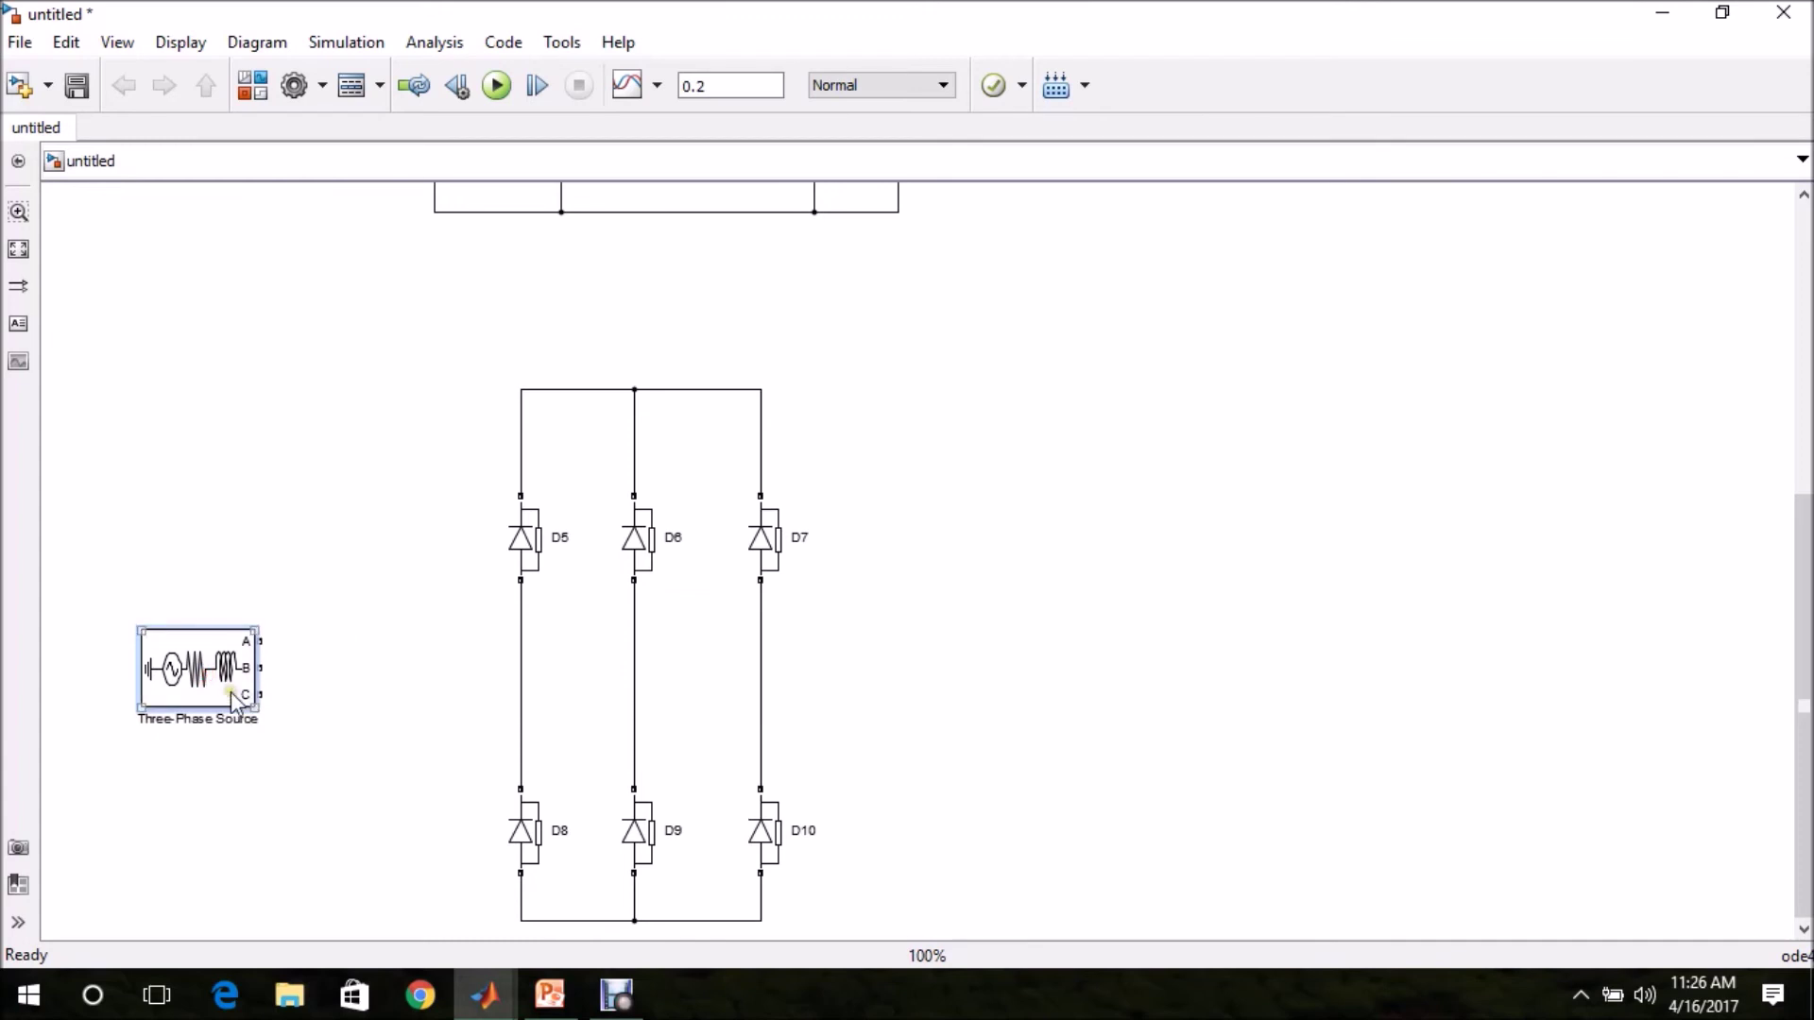
click(651, 268)
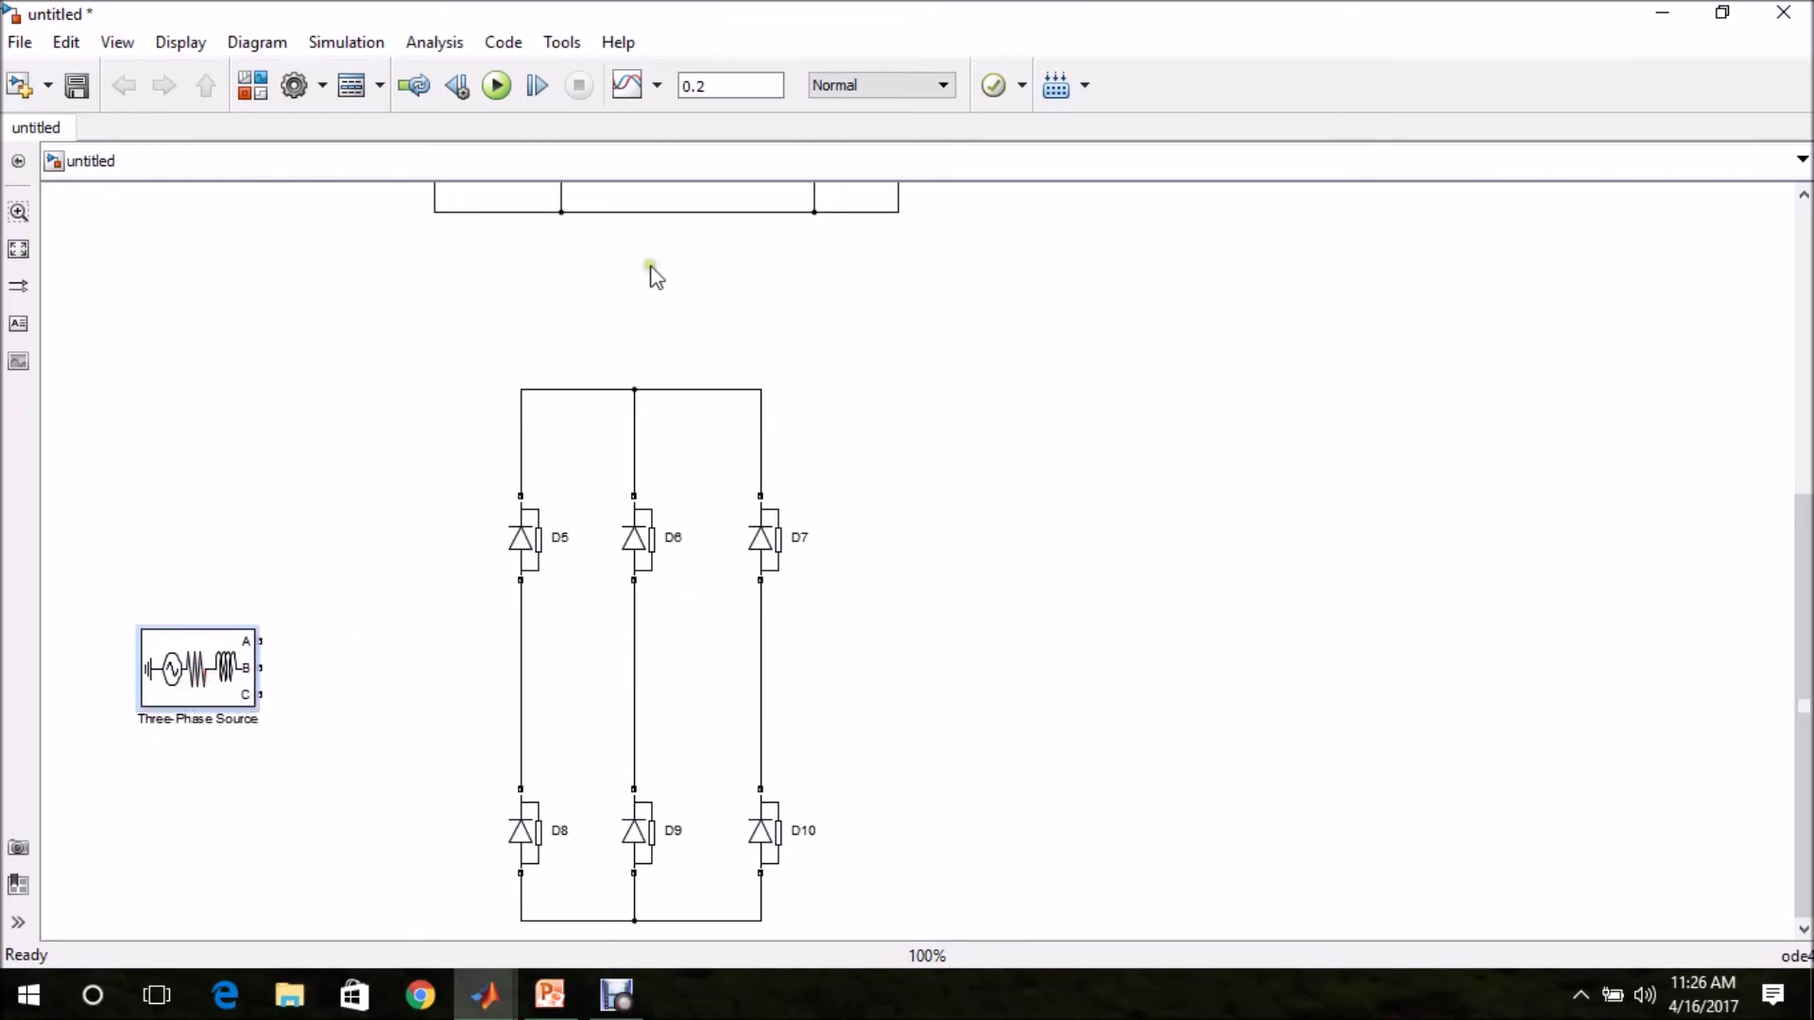
Add a Three-Phase V-I Measurement block from the Measurements library to the free space right of the bridge
click(253, 85)
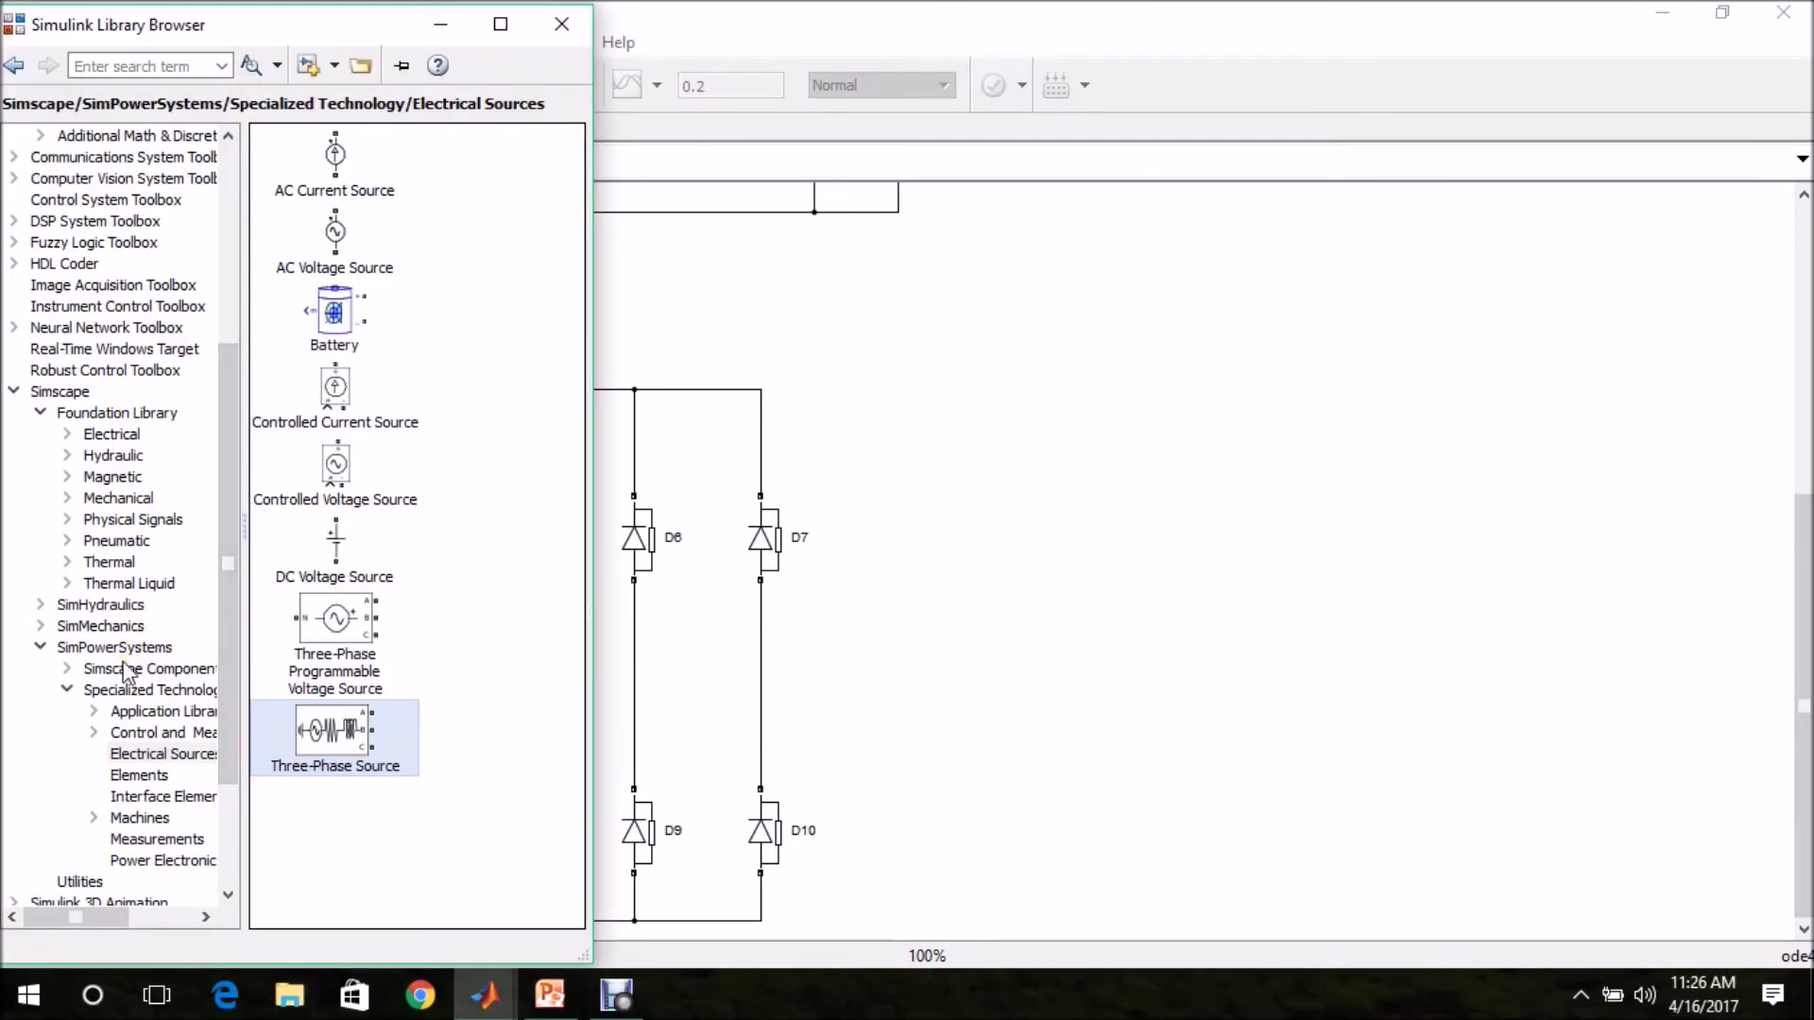
click(141, 840)
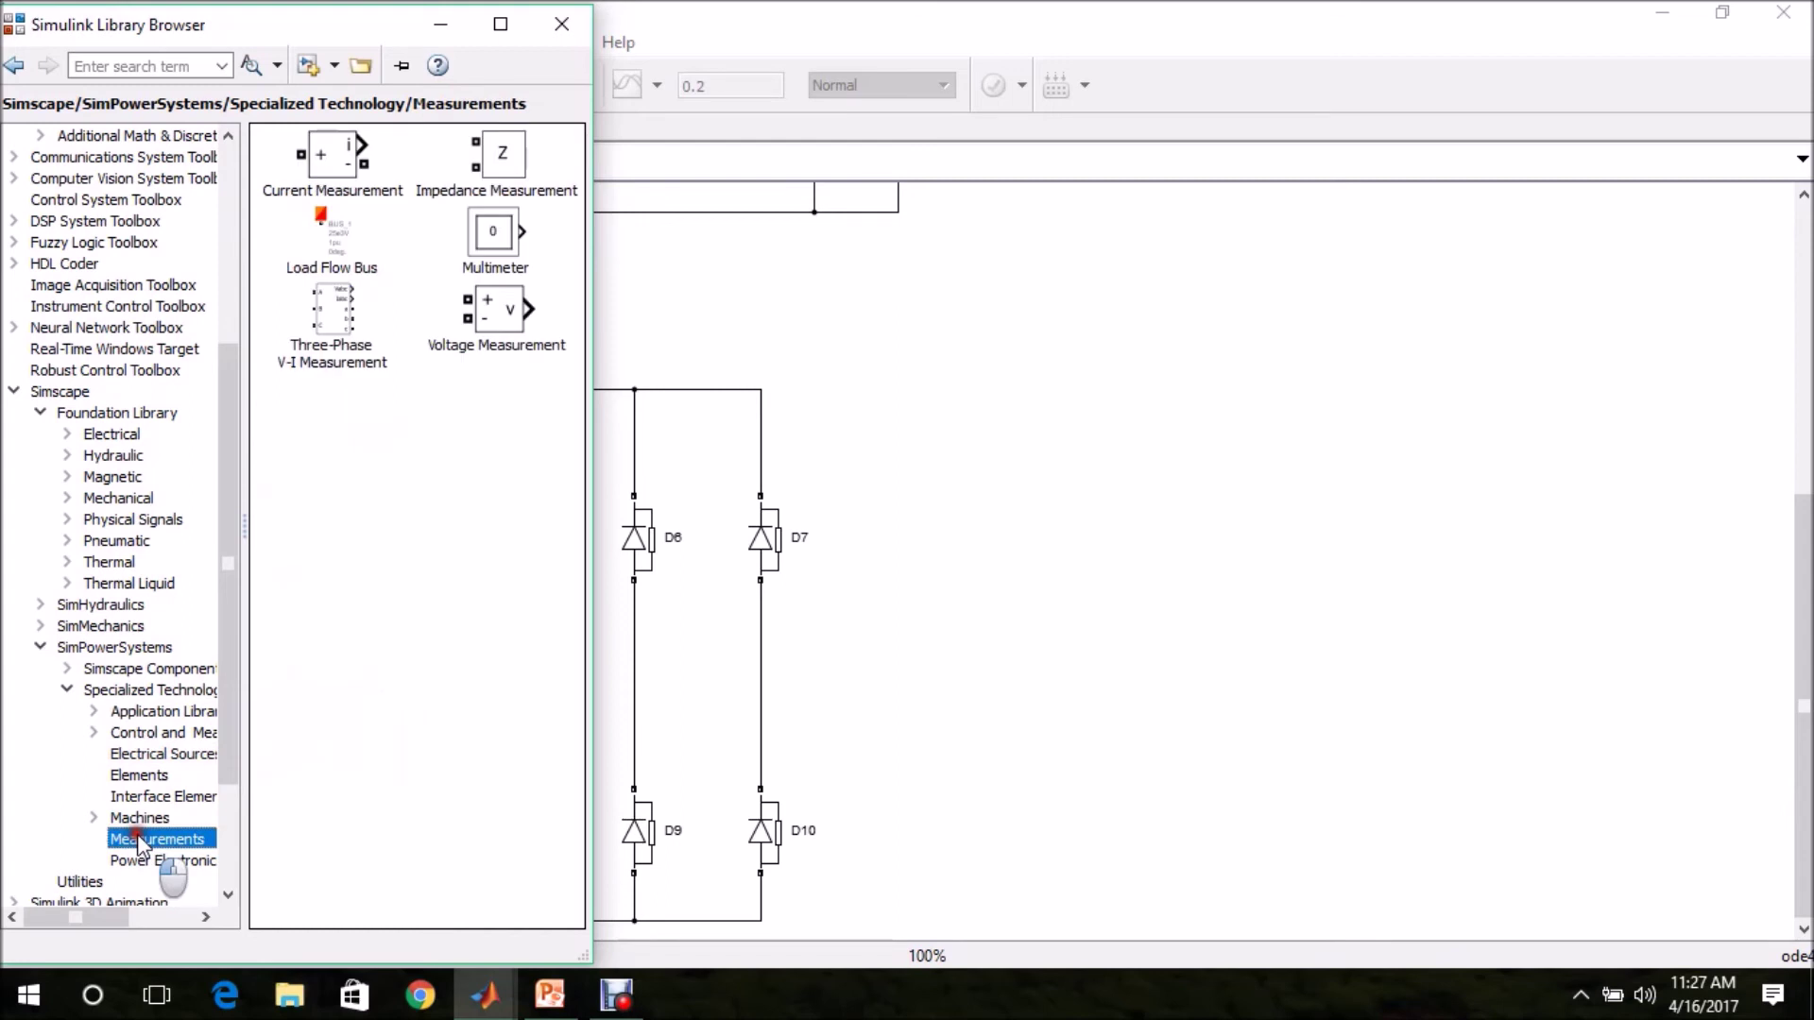
click(328, 315)
drag(328, 315, 1126, 563)
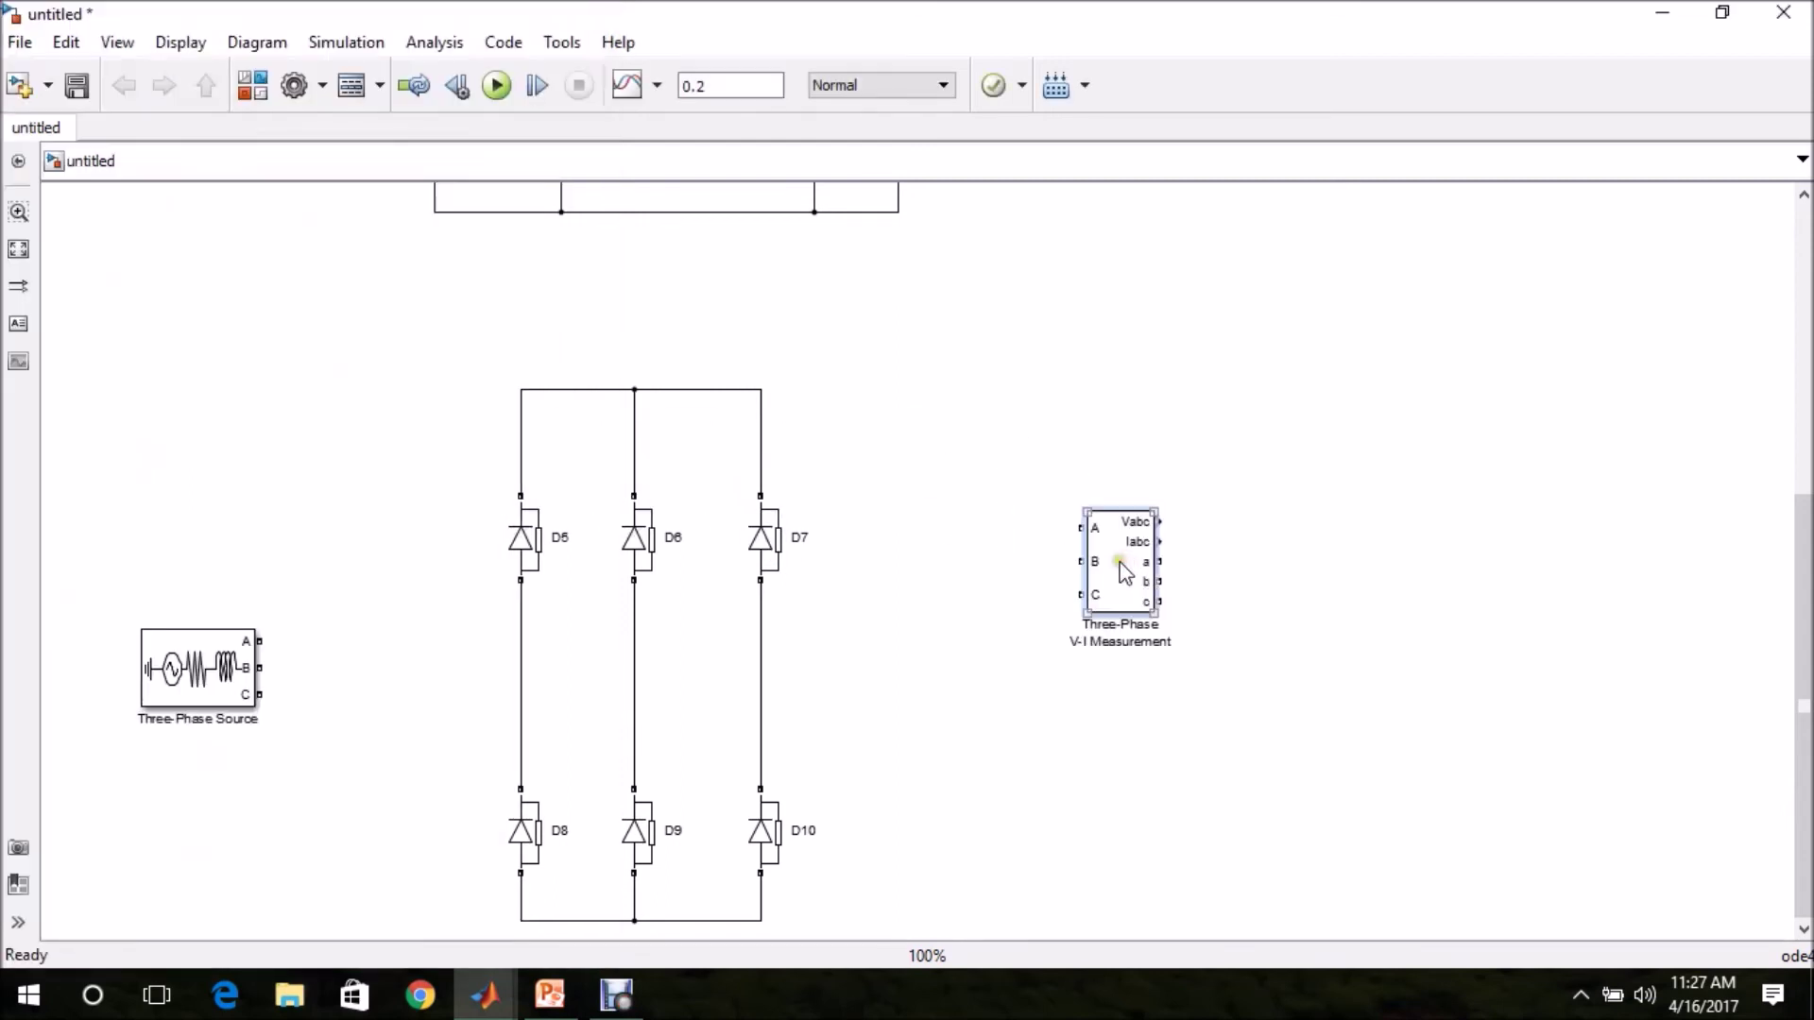
Set the Three-Phase V-I Measurement block to phase-to-phase voltage measurement and its current measurement to no
double_click(1120, 564)
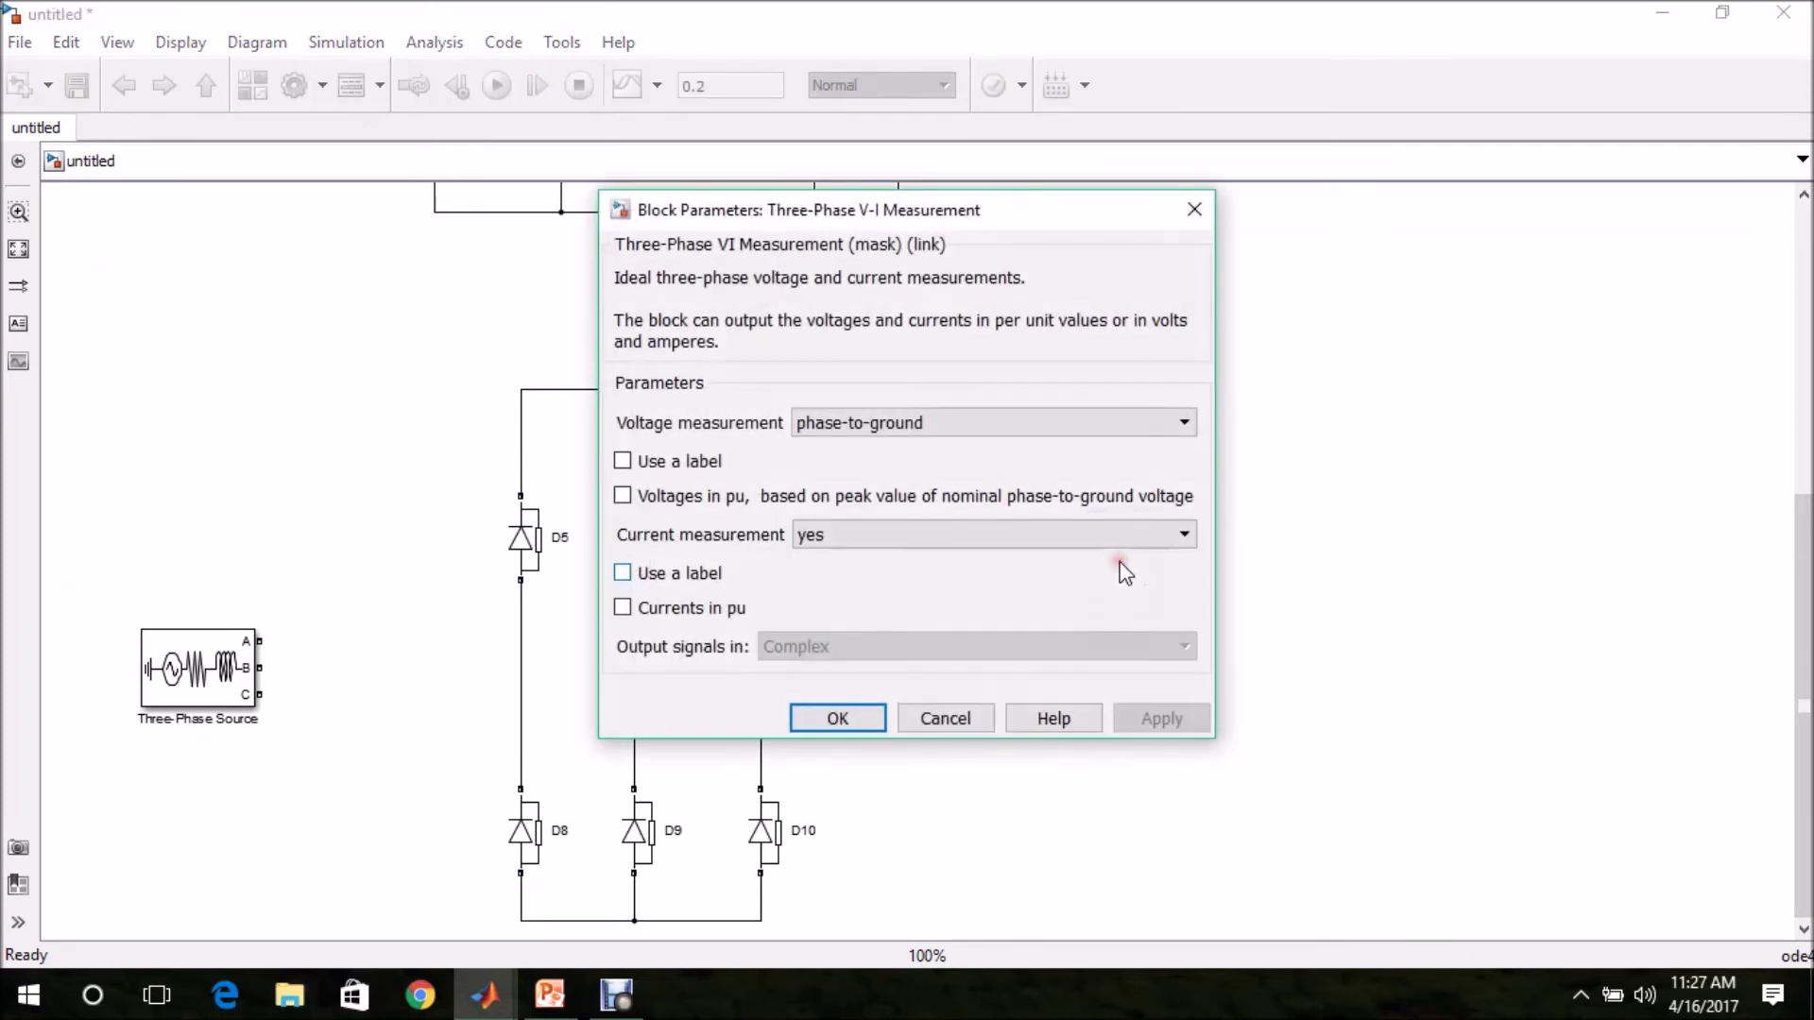
click(1014, 425)
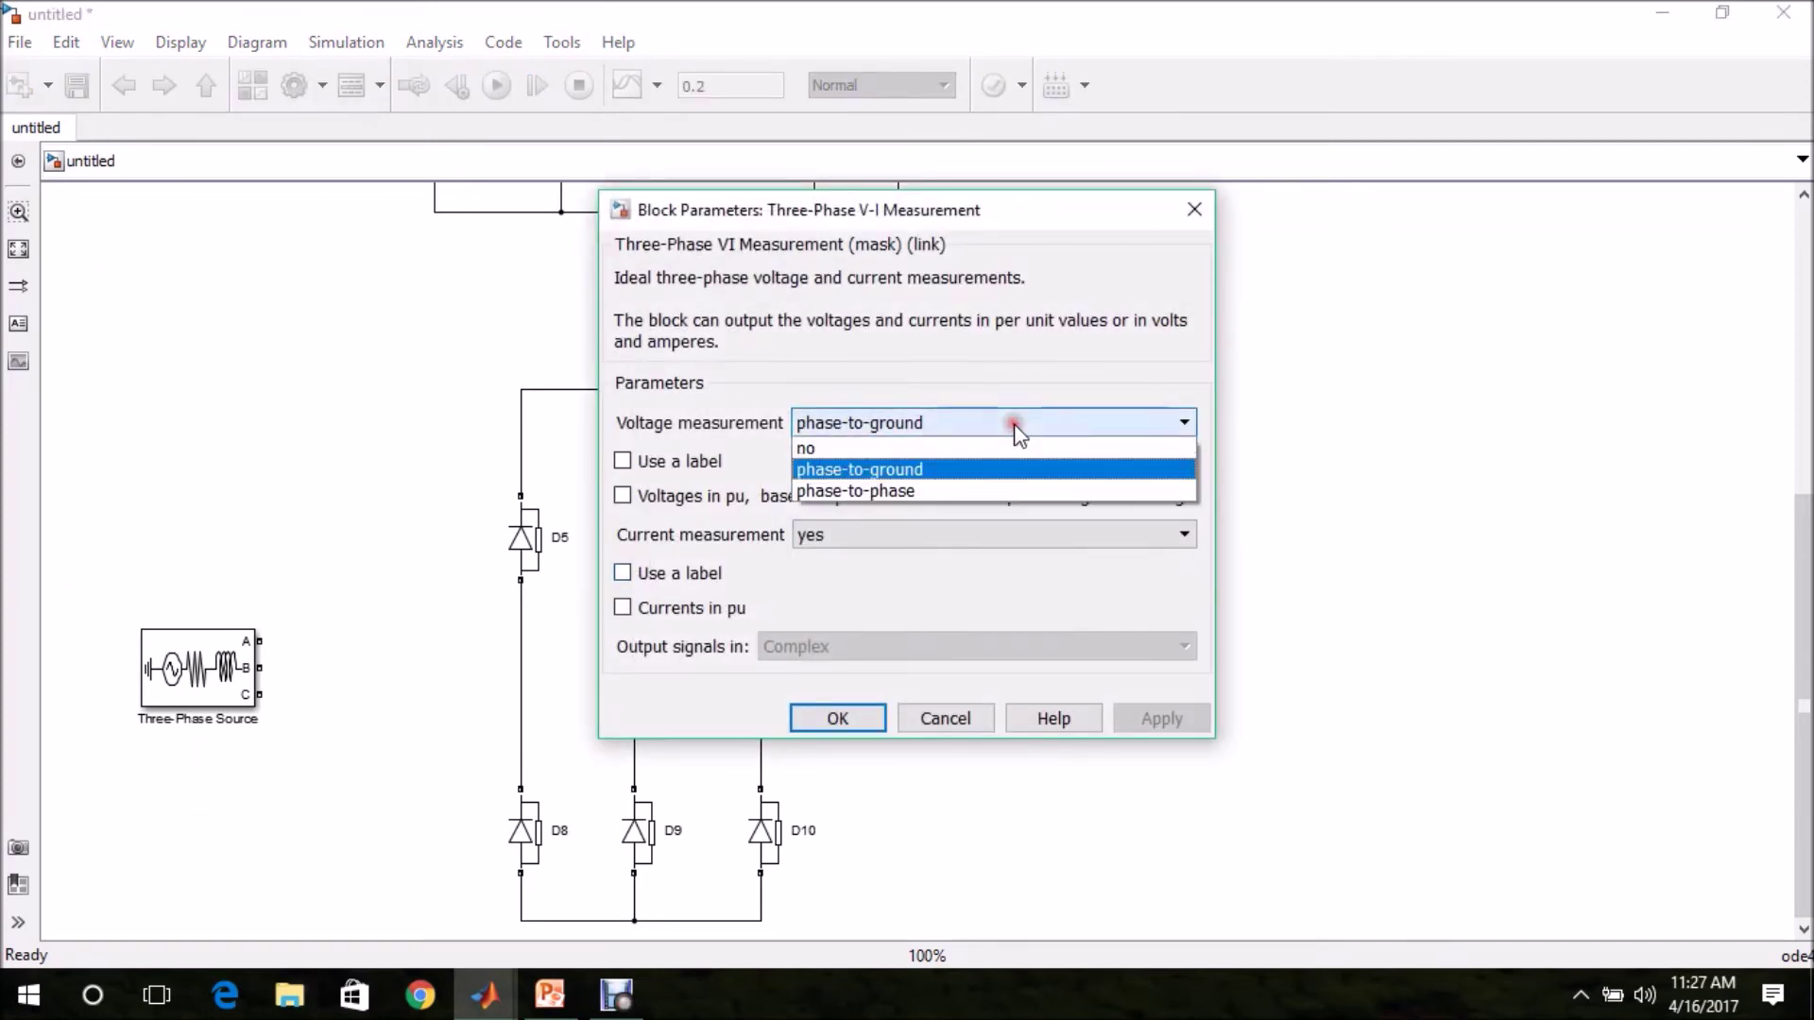
click(938, 489)
click(854, 567)
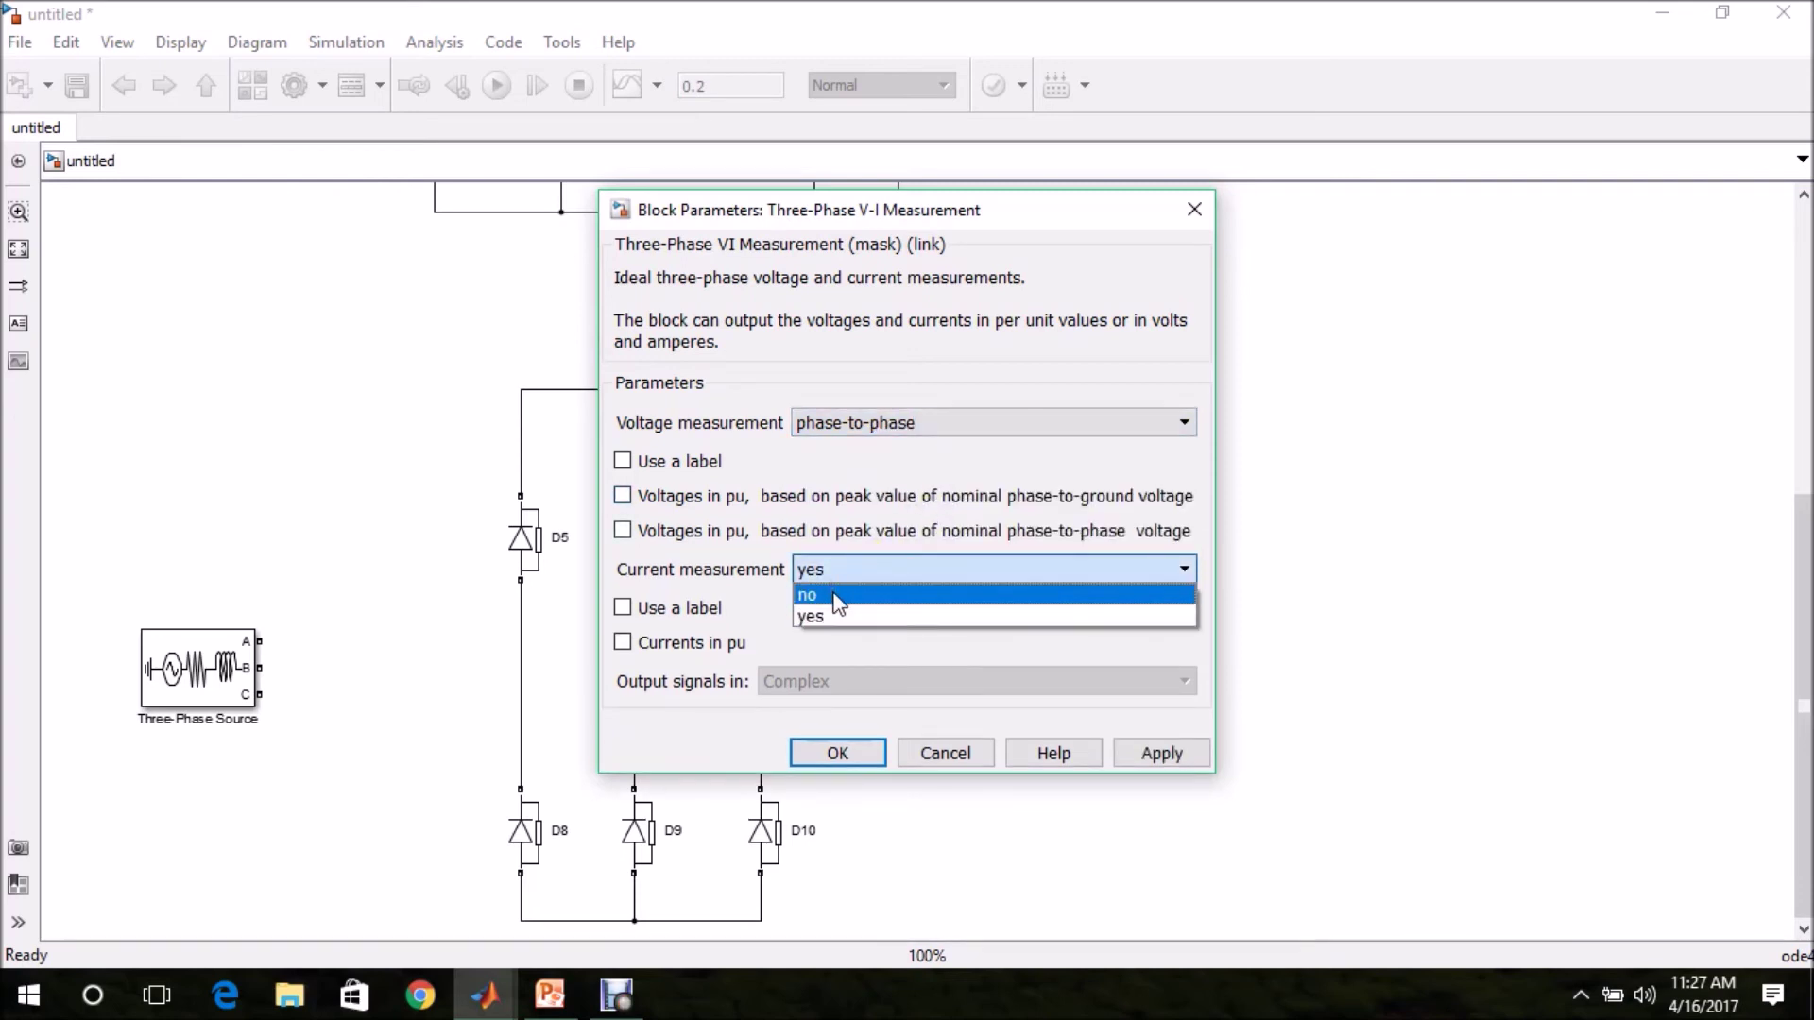
click(836, 597)
click(810, 686)
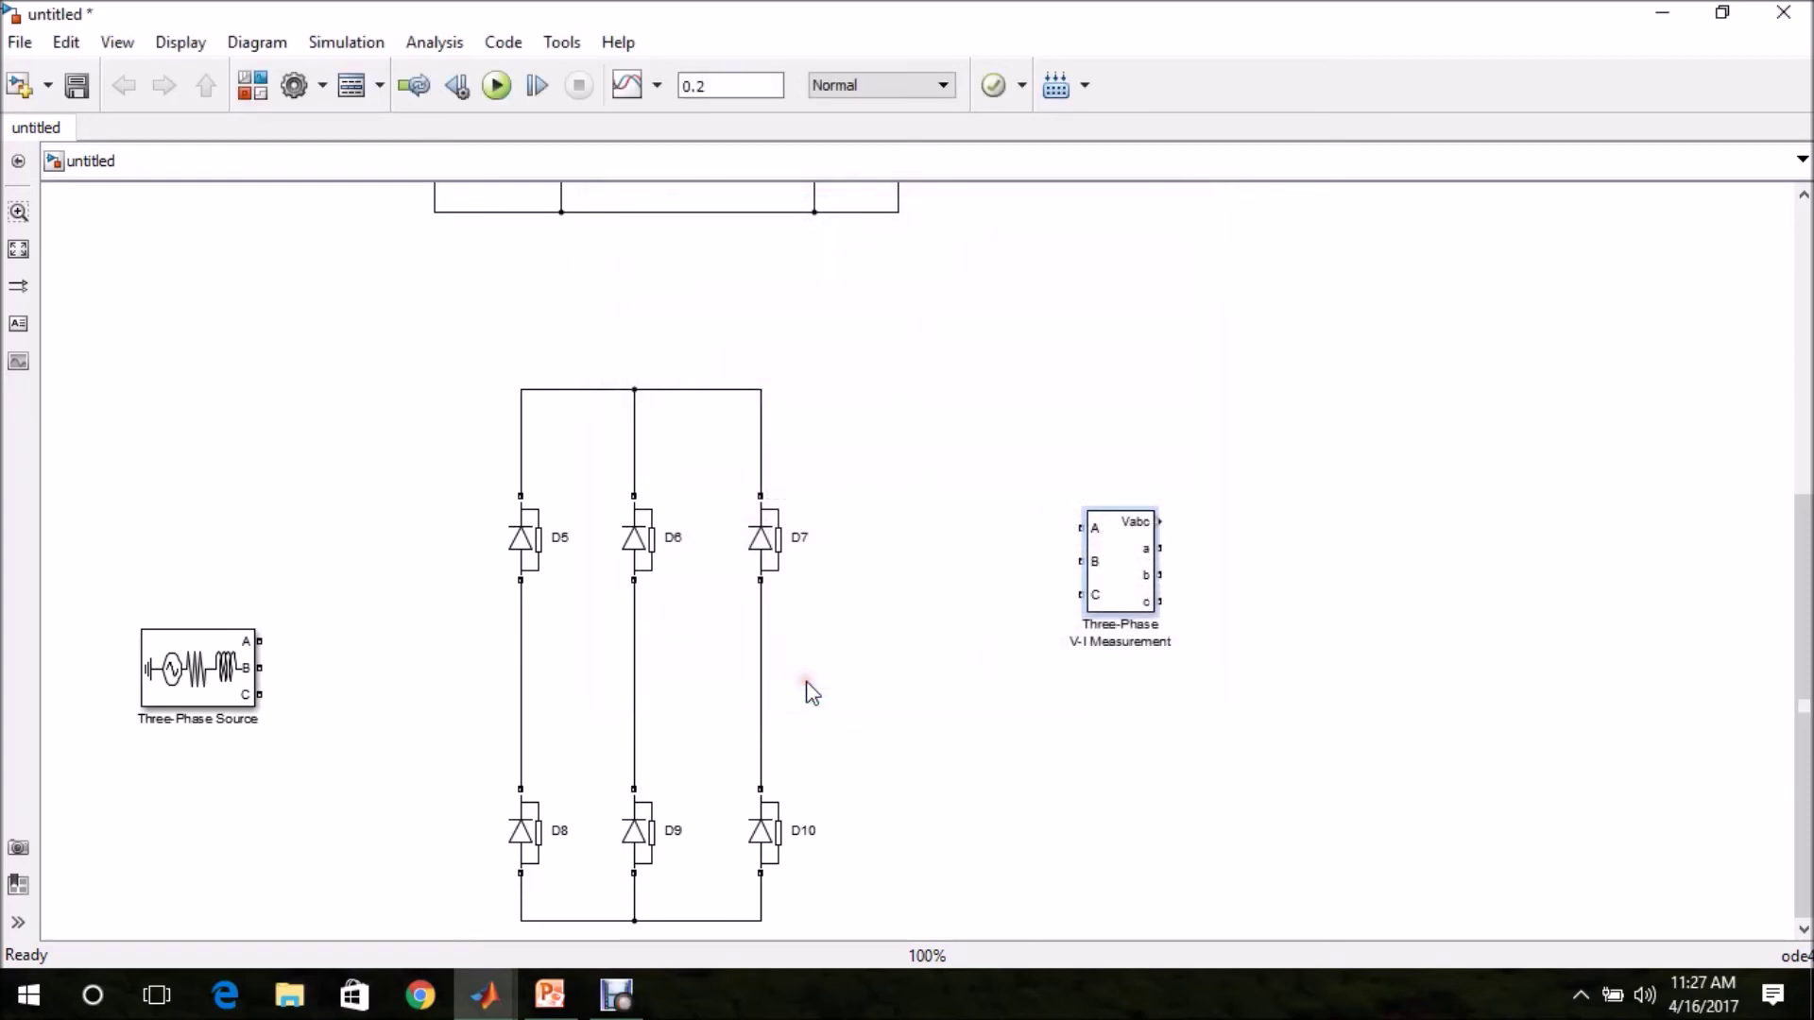
Place the Three-Phase V-I Measurement beside the source, wiring A, B, C to the source and a, b, c to the three diode legs
drag(1110, 609, 357, 716)
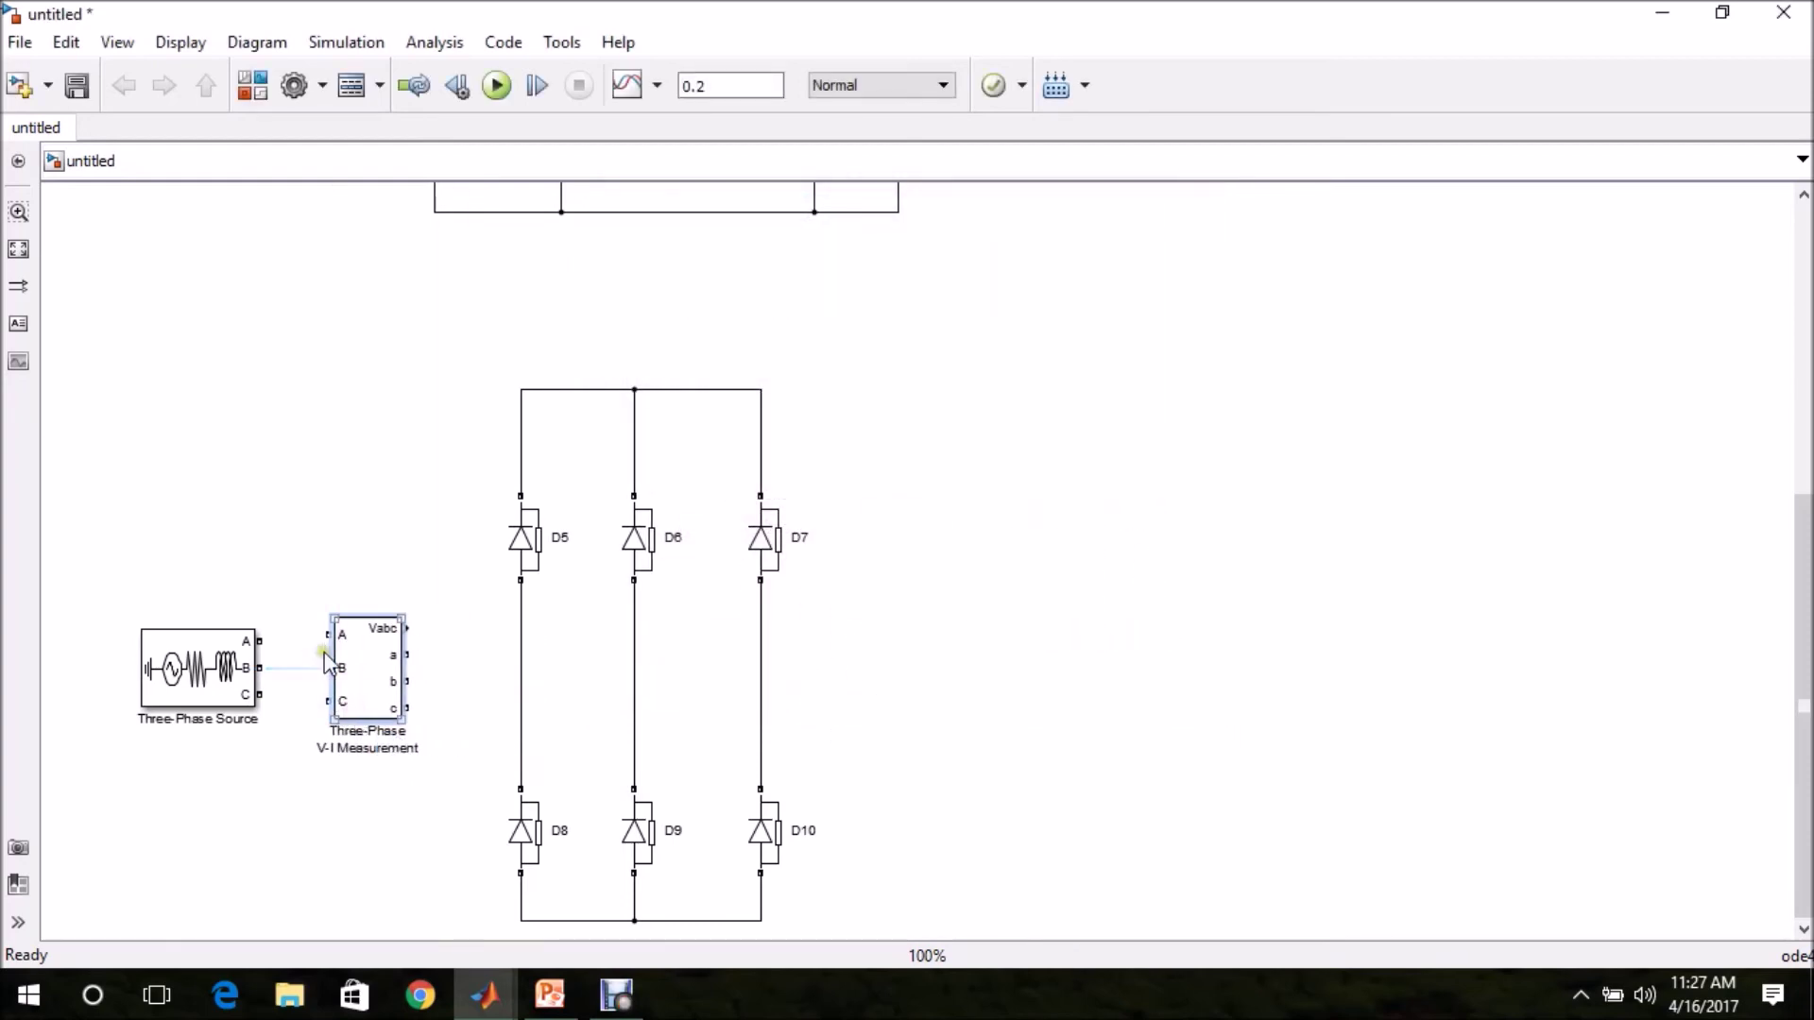
drag(323, 642, 260, 696)
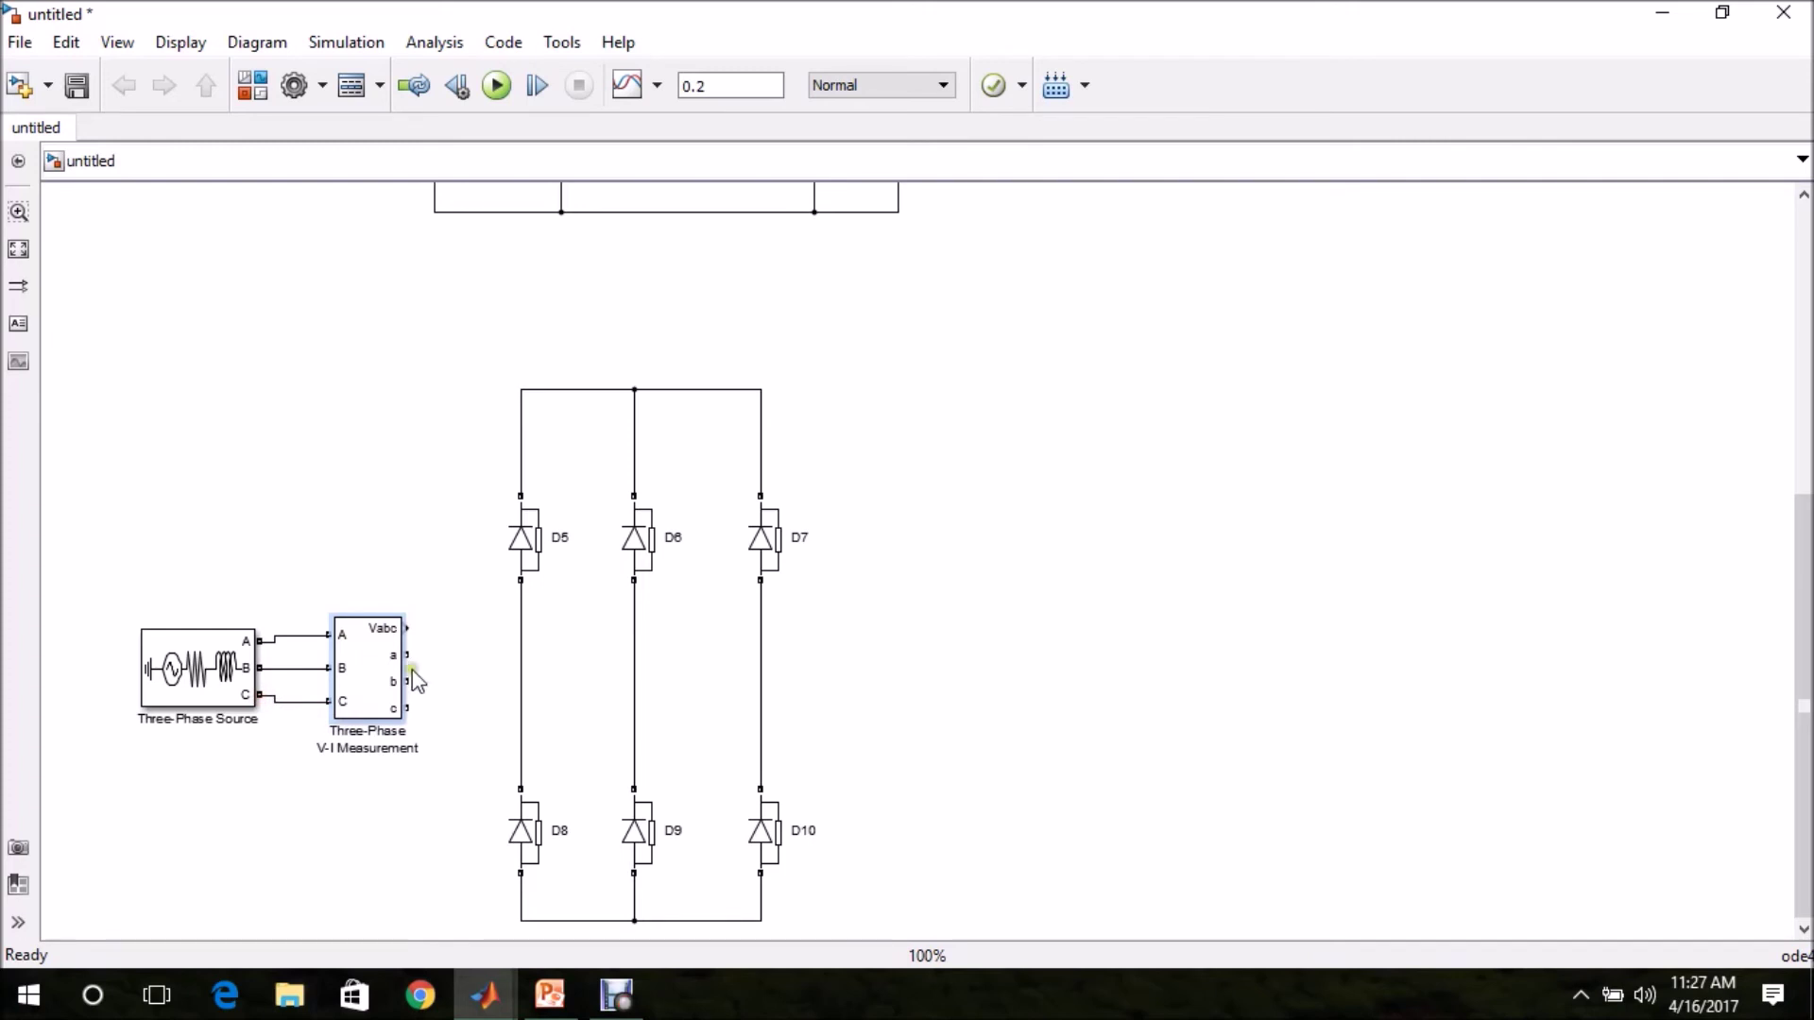
drag(409, 661, 520, 655)
drag(408, 680, 633, 686)
drag(408, 707, 759, 709)
click(836, 735)
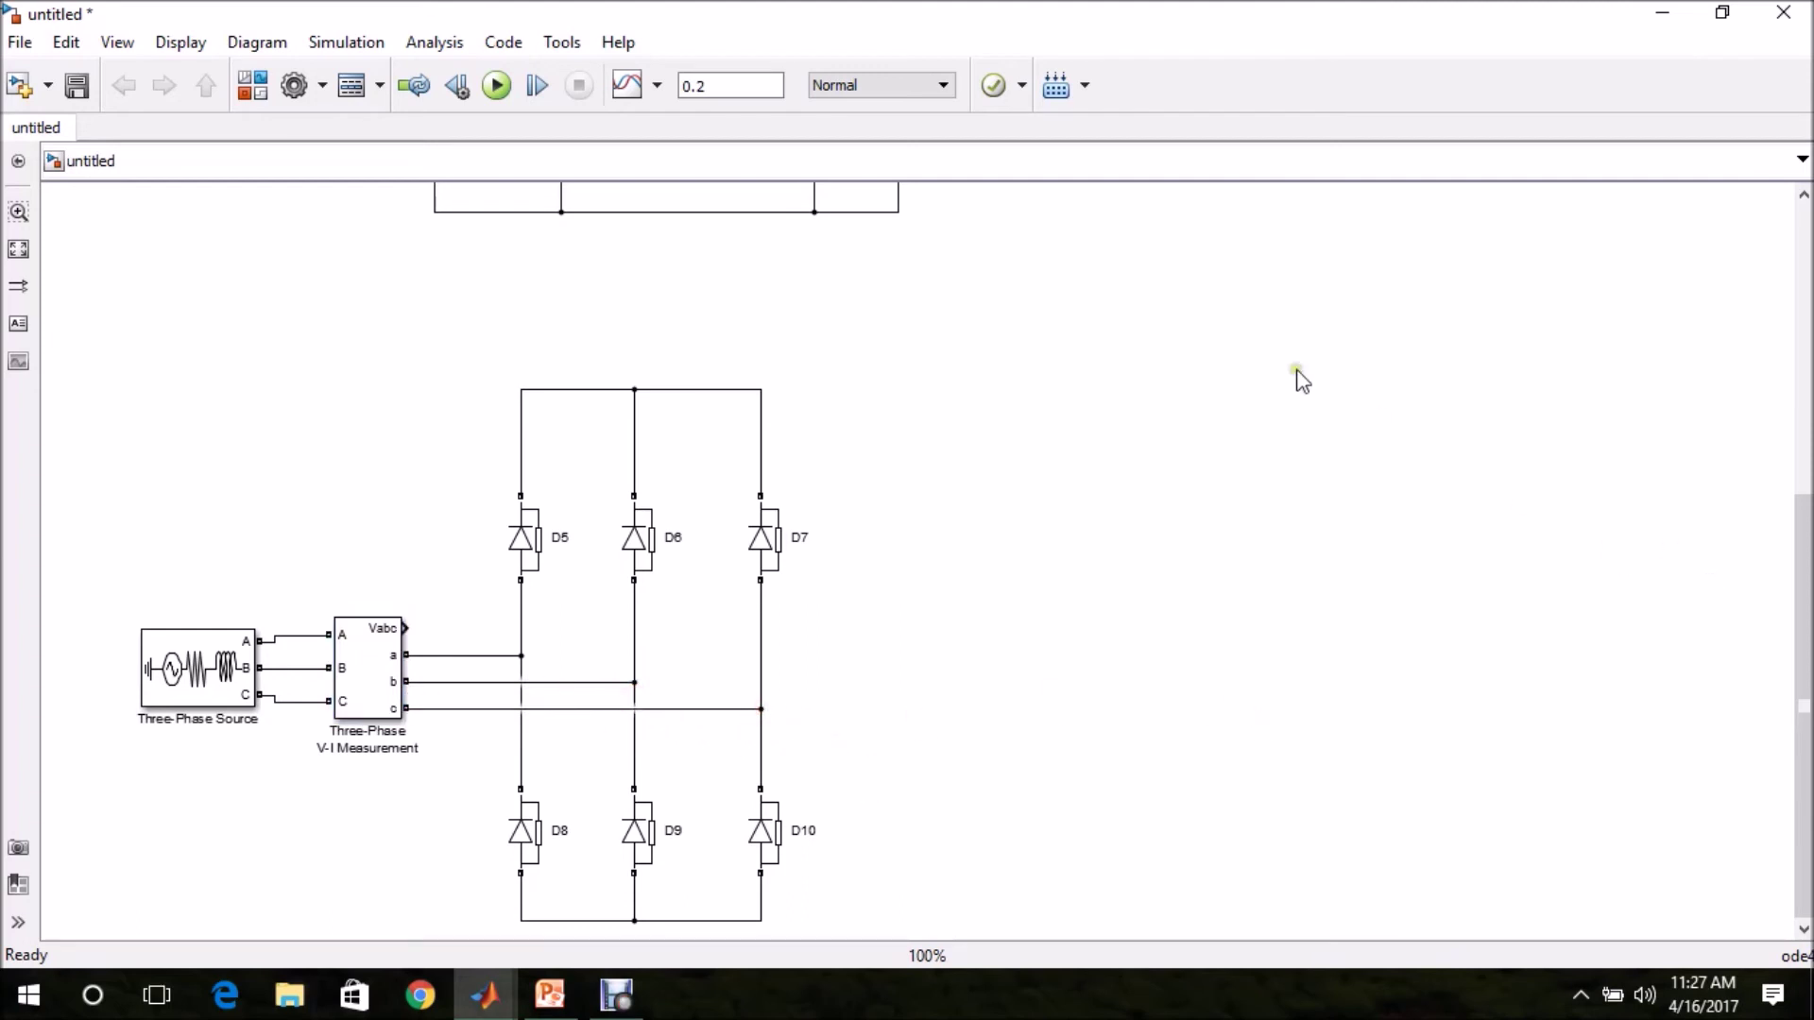
Add a Series RLC Branch from the Elements library to the right of the six-diode bridge and rotate it to vertical
click(248, 87)
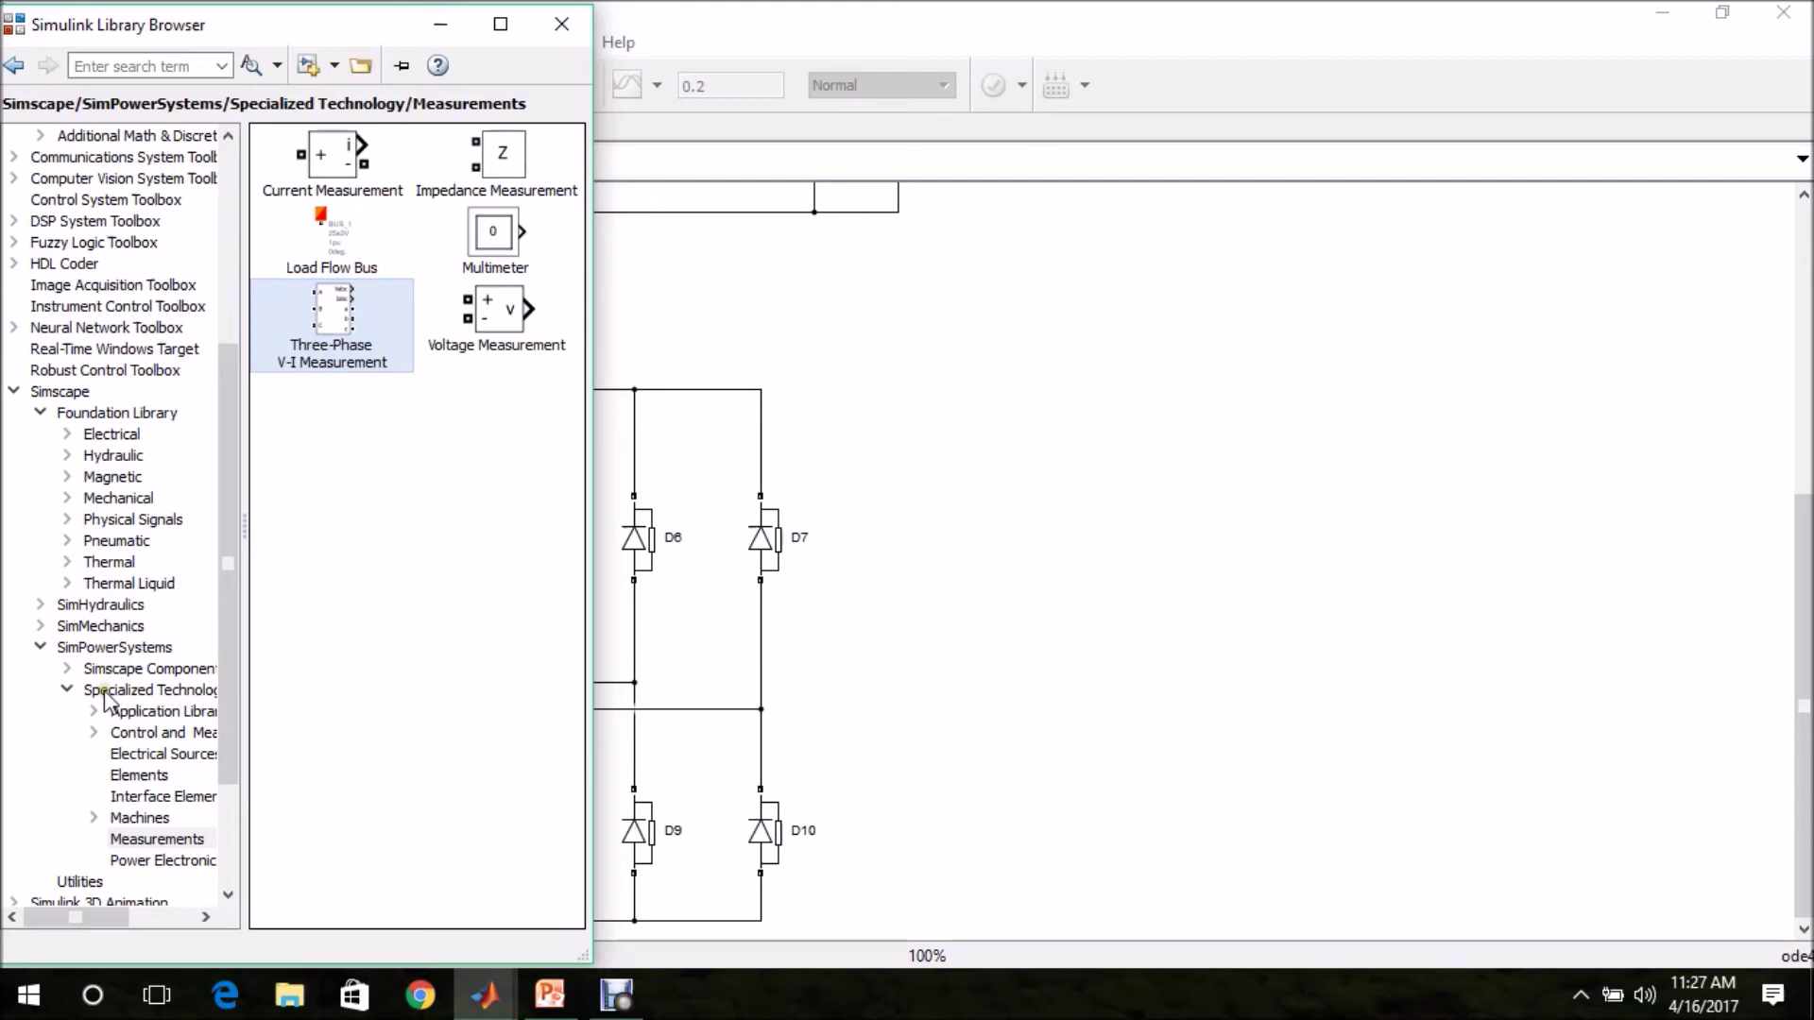
click(139, 775)
drag(572, 293, 565, 552)
drag(338, 328, 1084, 687)
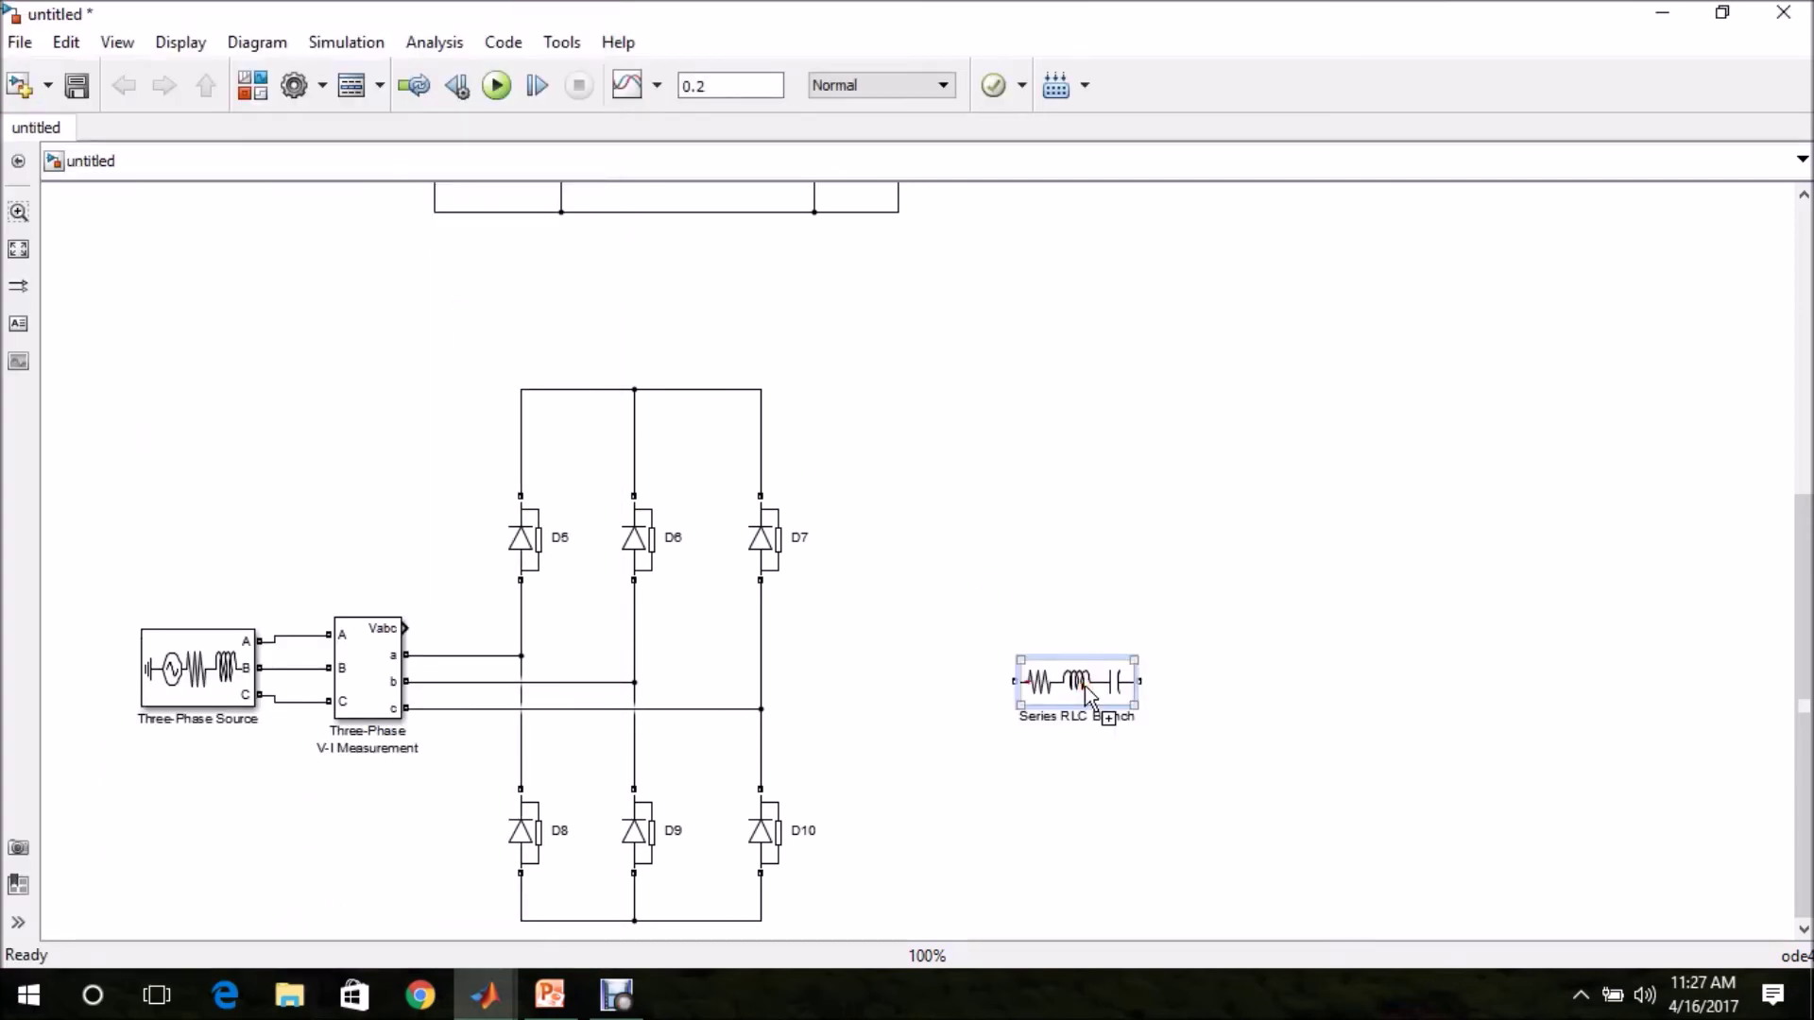
key(ctrl+r)
Set the Series RLC Branch to branch type R with a resistance of 10 ohms and rename it RLoad
double_click(1058, 685)
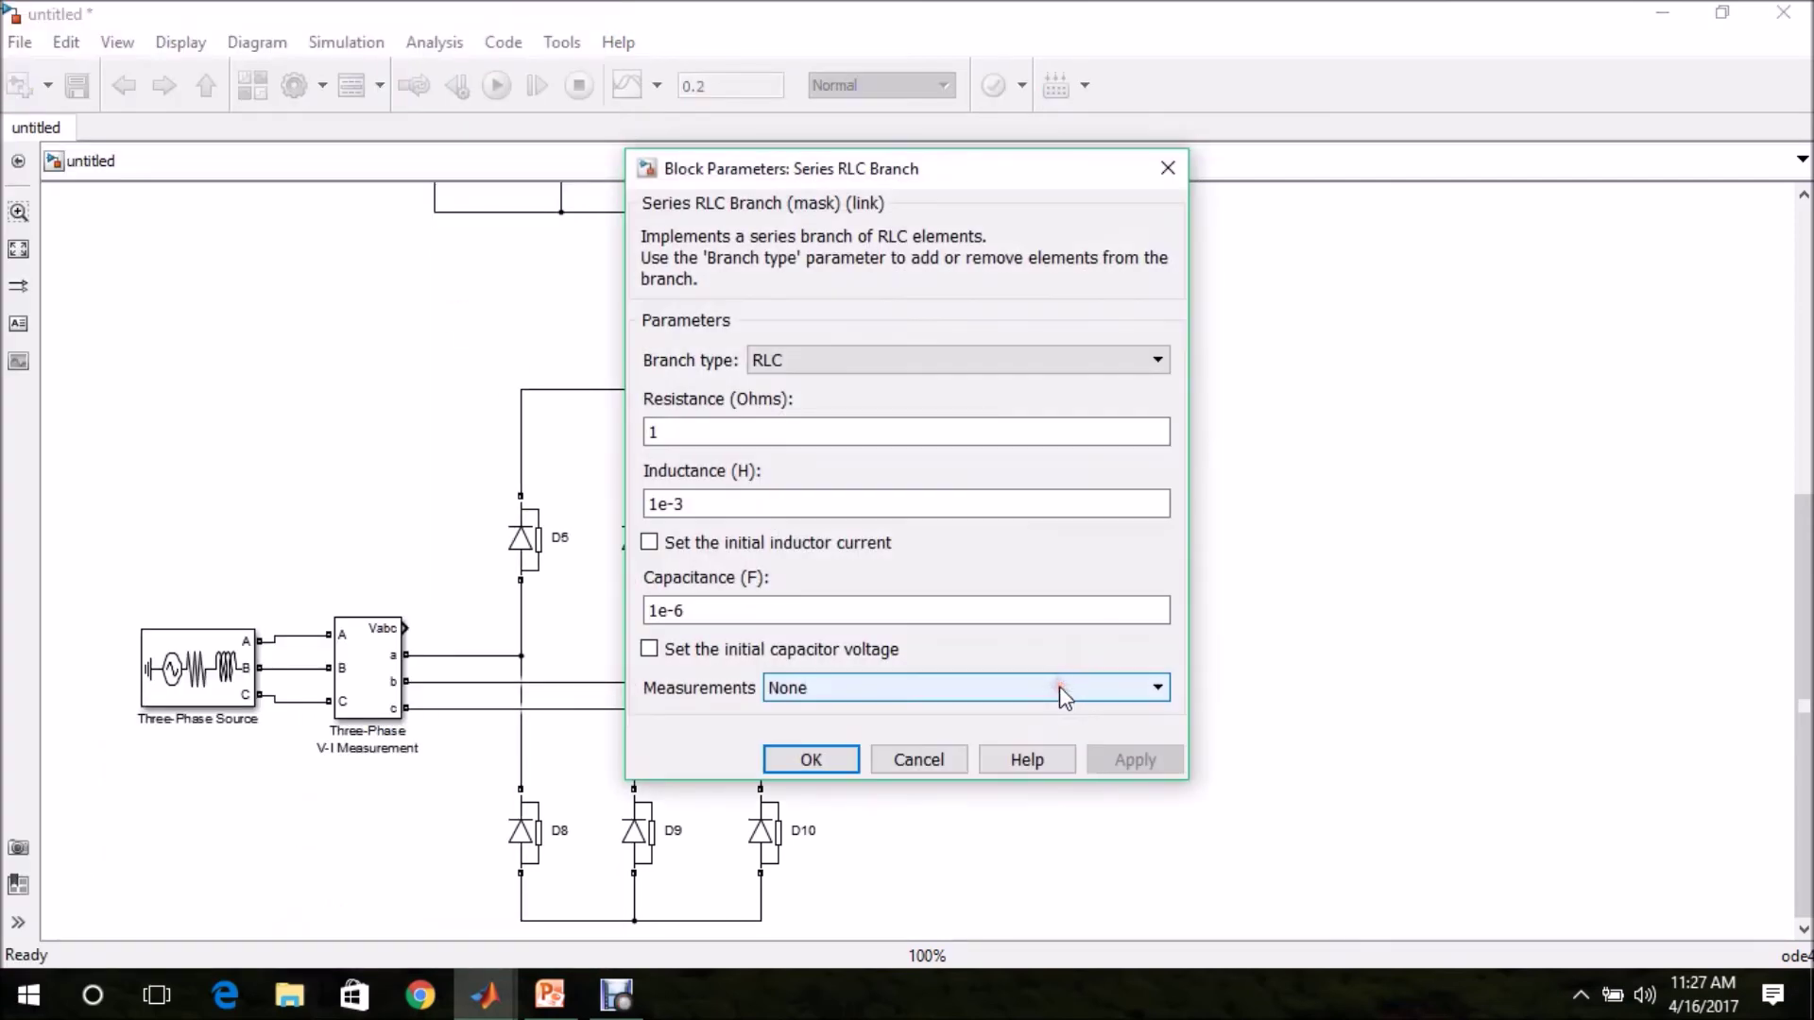
click(882, 359)
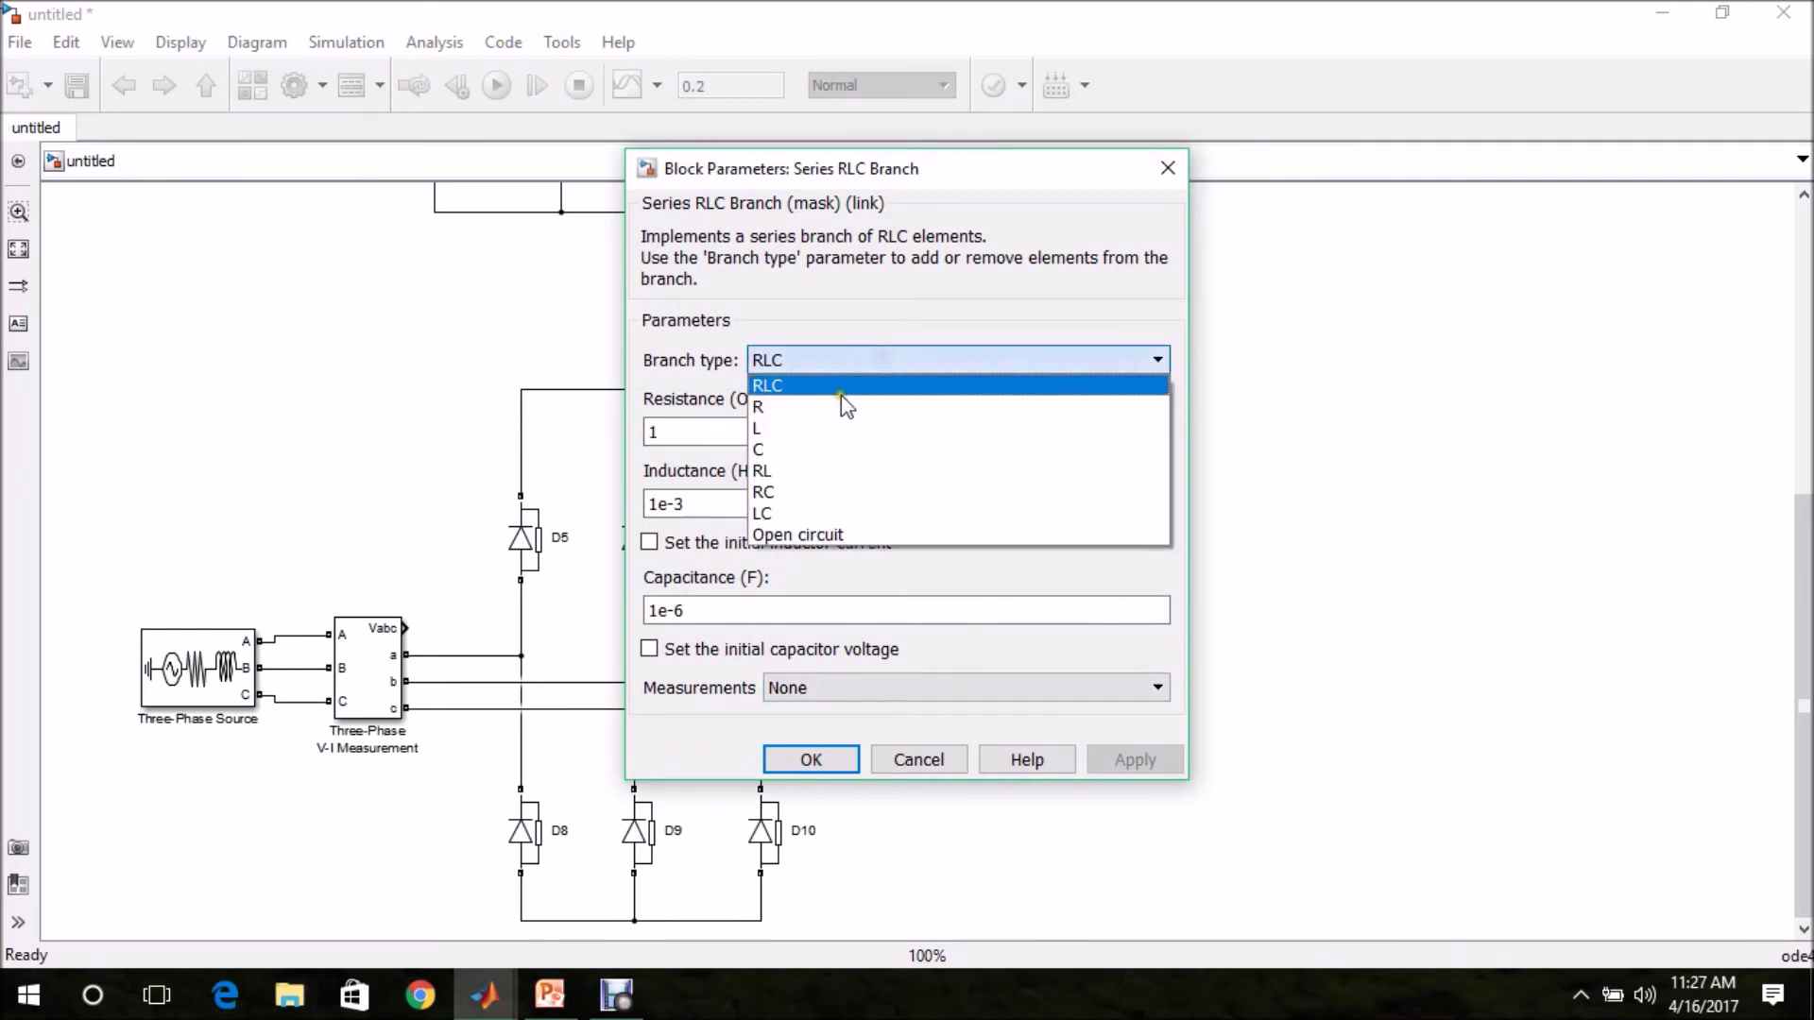
click(838, 406)
double_click(763, 430)
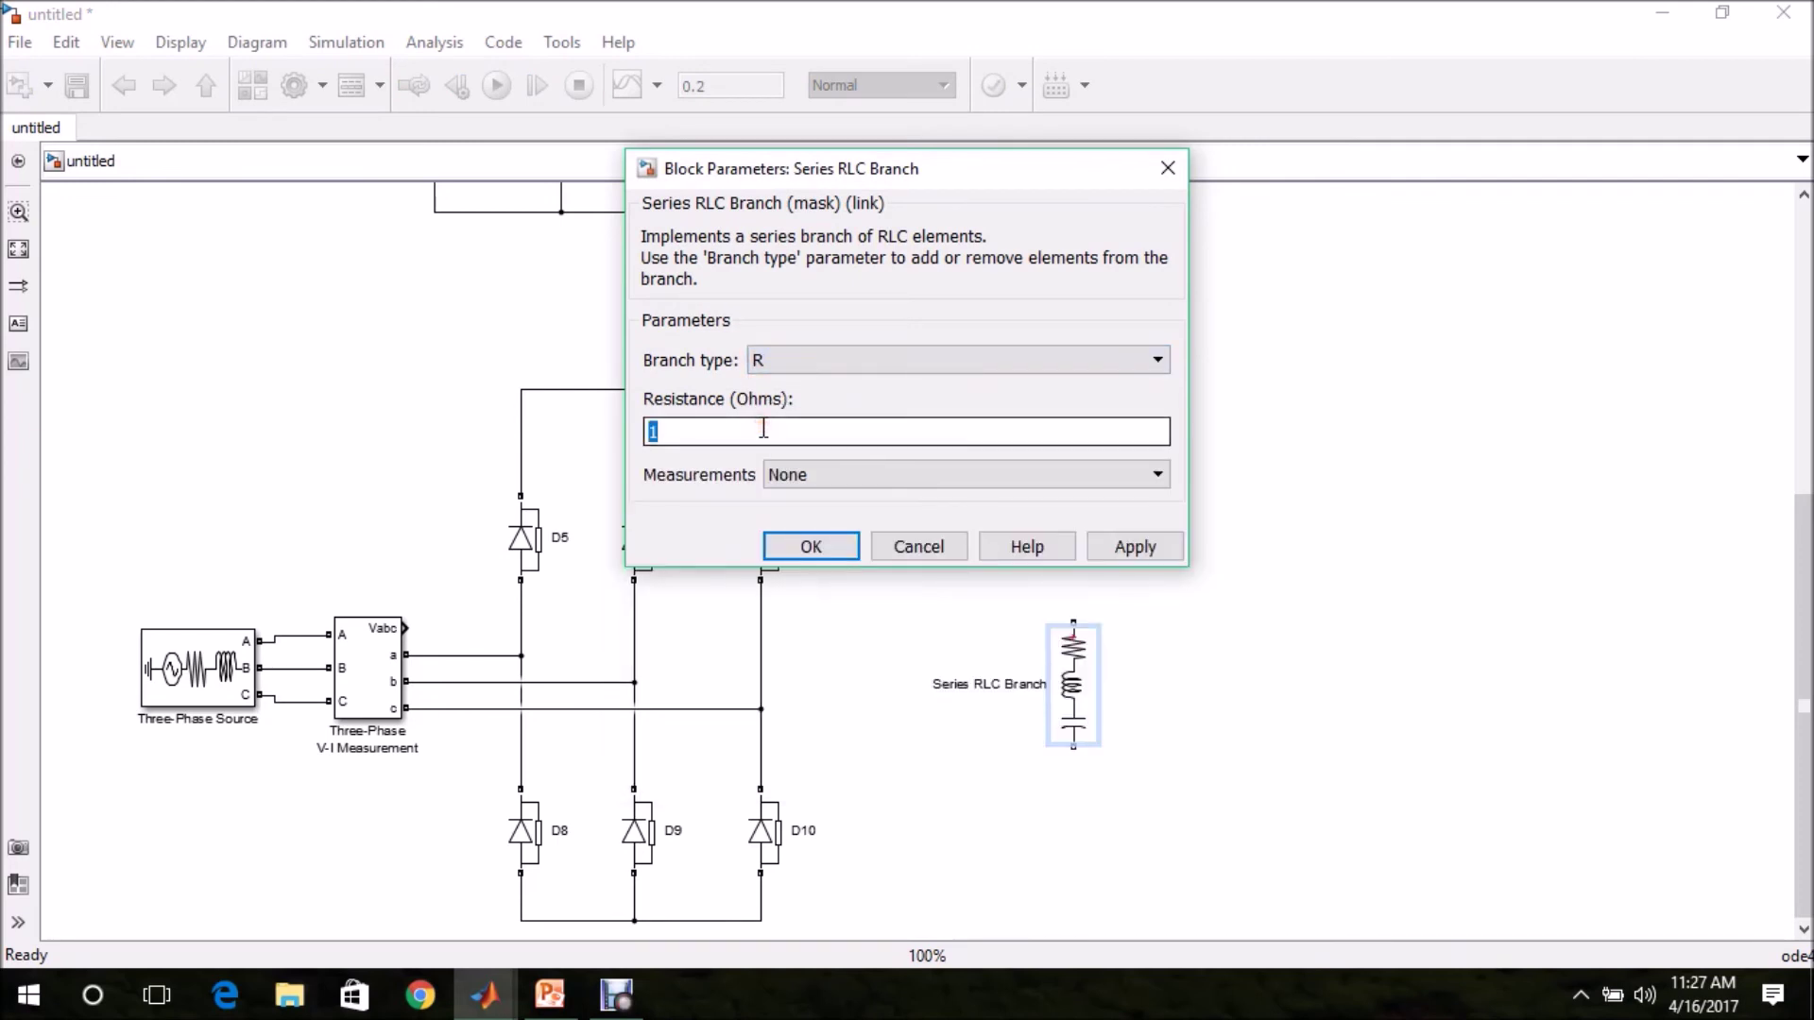
text(10)
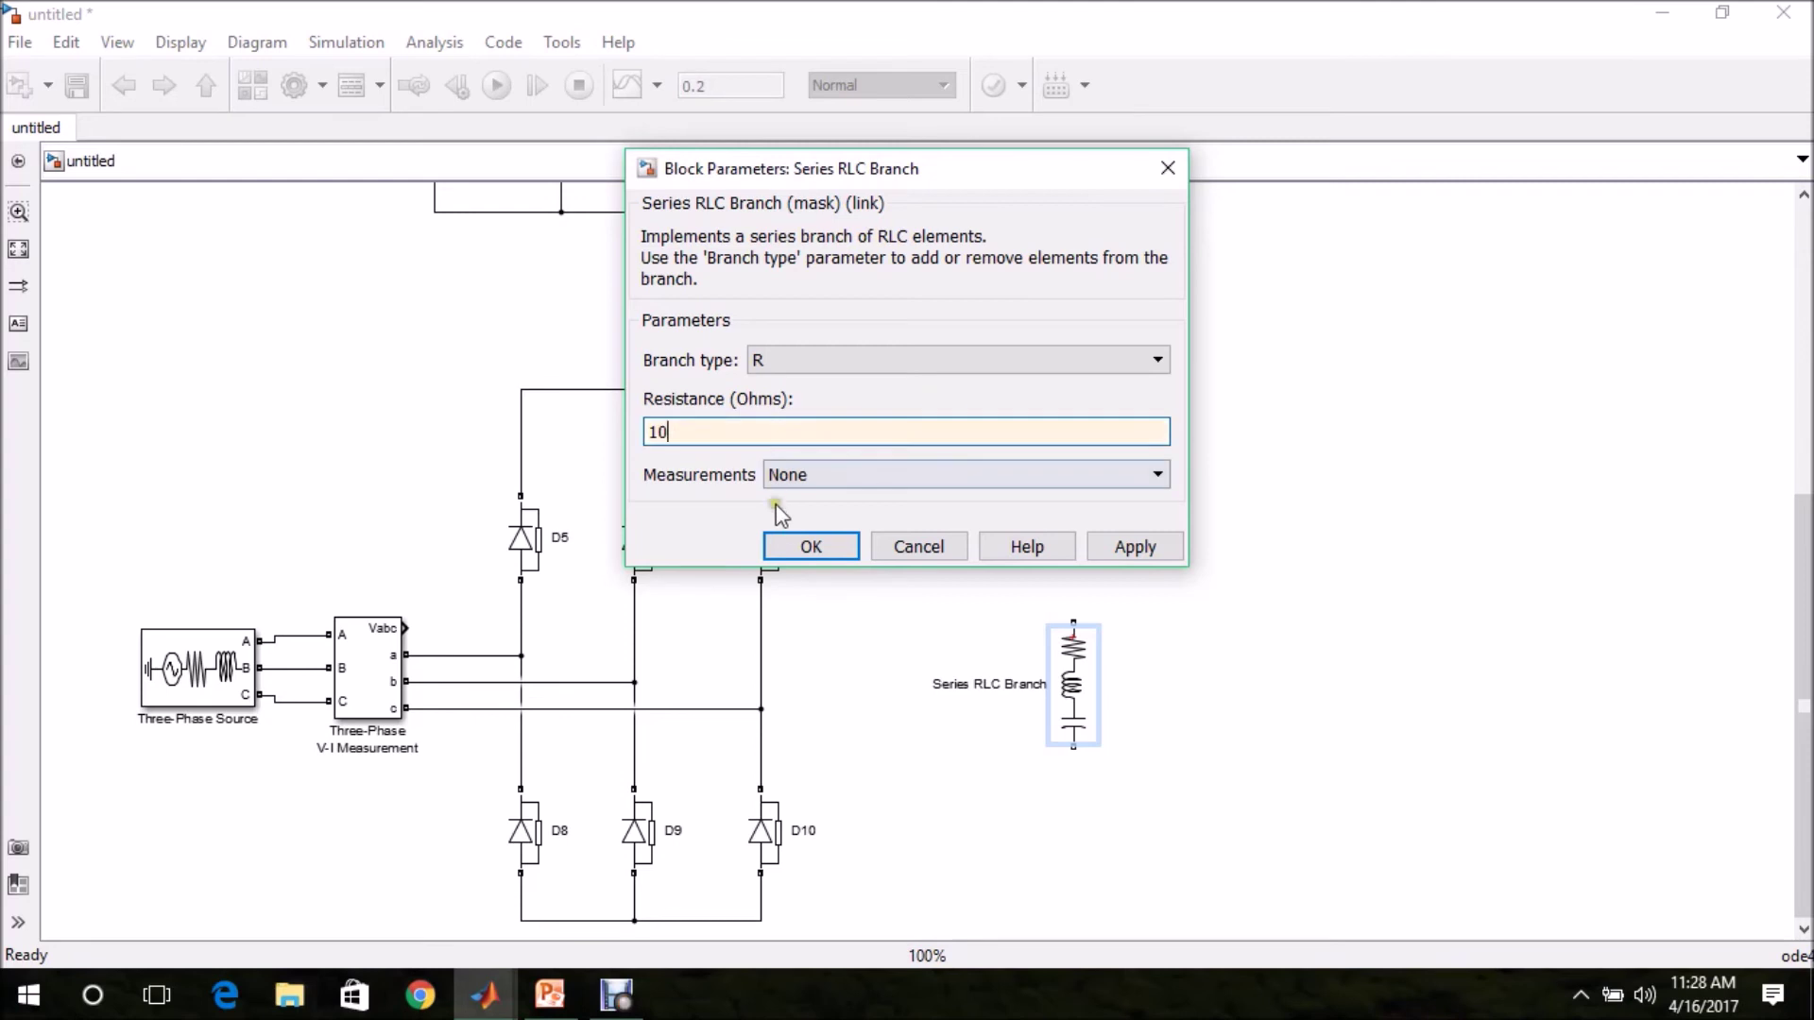
click(793, 550)
click(1042, 682)
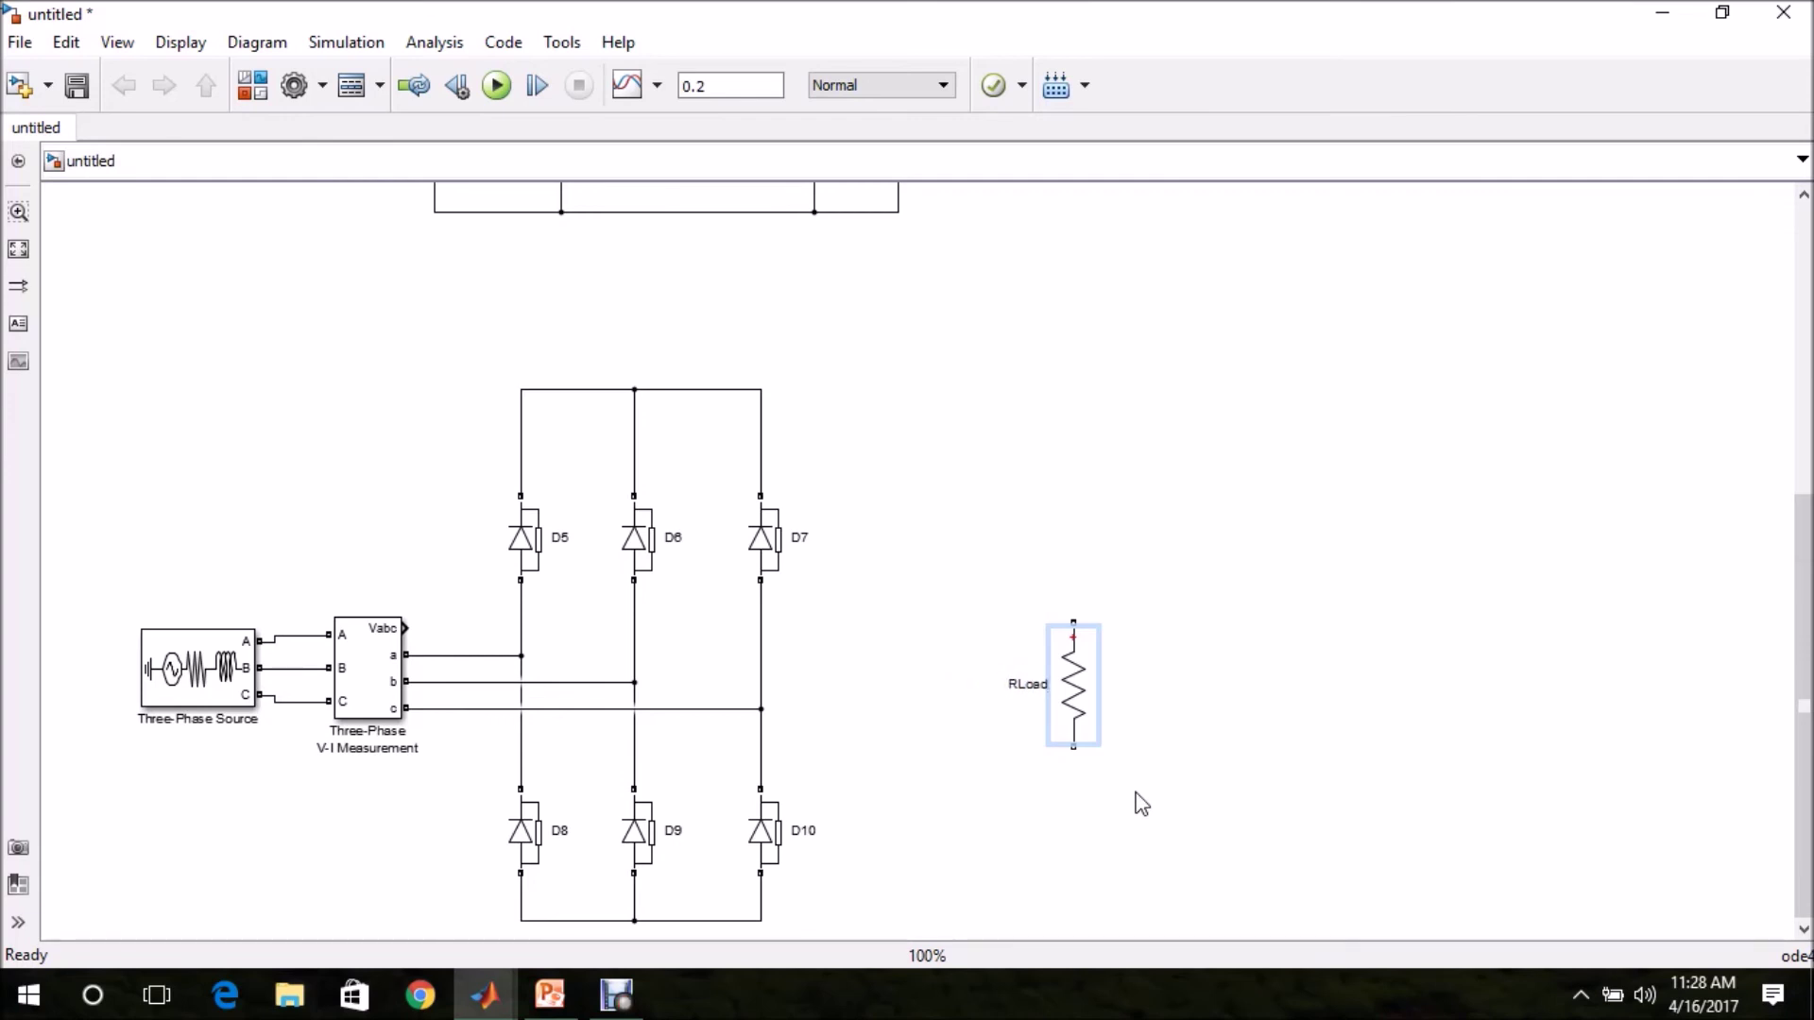
Connect the lower terminal of RLoad to the lower common rail of the six-diode bridge
drag(1073, 746, 762, 770)
click(926, 620)
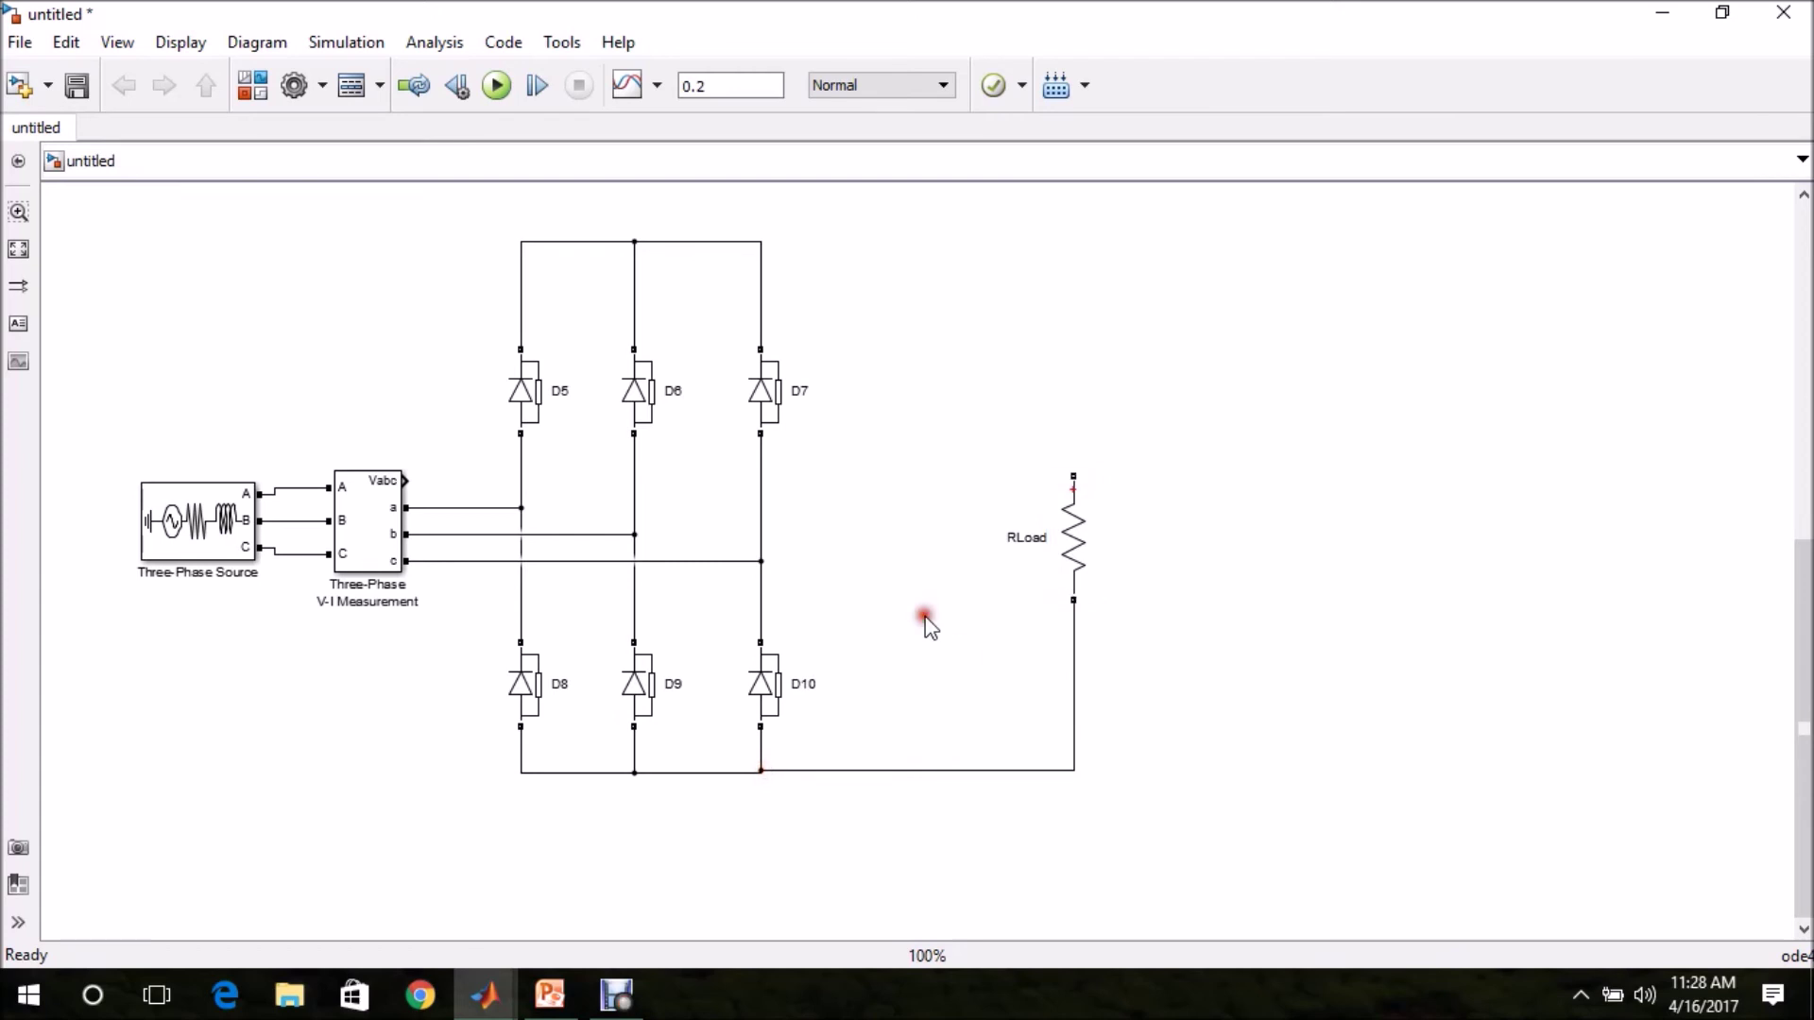
Add a Current Measurement block from the Measurements library and wire it between the bridge's upper rail and the upper terminal of RLoad
click(252, 85)
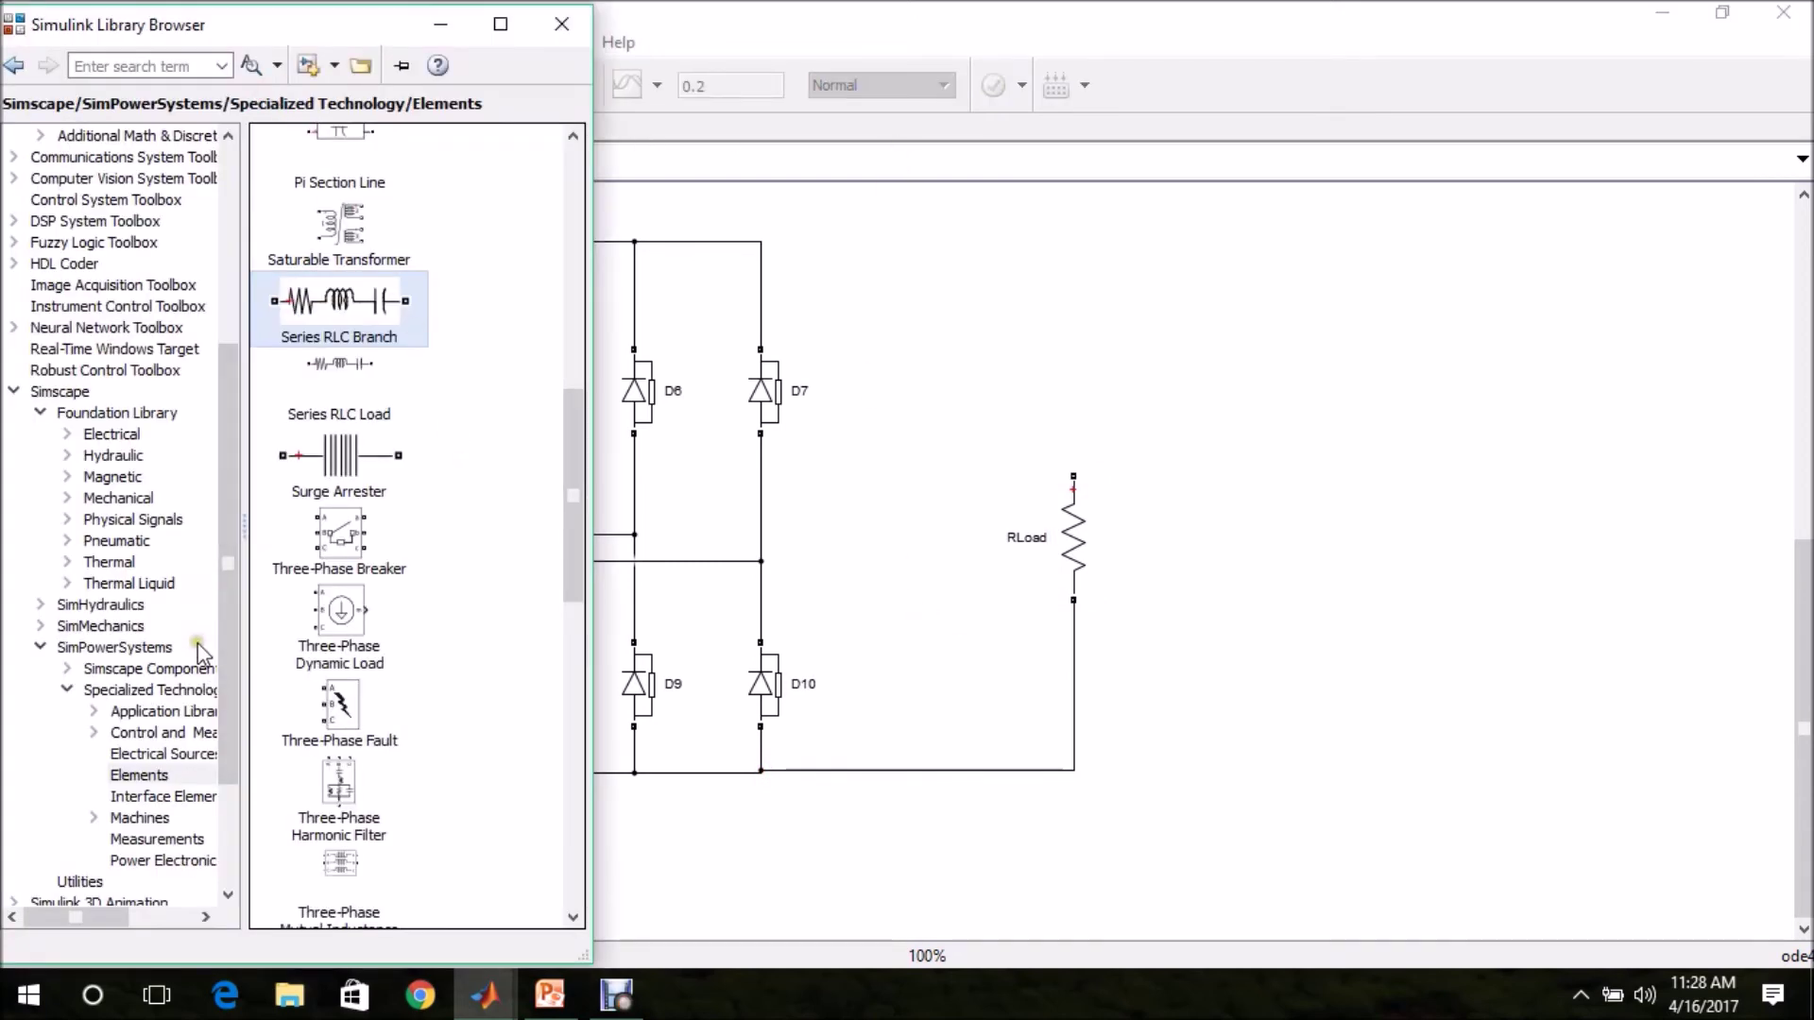
click(139, 839)
drag(332, 169, 877, 242)
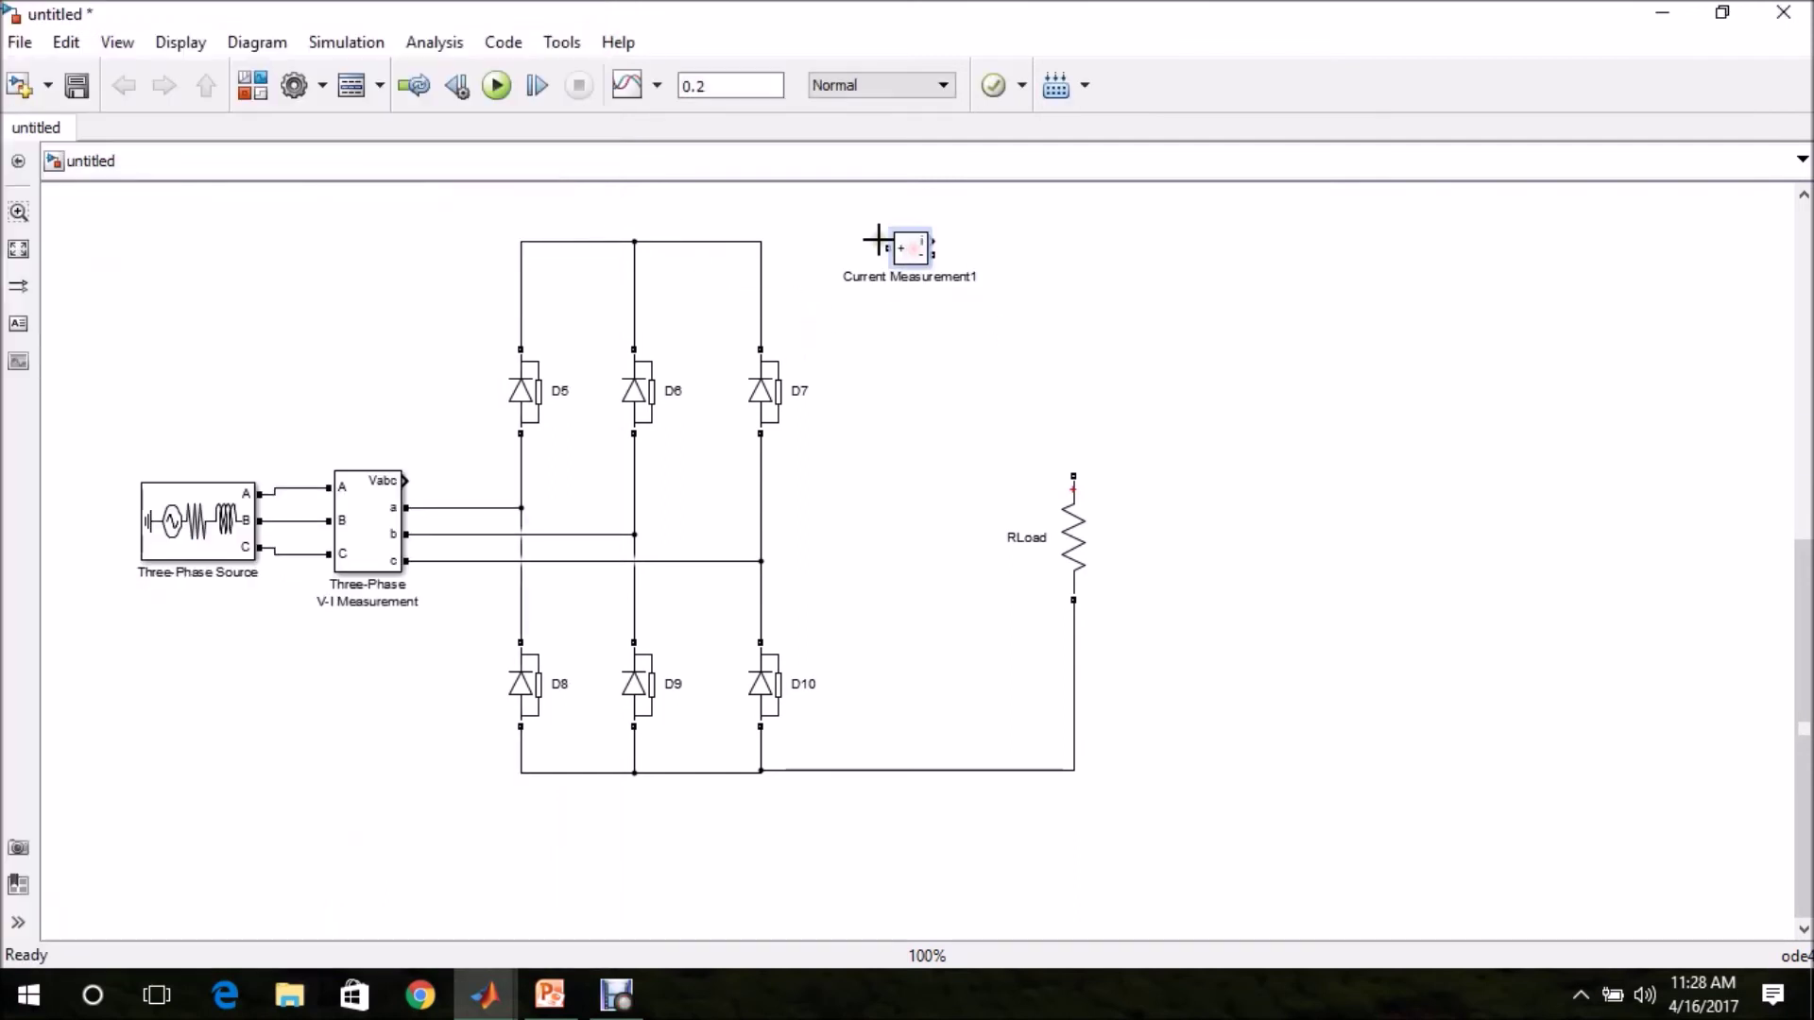
drag(877, 239, 758, 245)
mouse_move(932, 247)
mouse_down()
mouse_move(1061, 344)
mouse_move(1070, 487)
mouse_up()
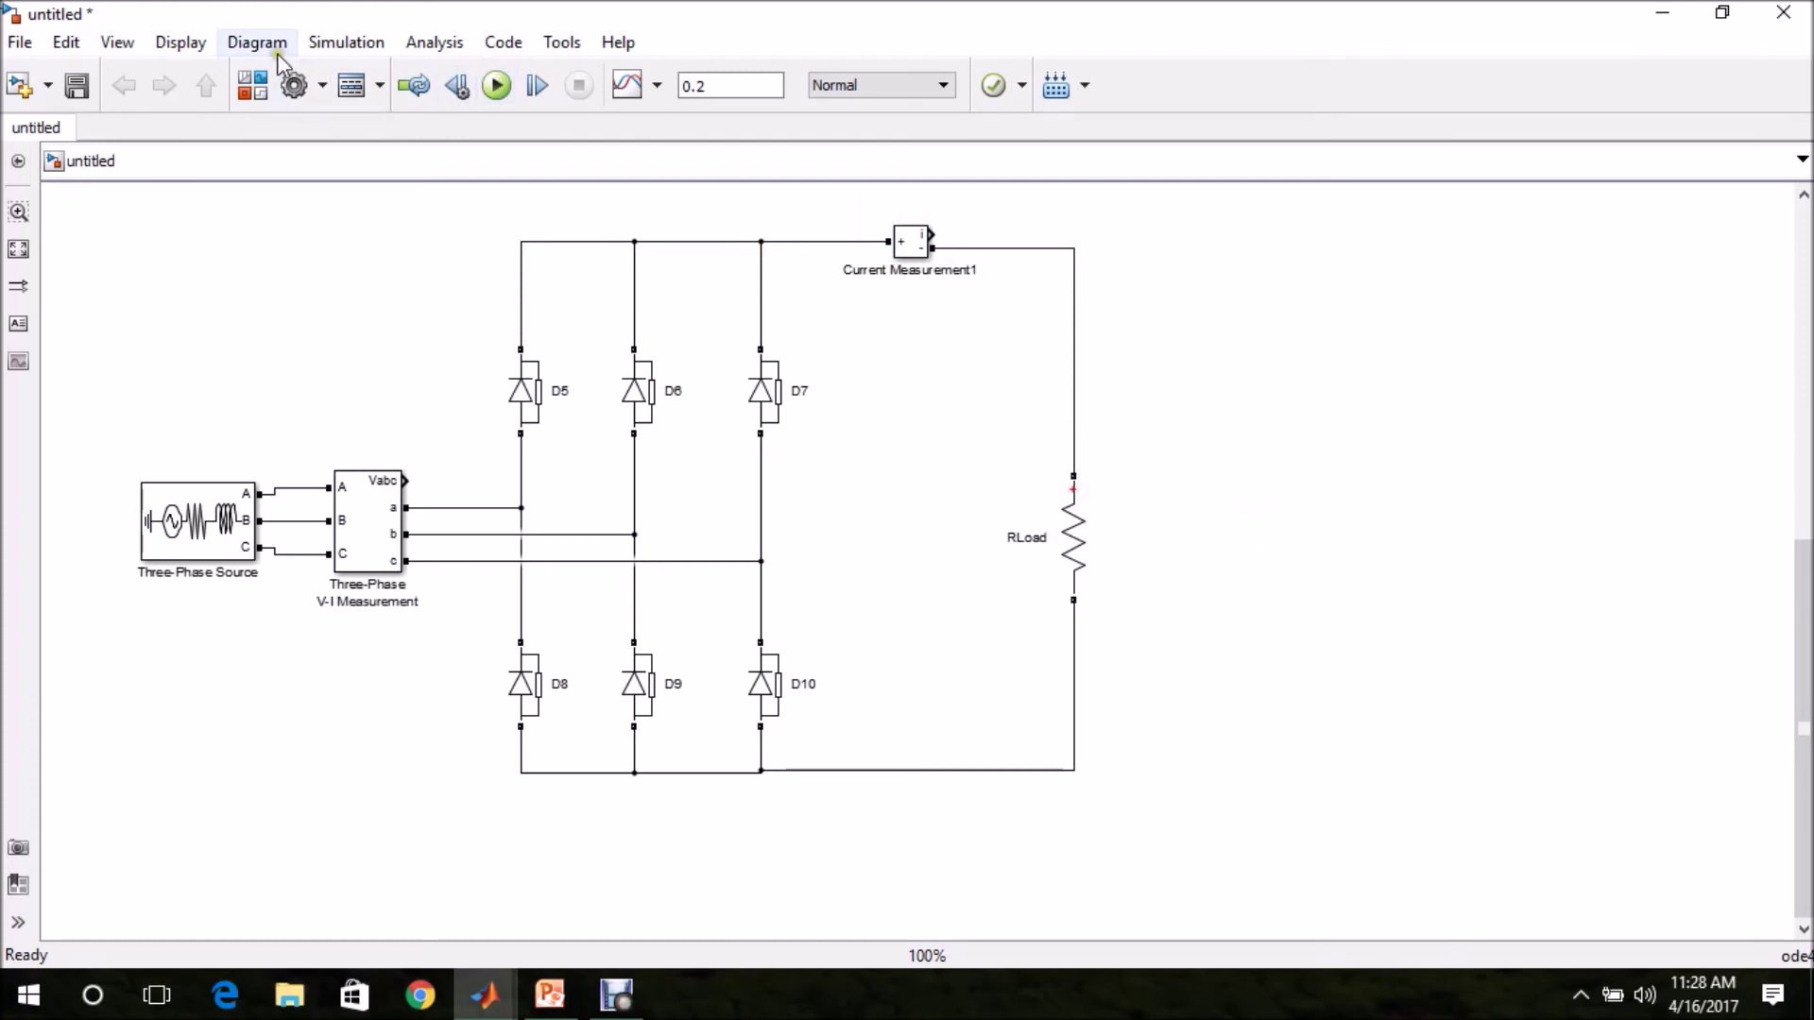
Add a Voltage Measurement block to the right of RLoad and wire its + and - terminals across the load
click(253, 85)
mouse_move(496, 294)
mouse_down()
mouse_move(1054, 389)
mouse_move(1257, 496)
mouse_move(1224, 542)
mouse_move(1146, 368)
mouse_move(1146, 267)
mouse_move(1092, 239)
mouse_move(1075, 252)
mouse_up()
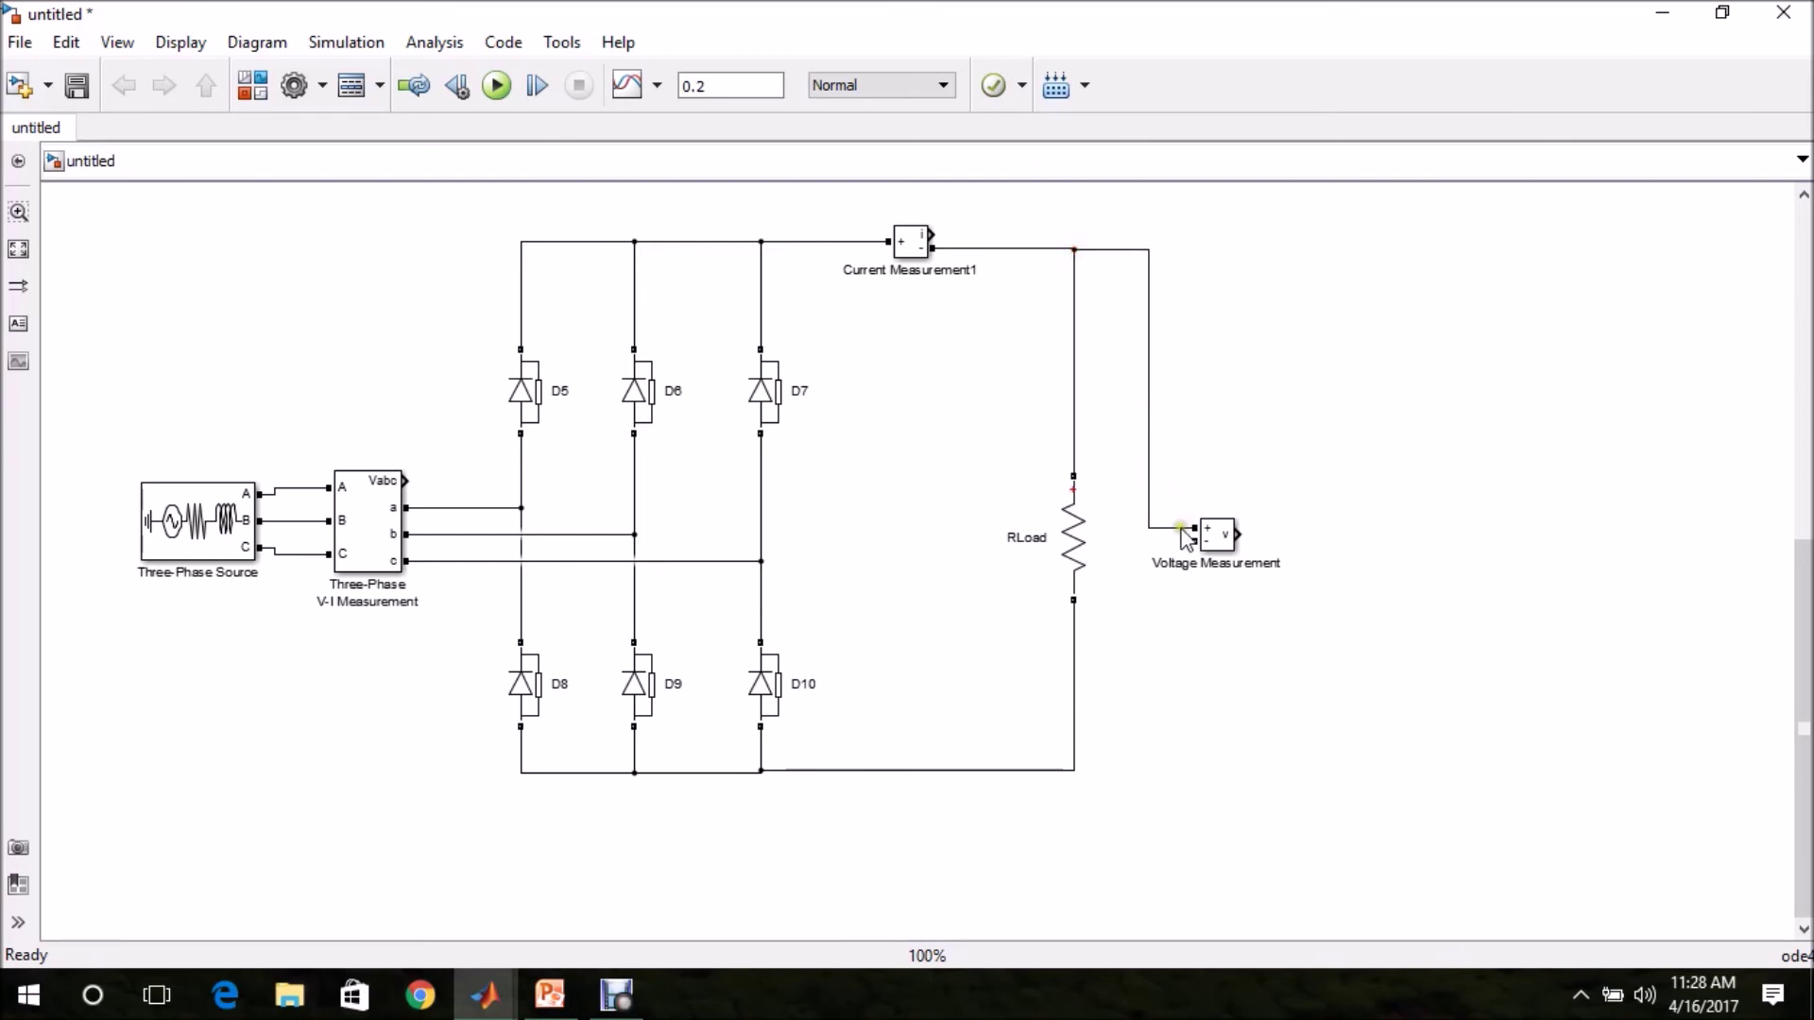
drag(1192, 538, 1074, 767)
drag(1102, 603, 1150, 744)
click(1209, 753)
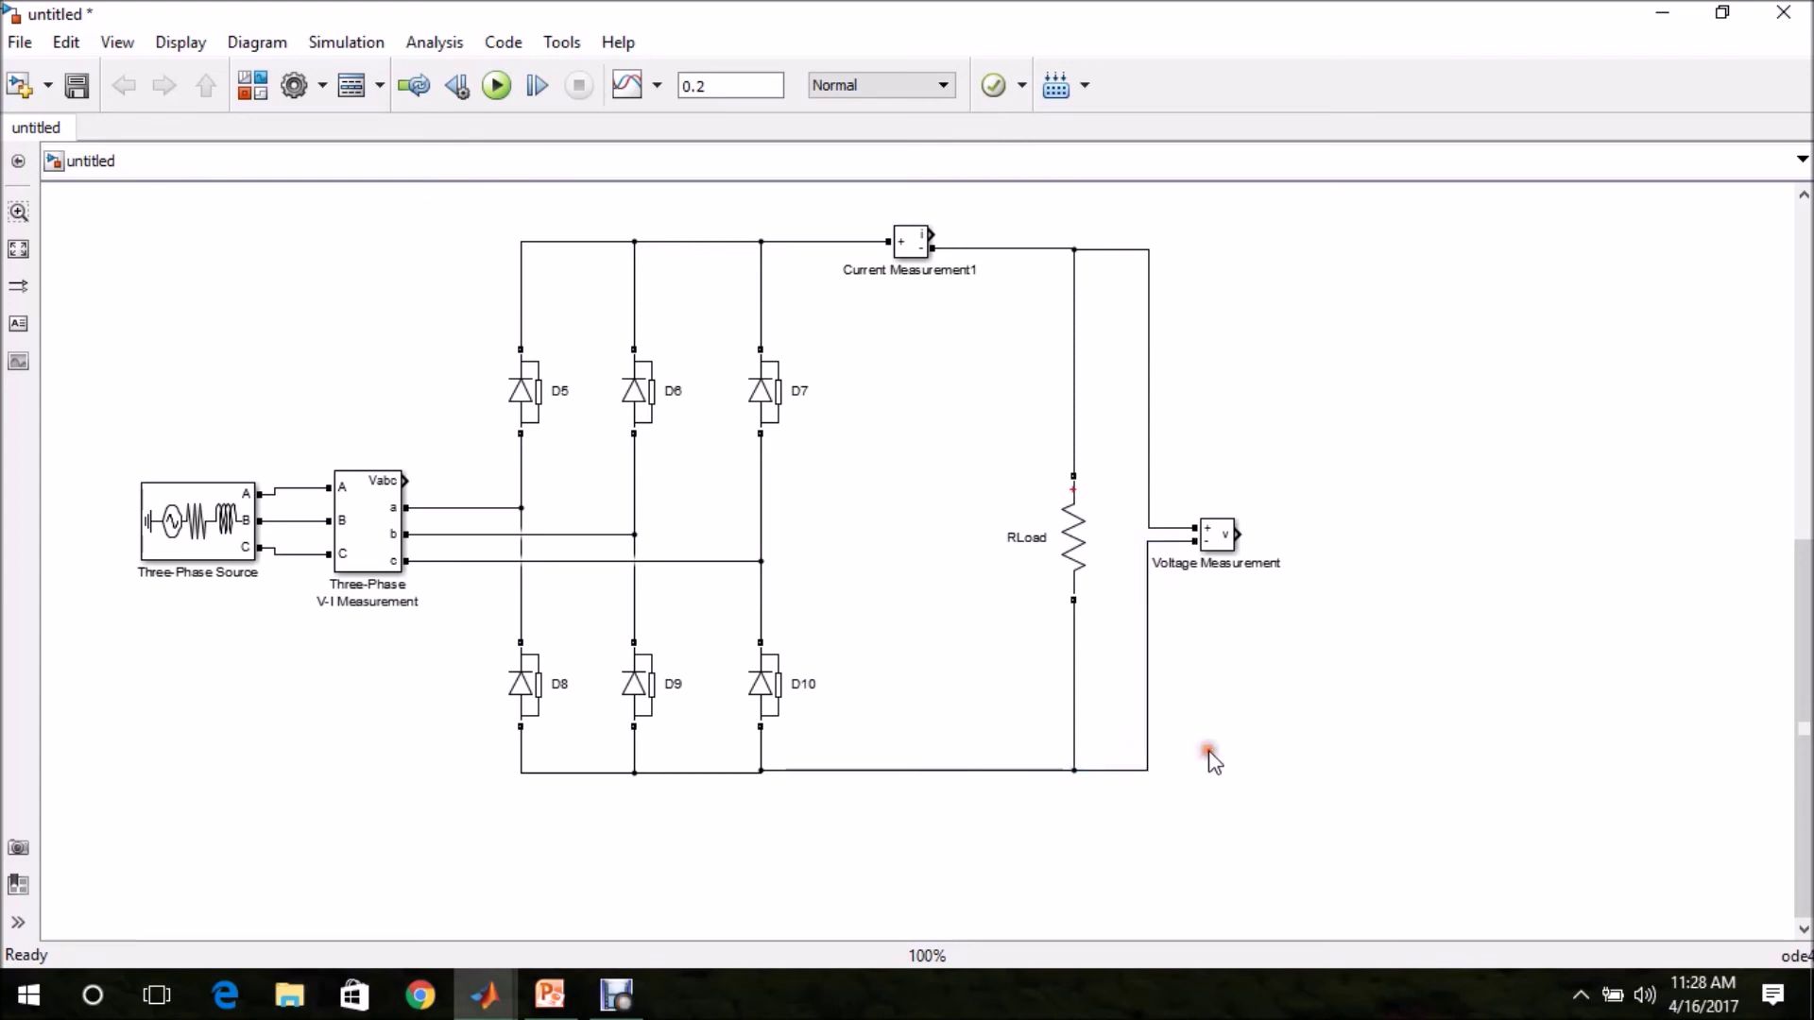
Copy the single-phase circuit's Mux and Scope into the area beside the three-phase circuit and delete the dangling signal line pasted with them
mouse_move(1803, 672)
mouse_down()
mouse_move(1797, 498)
mouse_move(1727, 151)
mouse_up()
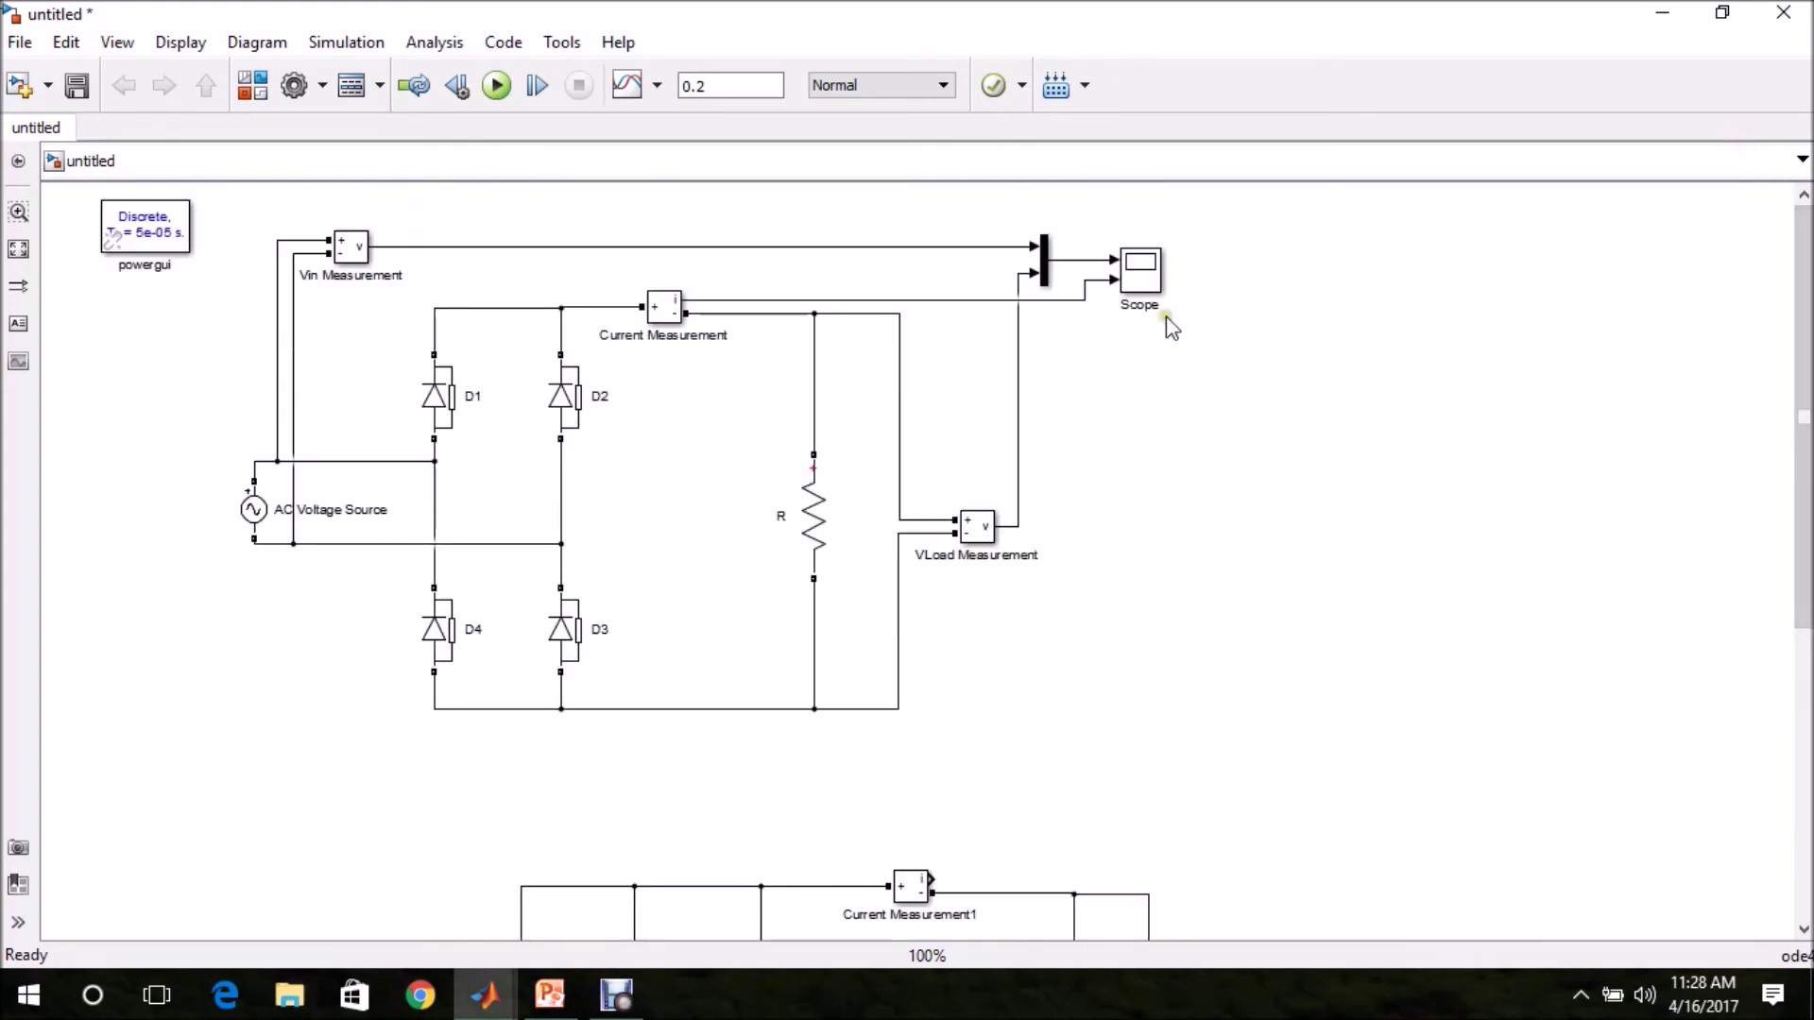
drag(1171, 195, 1043, 351)
drag(1803, 453, 1803, 729)
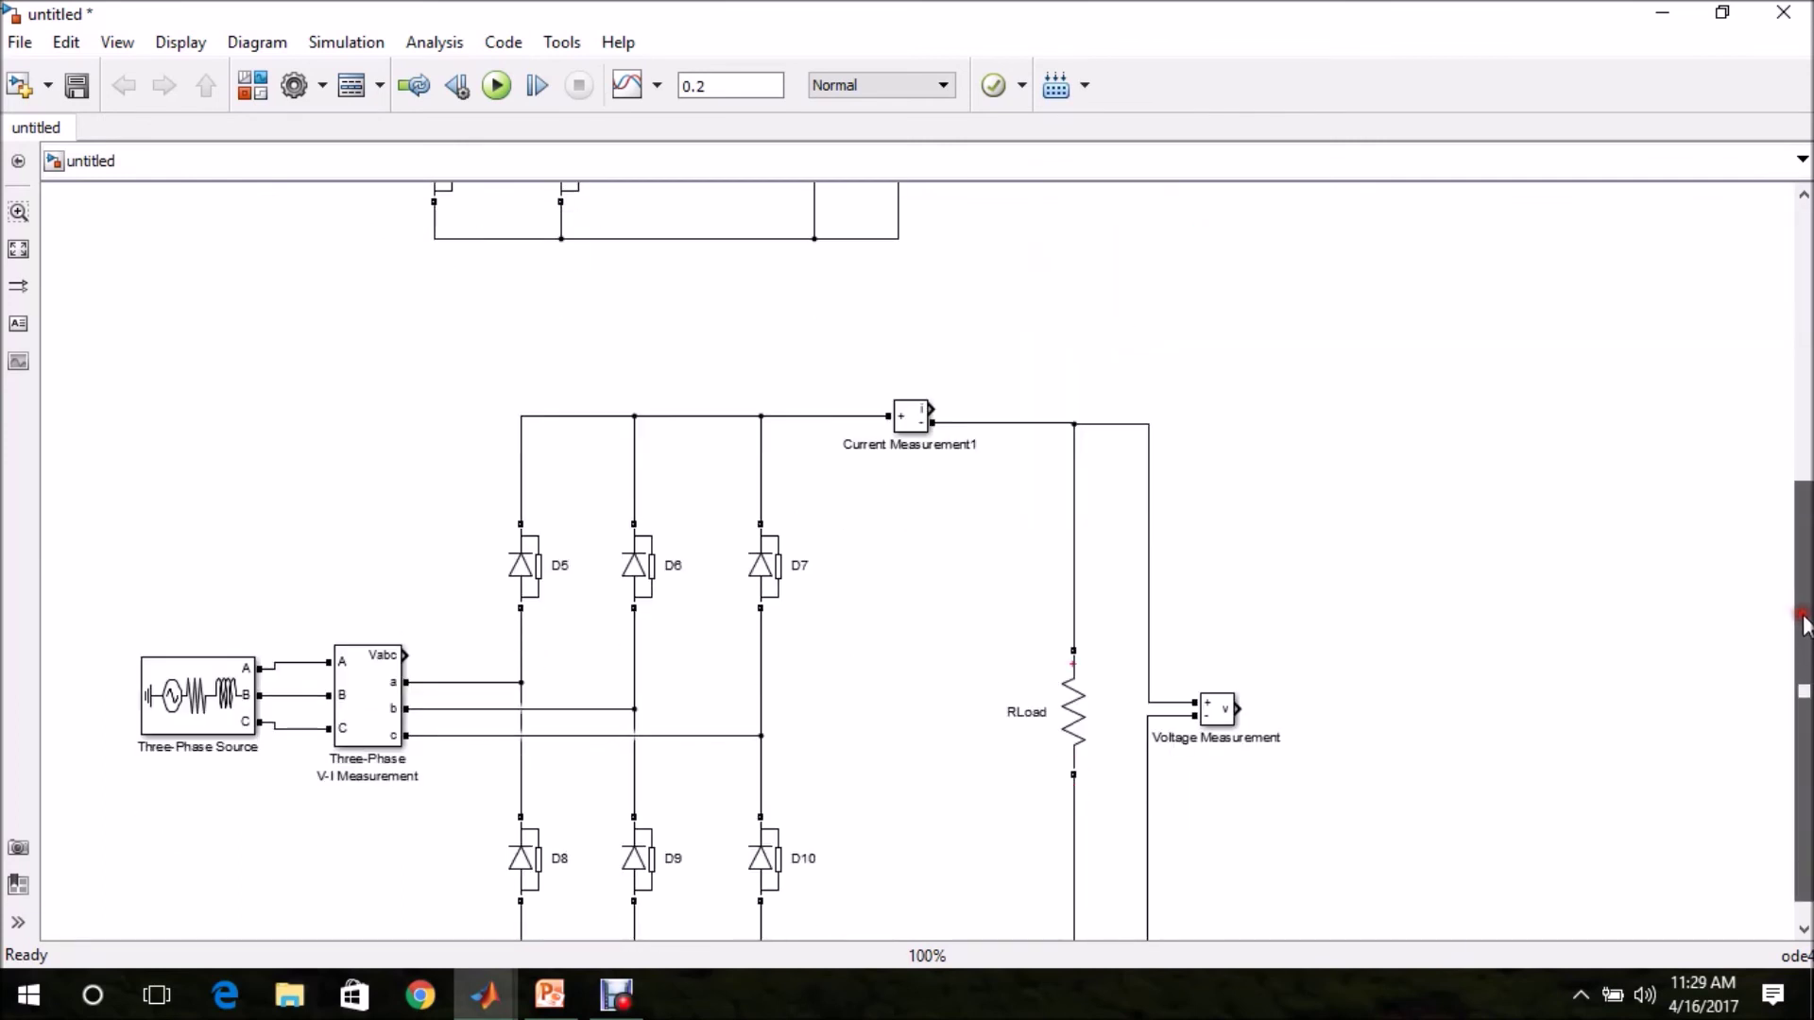
click(1309, 371)
key(ctrl+v)
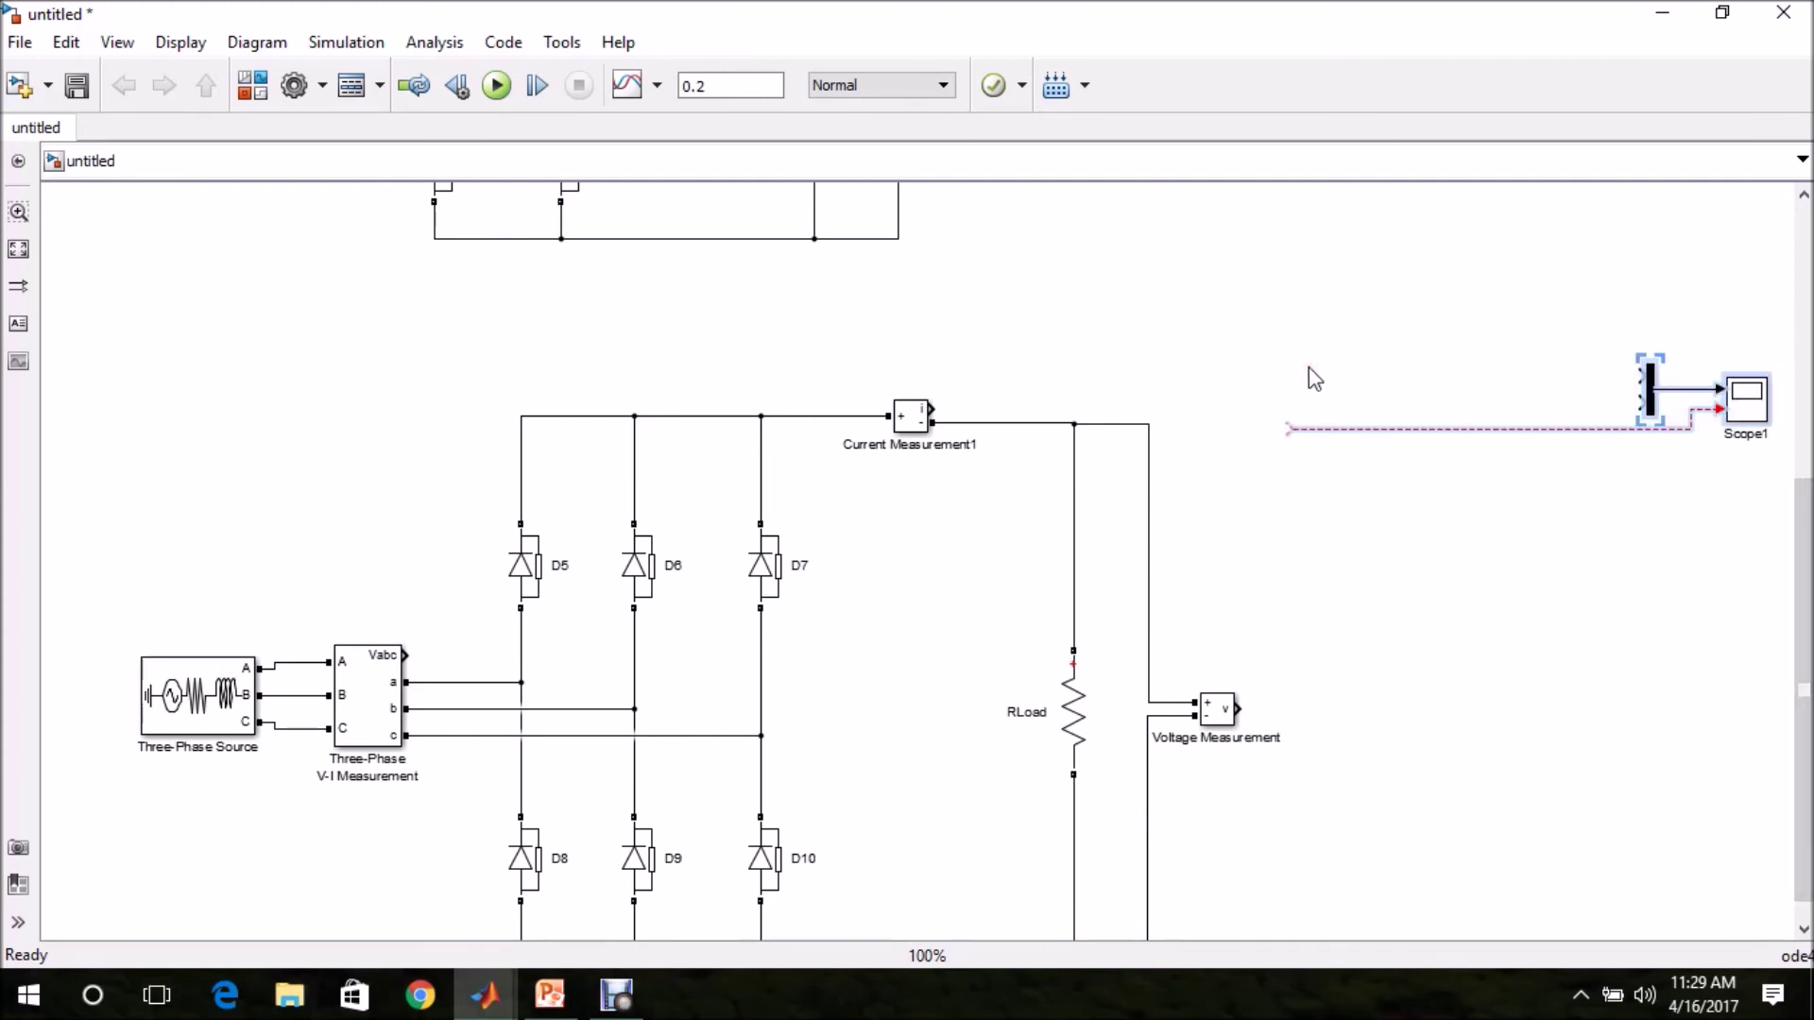
click(1480, 431)
click(1453, 577)
click(1449, 430)
key(Delete)
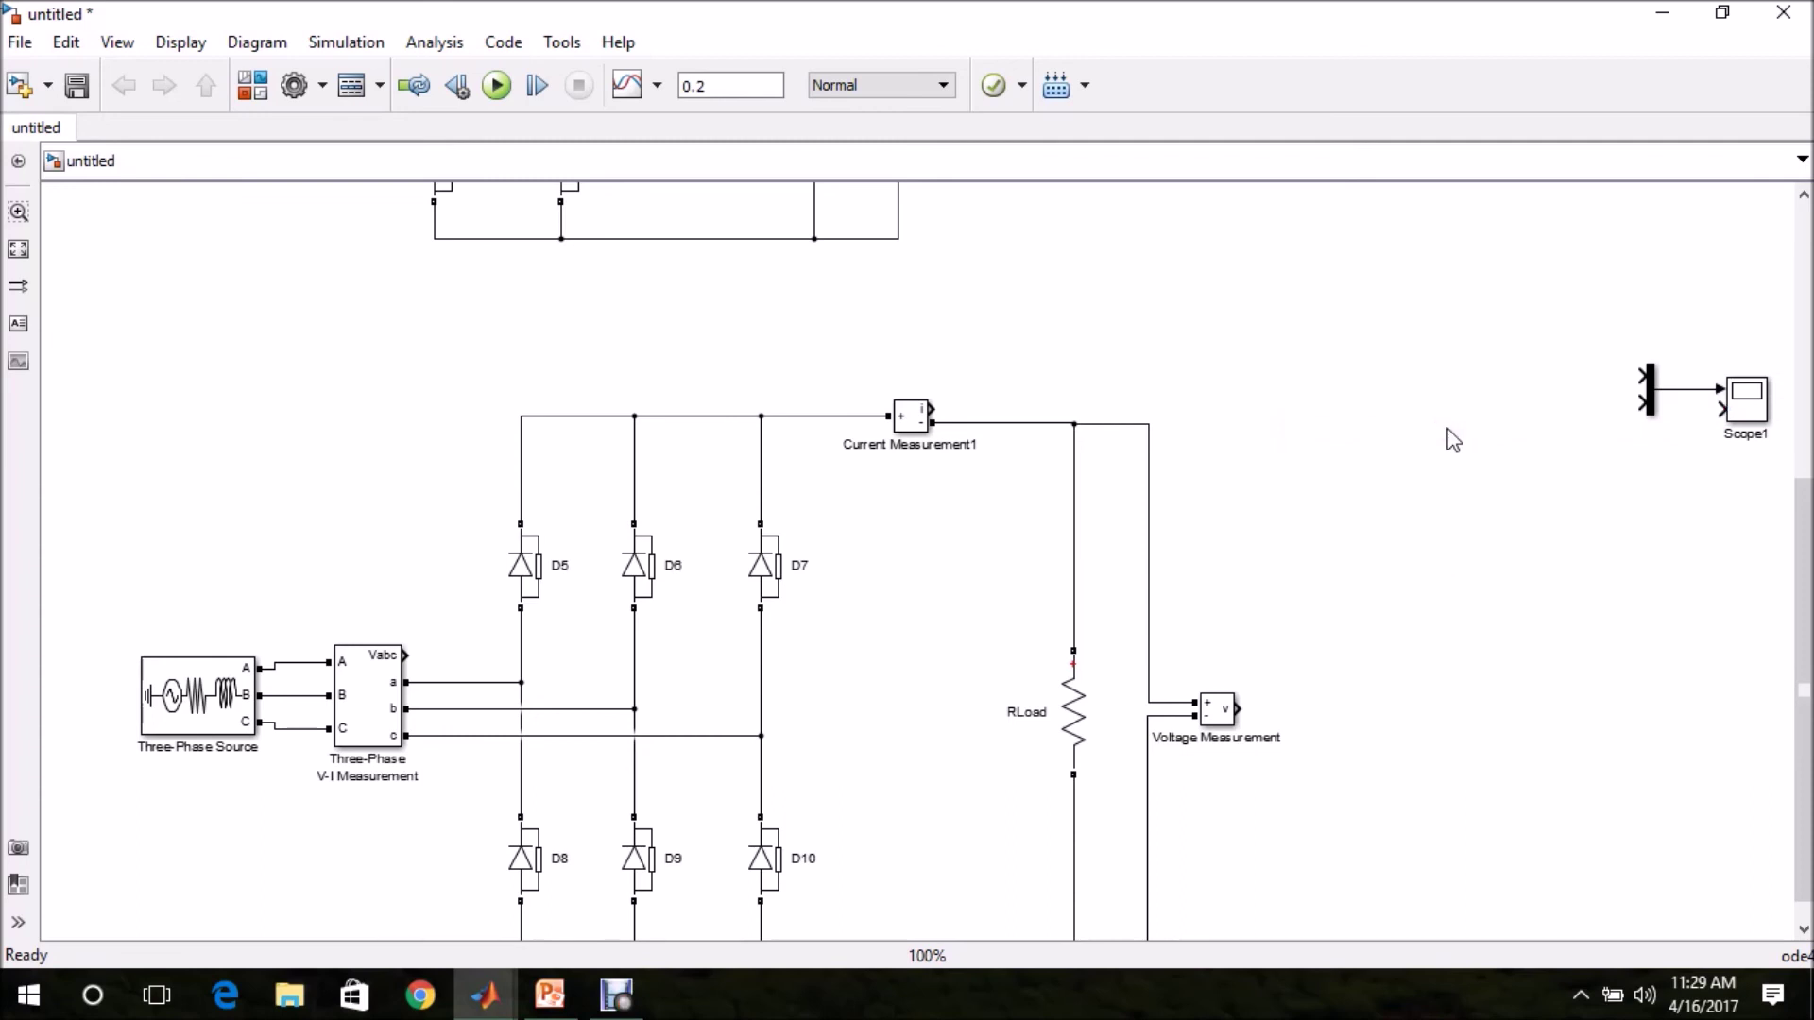
Shift the copied Mux and Scope1 left so they sit just beyond the Voltage Measurement block
click(1607, 324)
drag(1741, 429, 1785, 469)
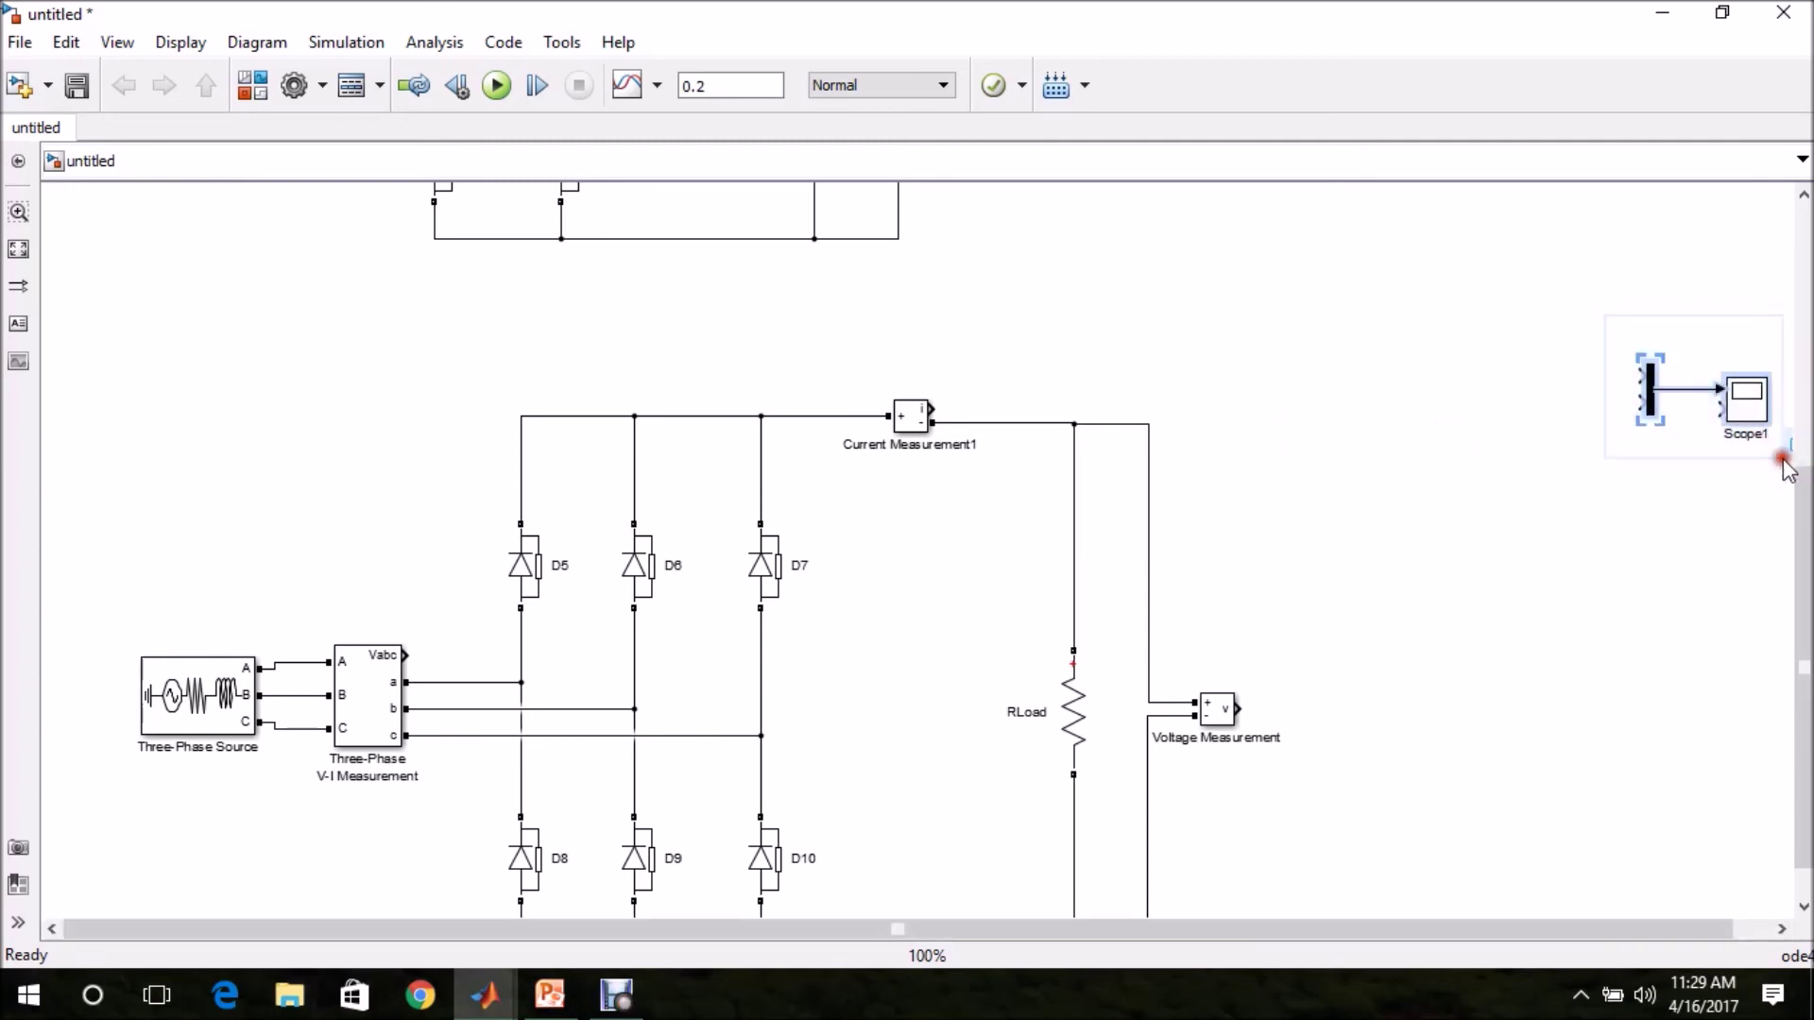
key(Left)
key(Left)
key(Left)
key(Left)
key(Left)
key(Left)
key(Left)
key(Left)
key(Left)
key(Left)
key(Left)
key(Left)
key(Left)
key(Left)
key(Left)
key(Left)
key(Left)
key(Left)
key(Left)
key(Left)
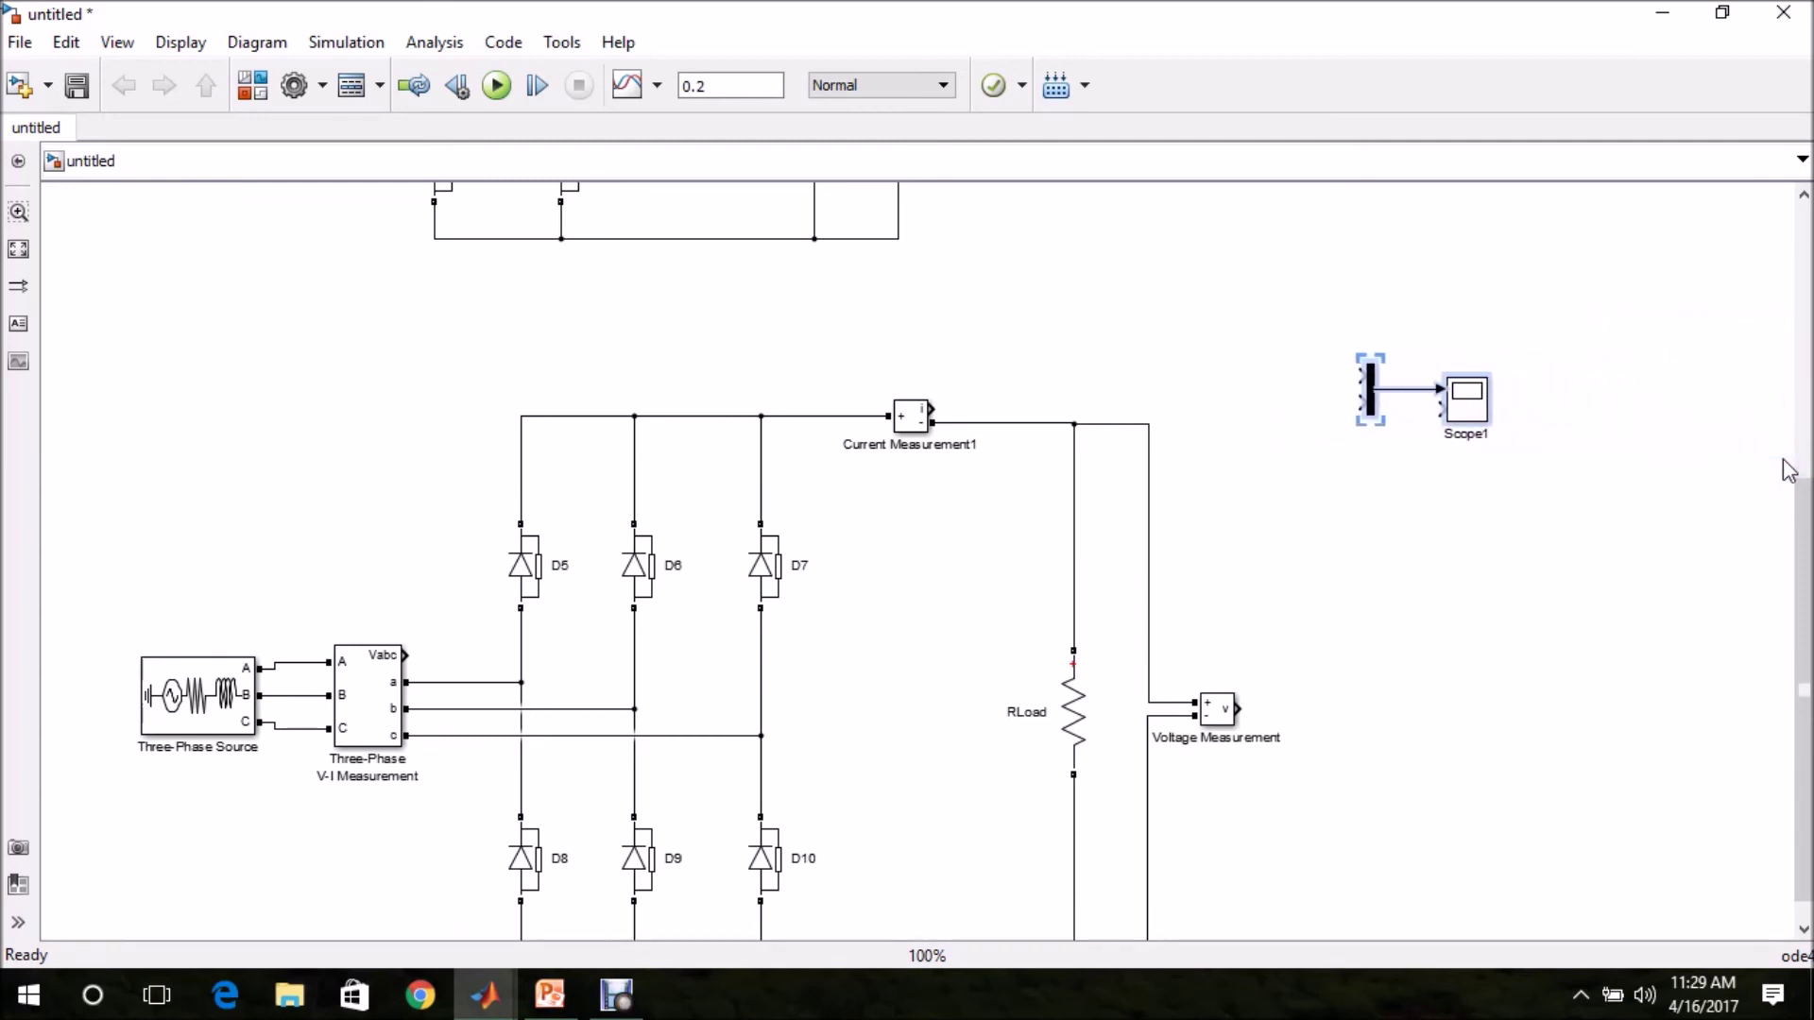
click(1489, 623)
Wire Vabc and the load voltage into the Mux, and the Current Measurement1 output into the second input of Scope1
drag(1361, 402, 1226, 722)
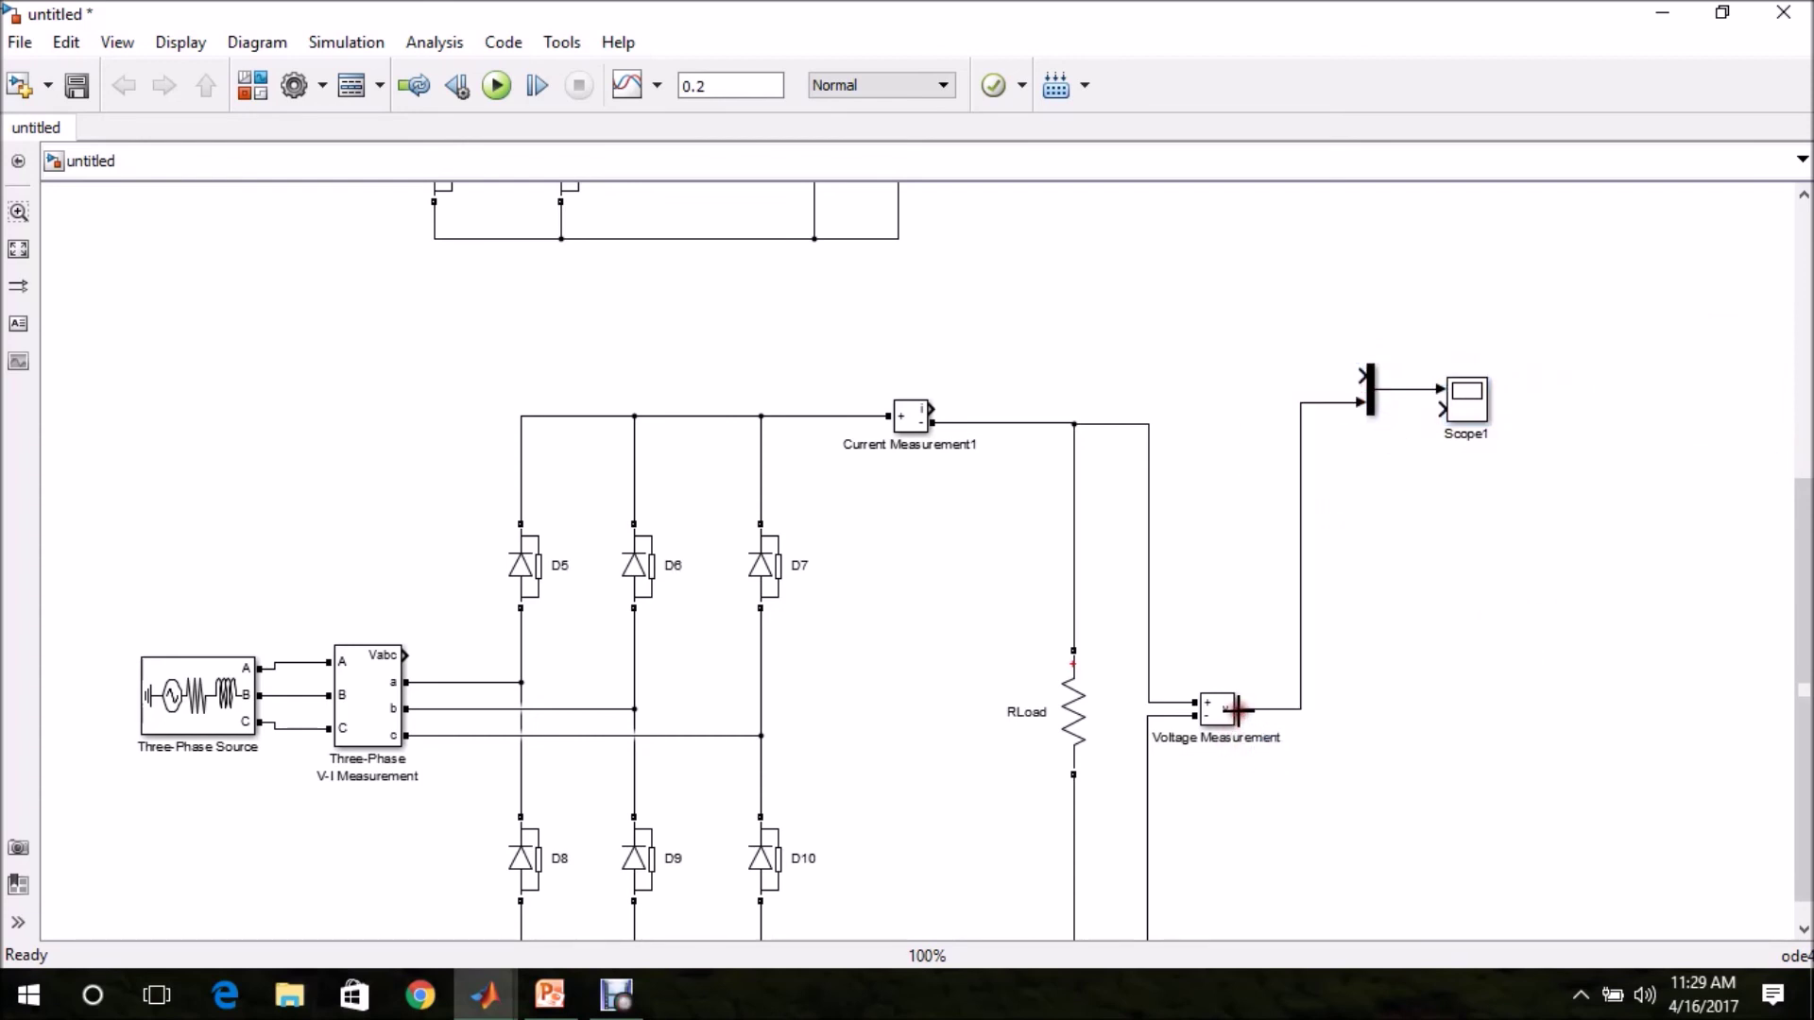
drag(1361, 380, 402, 656)
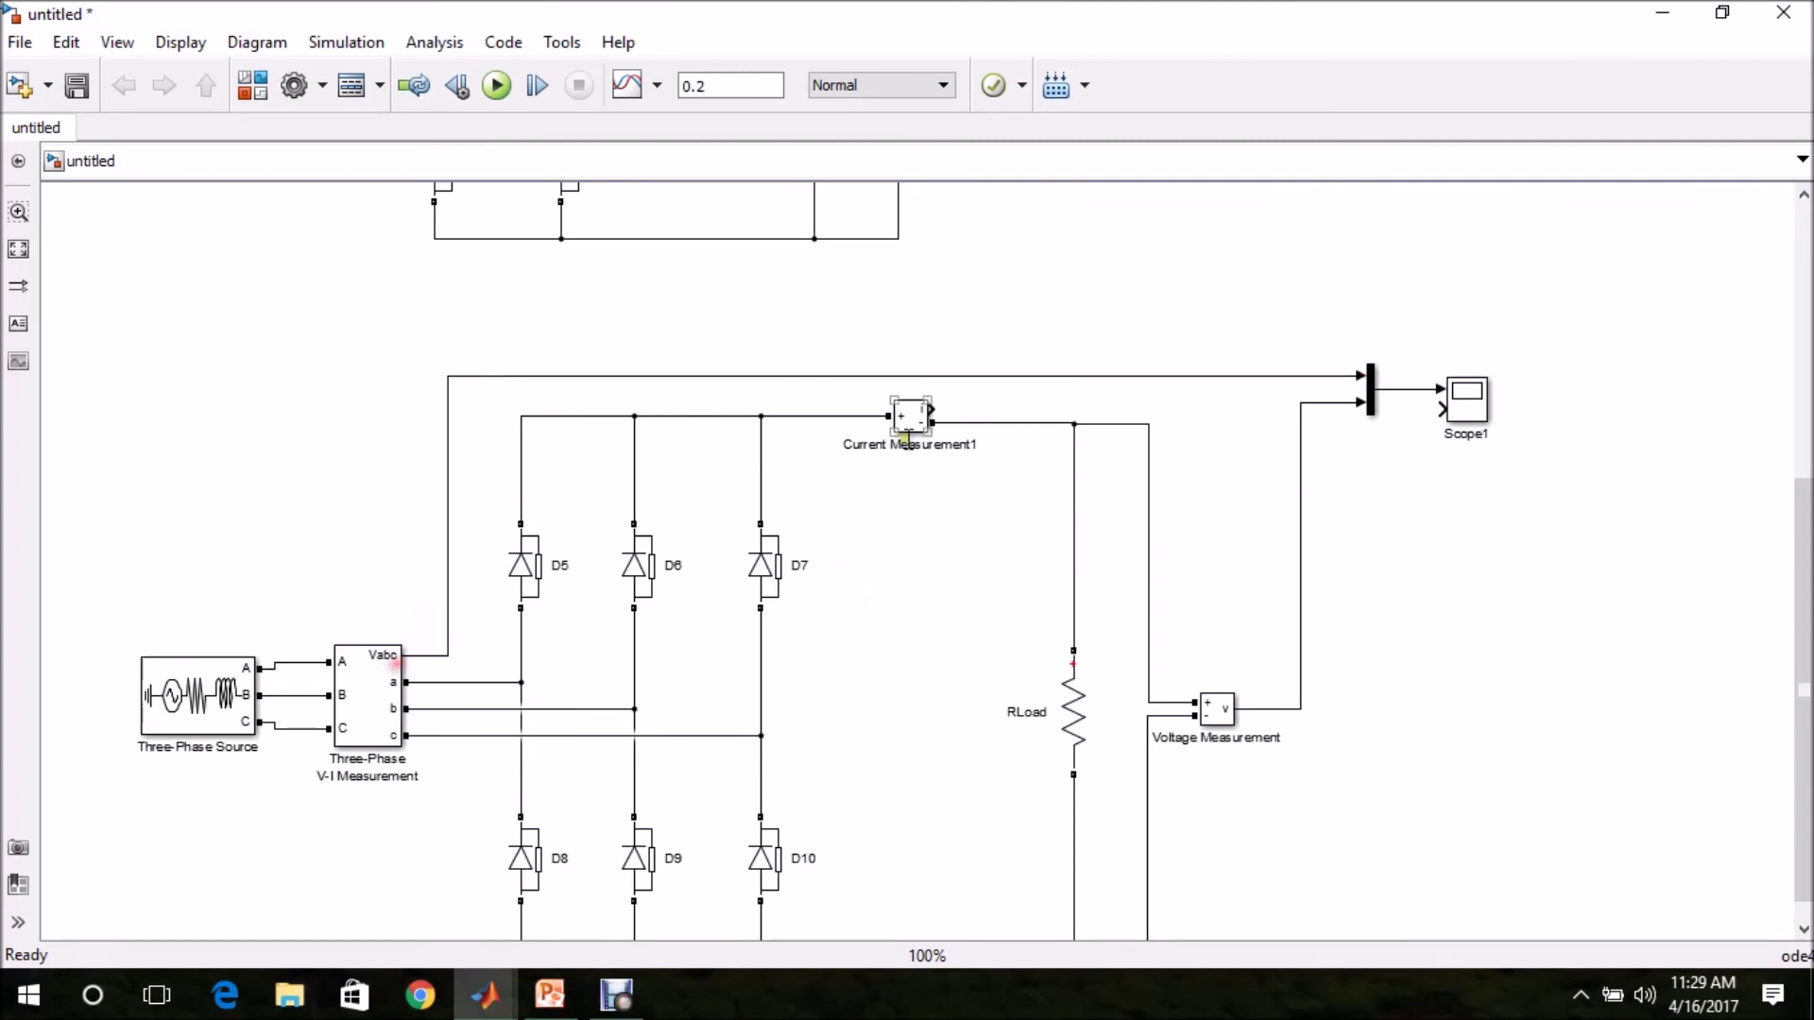
drag(930, 410, 1469, 420)
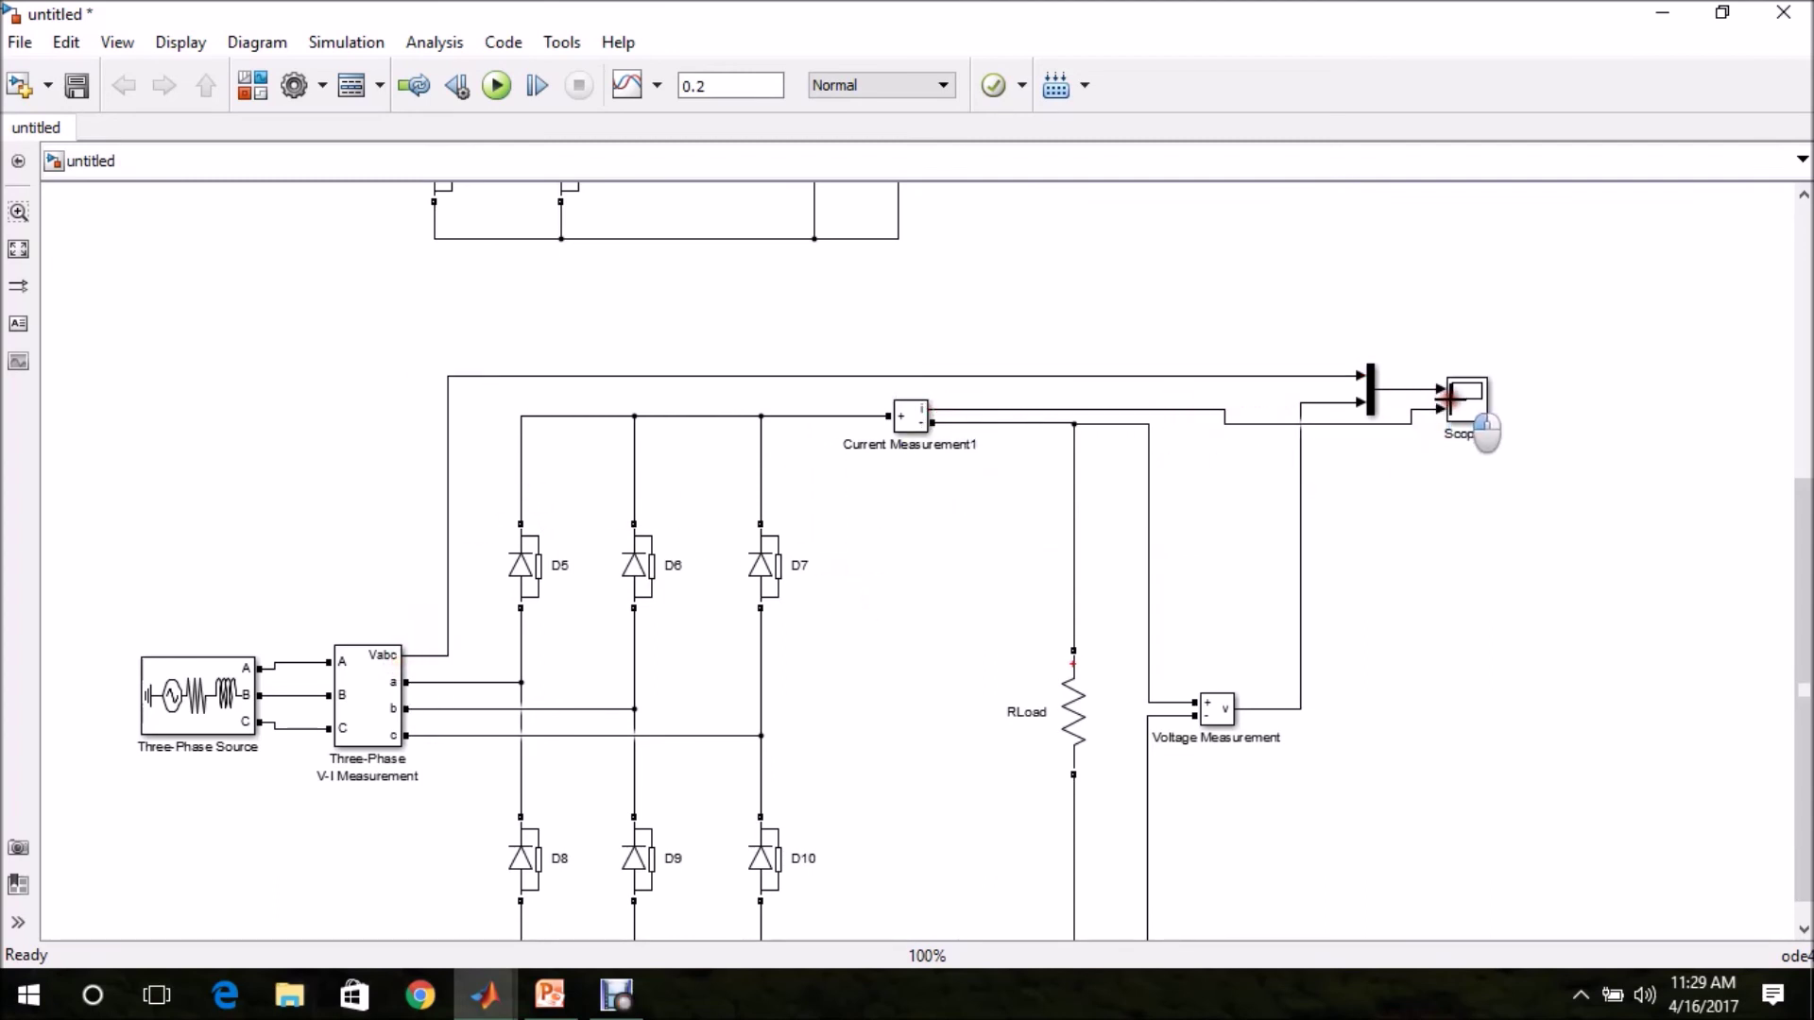
Move the Mux and Scope1 up slightly and straighten the load current signal line
drag(1489, 338, 1363, 444)
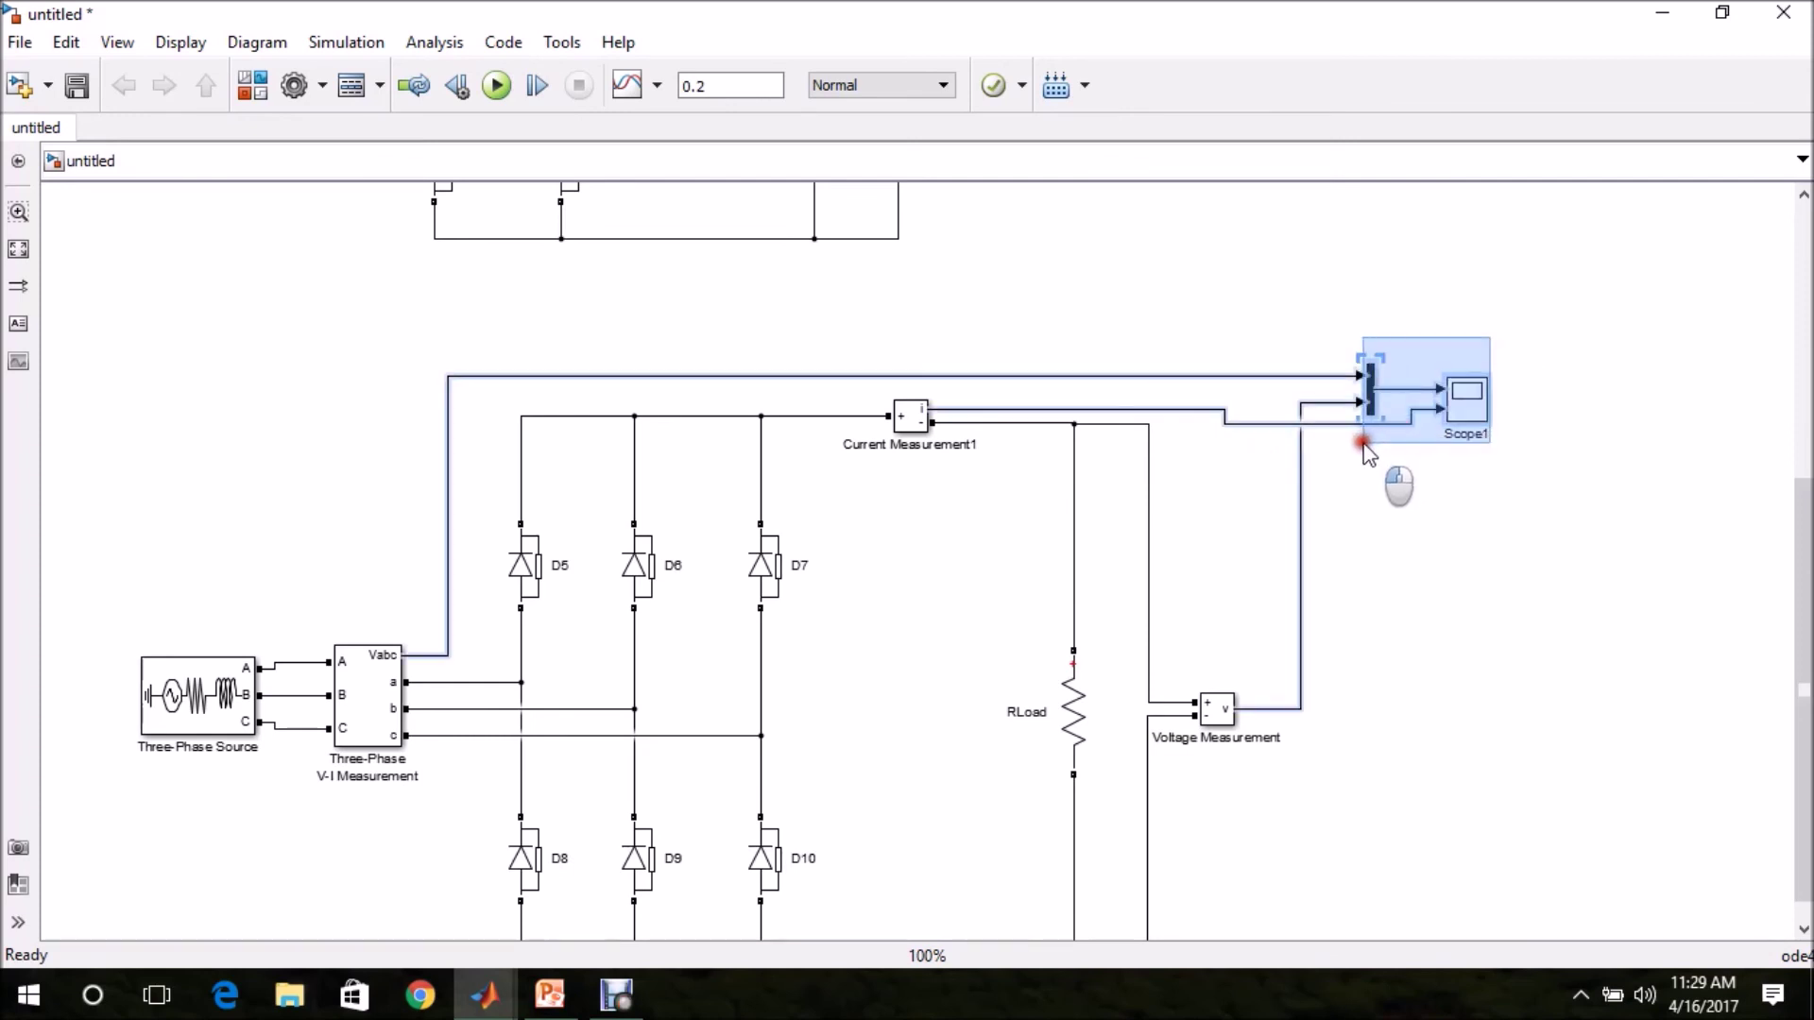
key(Up)
key(Up)
key(Up)
key(Up)
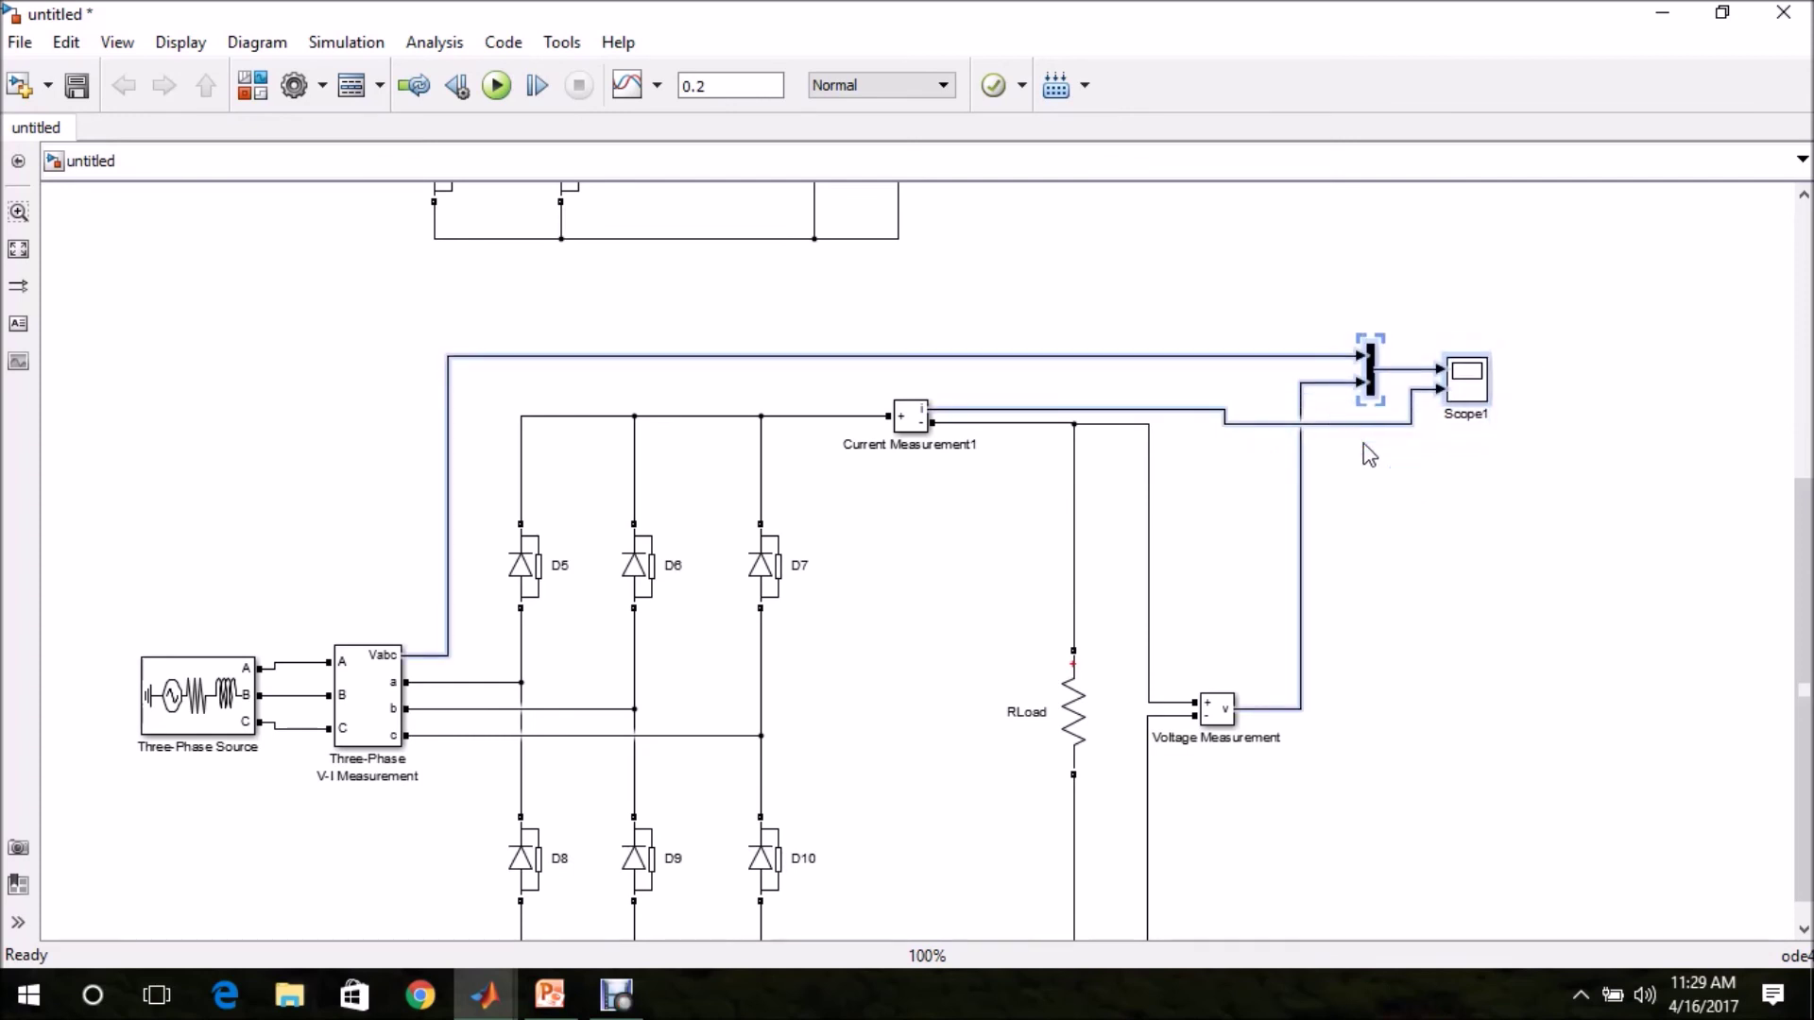
click(1367, 421)
drag(1367, 421, 1367, 409)
click(1369, 502)
Set the Three-Phase Source to a phase-to-phase rms voltage of 415 V and a frequency of 50 Hz
click(253, 670)
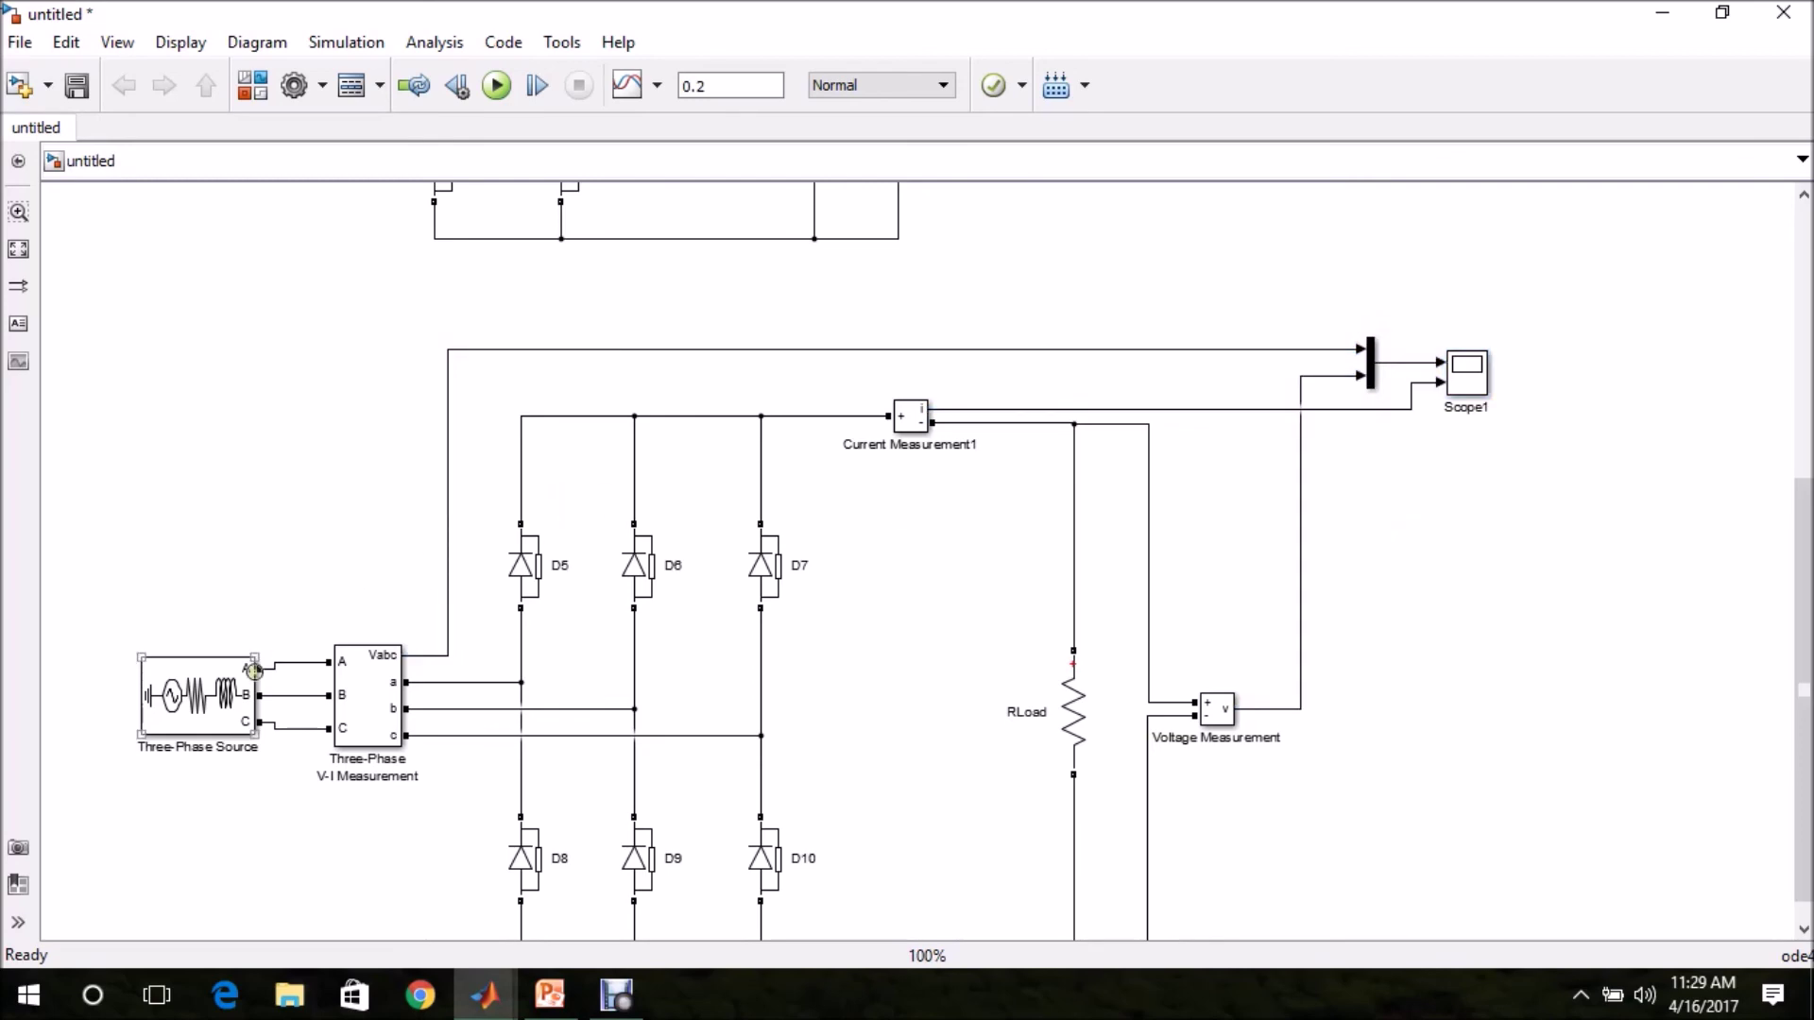
double_click(205, 718)
double_click(736, 309)
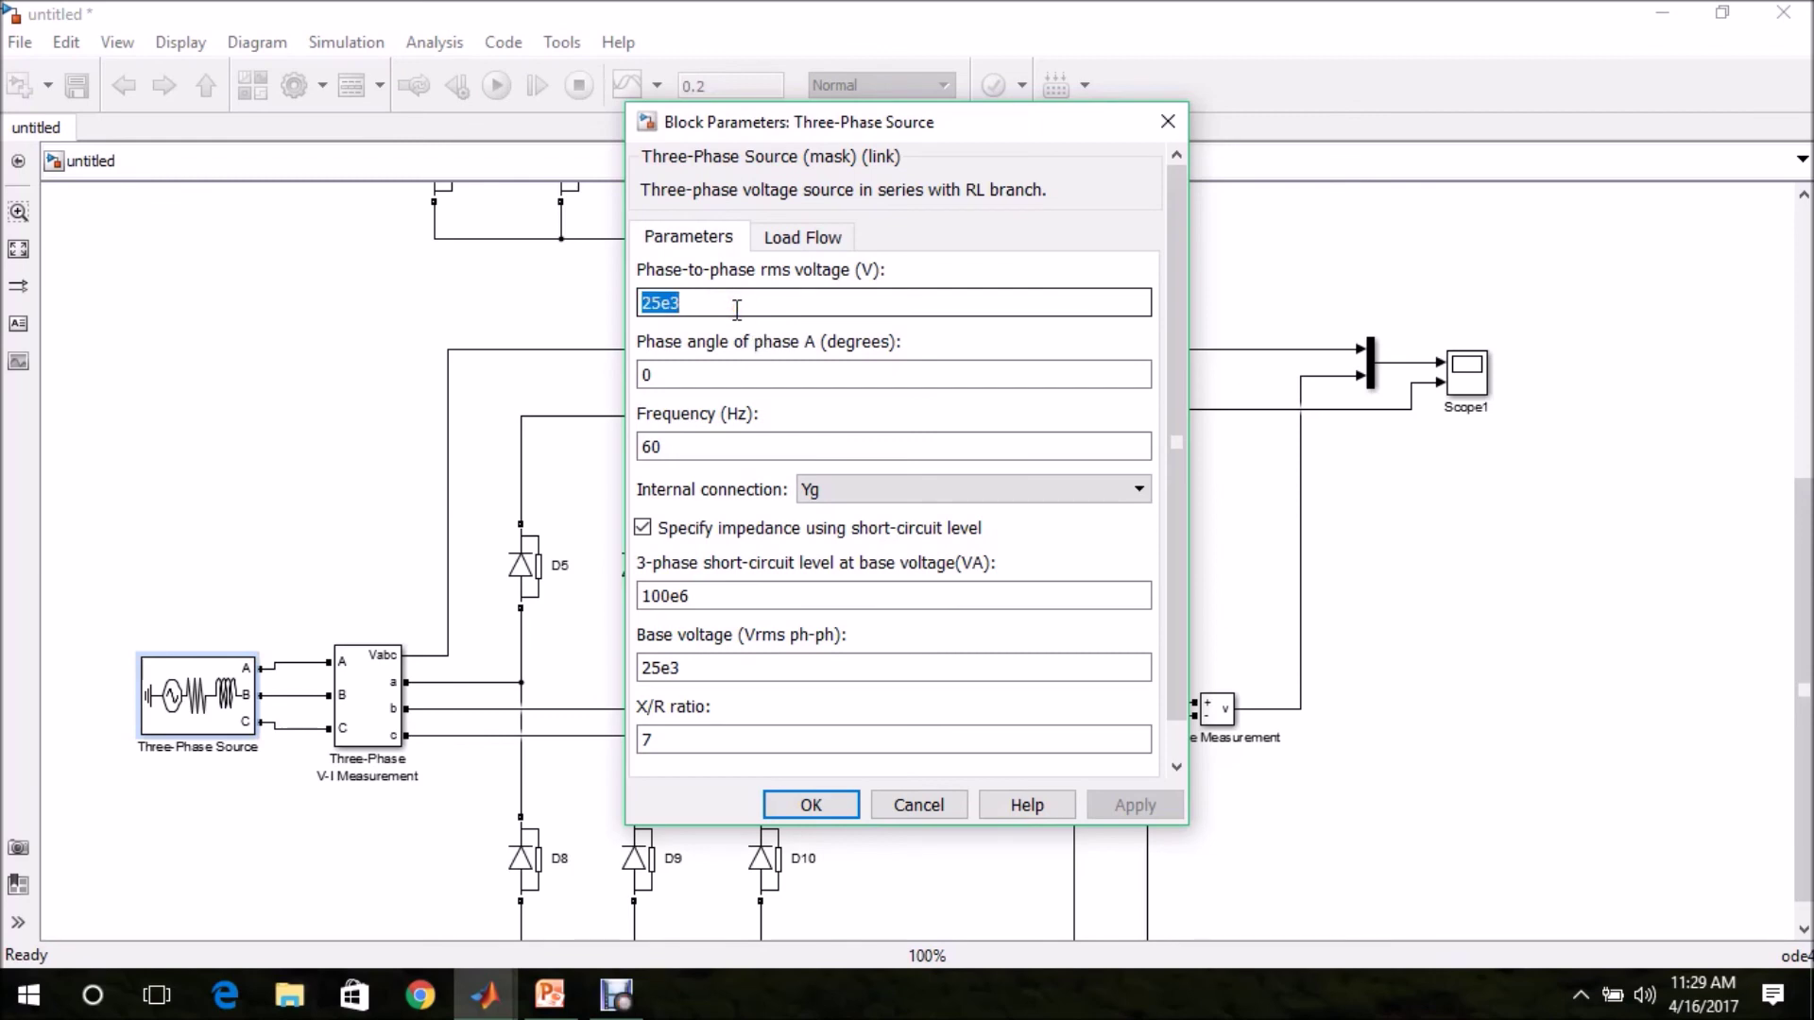
text(415)
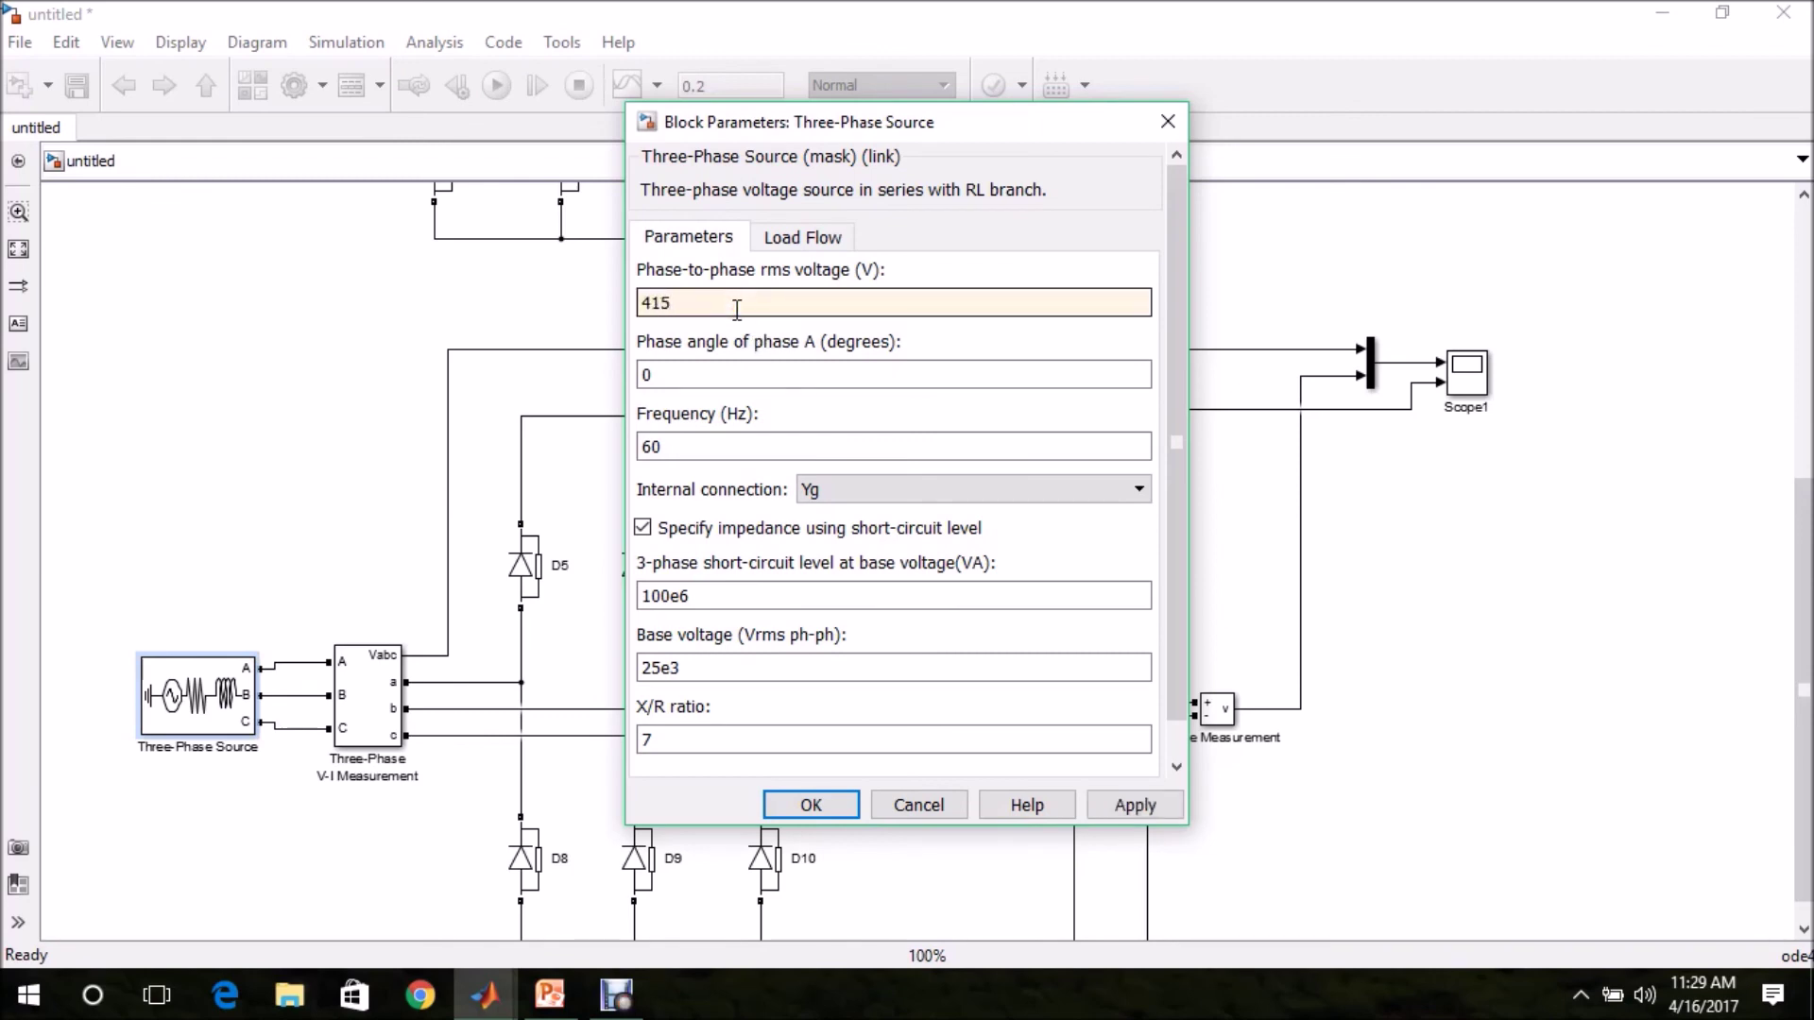
double_click(669, 448)
text(50)
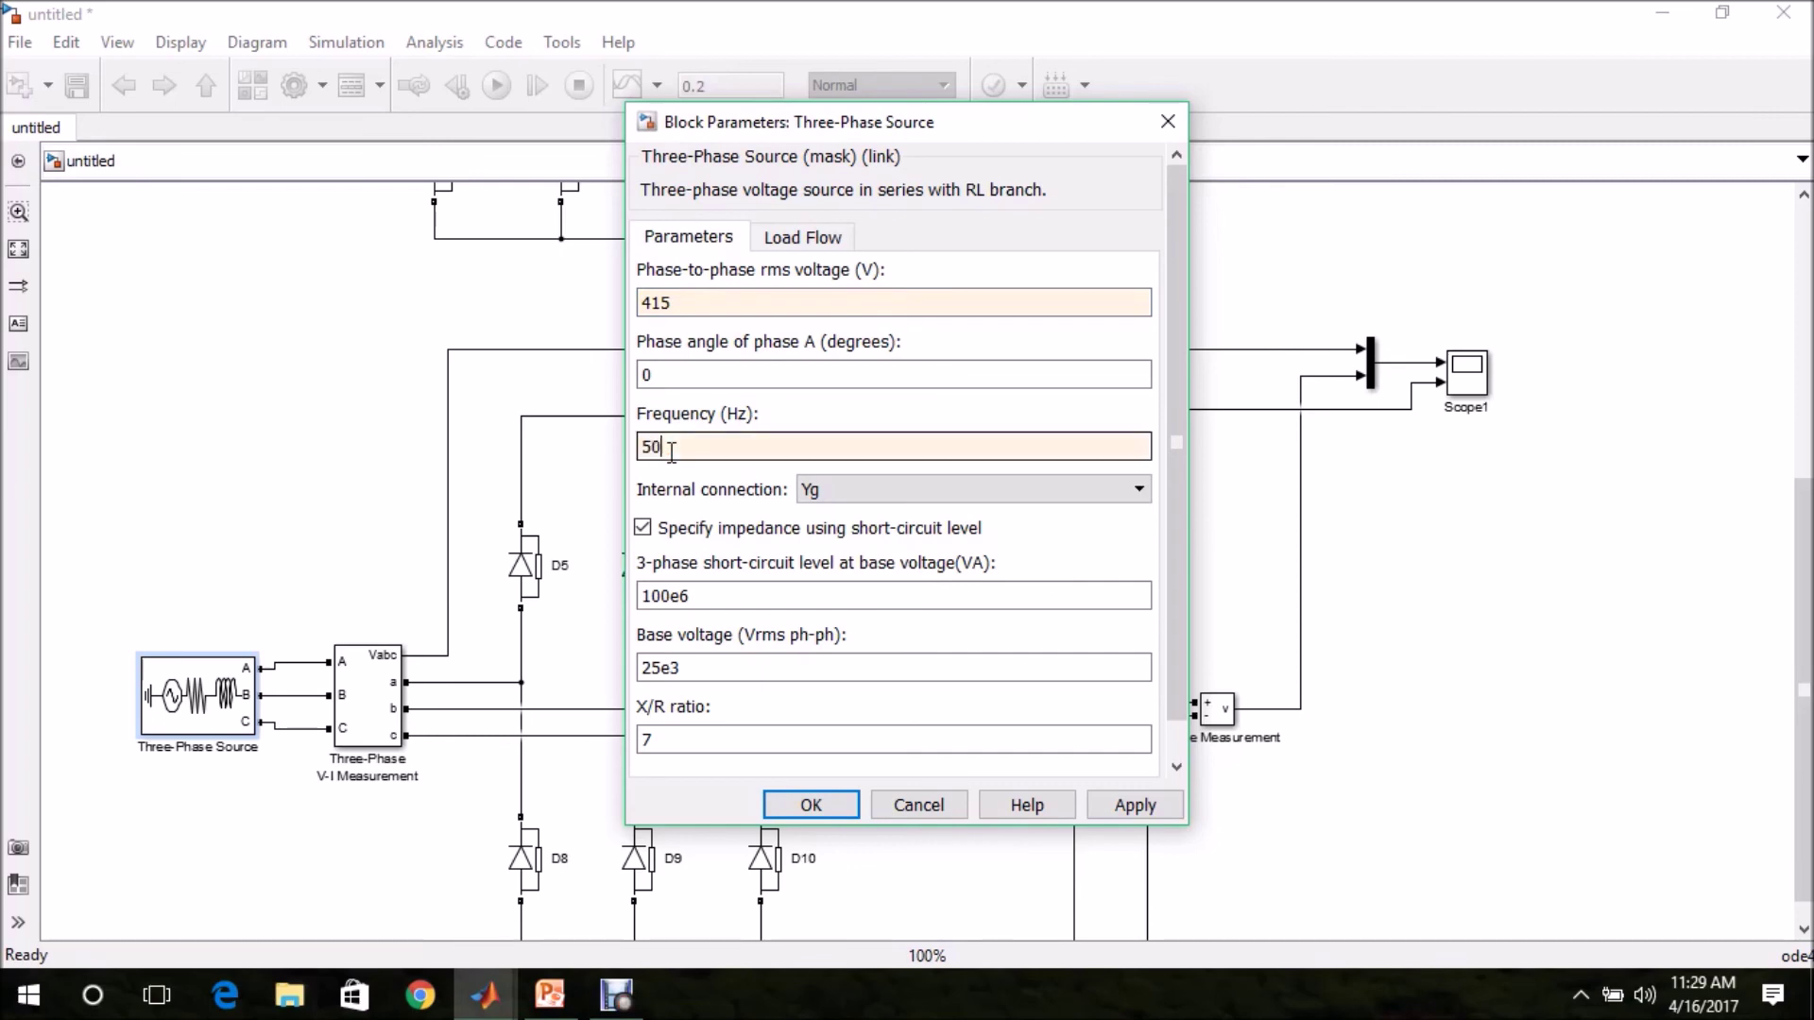
click(803, 805)
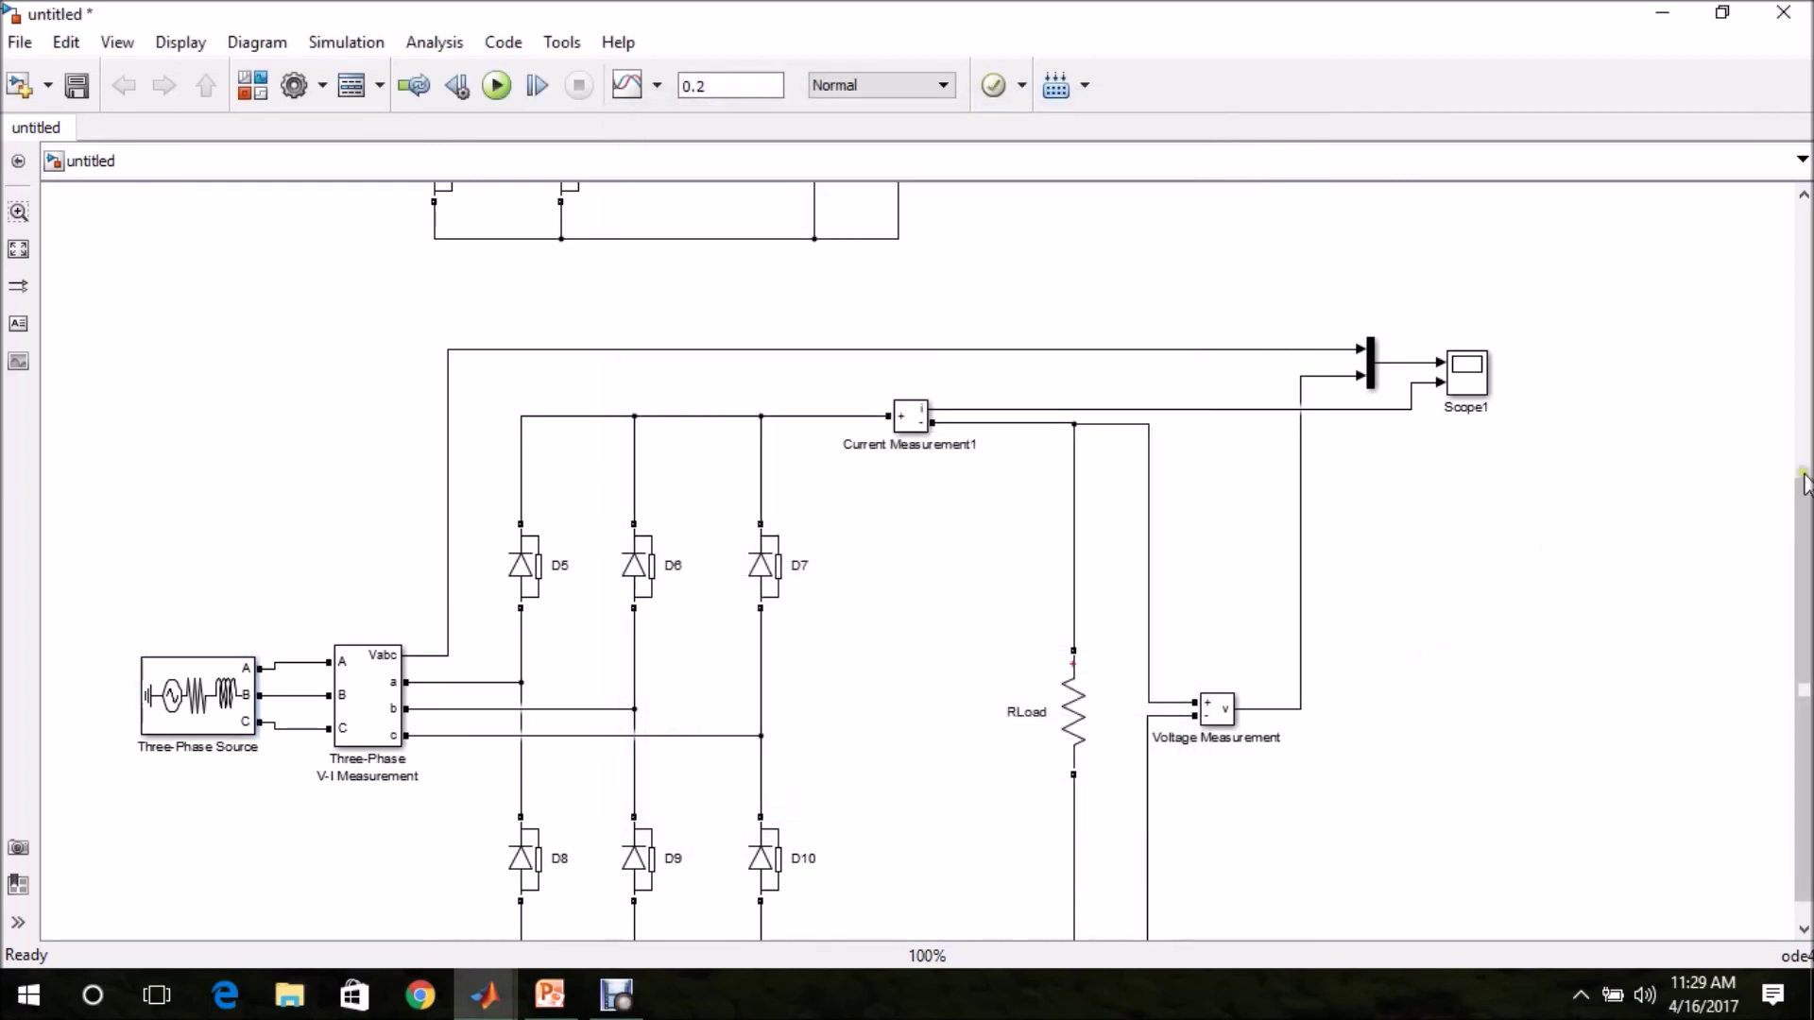
Run the simulation with the completed three-phase diode rectifier circuit
scroll(1806, 595, right, 3)
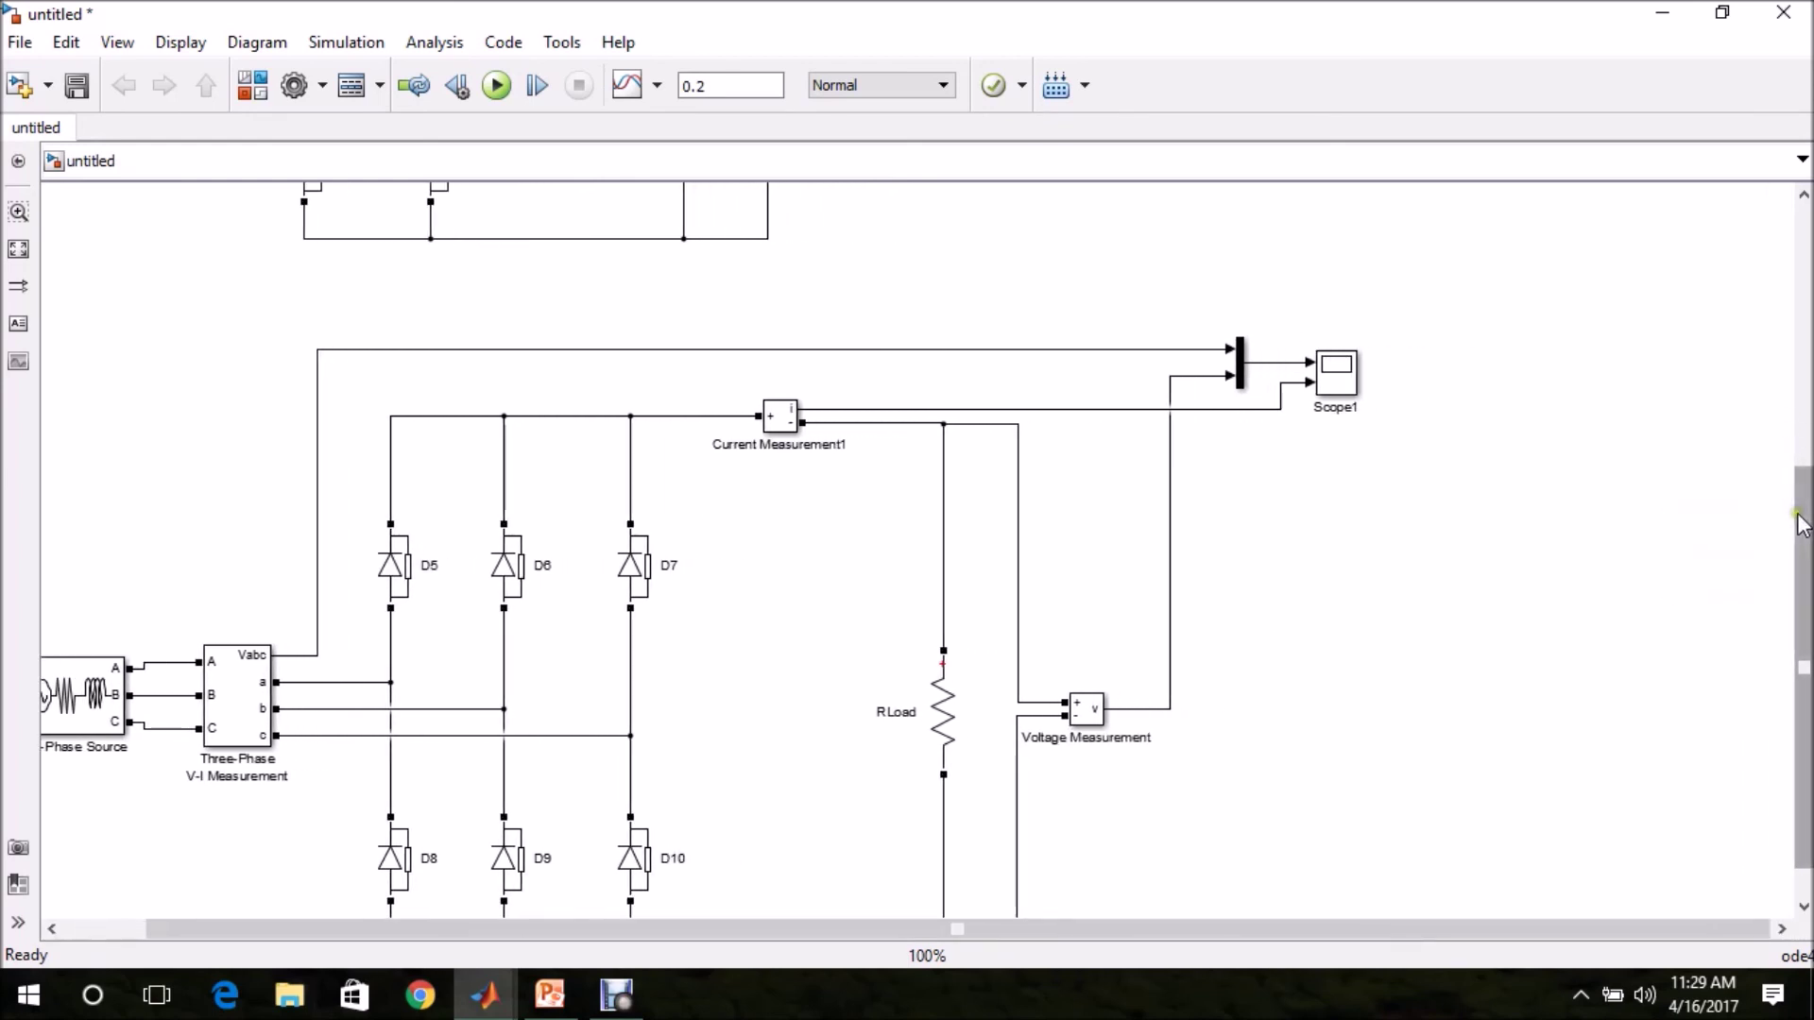
scroll(1799, 566, down, 1)
drag(1233, 938, 1124, 964)
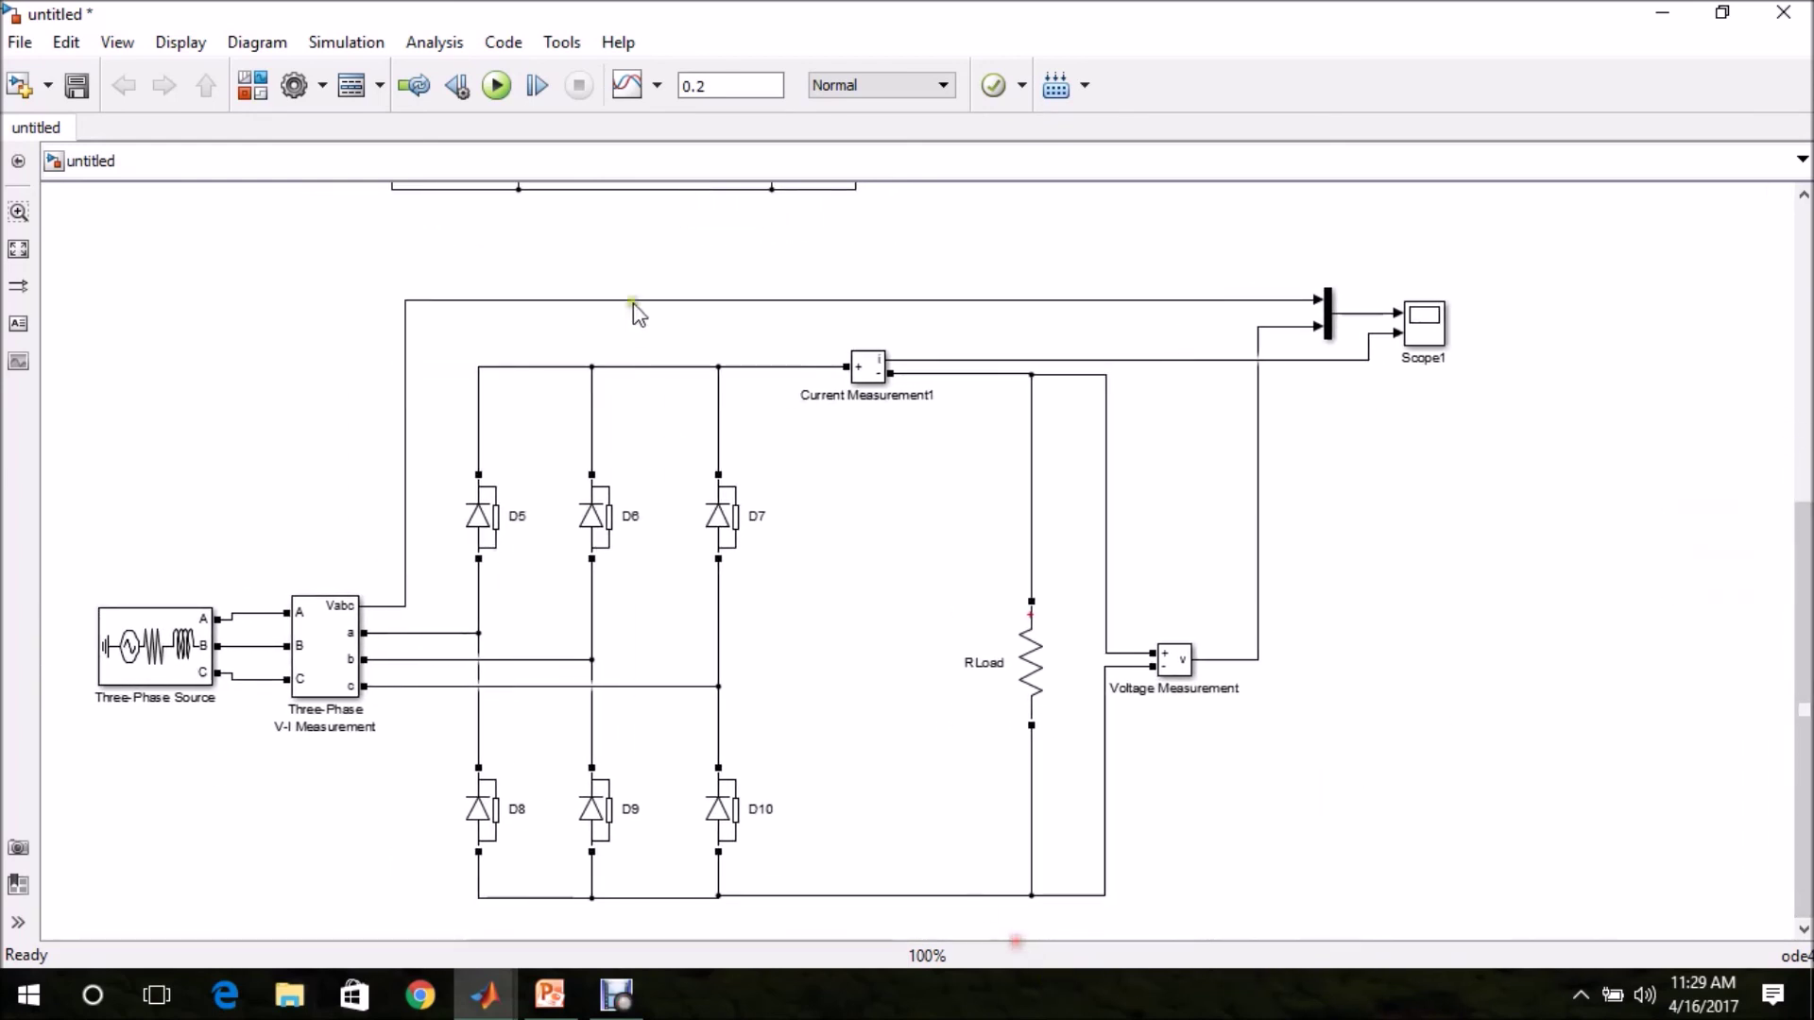
click(494, 86)
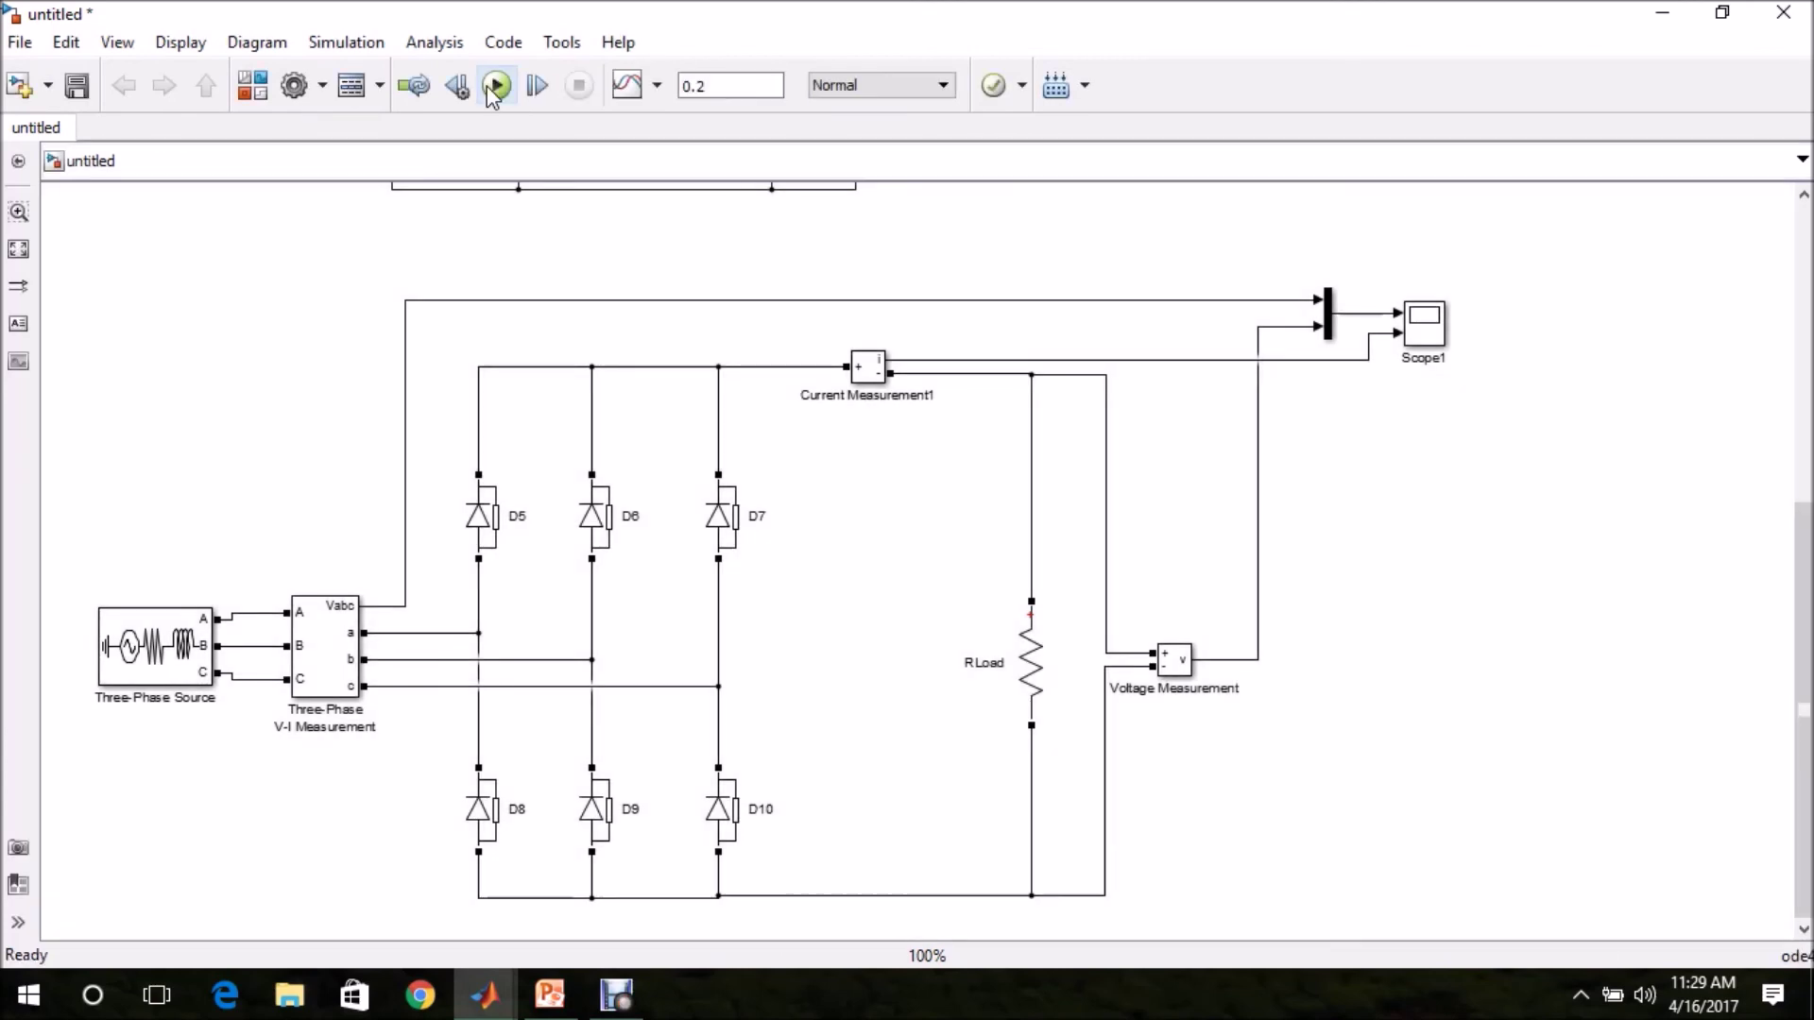
Examine the autoscaled voltage and load current waveforms in a maximized Scope1, then close it
click(1427, 325)
double_click(1426, 325)
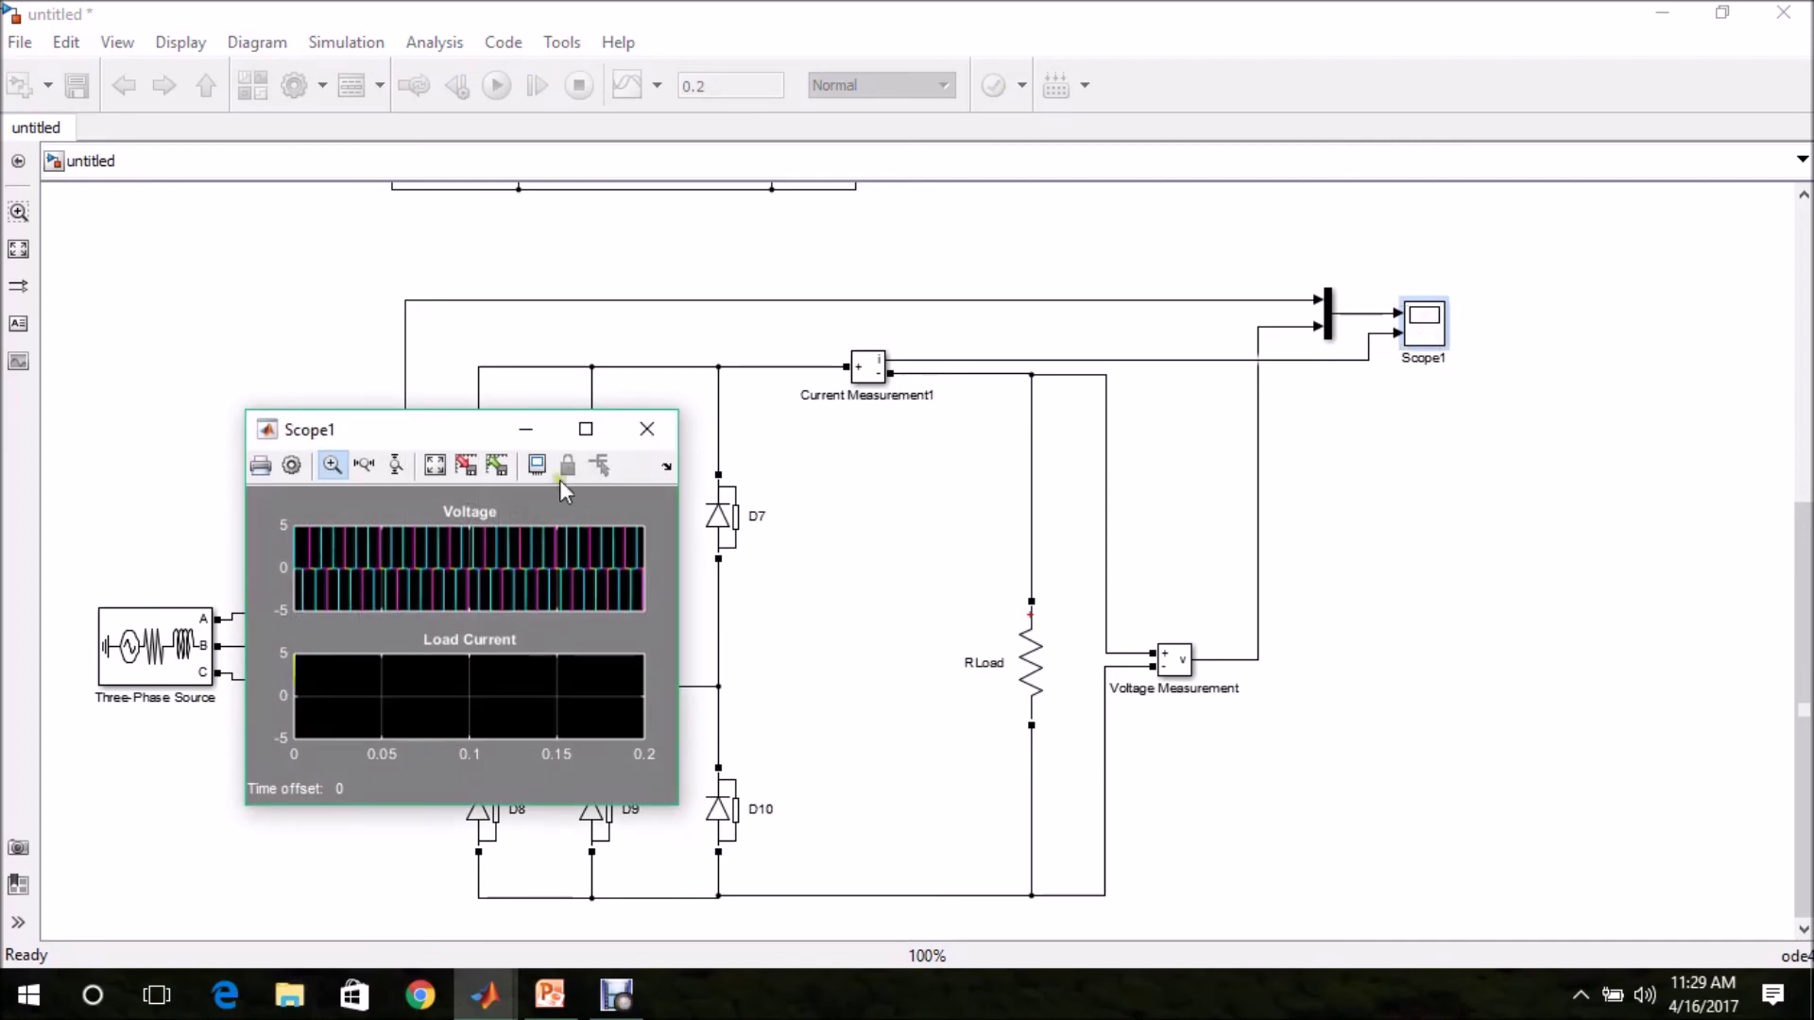
click(585, 431)
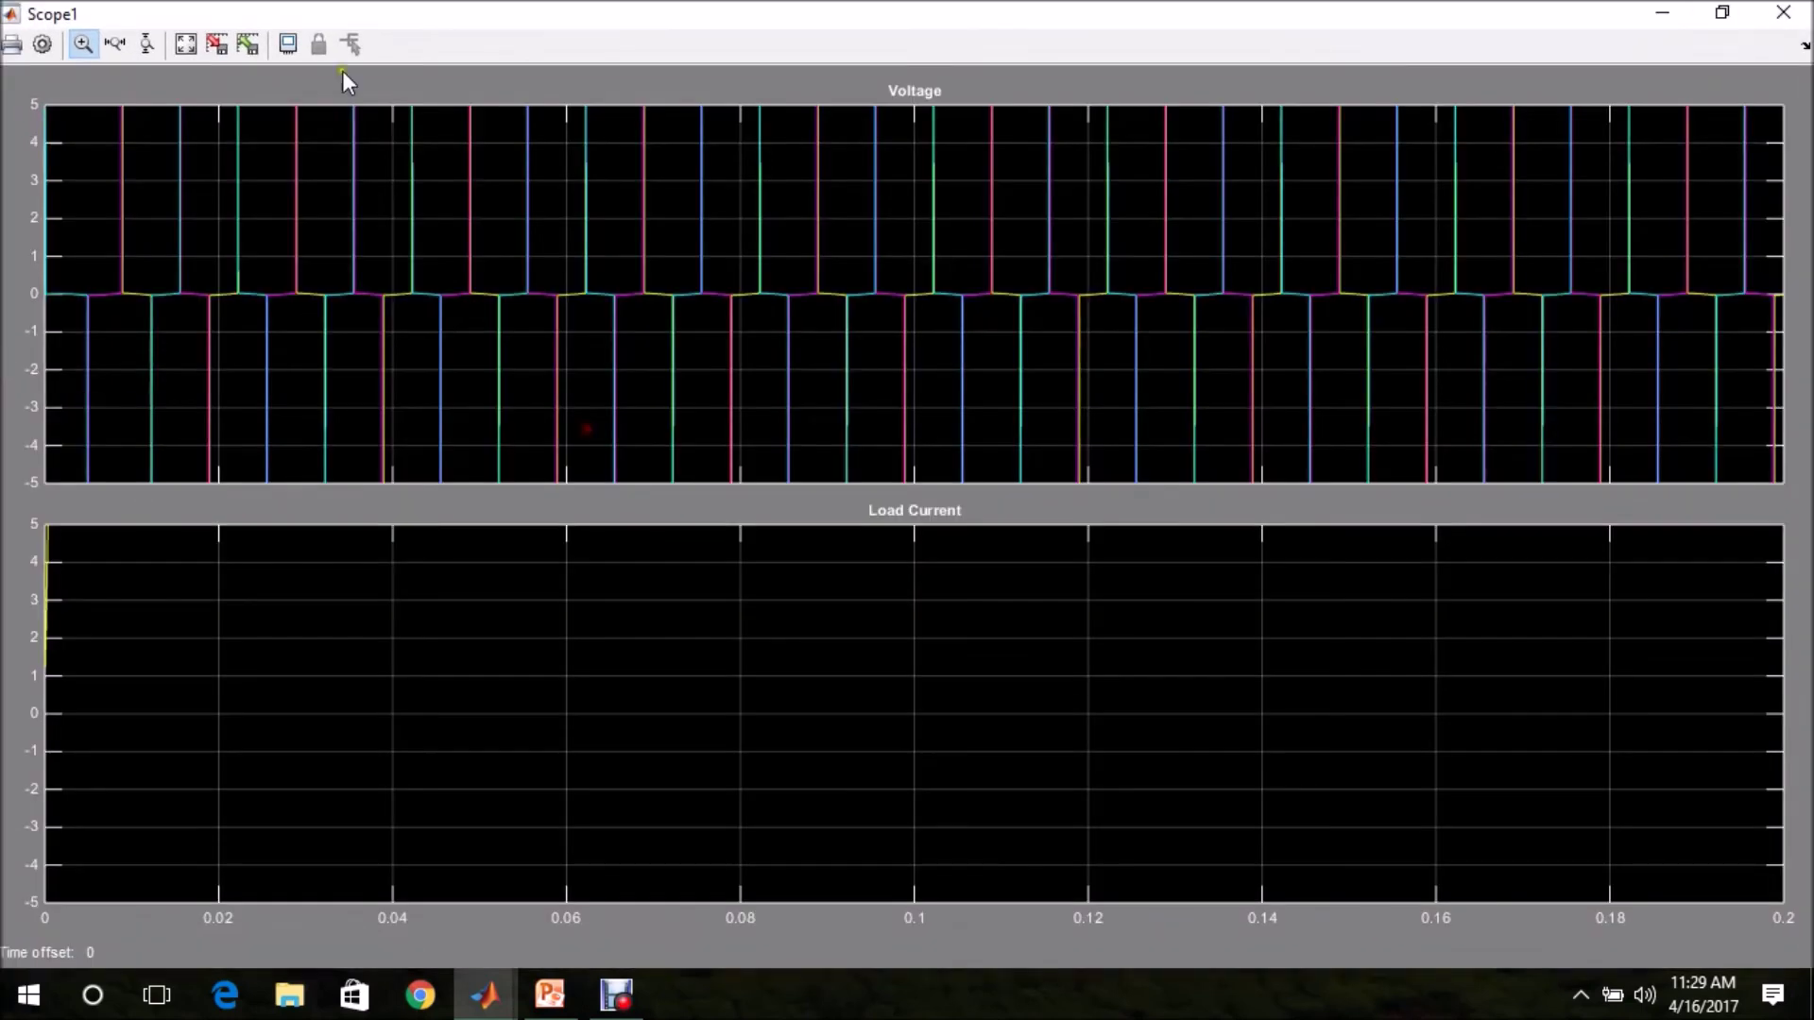
click(188, 46)
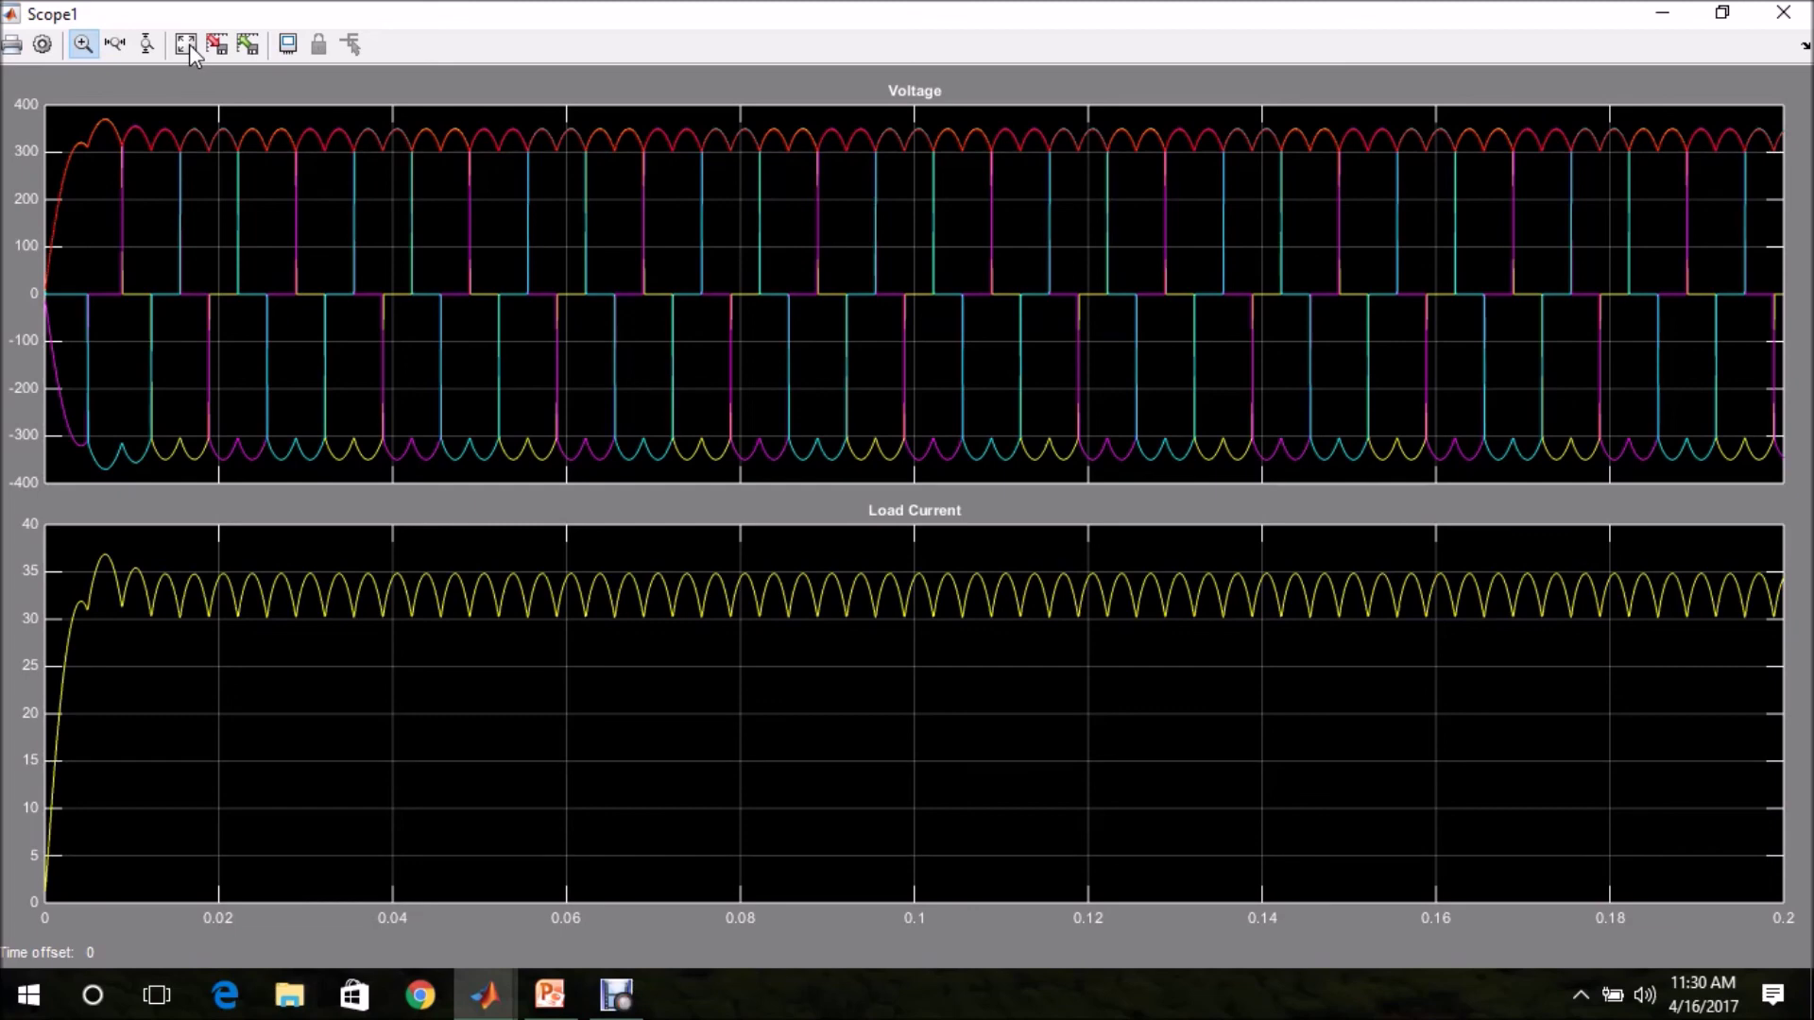
click(1782, 12)
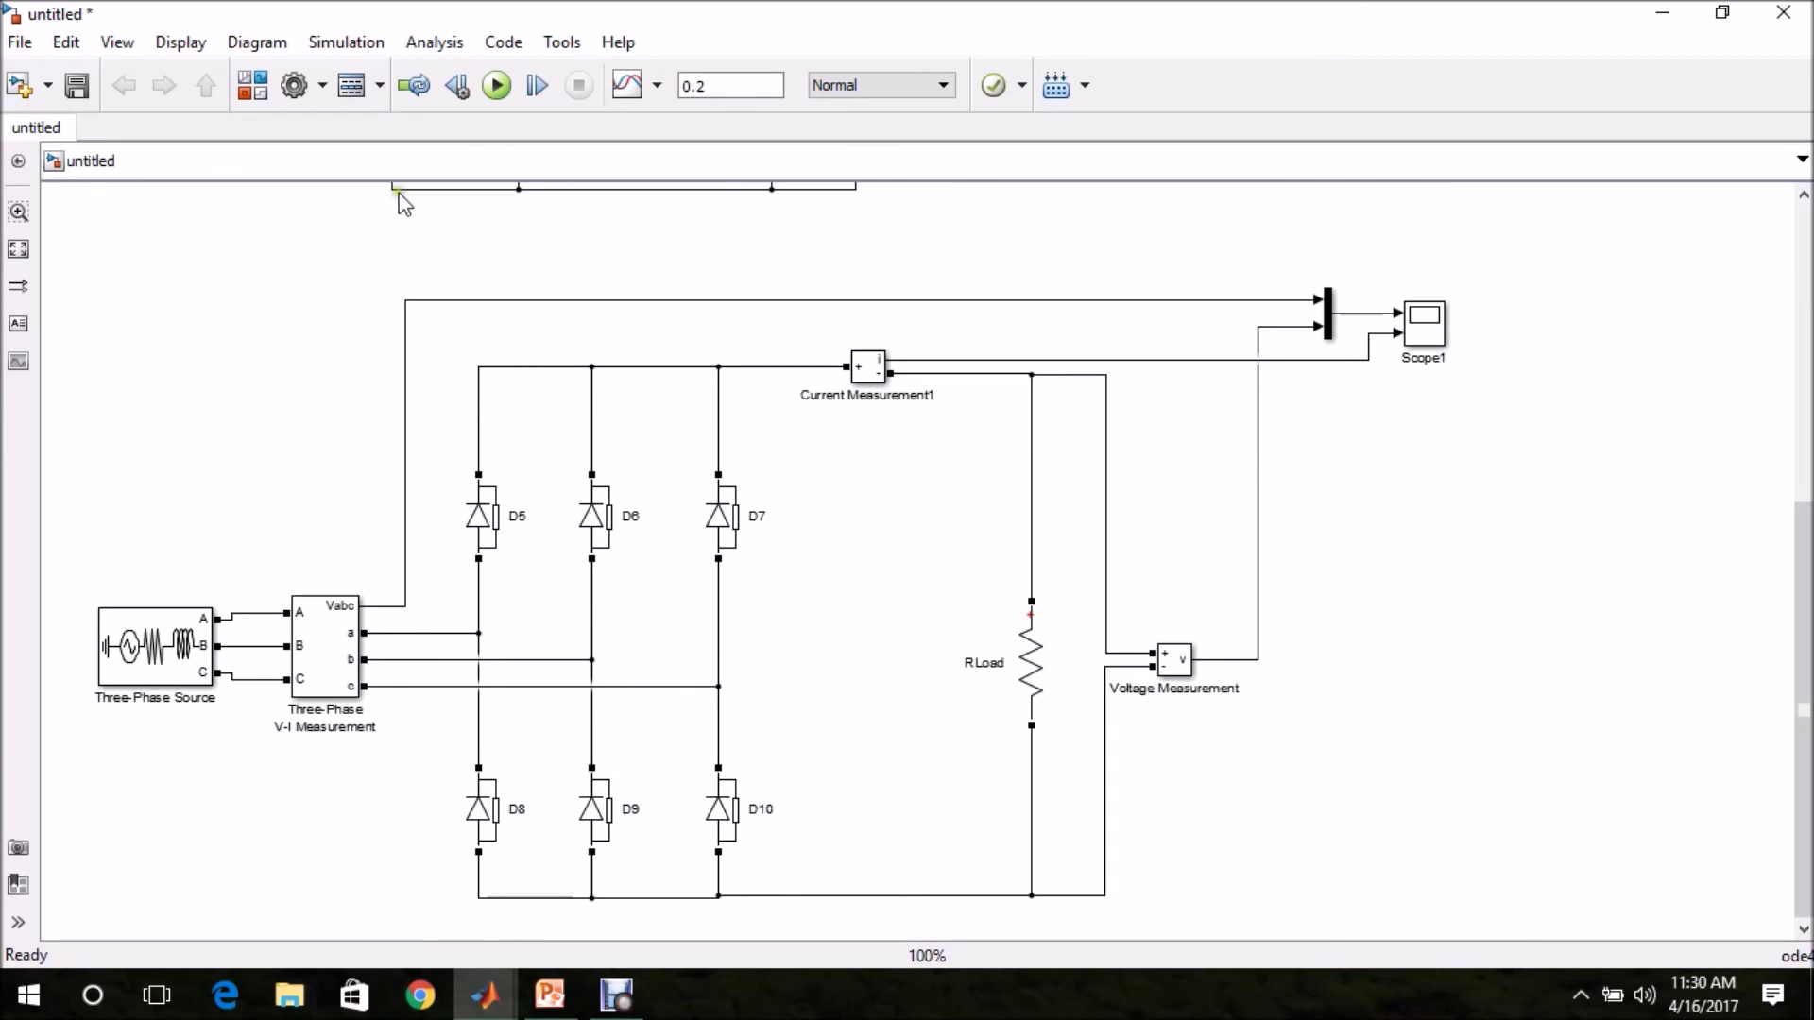
Add a Universal Bridge from the Power Electronics library to the right of the Voltage Measurement block
click(255, 87)
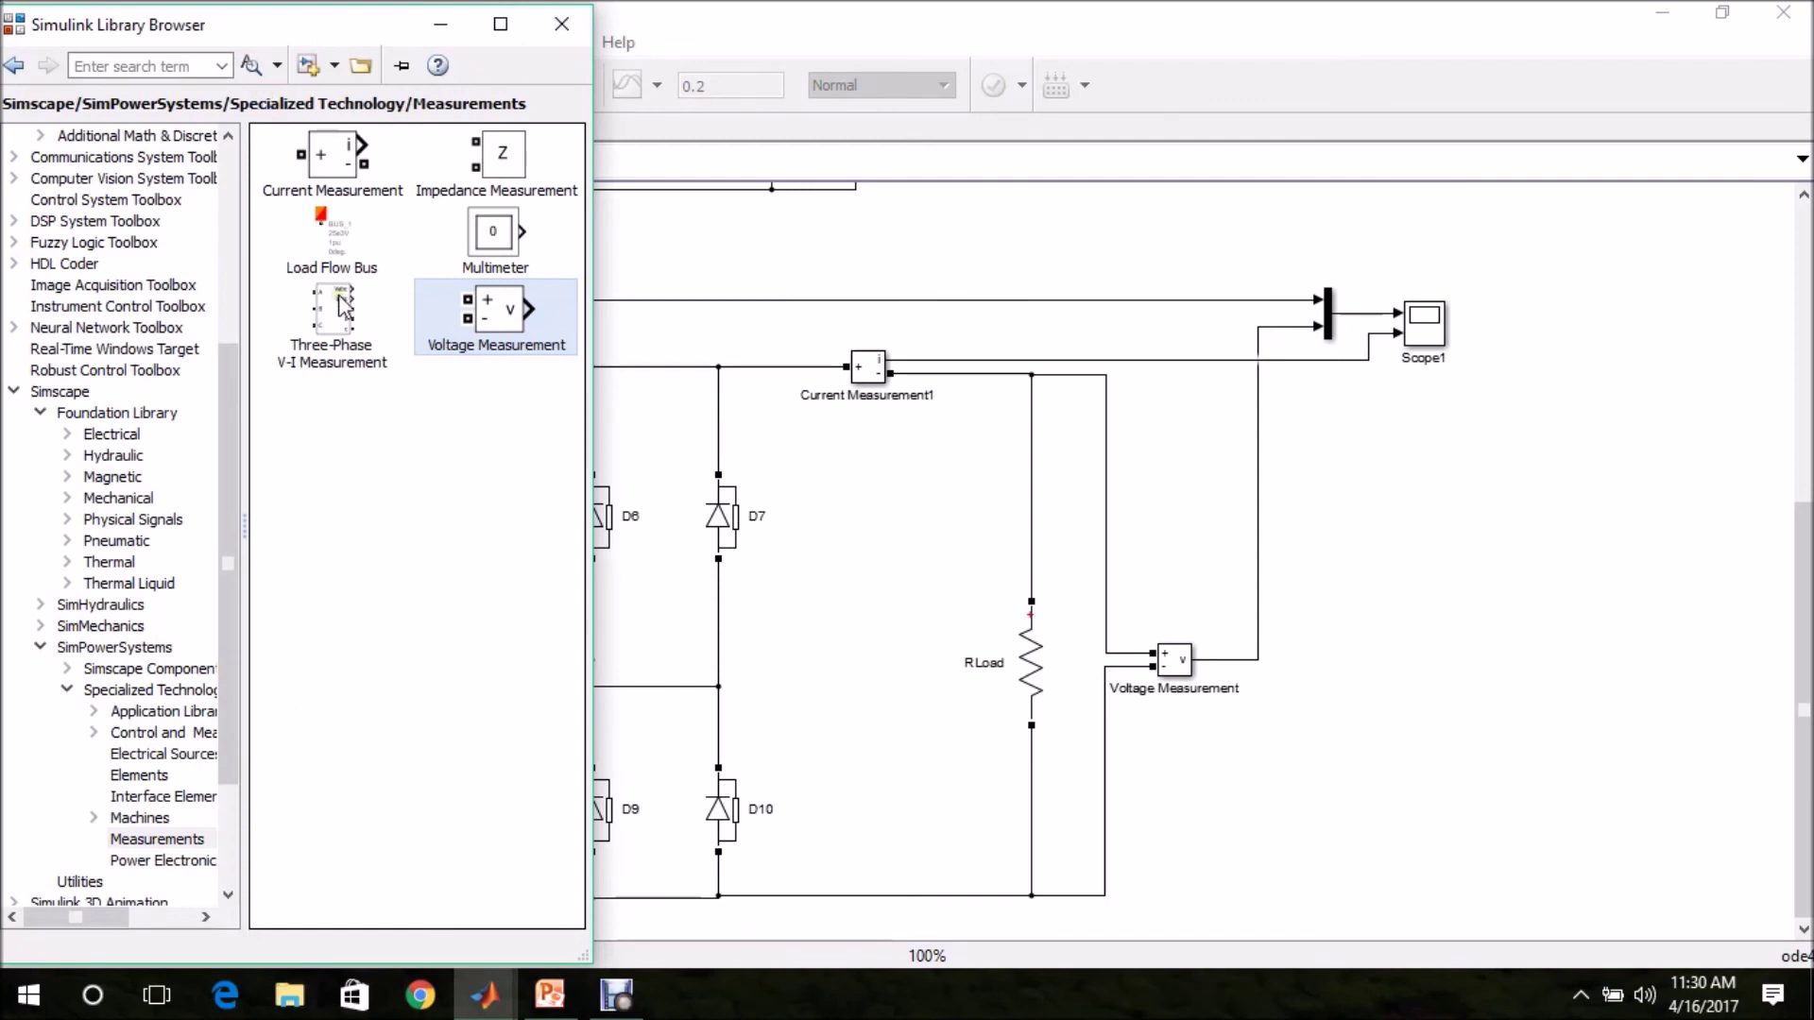
drag(234, 483, 227, 520)
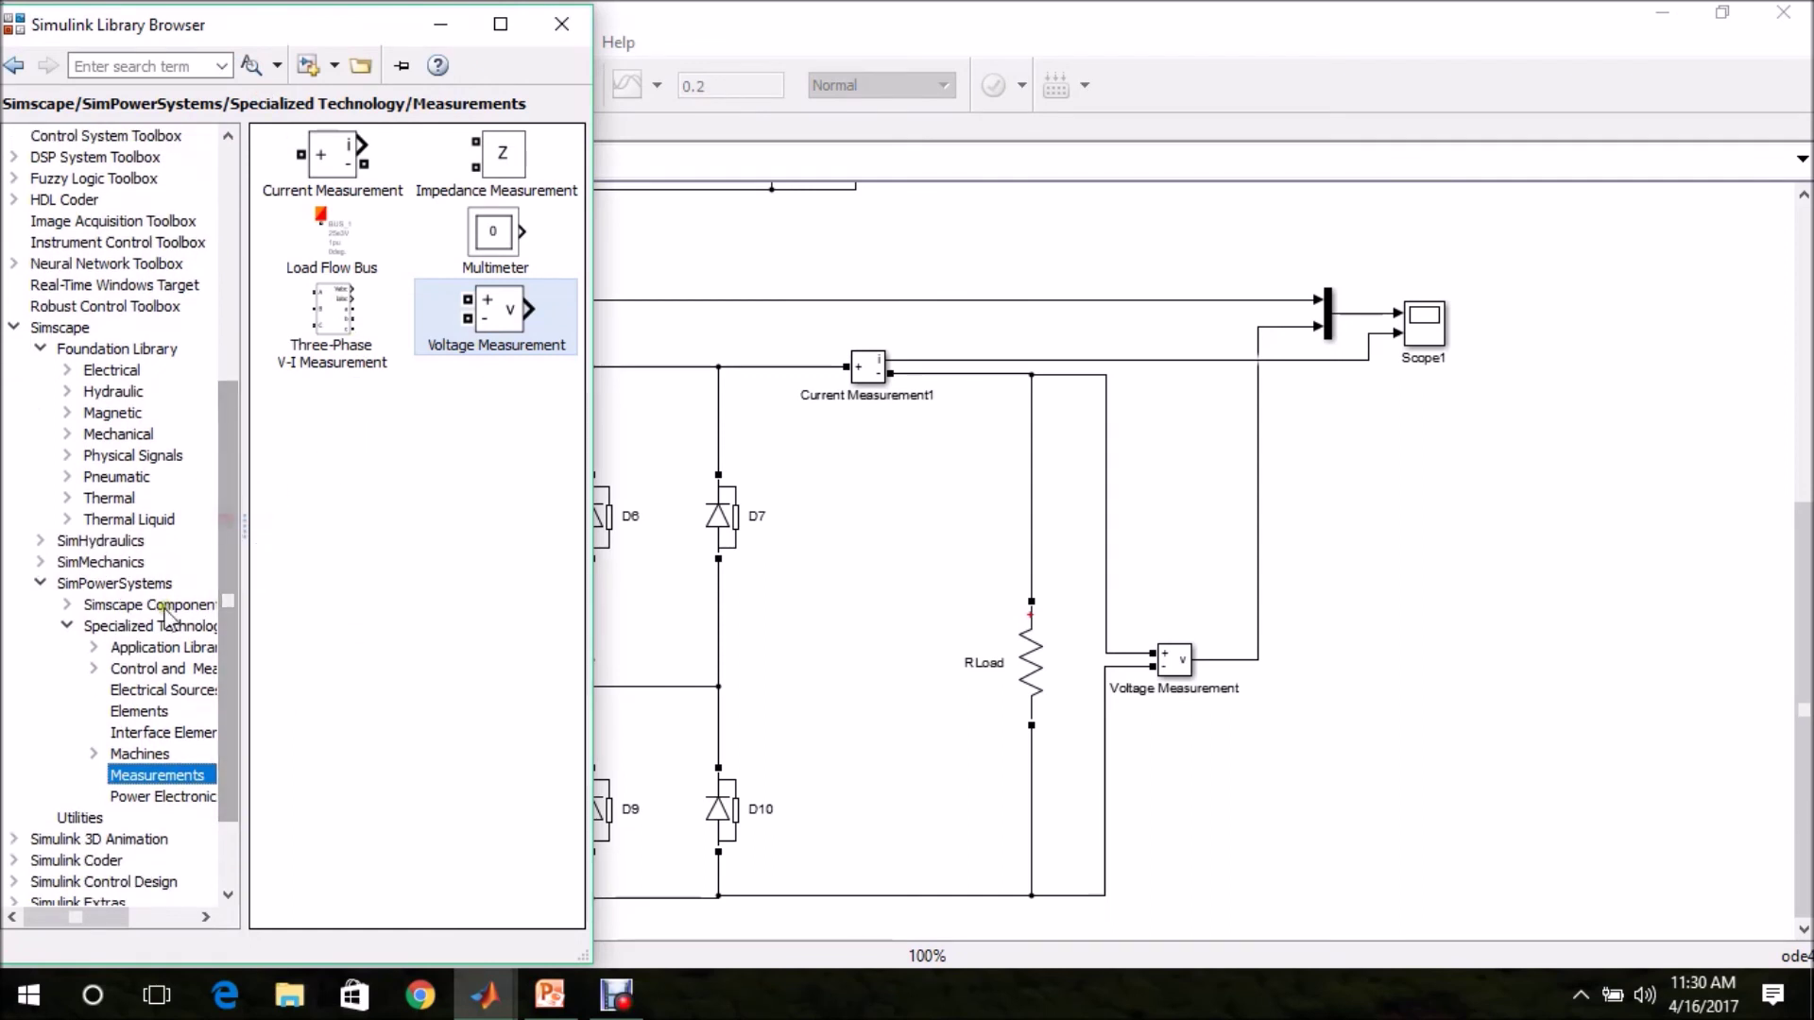
click(137, 798)
drag(434, 468, 1393, 548)
click(1360, 735)
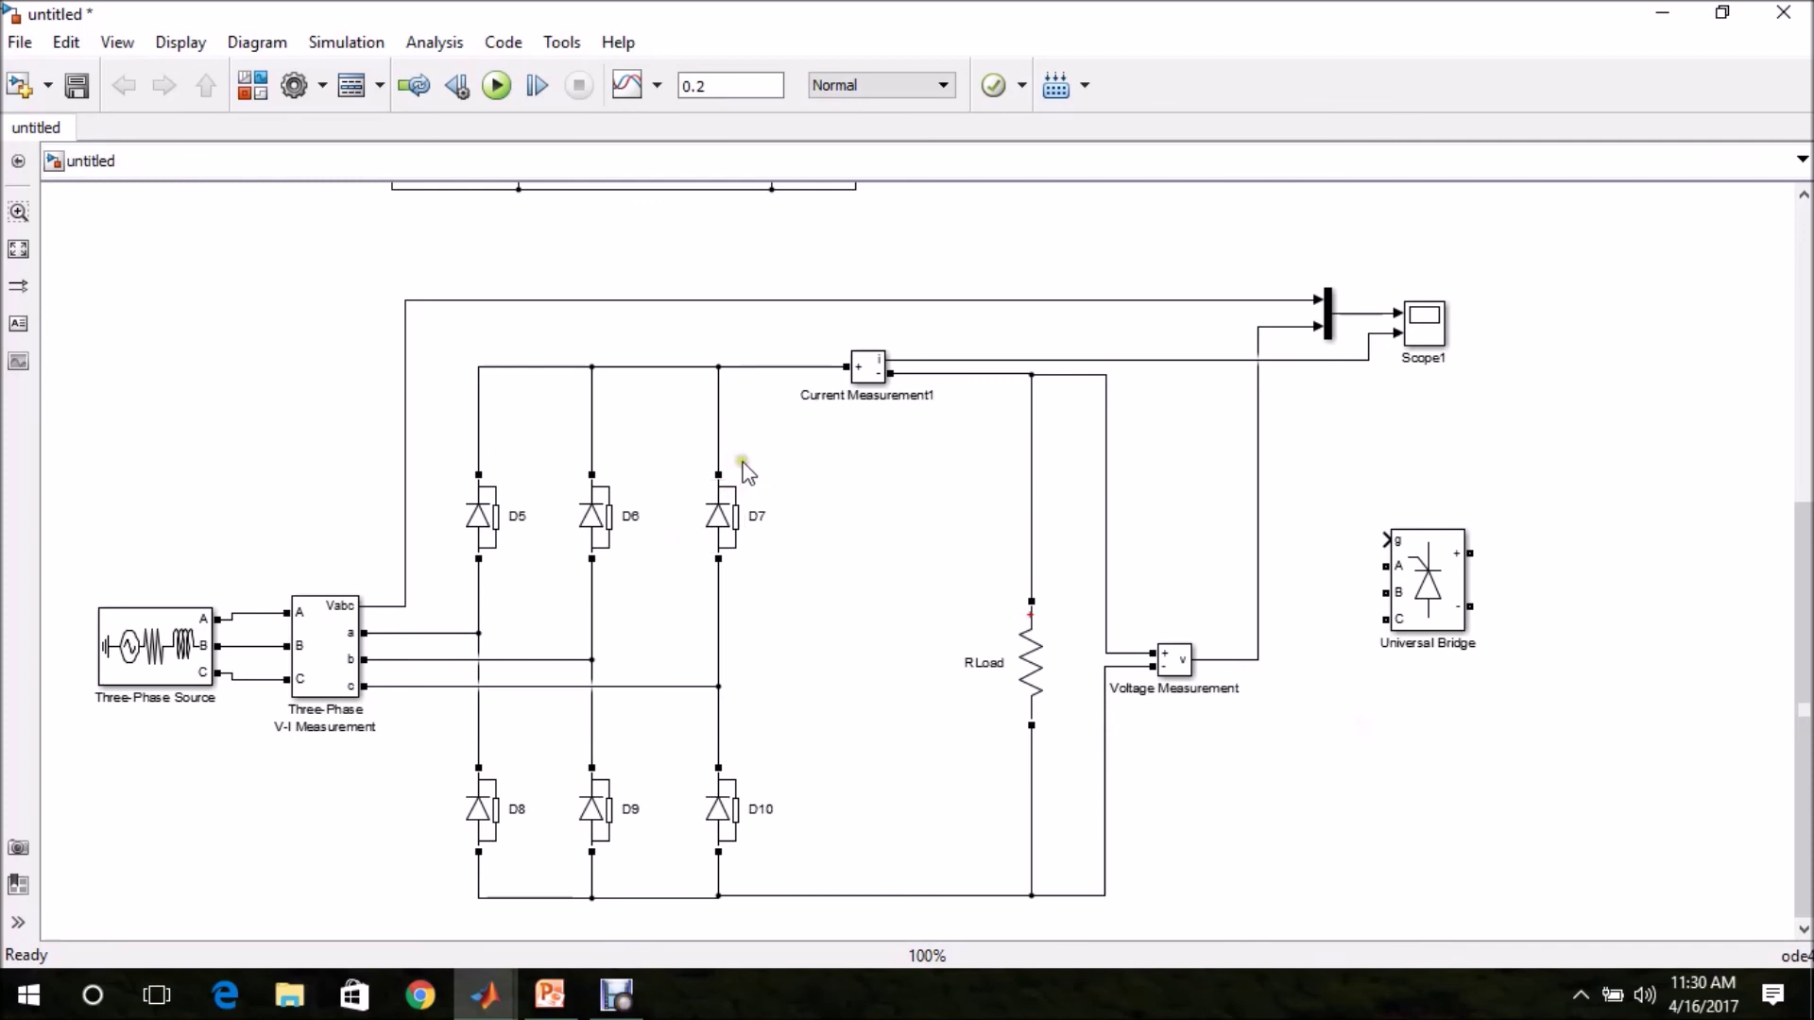
Delete diodes D5 to D10 with their wiring and move the Universal Bridge beside the Three-Phase V-I Measurement
click(761, 340)
drag(760, 340, 457, 905)
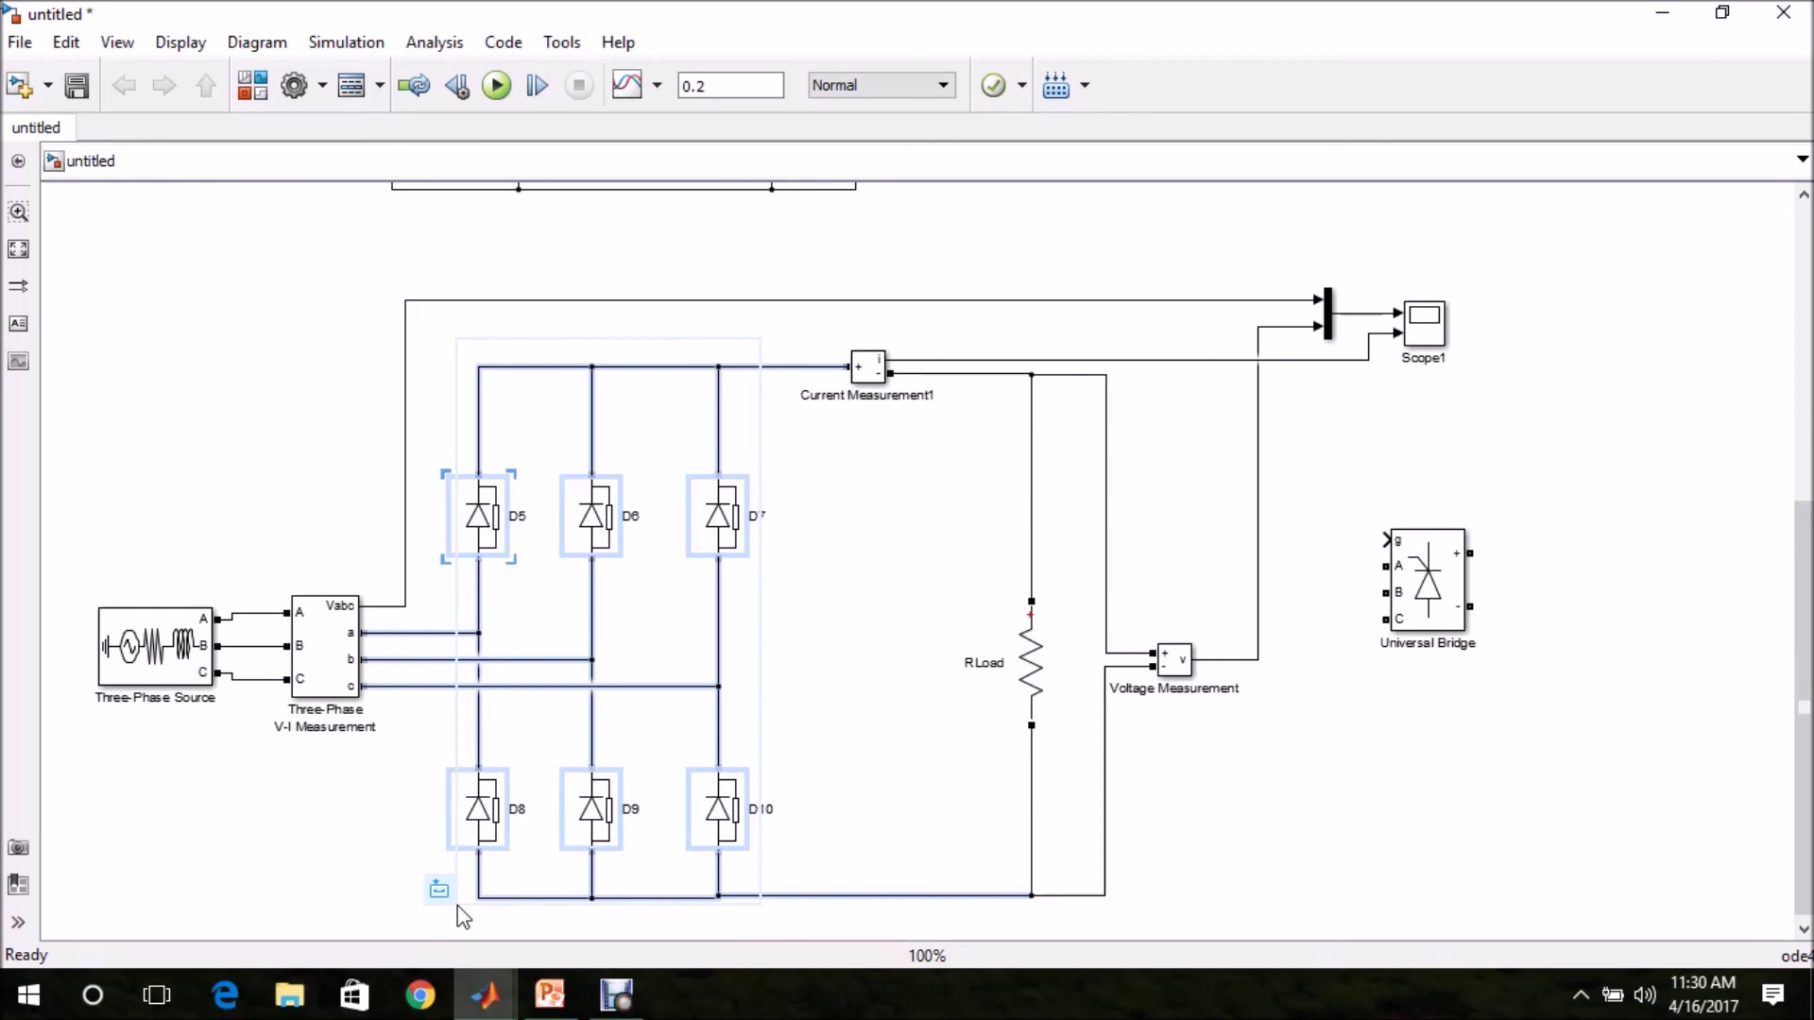
key(Delete)
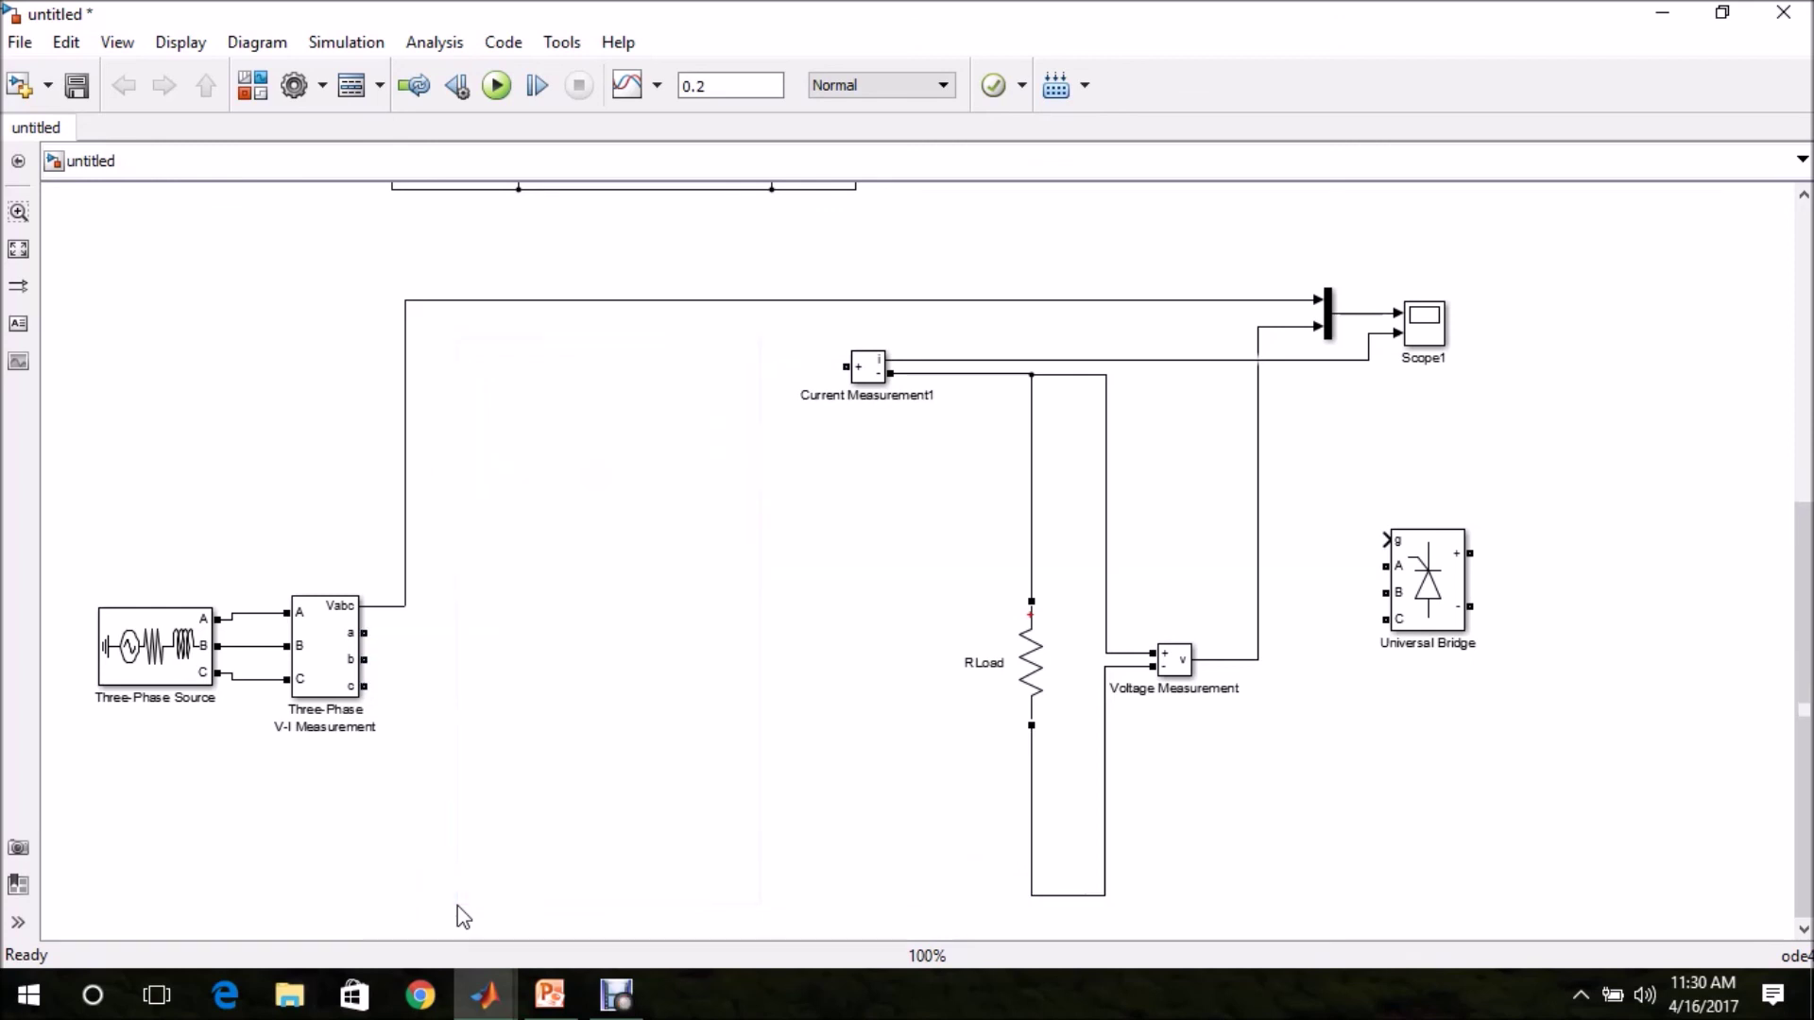
drag(1409, 623, 550, 677)
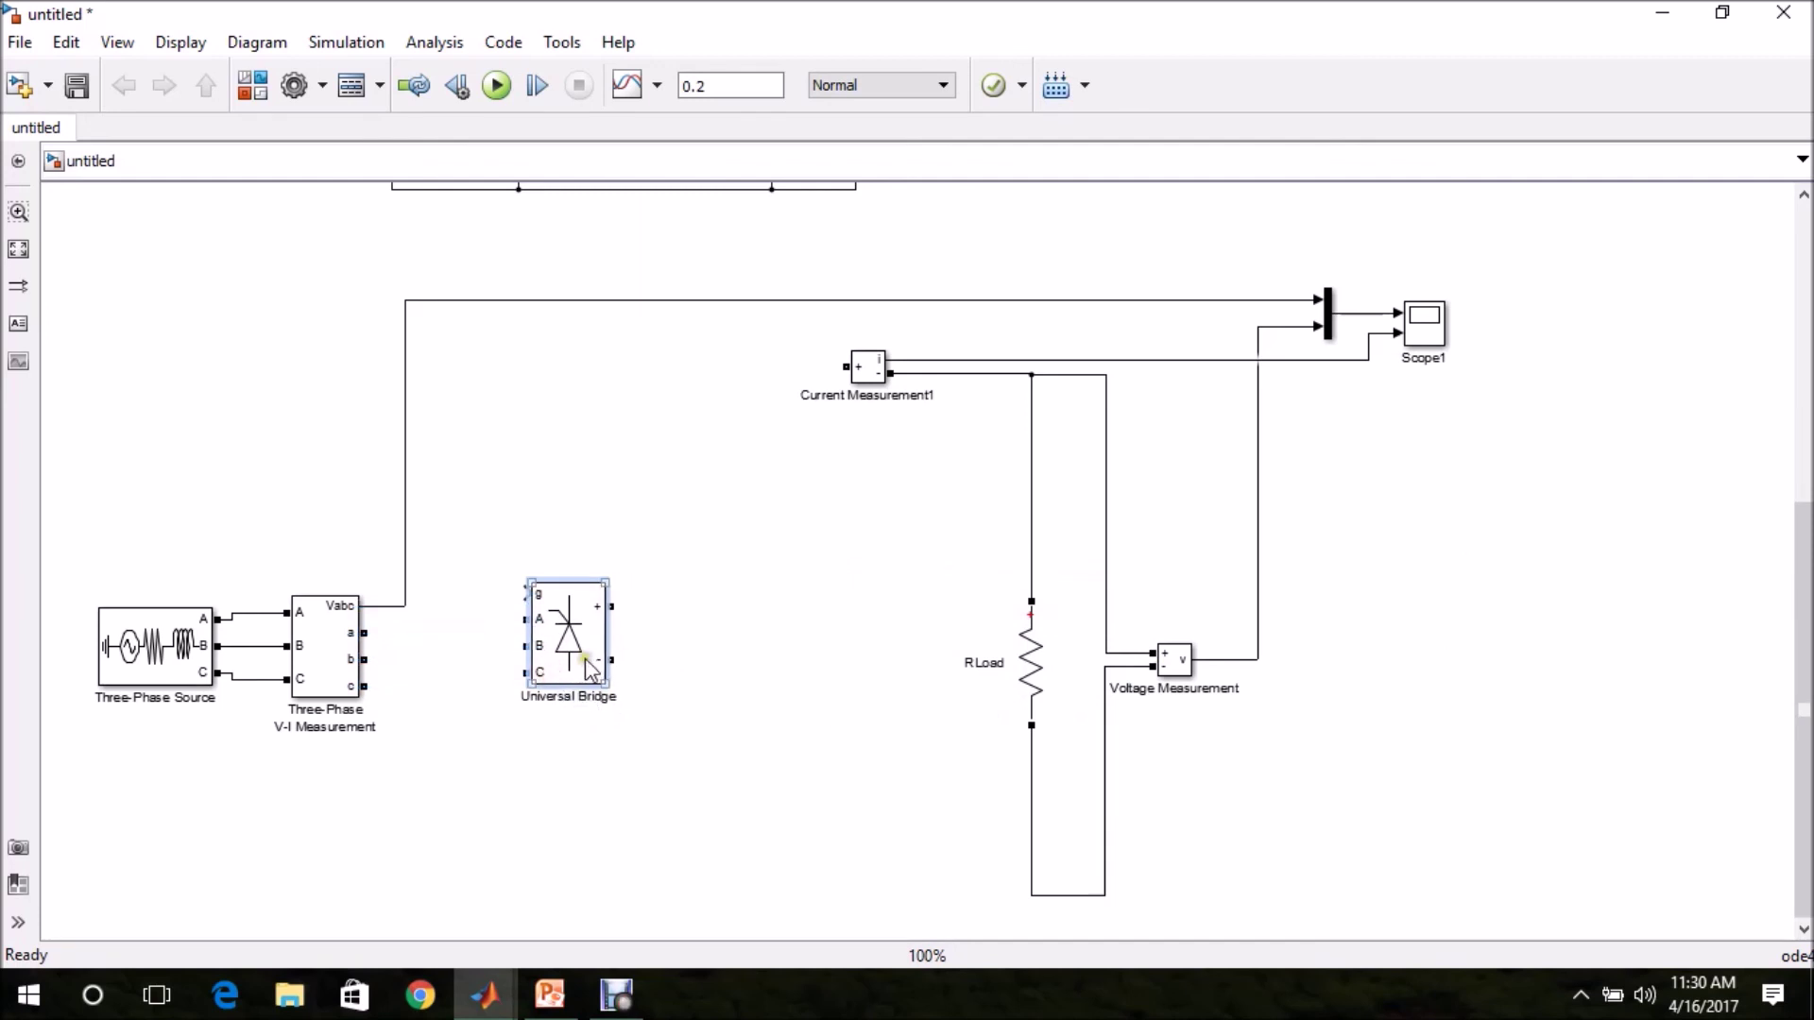
Set the Universal Bridge's power electronic device to Diodes and apply the block parameters
double_click(582, 662)
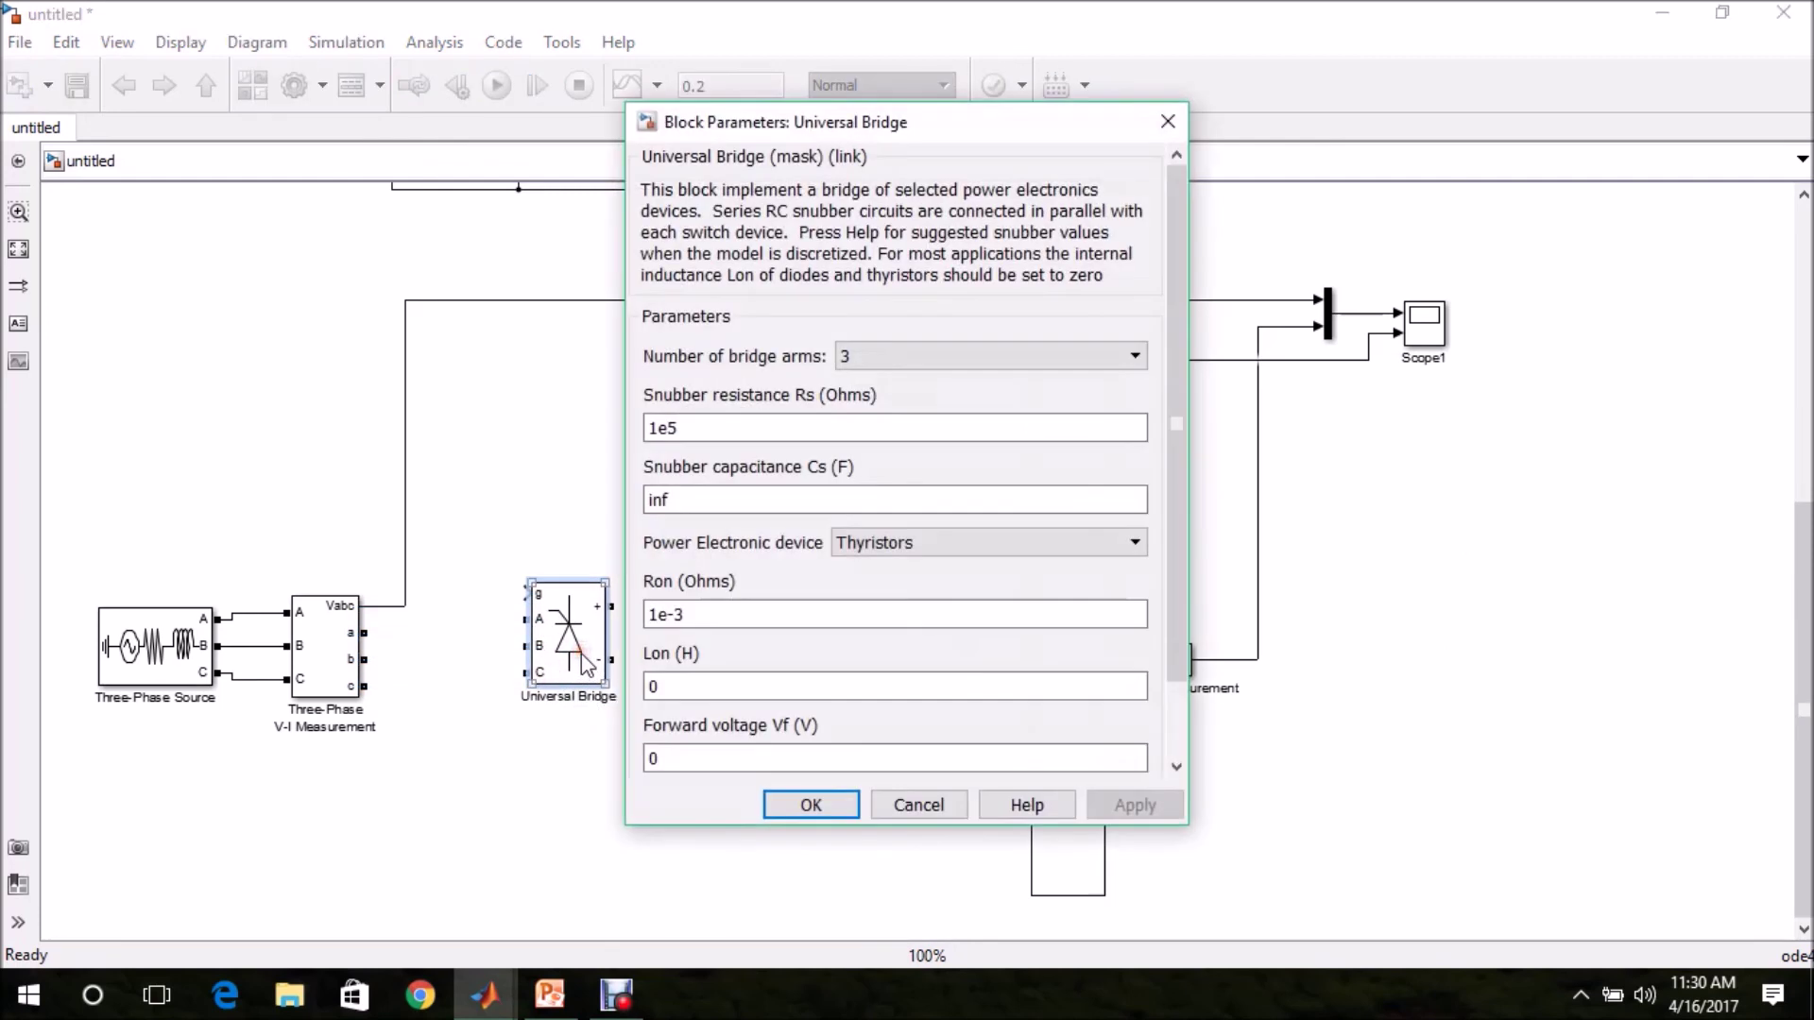
click(902, 544)
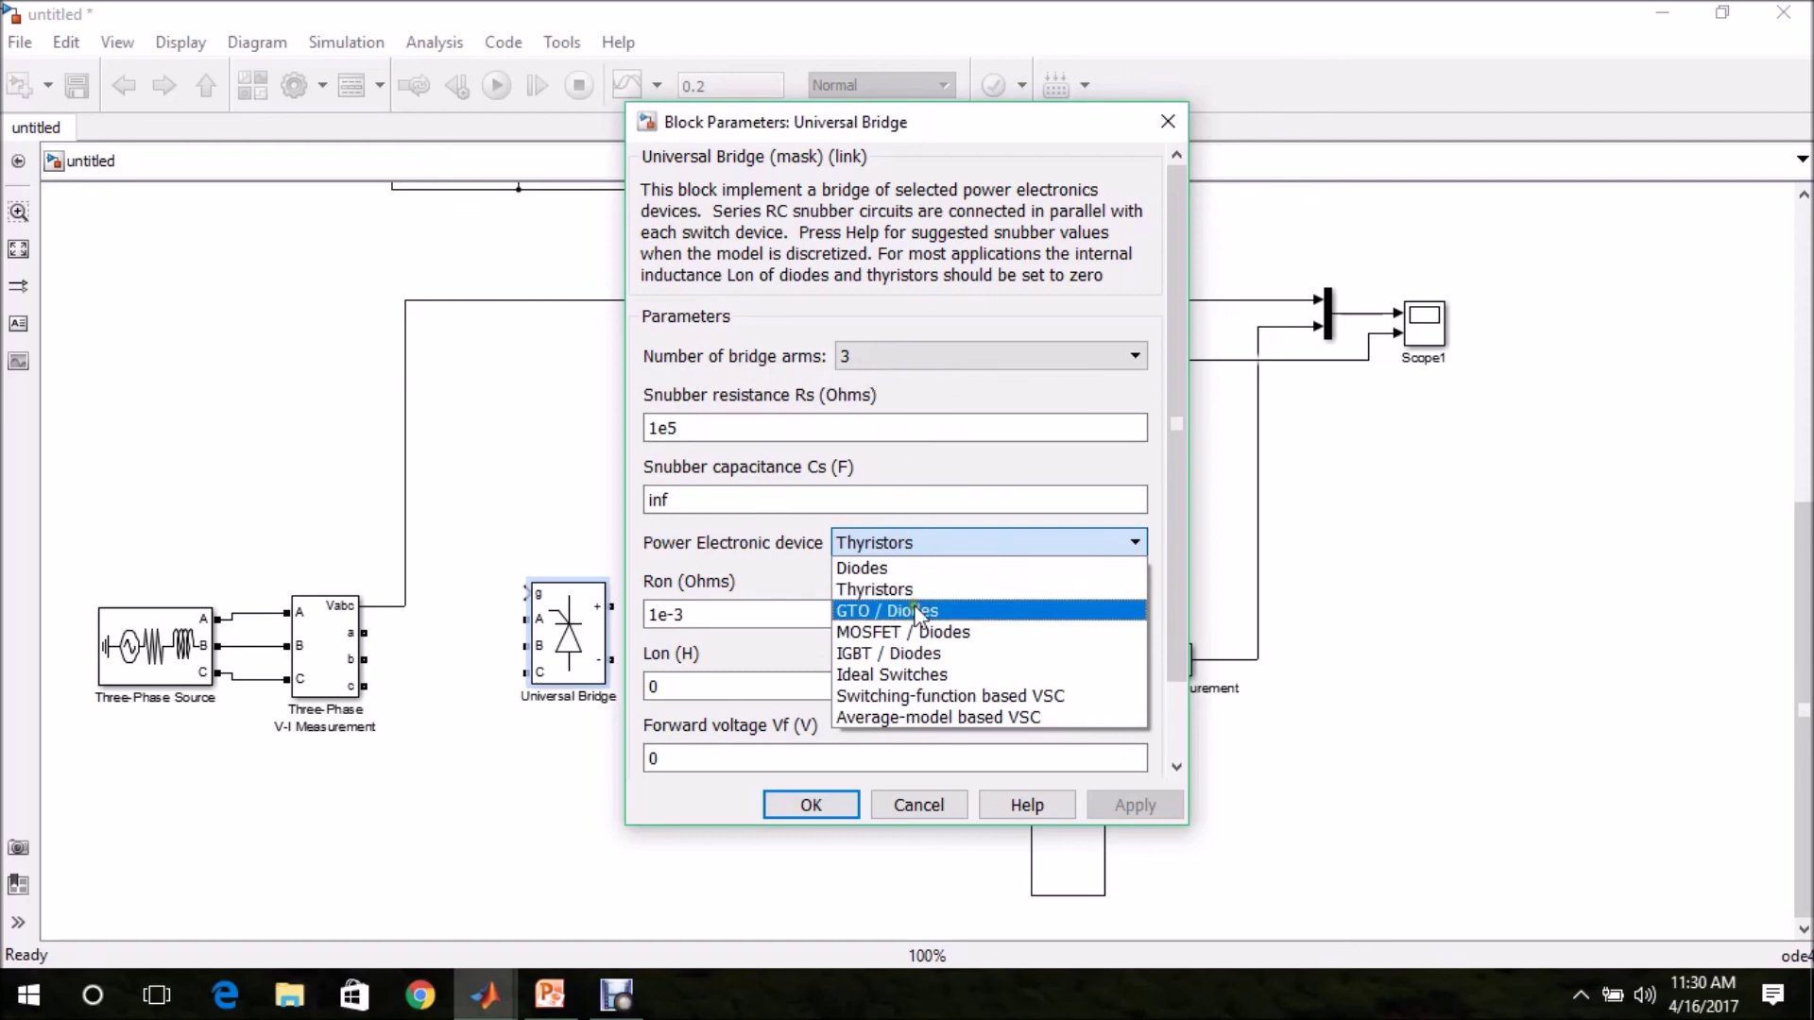
click(897, 569)
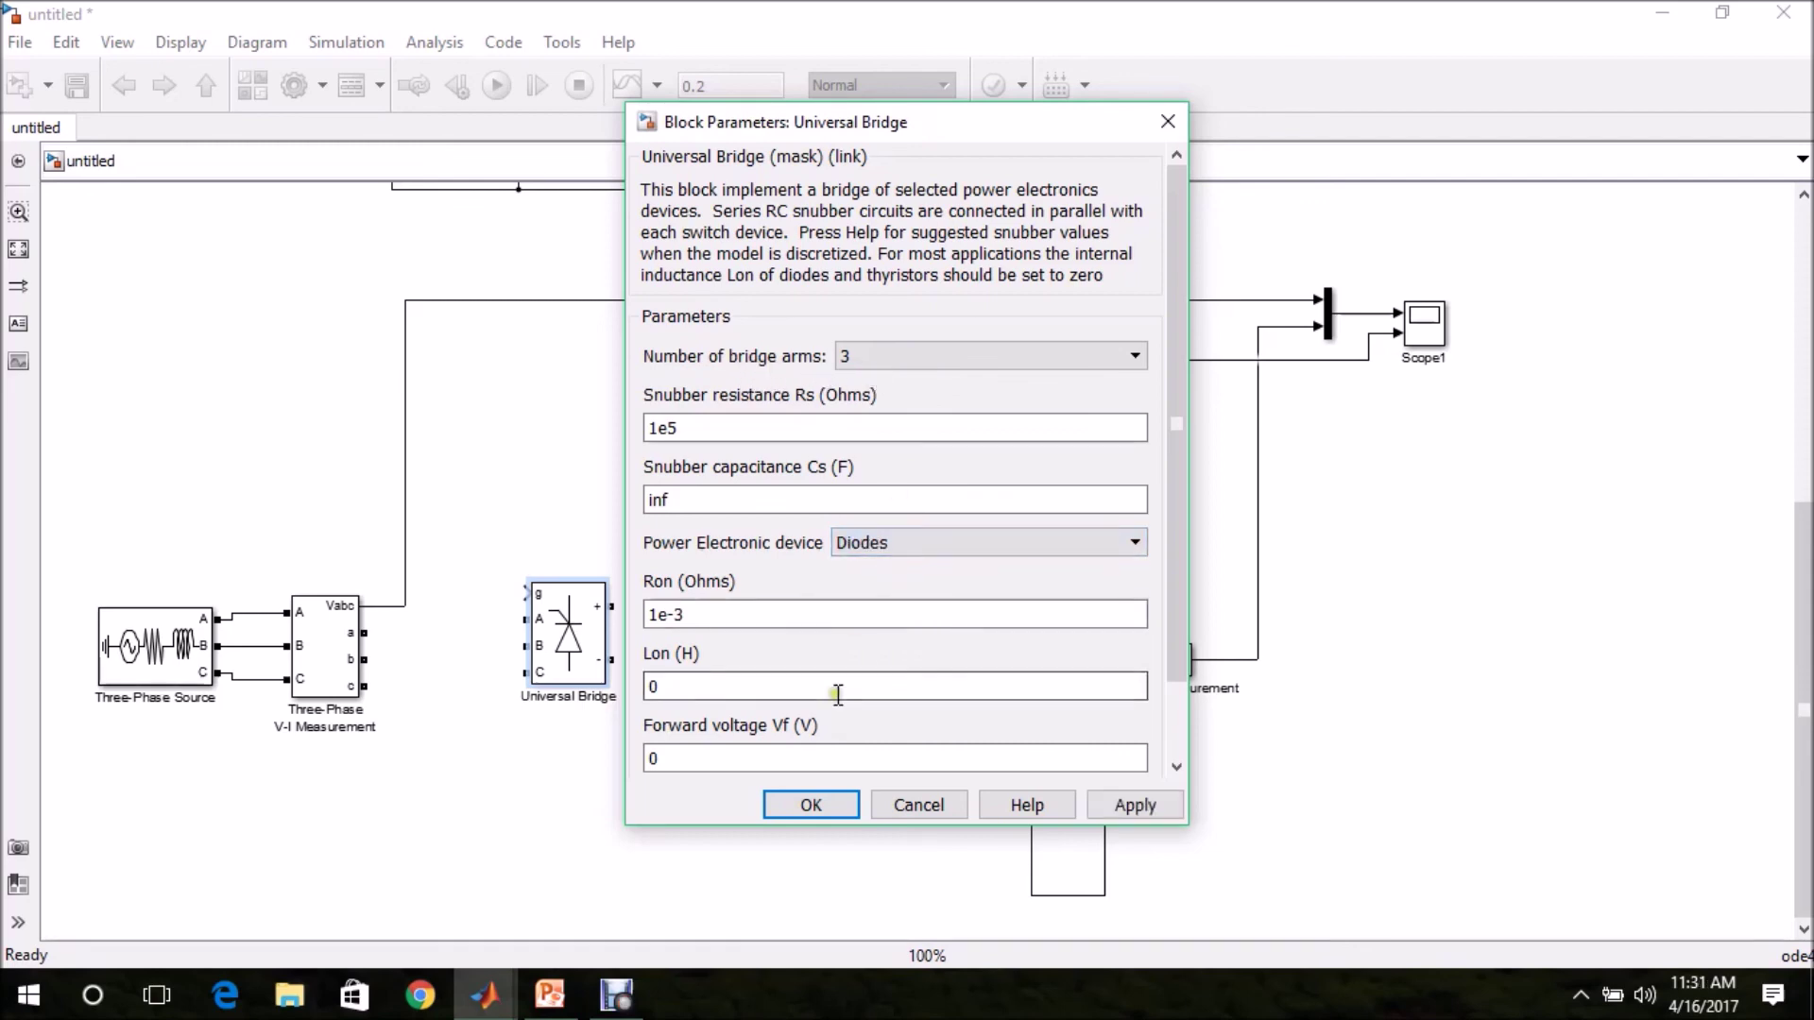
click(809, 805)
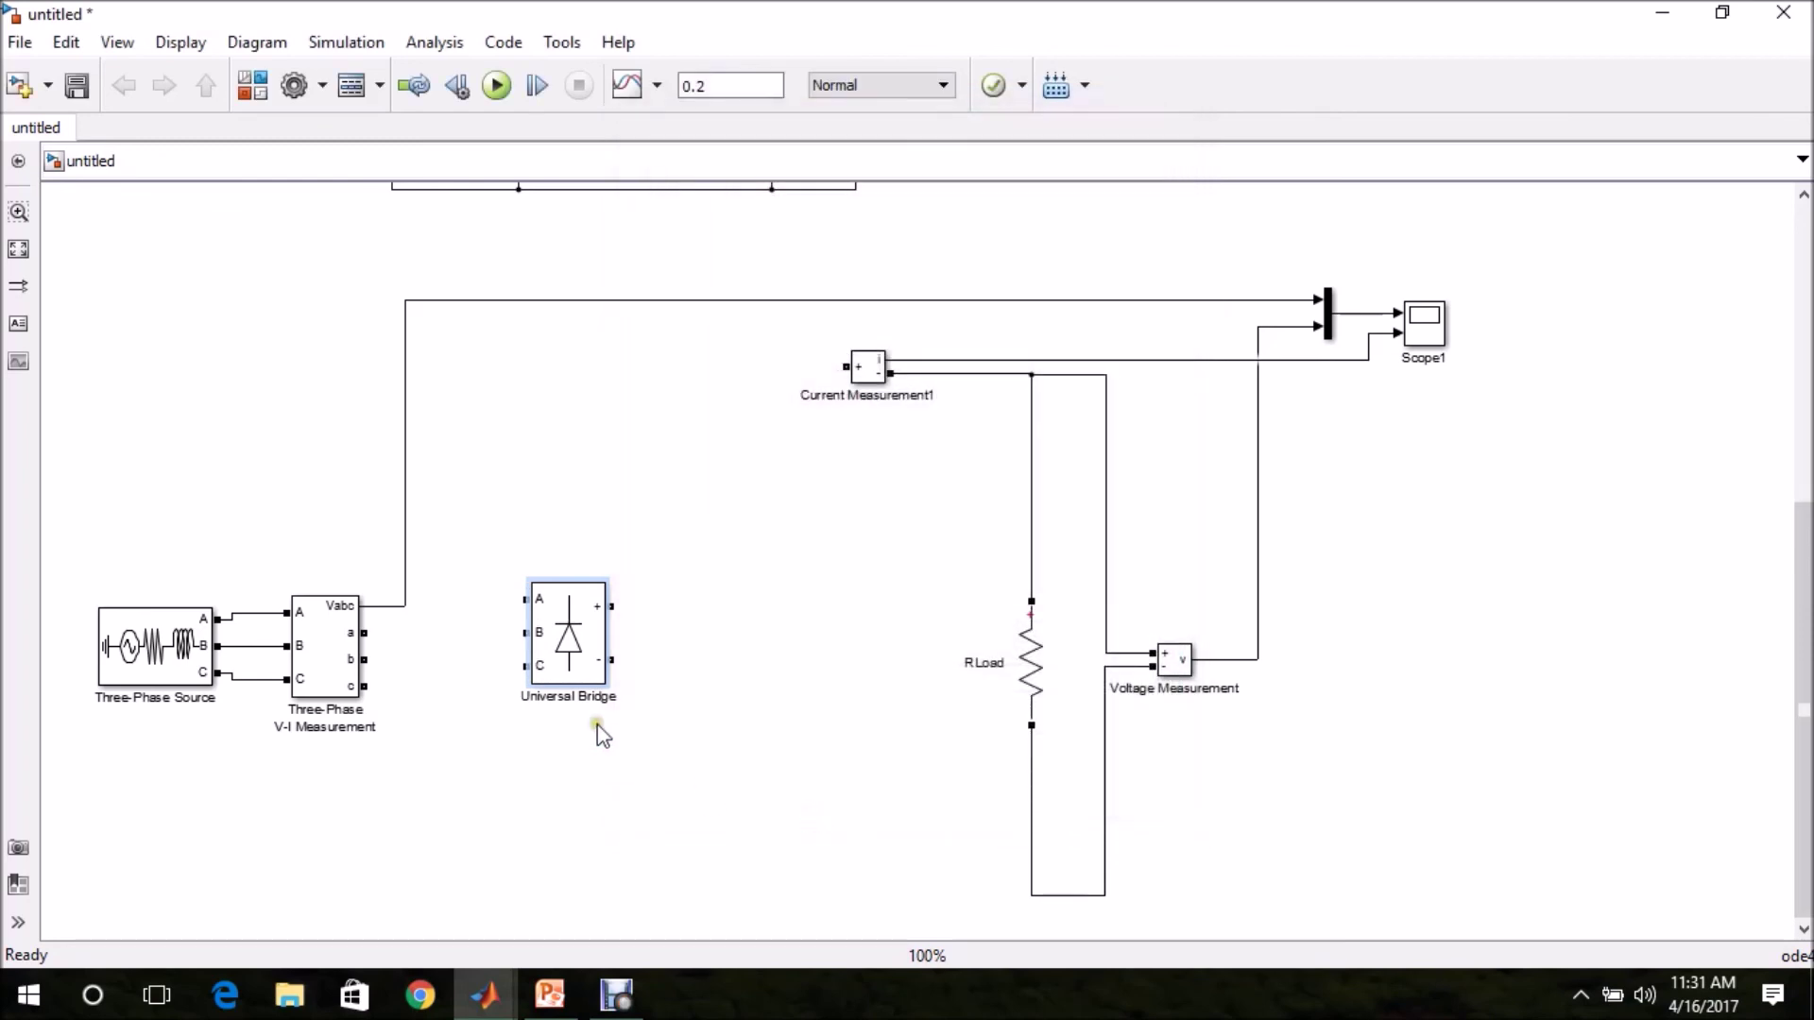
Connect outputs a, b and c of the Three-Phase V-I Measurement to inputs A, B and C of the Universal Bridge
click(563, 678)
mouse_move(563, 678)
mouse_down()
mouse_move(556, 698)
mouse_move(397, 652)
mouse_move(364, 661)
mouse_up()
mouse_move(519, 626)
mouse_down()
mouse_move(363, 633)
mouse_move(466, 689)
mouse_move(519, 692)
mouse_up()
Wire the bridge's positive output to Current Measurement1 and its negative output to the R Load return line, then straighten the return wire
mouse_move(605, 633)
mouse_down()
mouse_move(689, 425)
mouse_move(848, 367)
mouse_up()
click(592, 697)
mouse_move(603, 690)
mouse_down()
mouse_move(705, 797)
mouse_move(866, 870)
mouse_move(1028, 891)
mouse_up()
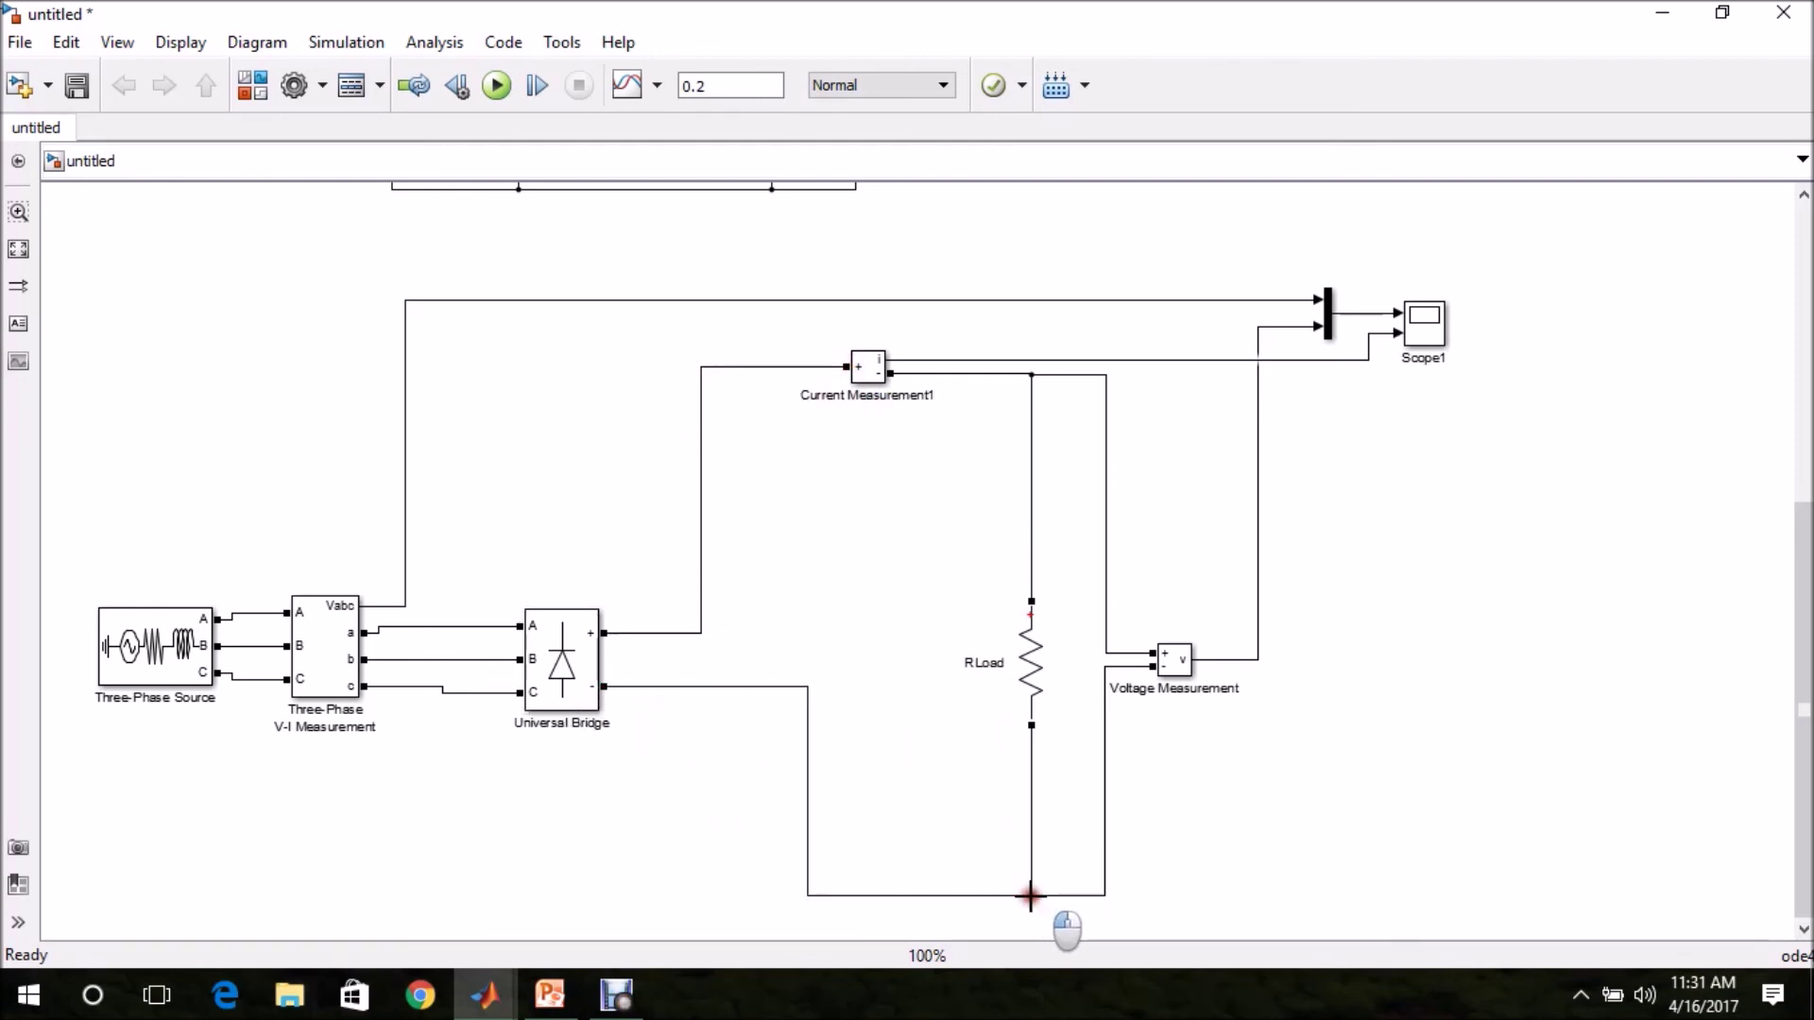
click(798, 835)
drag(799, 835, 703, 813)
click(840, 745)
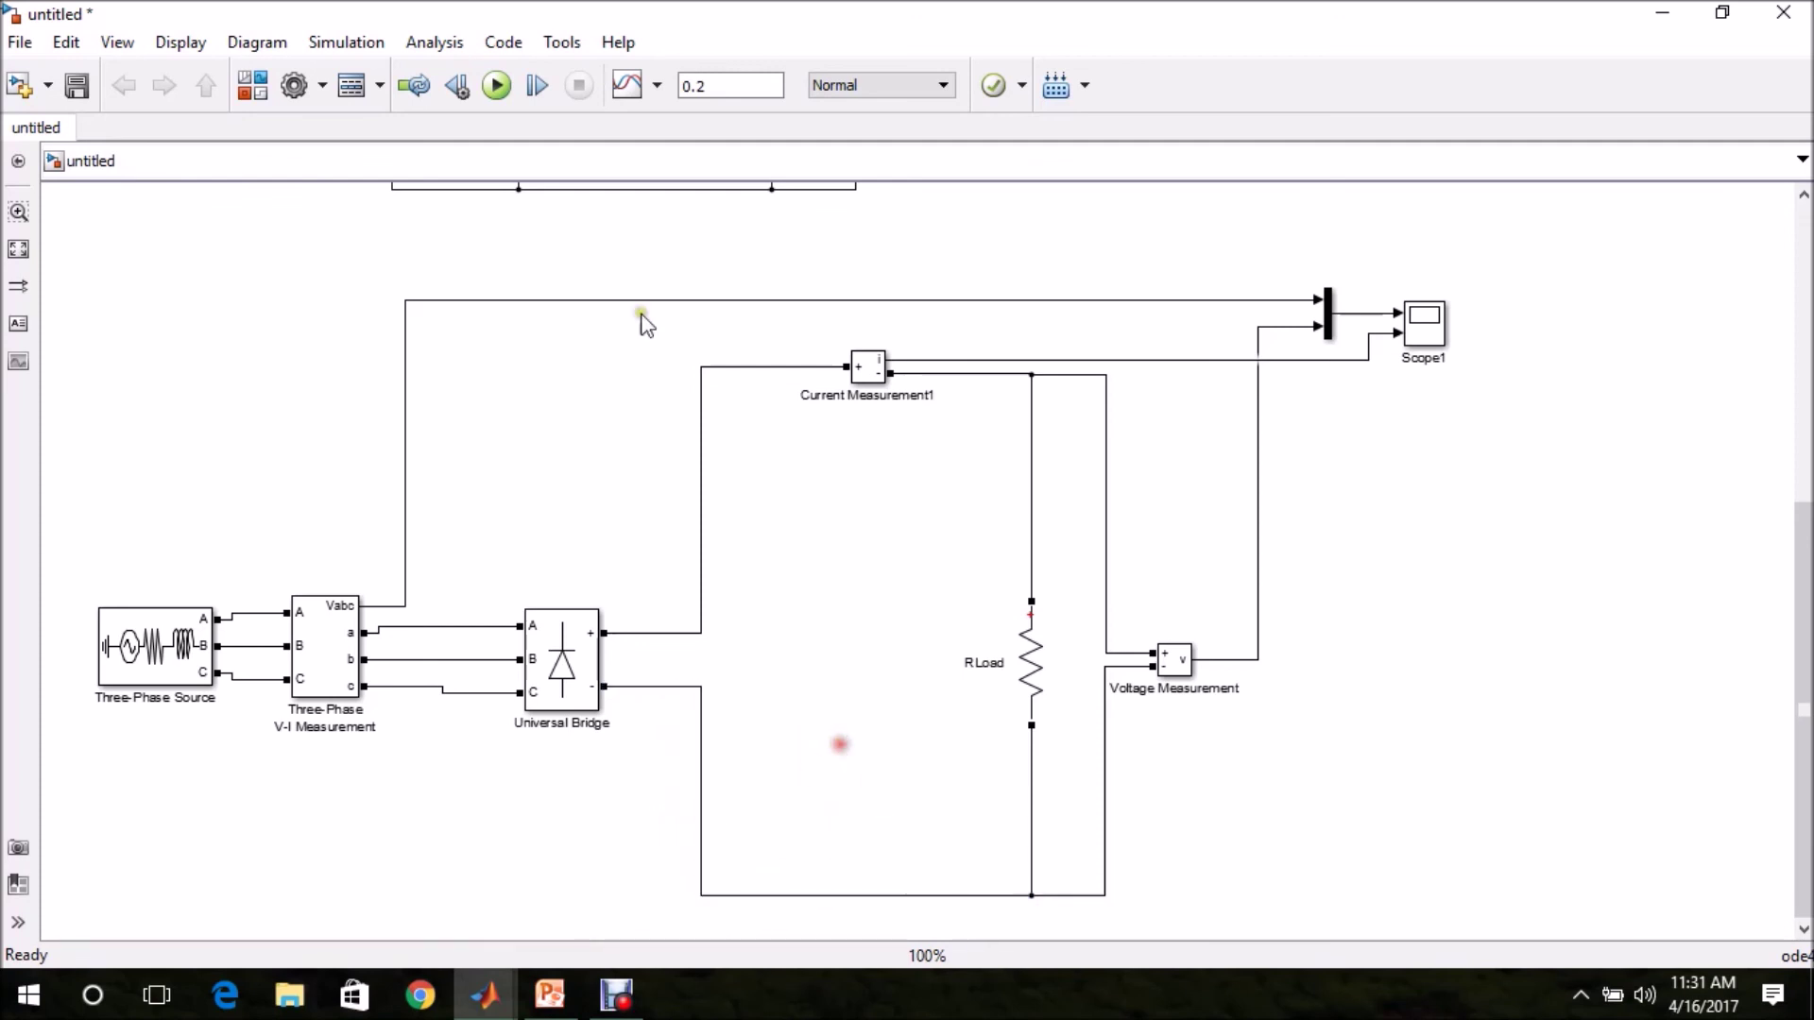
Run the simulation with the Universal Bridge circuit, view the voltage and load current waveforms in Scope1, and close the scope
click(495, 95)
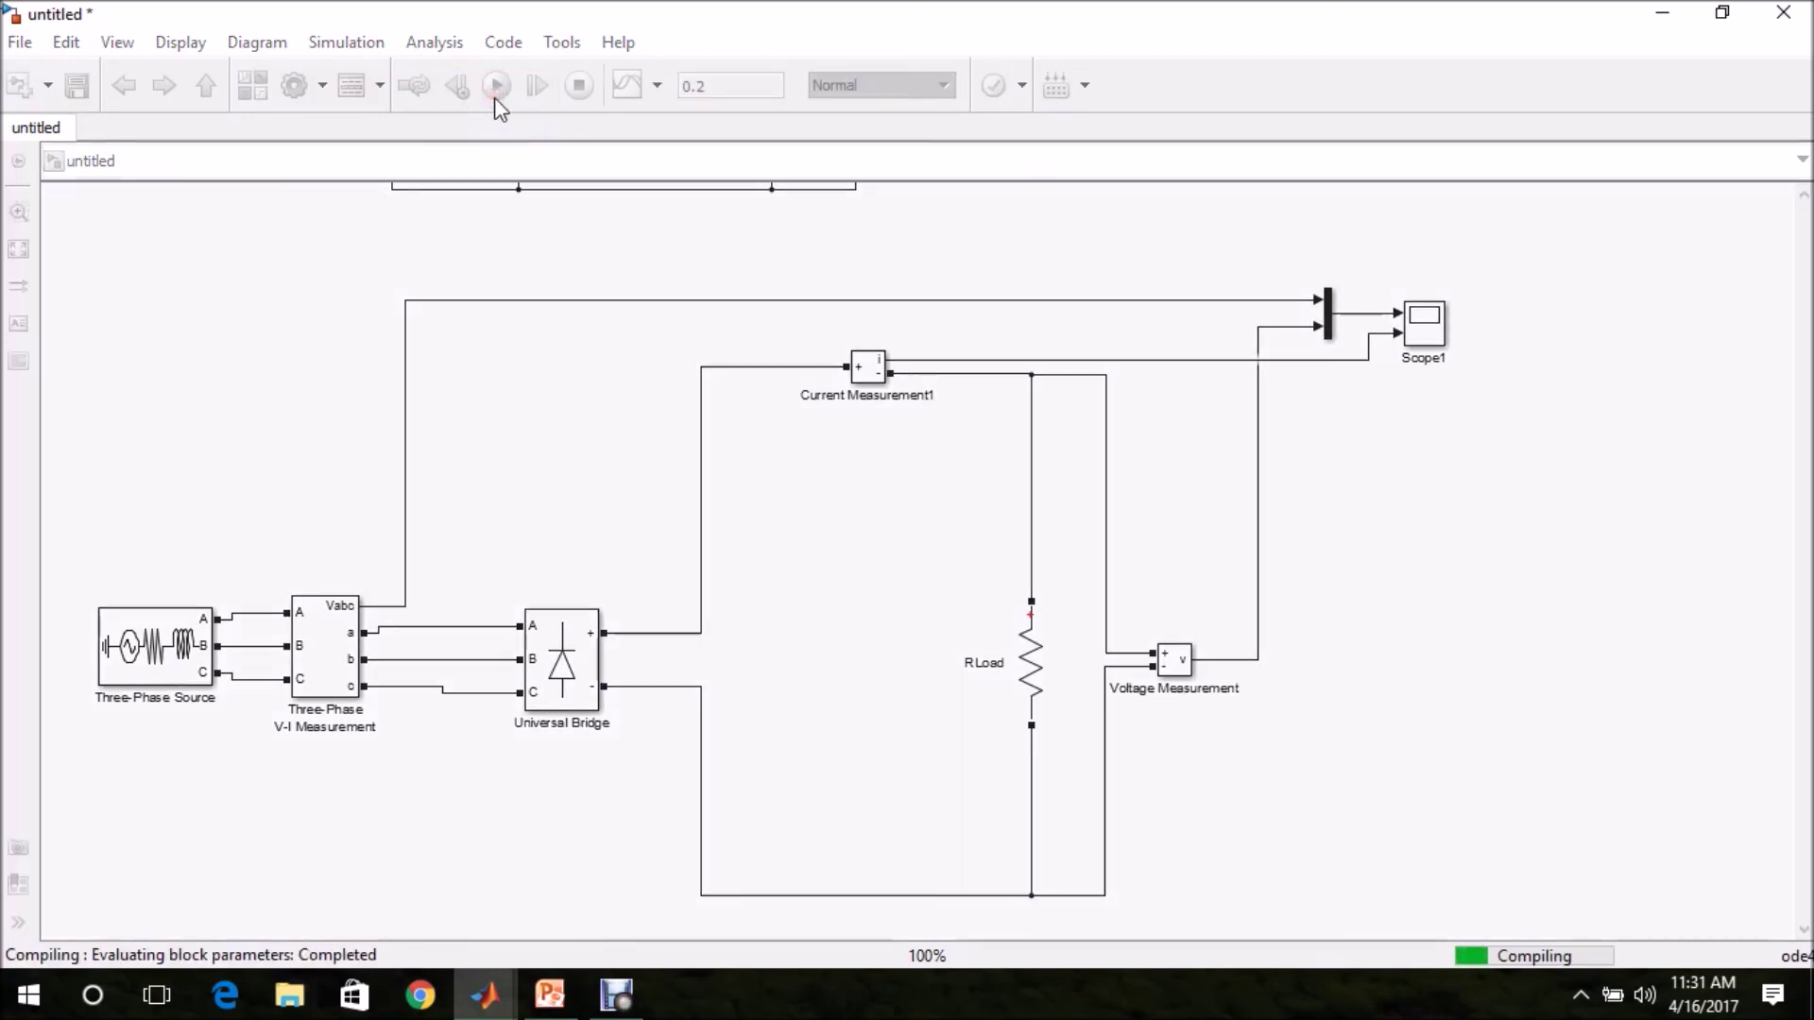
double_click(1431, 321)
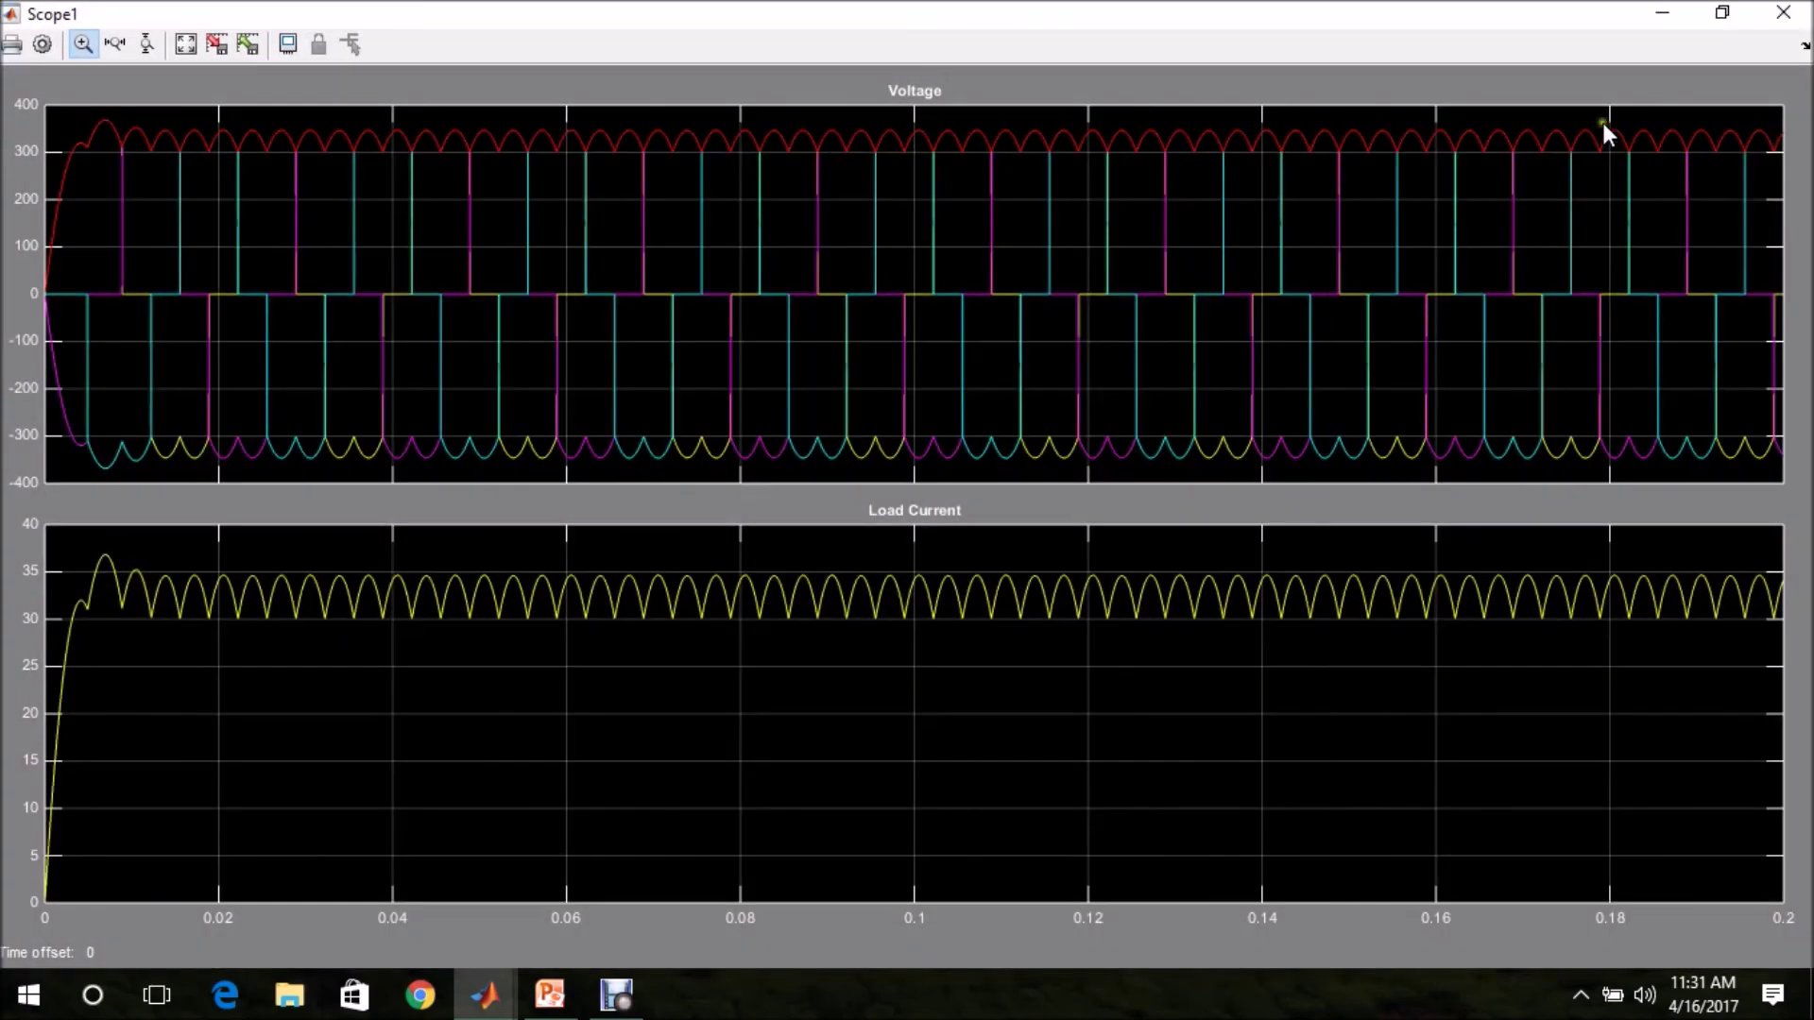
click(1784, 21)
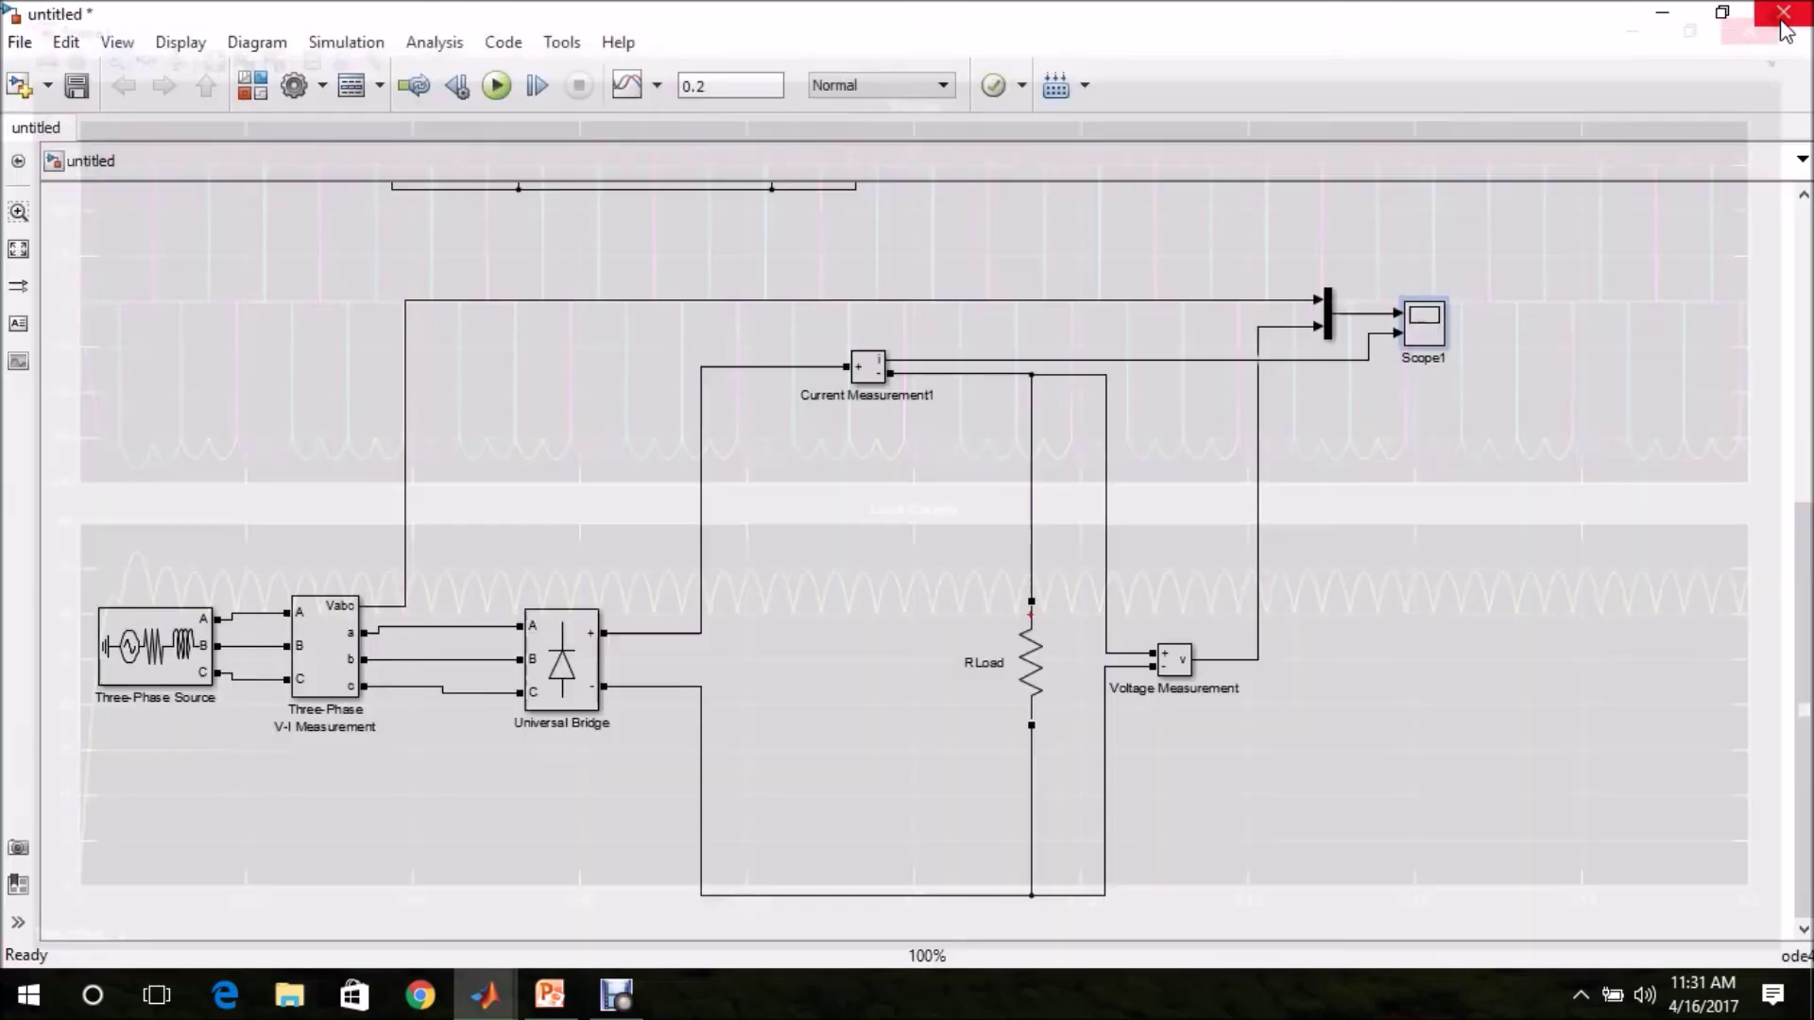
click(541, 707)
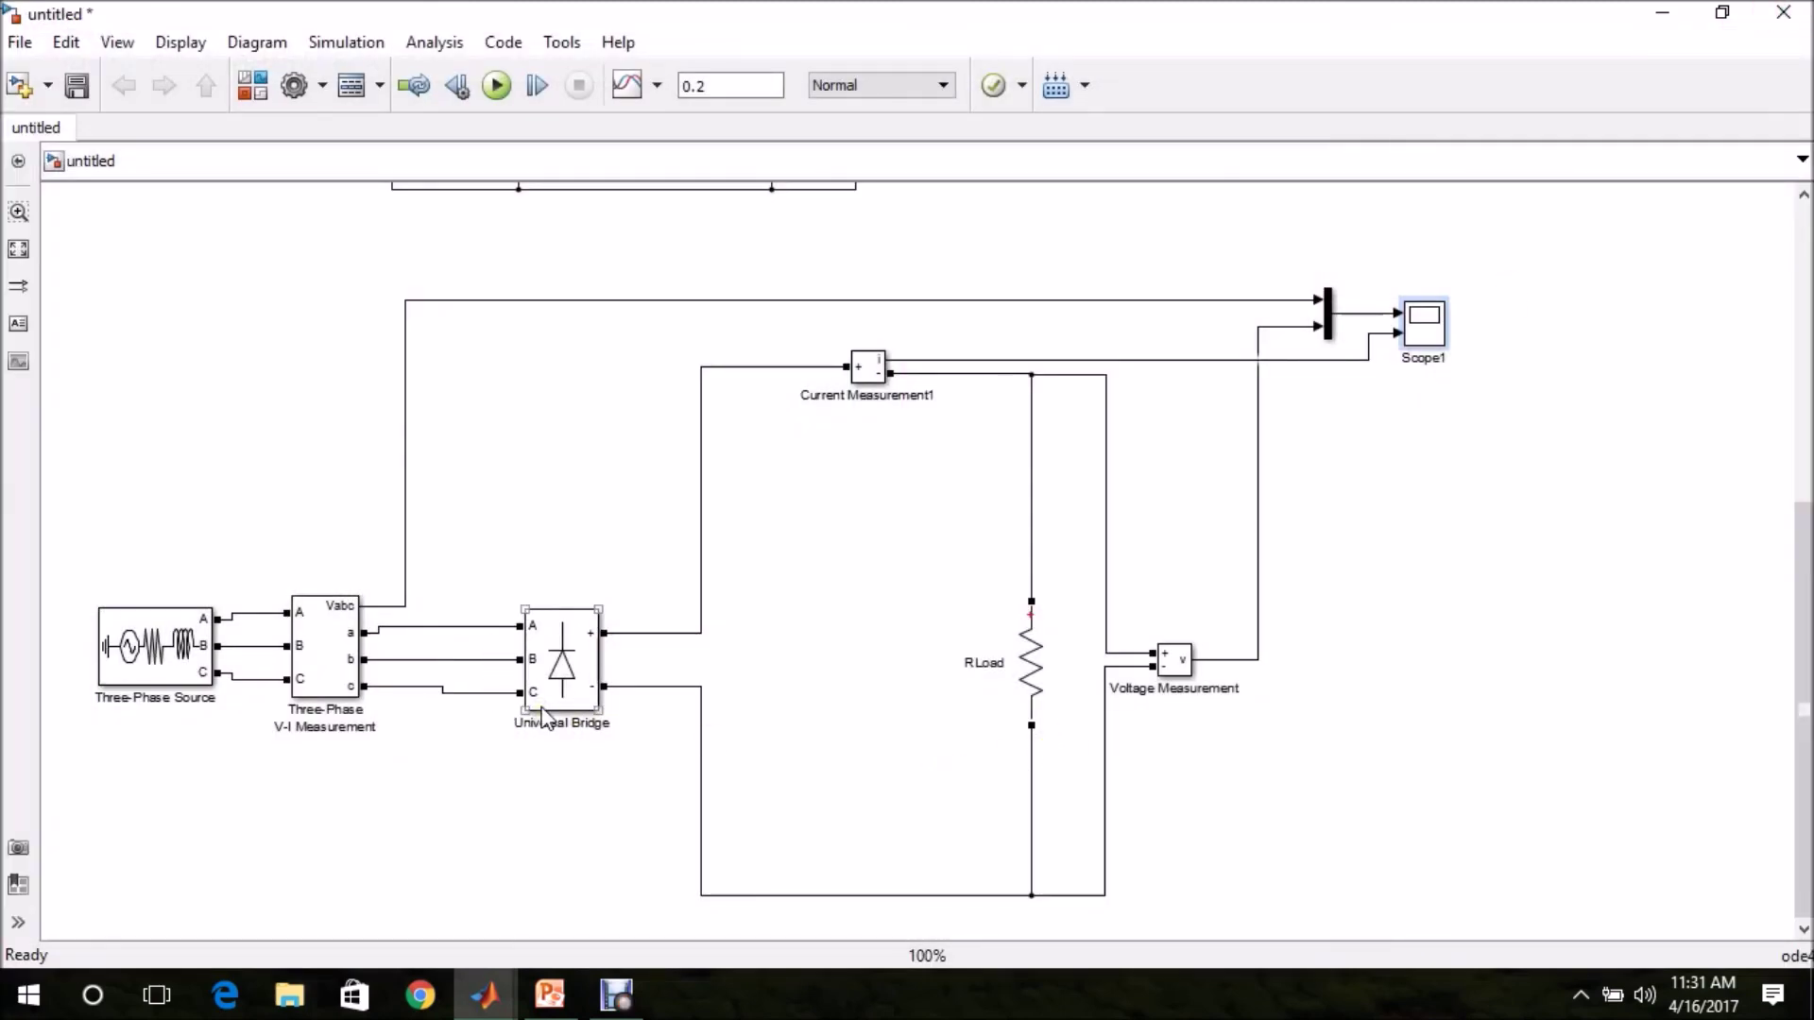
Switch to PowerPoint, start the slide show from the Three Phase Diode Bridge Rectifier slide, and advance to the Thank You slide
click(550, 993)
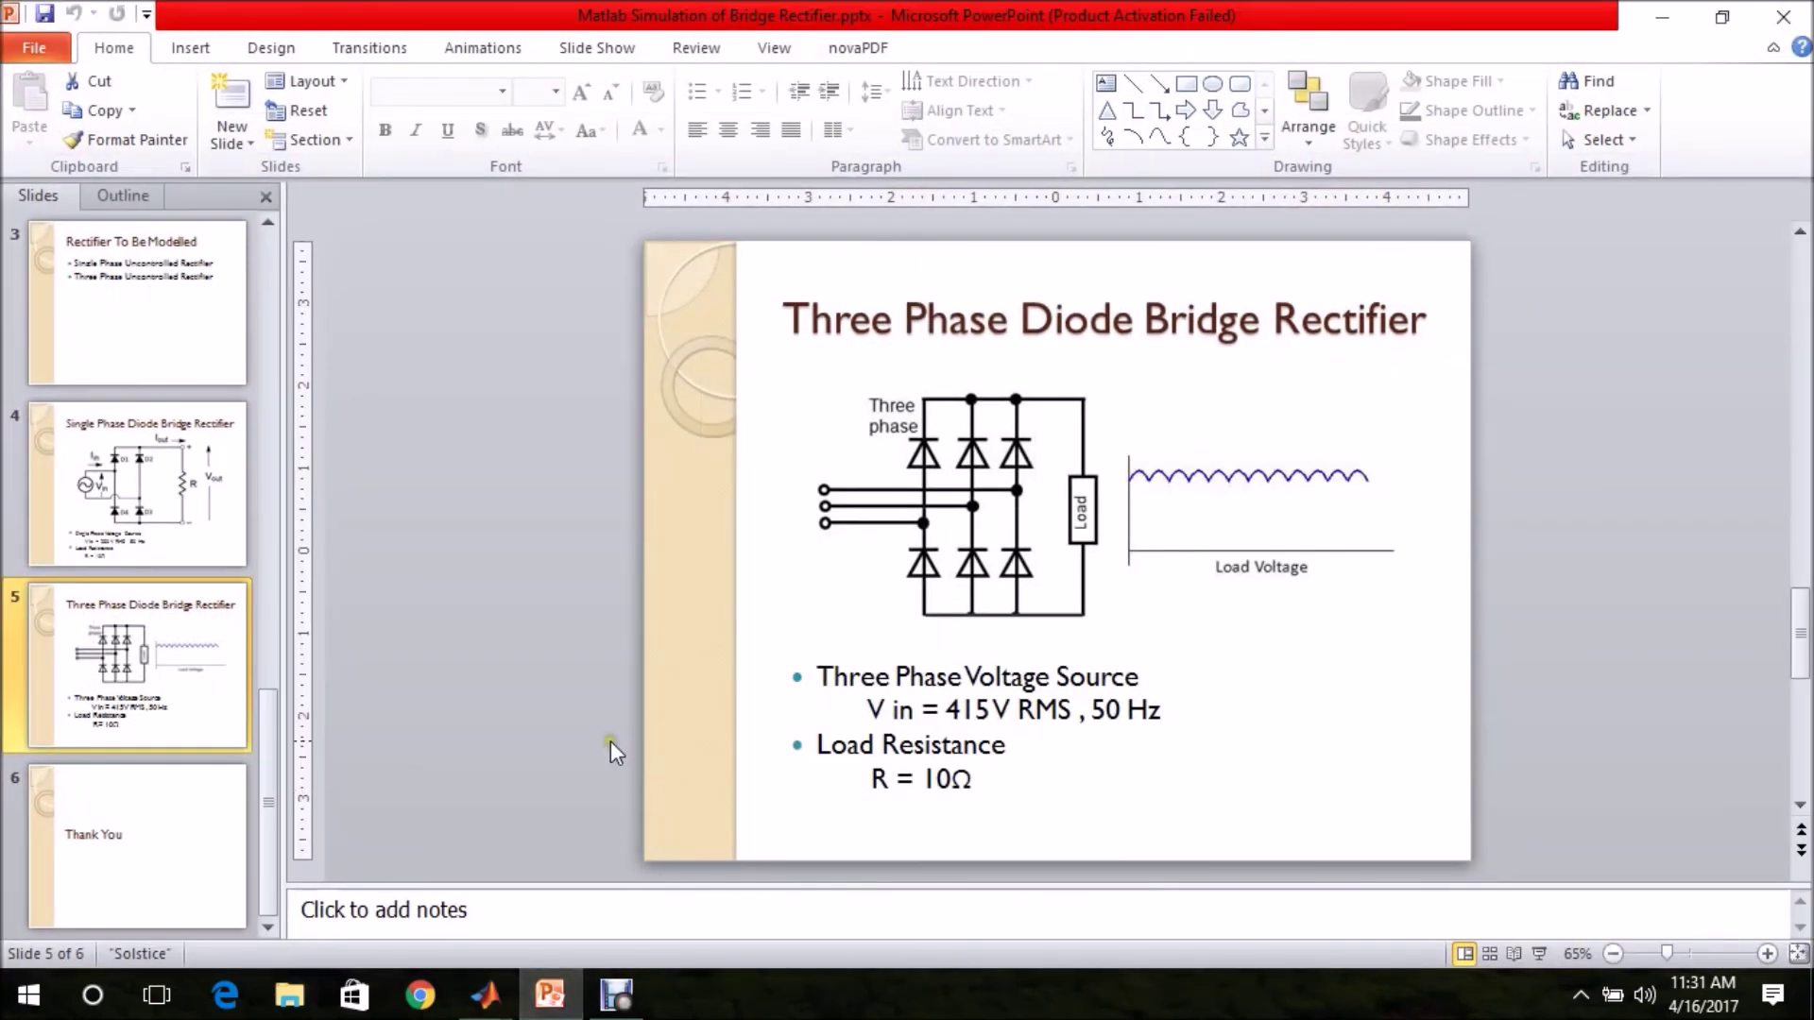
key(shift+F5)
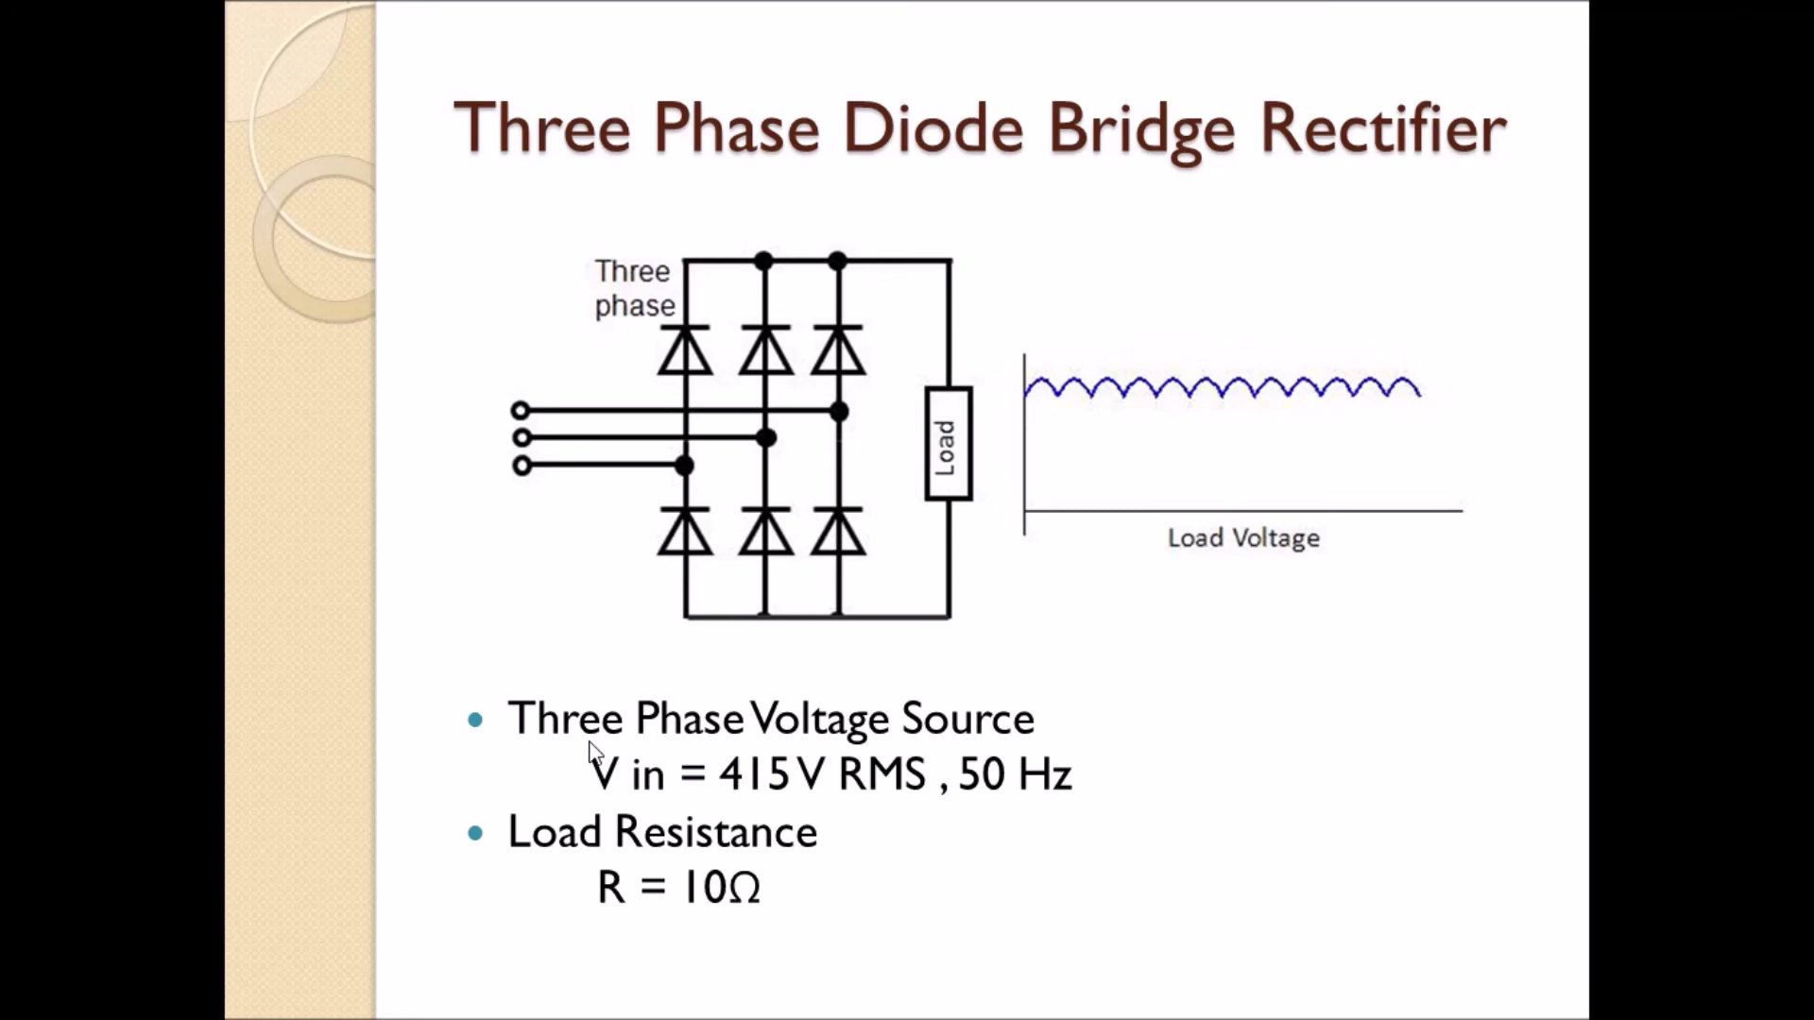
click(589, 744)
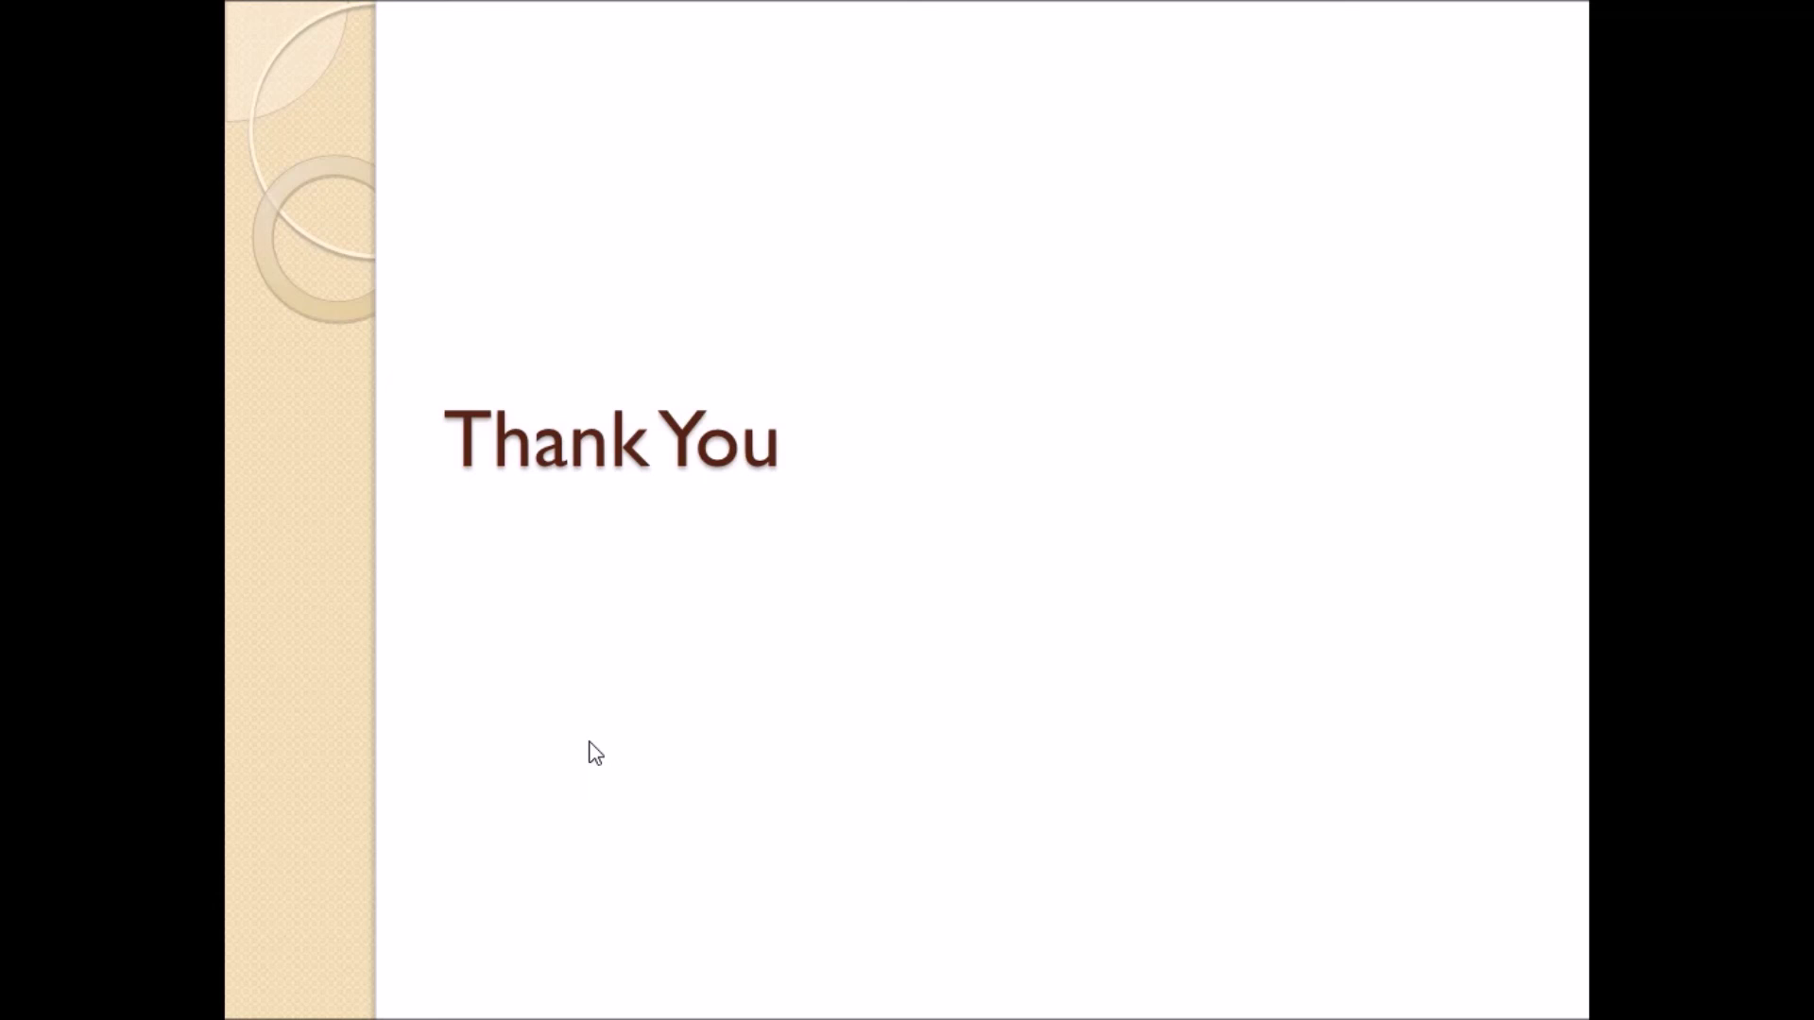